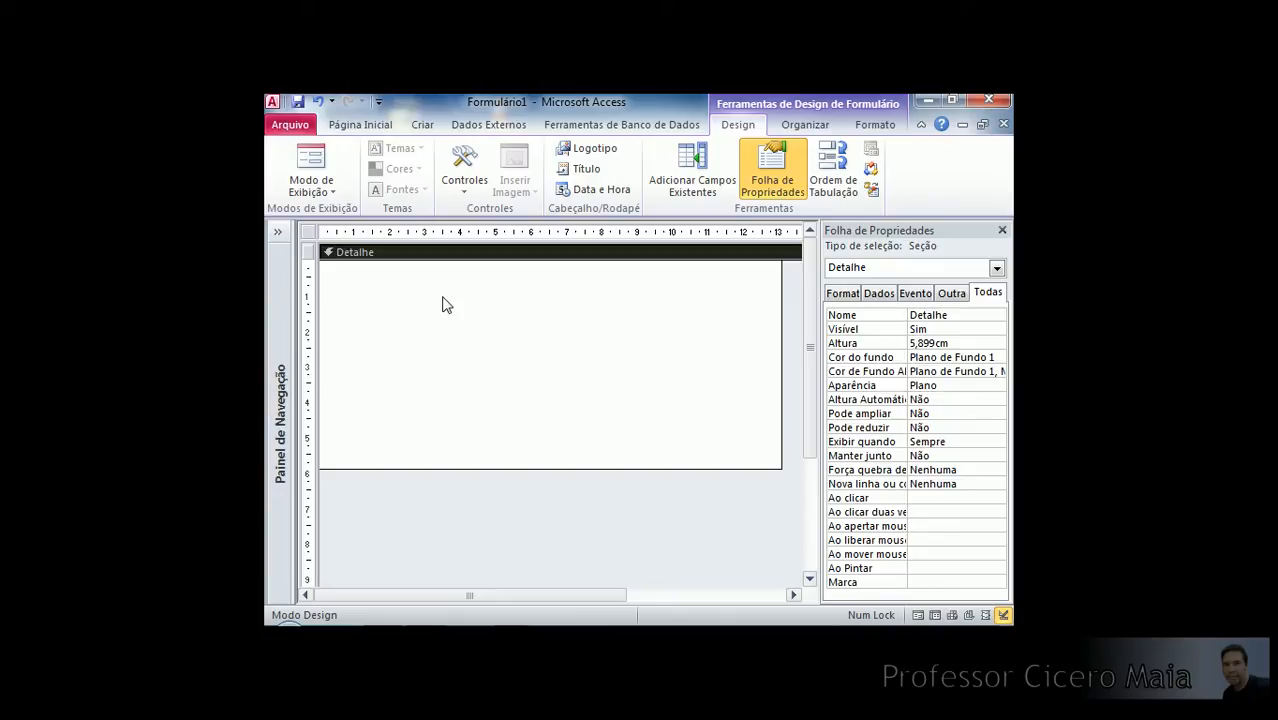
right_click(622, 305)
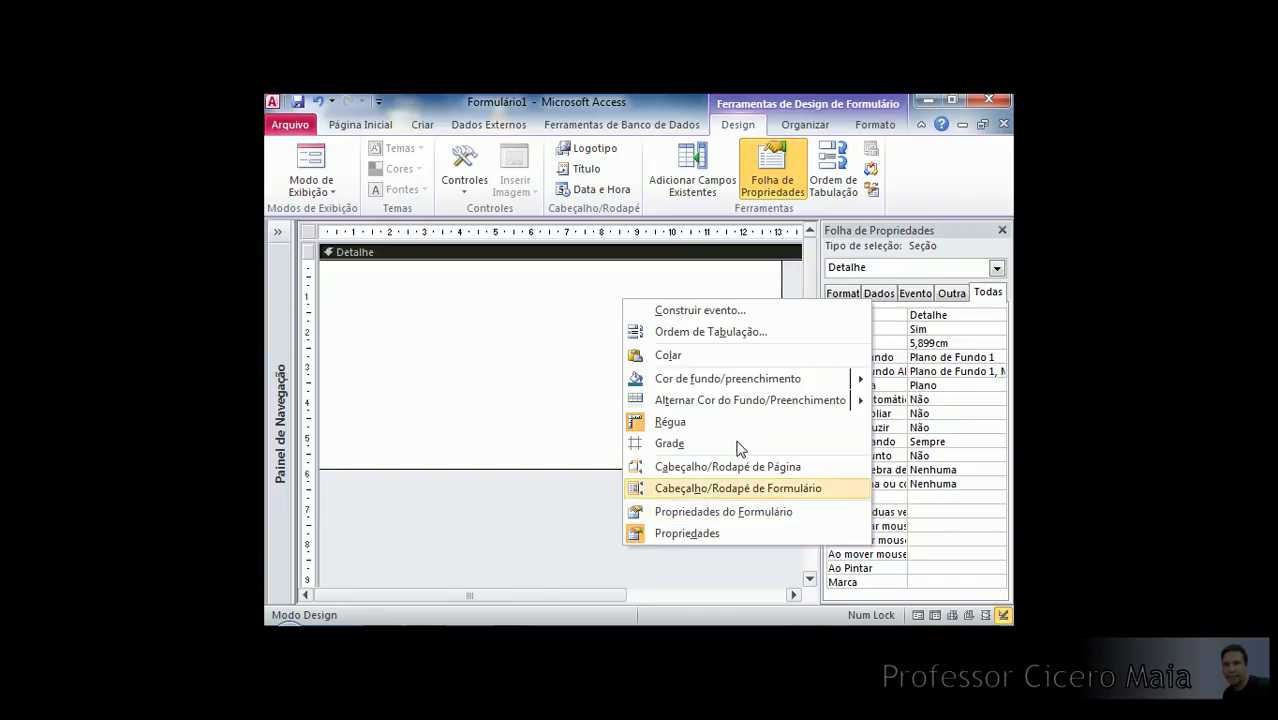
left_click(557, 296)
right_click(557, 296)
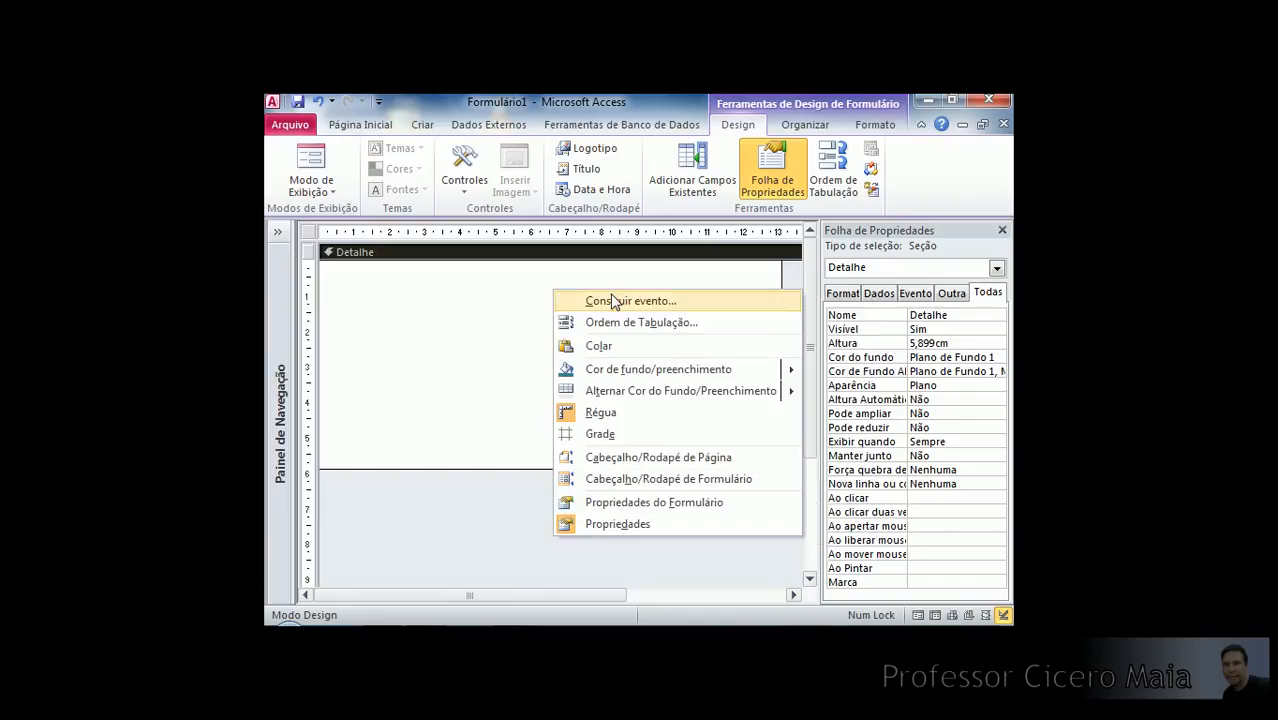
right_click(455, 302)
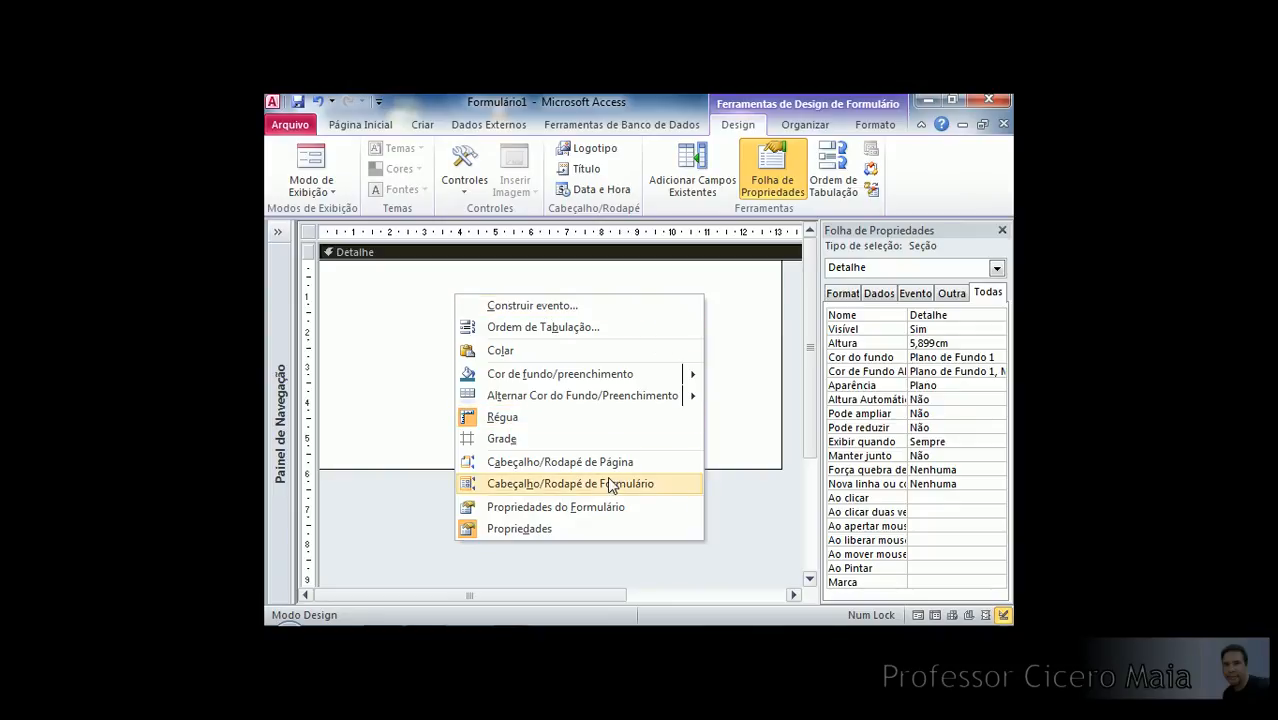
left_click(420, 320)
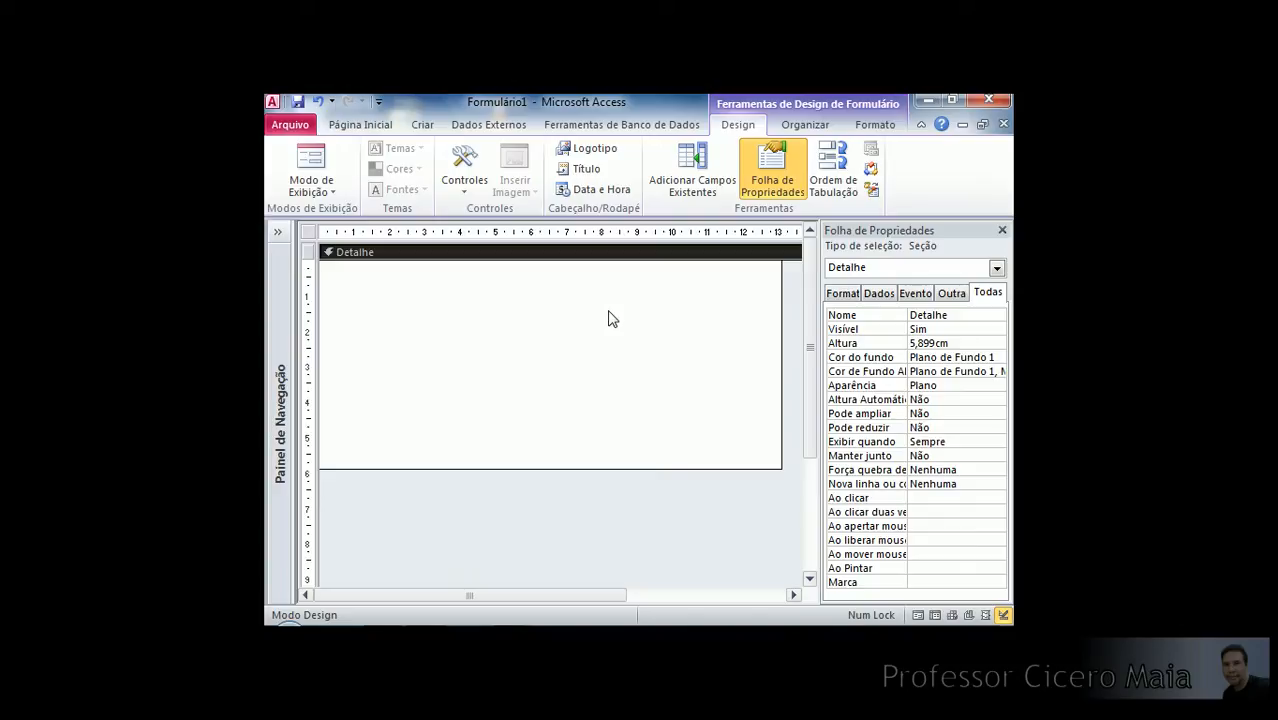
right_click(679, 292)
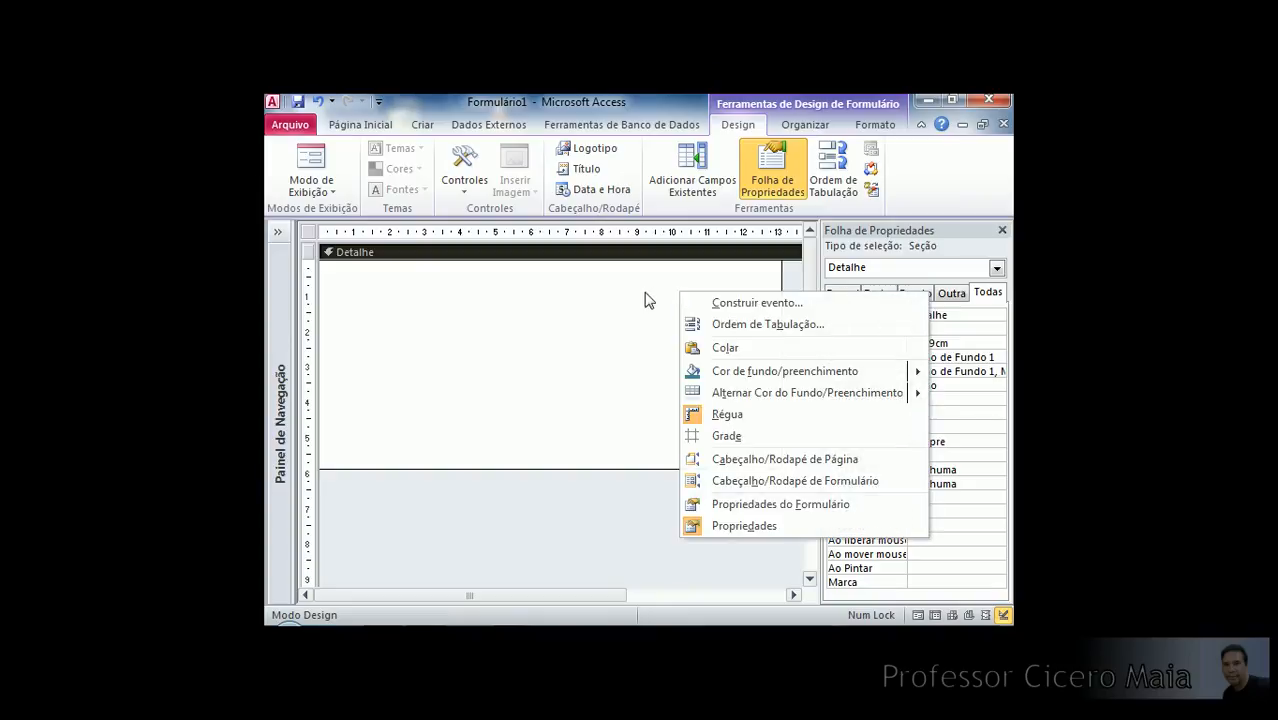
right_click(610, 299)
left_click(574, 300)
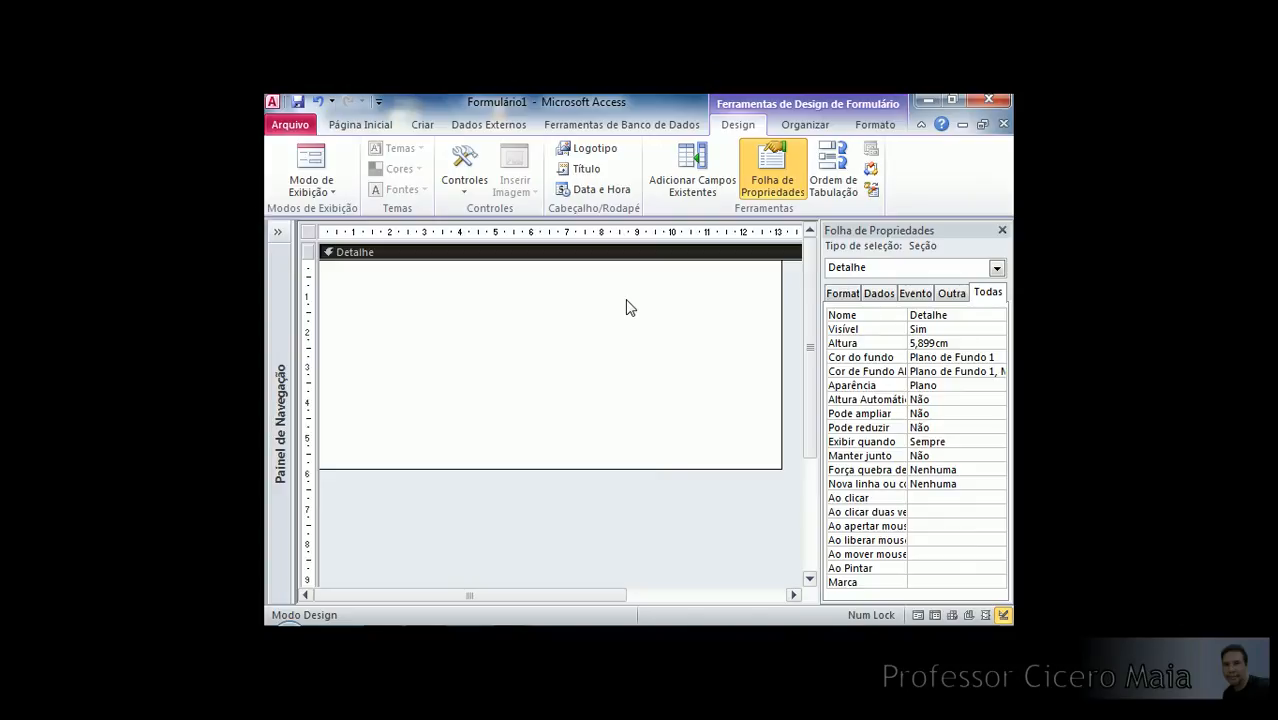
Show the form header and footer sections, sizing the header to about 1.1 cm, the detail to 3.9 cm and the footer to 1 cm high.
right_click(626, 300)
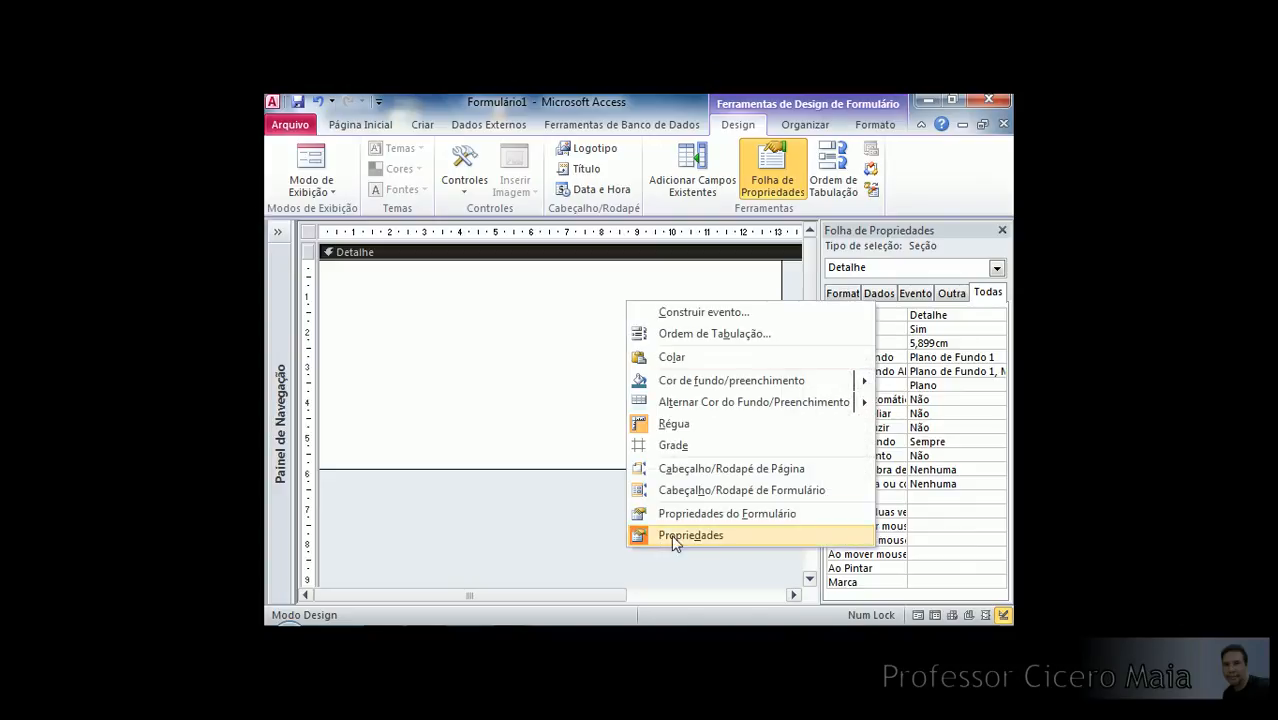
left_click(750, 497)
left_click_drag(583, 345, 588, 308)
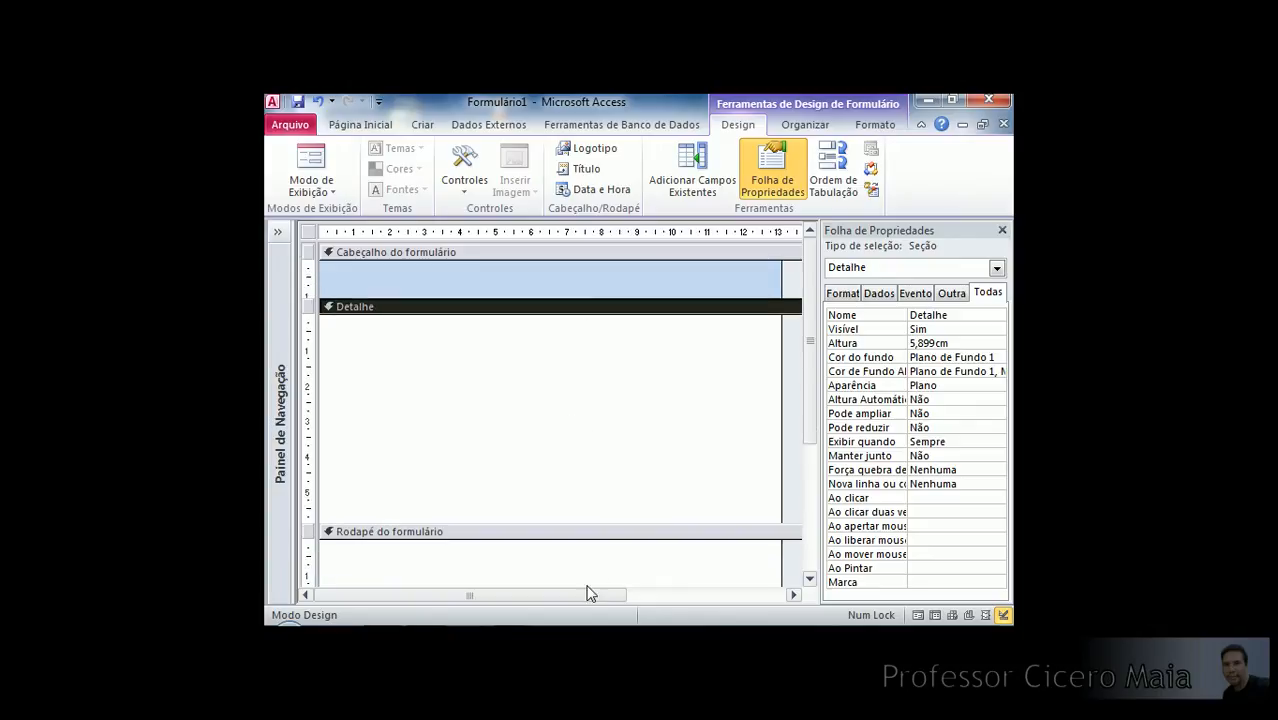
left_click_drag(576, 520, 579, 452)
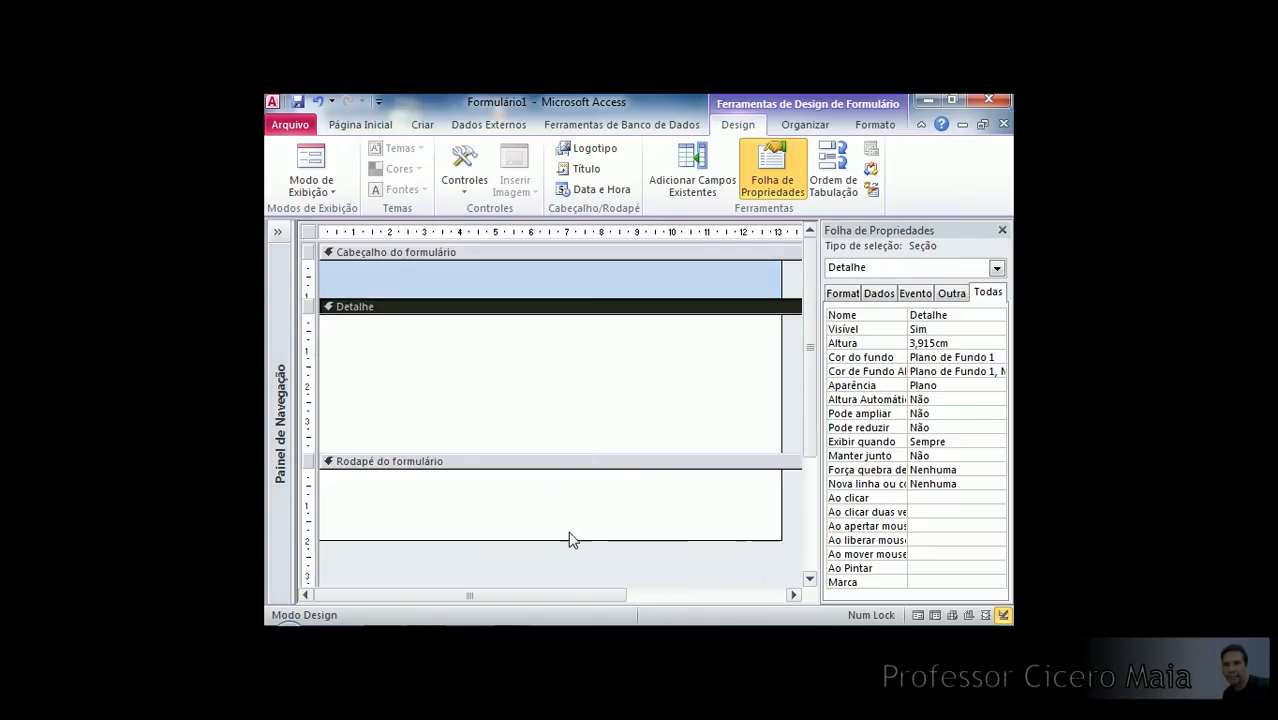
left_click_drag(568, 534, 574, 503)
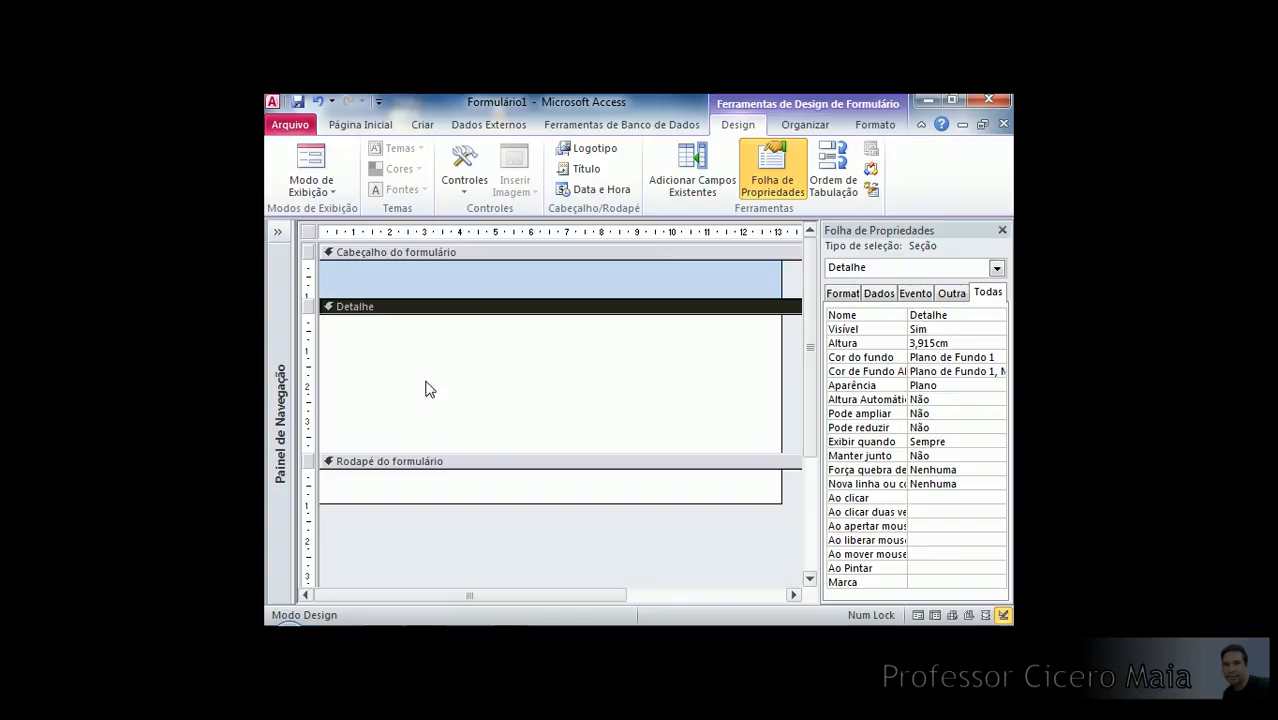
Select the form header, detail and form footer sections in turn to examine their layout and properties.
left_click(456, 253)
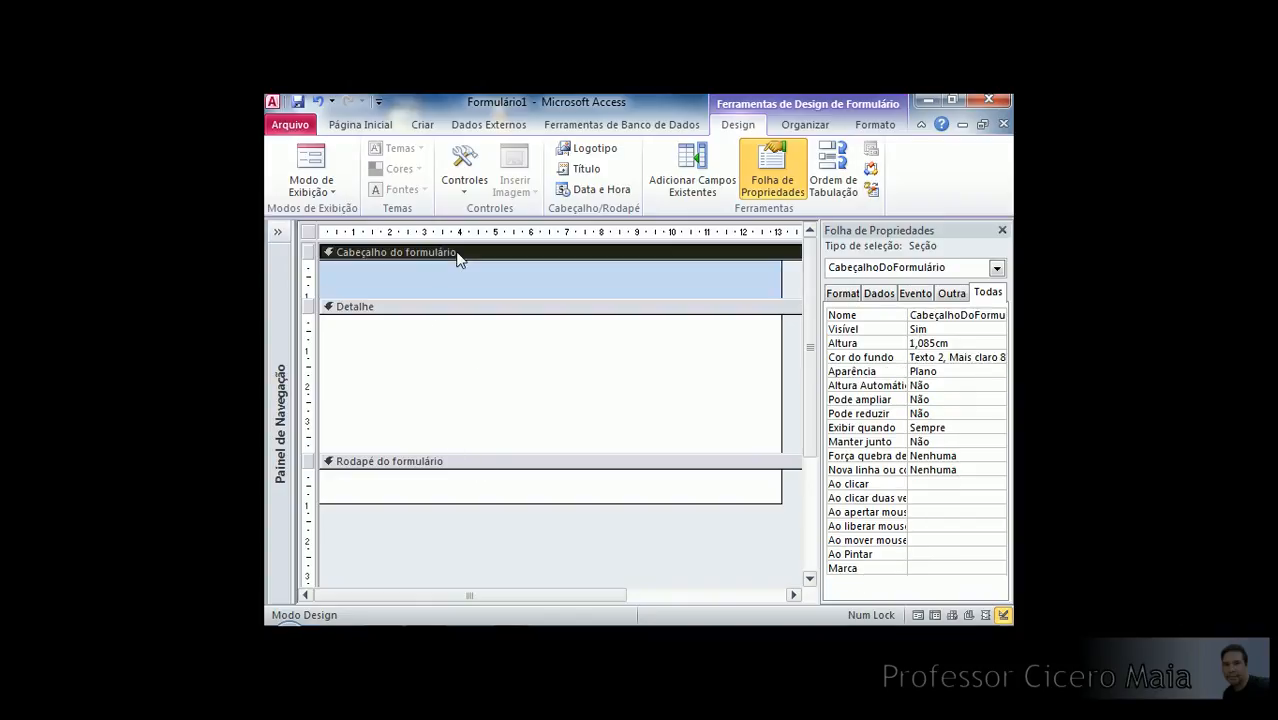
right_click(634, 366)
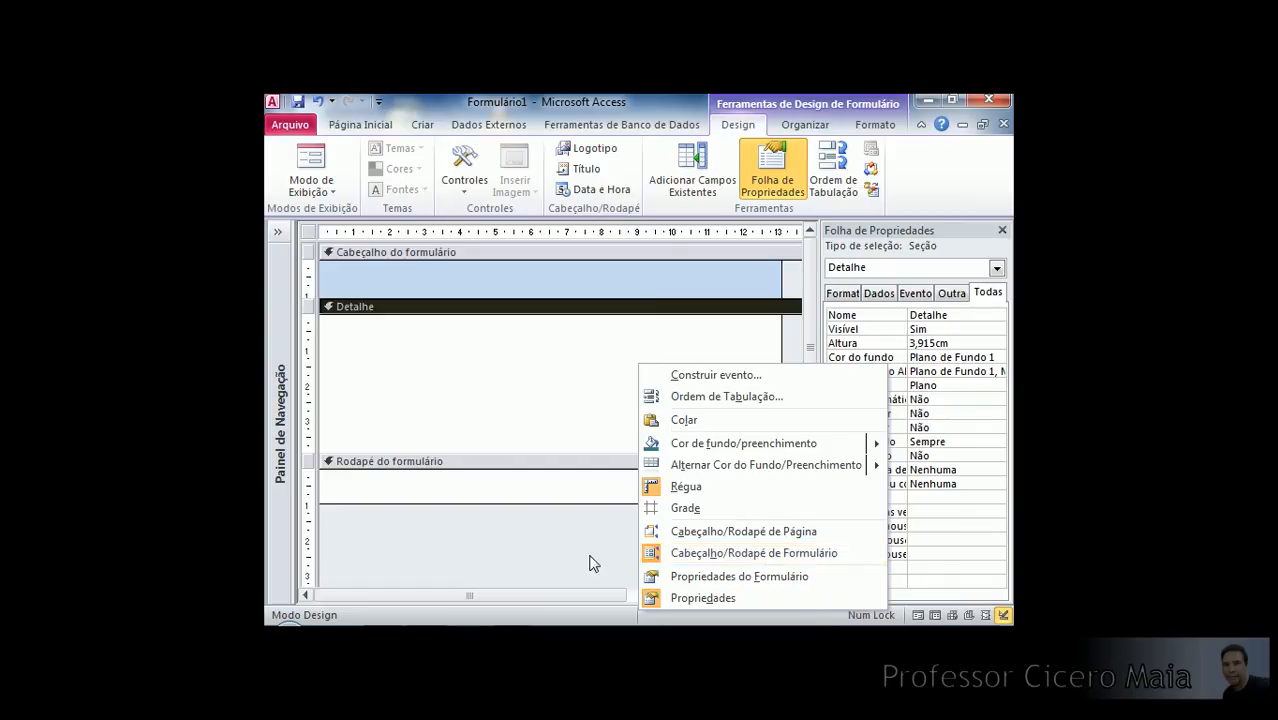
left_click(556, 348)
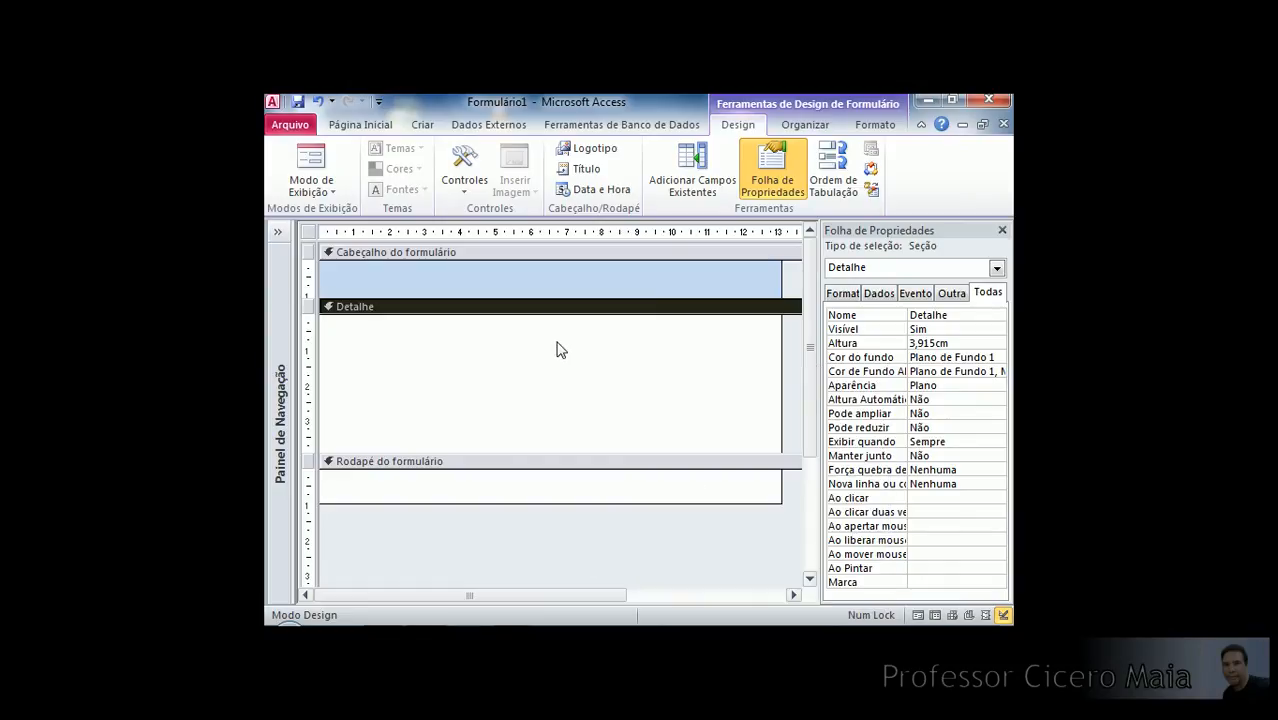
left_click(448, 254)
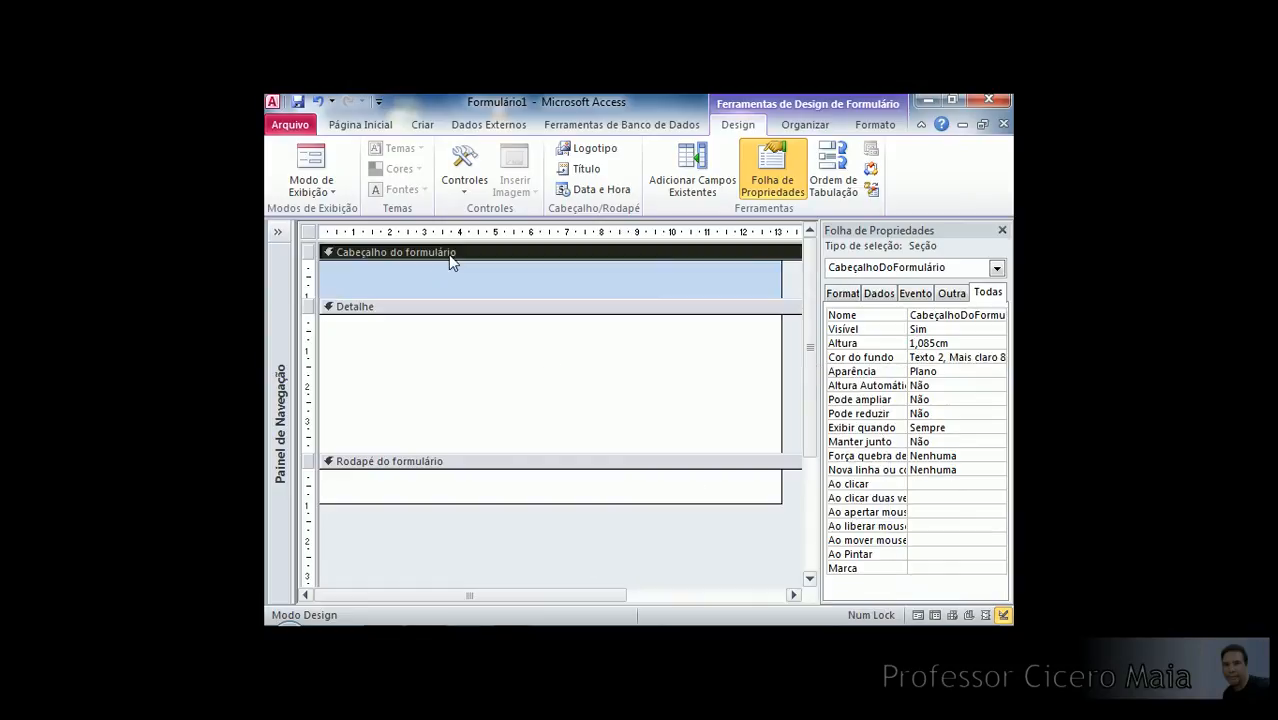
left_click(444, 311)
left_click(488, 464)
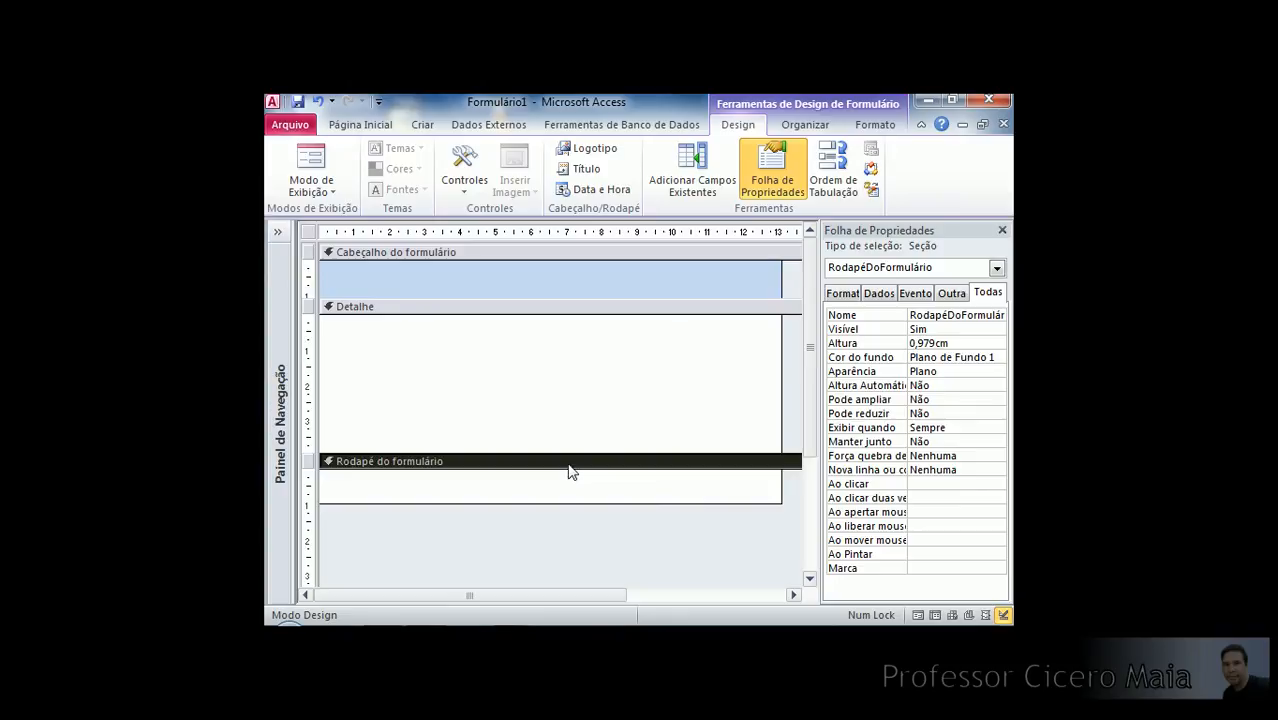
left_click(608, 396)
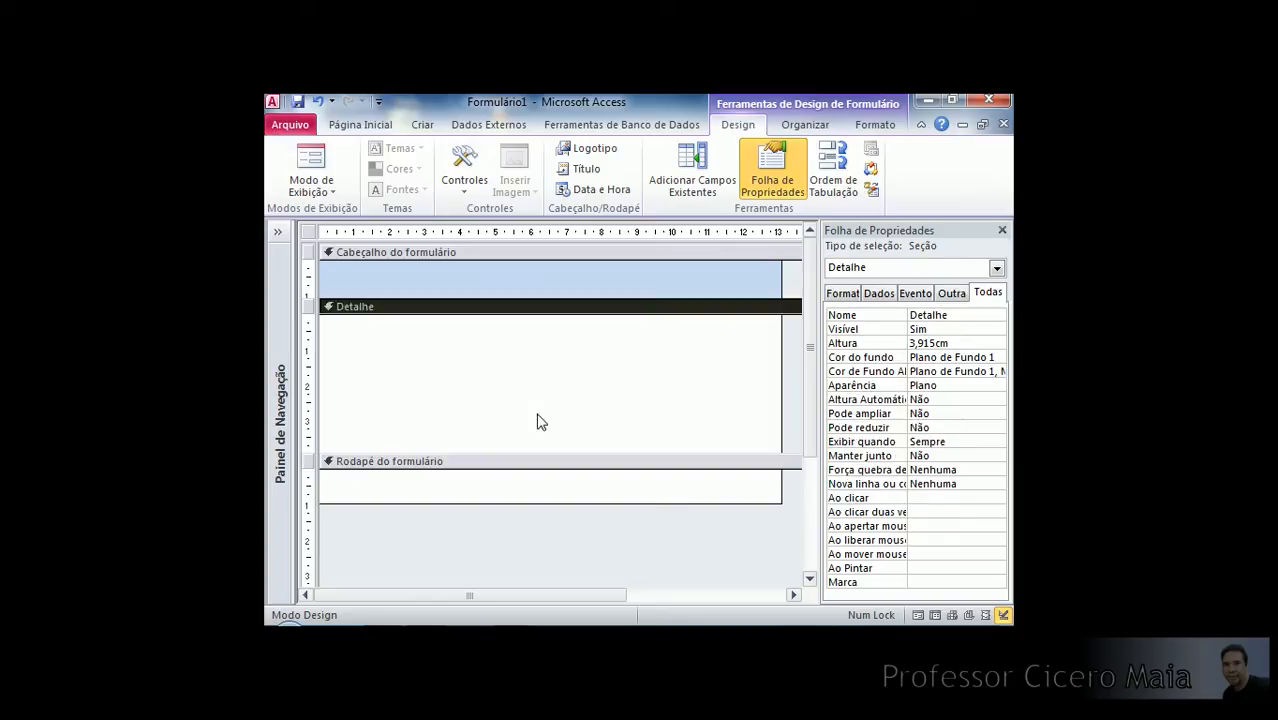
left_click(340, 274)
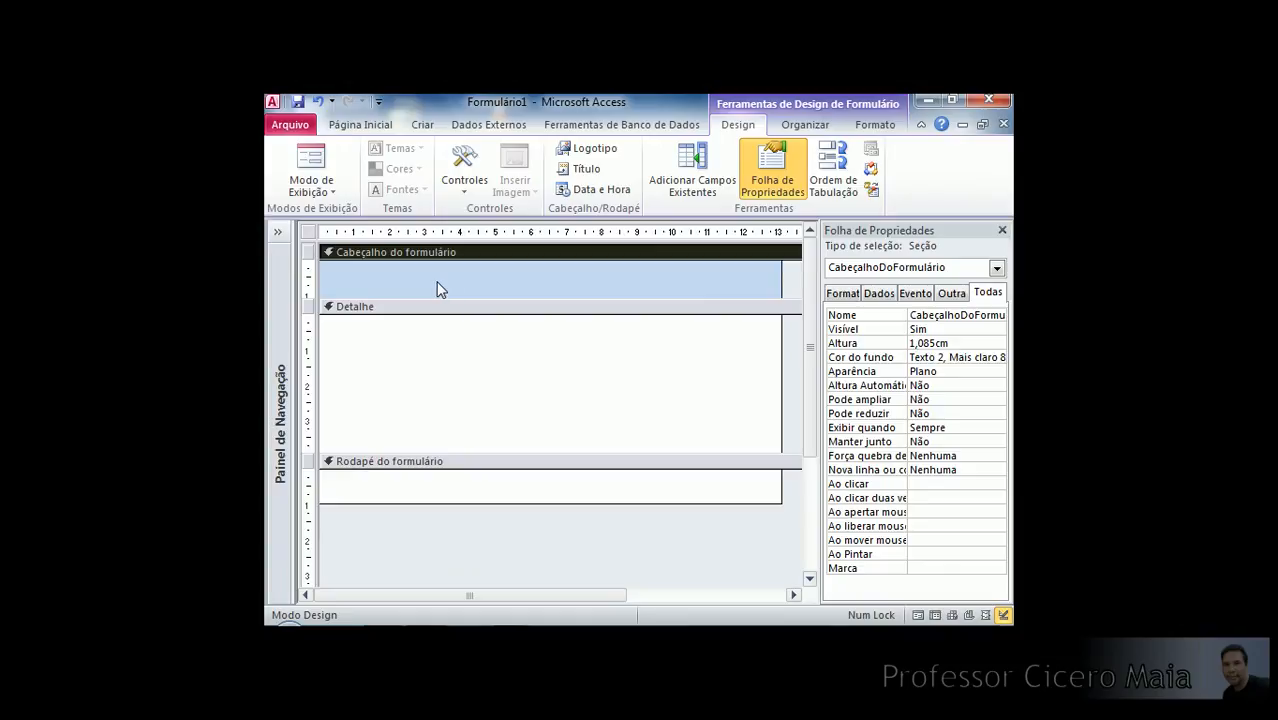
left_click(451, 307)
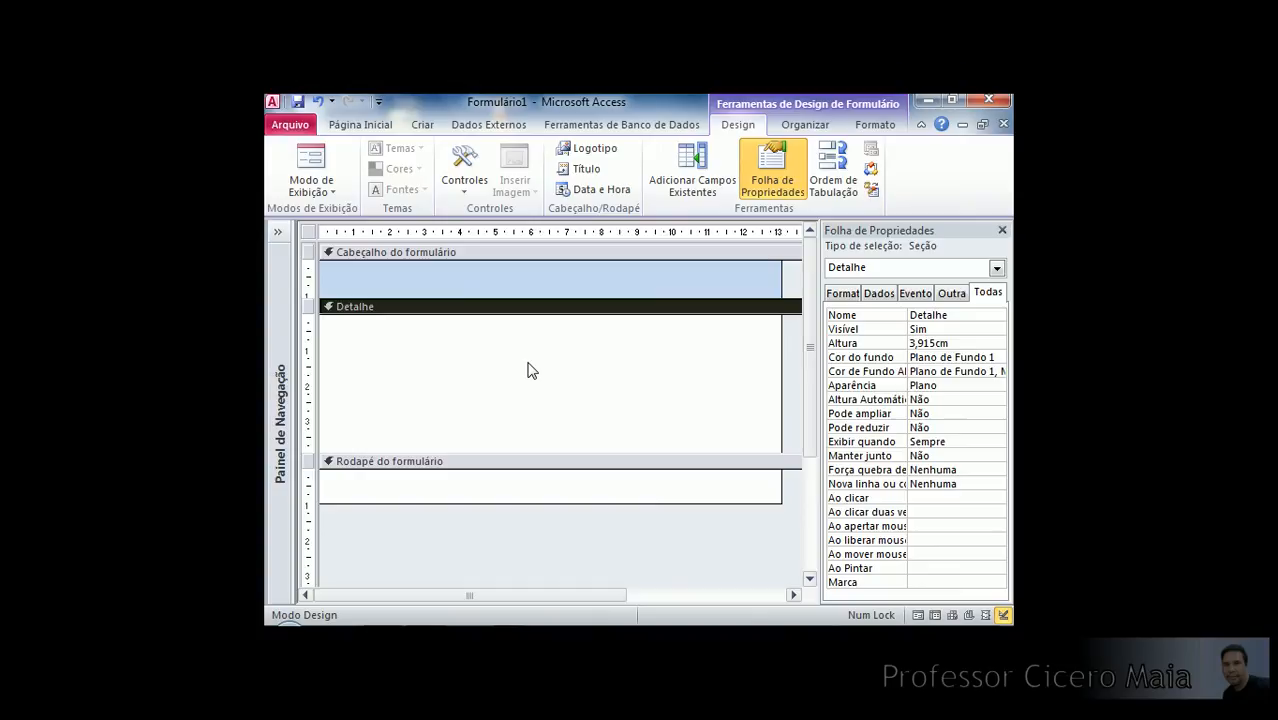
left_click(616, 496)
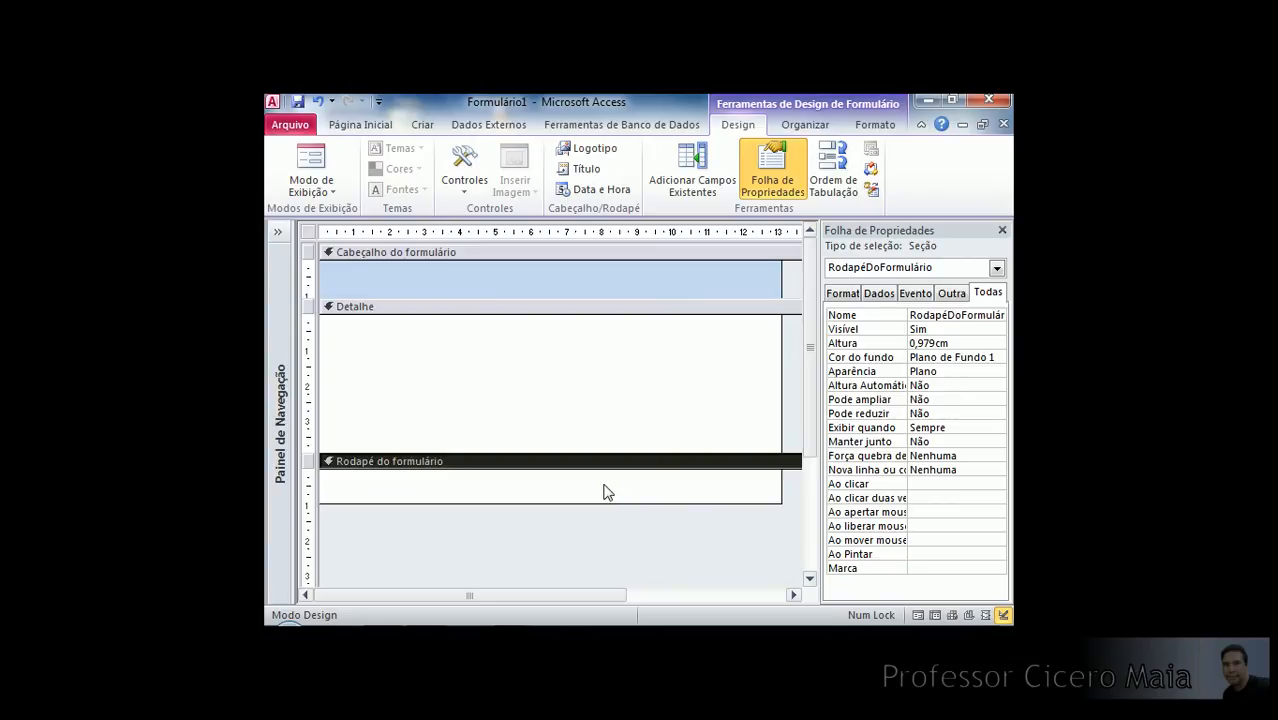
left_click(618, 346)
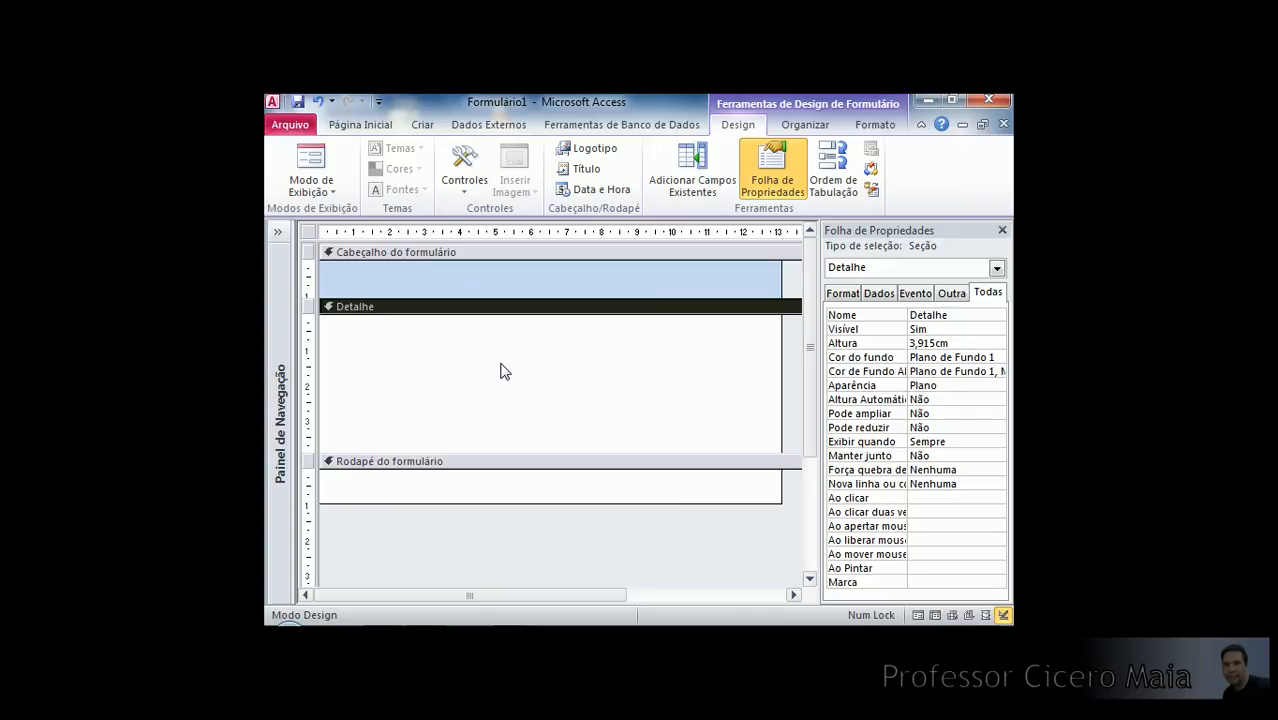
left_click(501, 364)
Select the whole form and view its data properties, closing and reopening the property sheet.
left_click(308, 233)
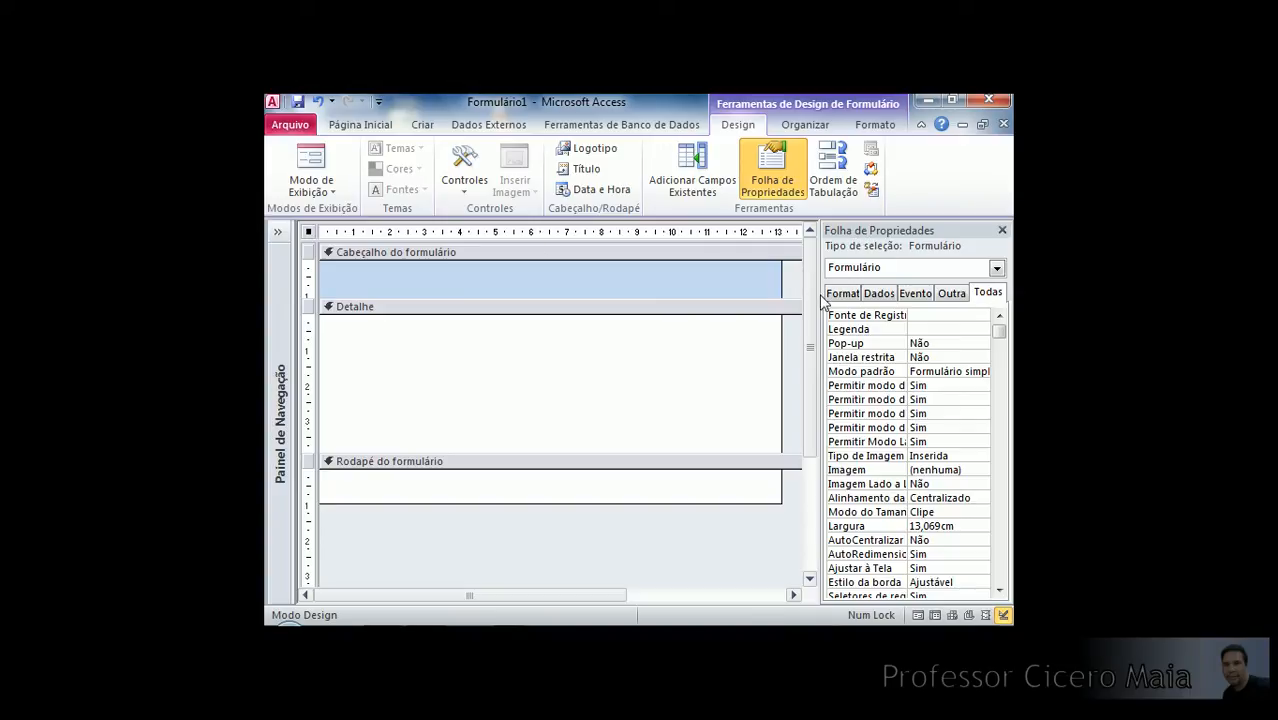
left_click(879, 296)
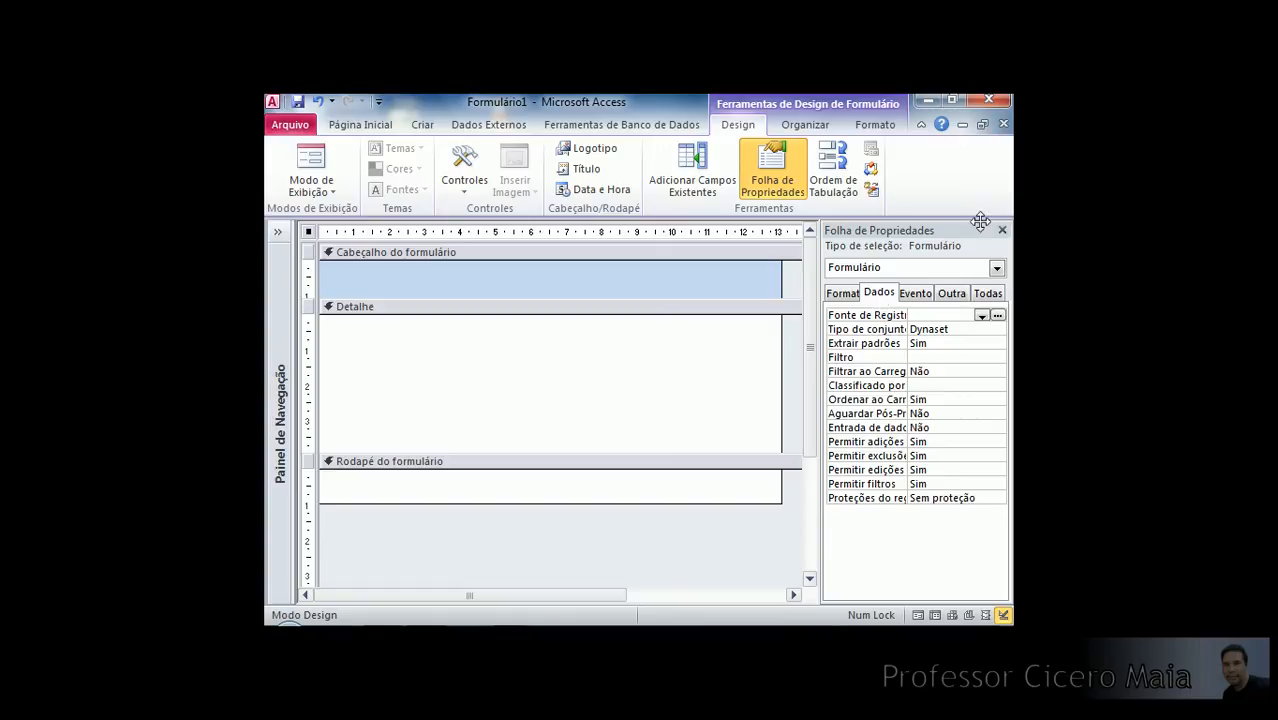
left_click(1002, 230)
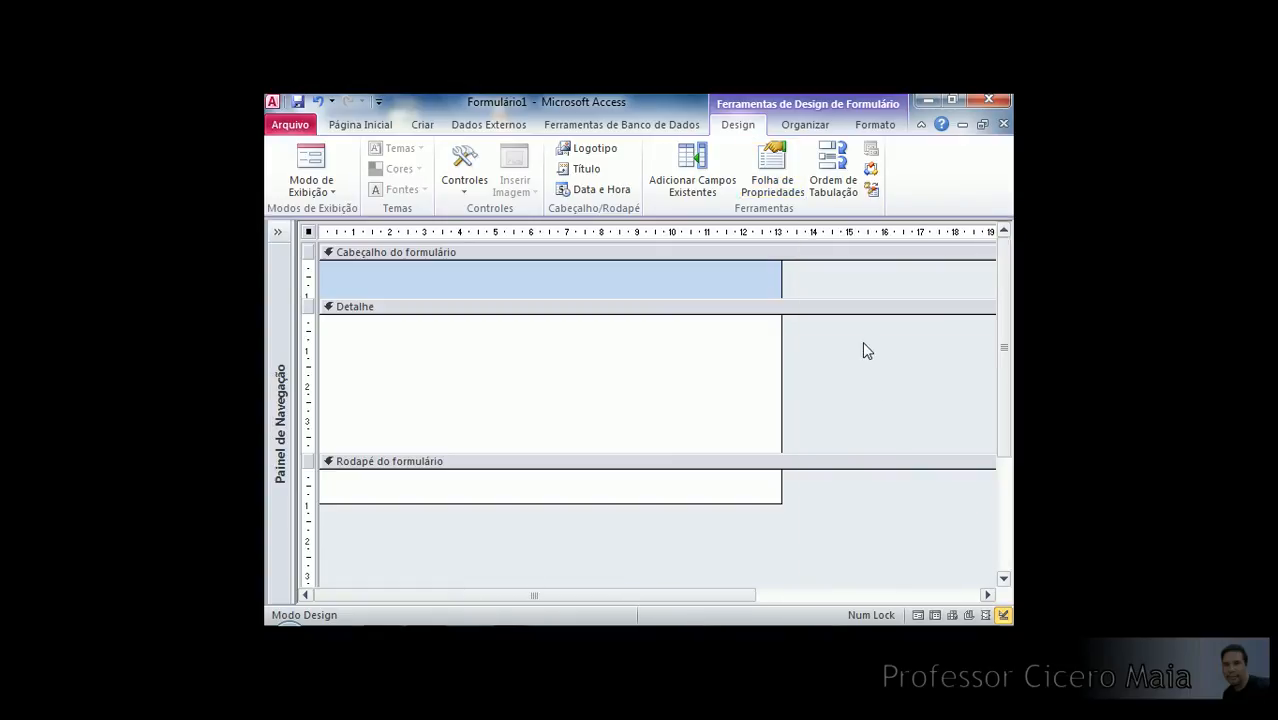
key("F4")
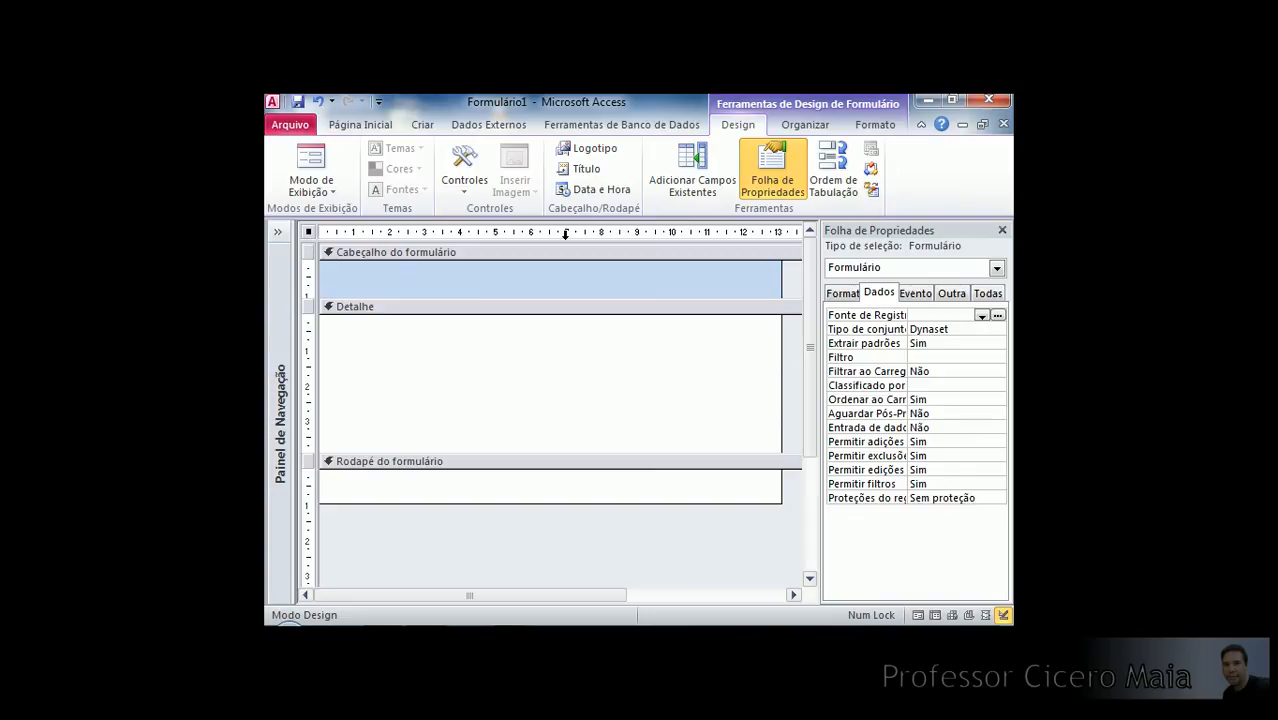
Compare the data properties of the Detalhe section, the Formulário object and the RodapéDoFormulário section in the property sheet.
left_click(997, 268)
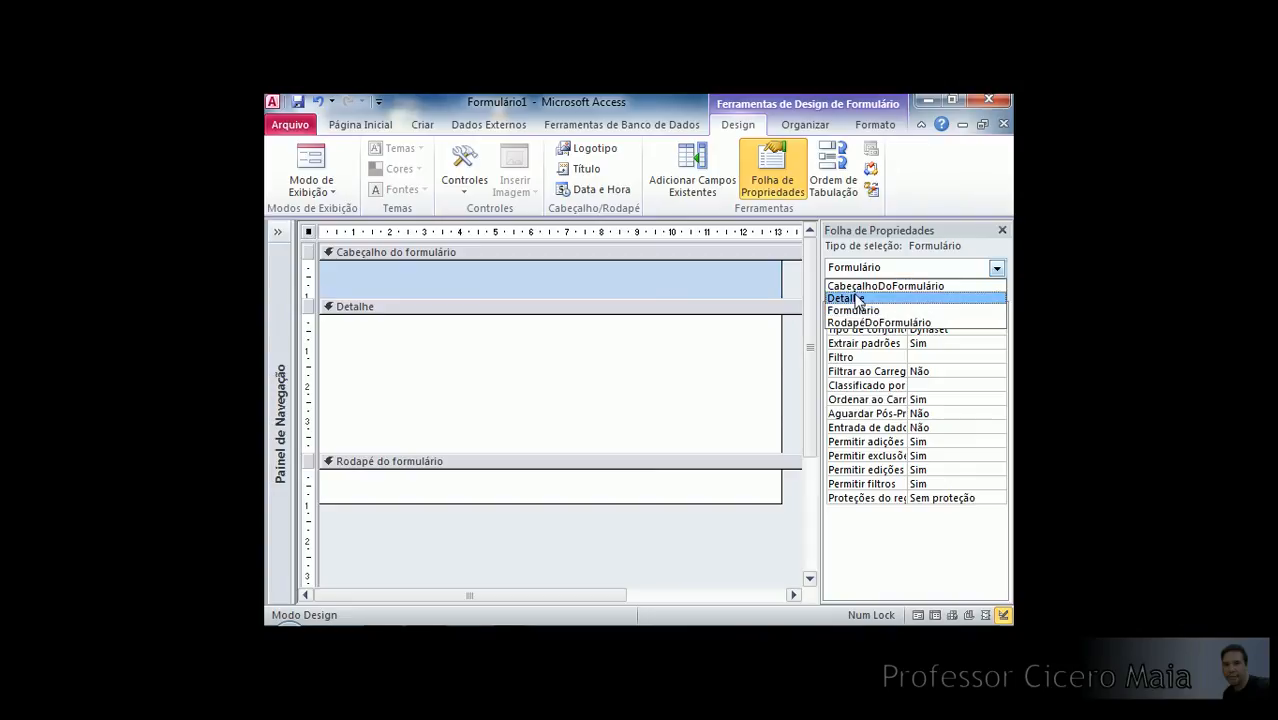
left_click(860, 298)
left_click(997, 268)
left_click(878, 311)
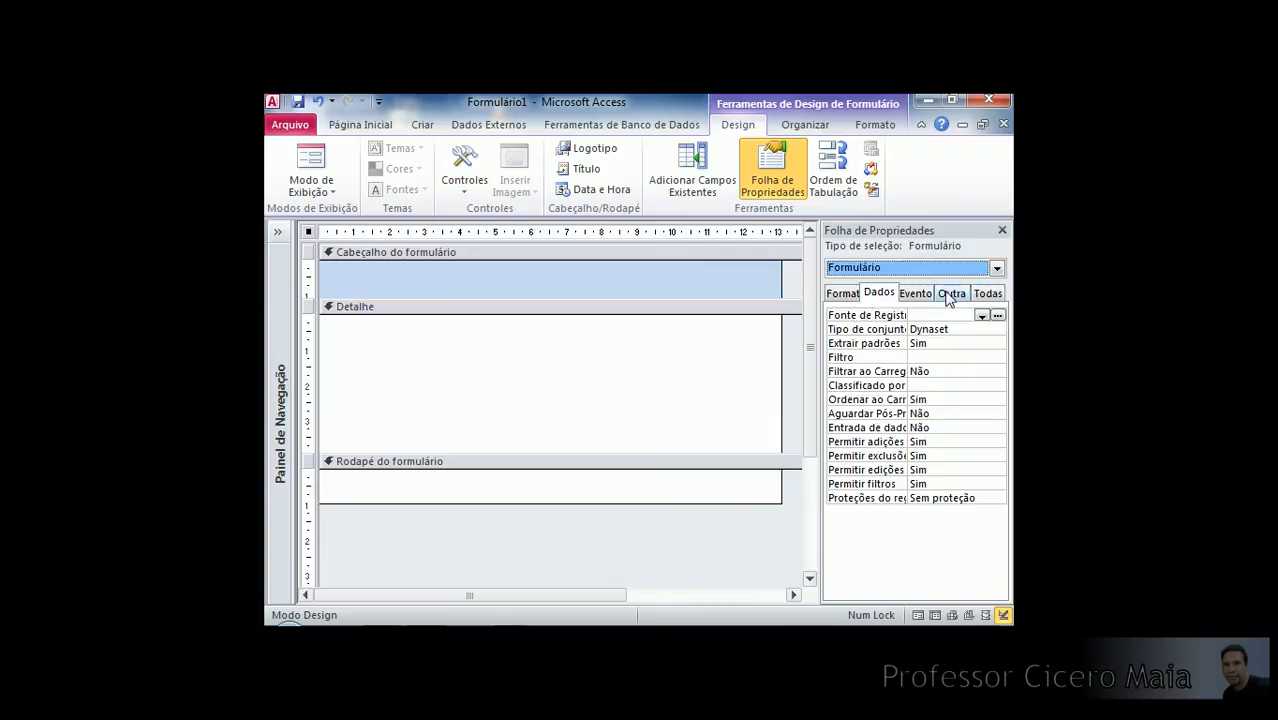
left_click(997, 268)
left_click(911, 326)
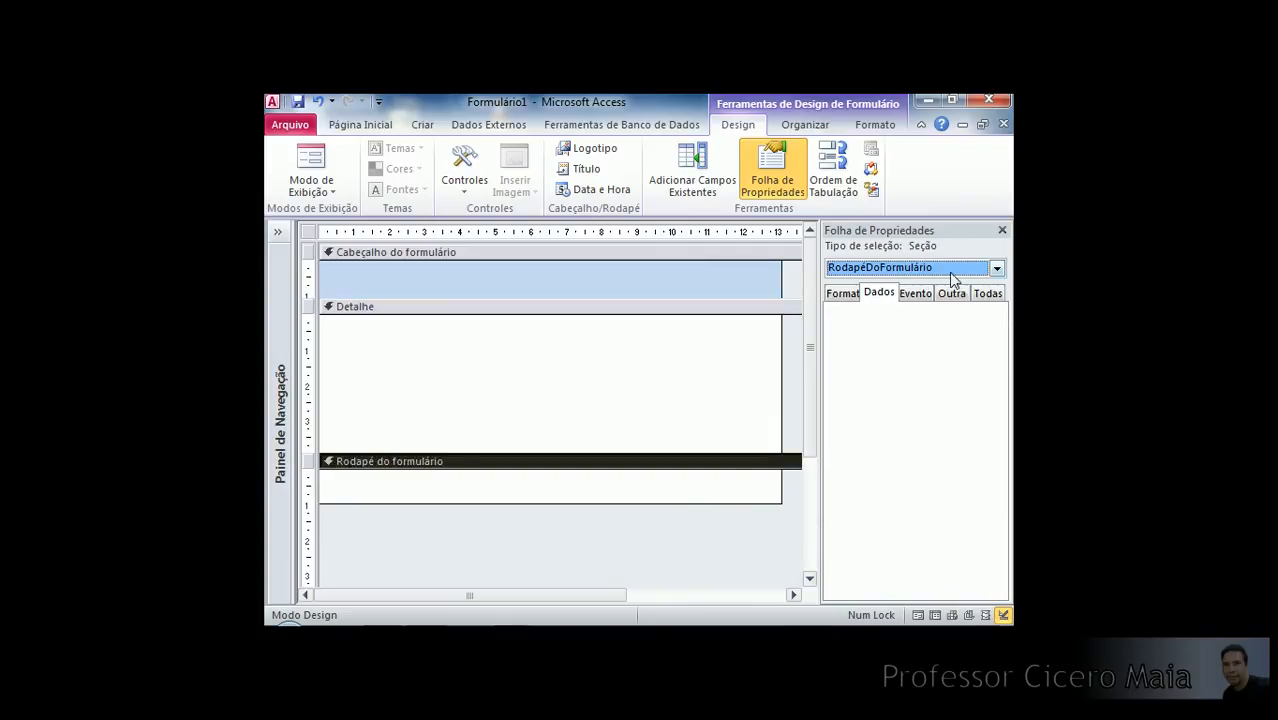
left_click(997, 268)
left_click(860, 300)
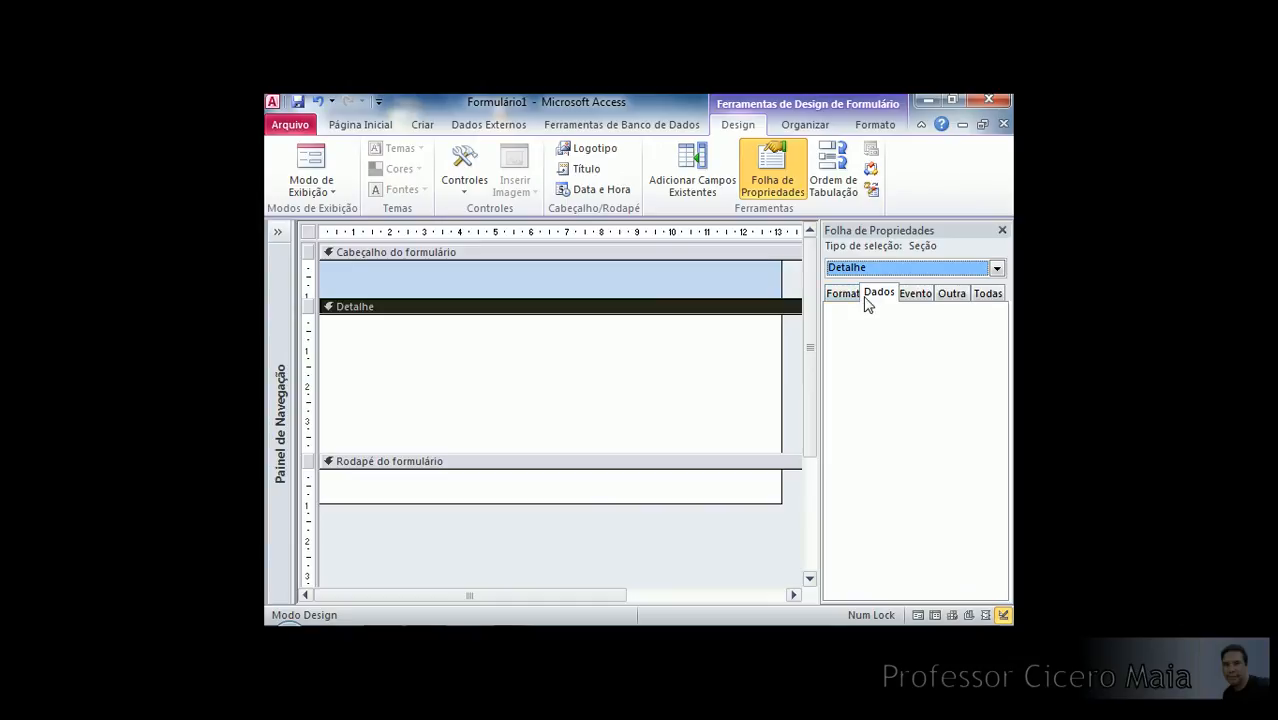
Select the whole form, look through the tables offered for its record source, and open the query builder for that property.
left_click(308, 233)
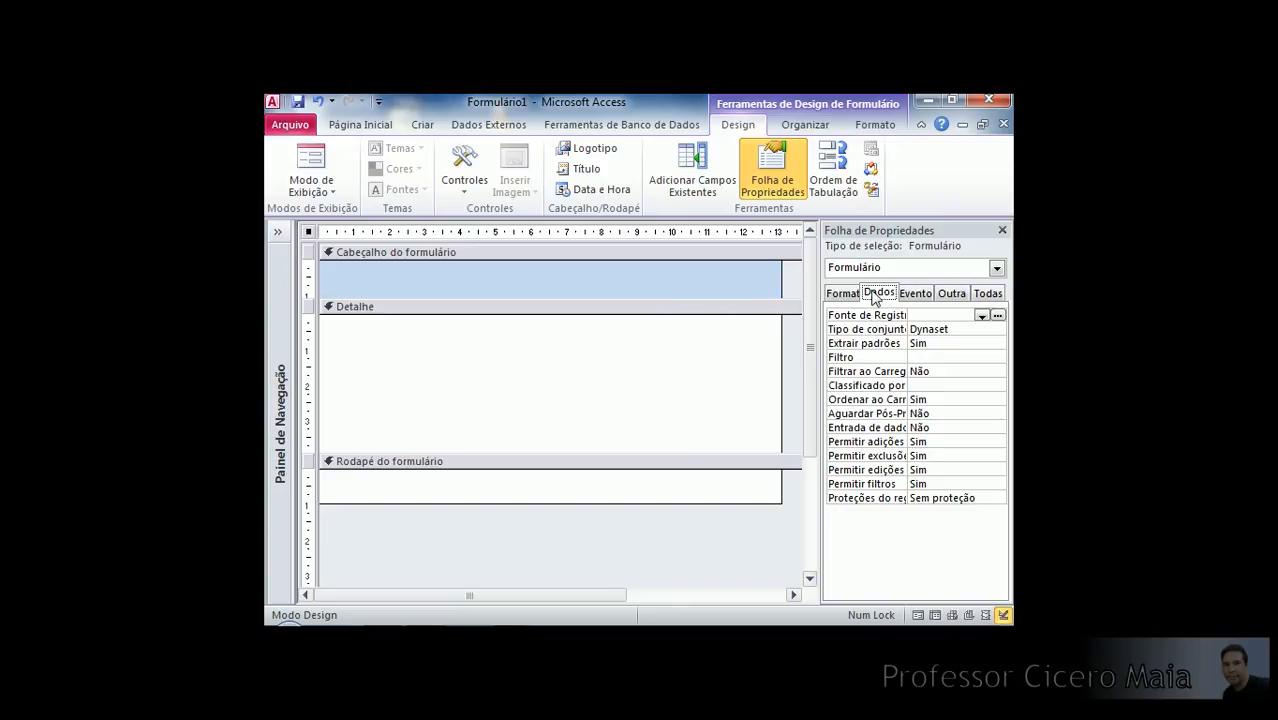
left_click(845, 318)
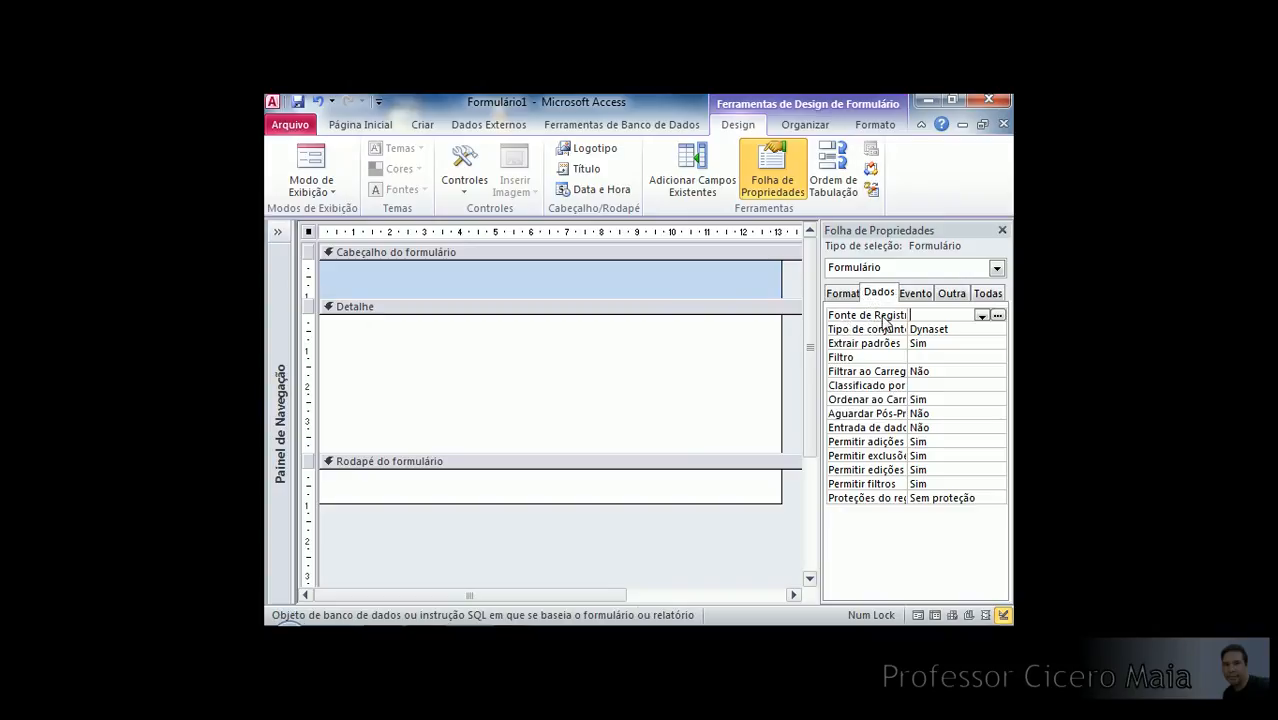
left_click(981, 316)
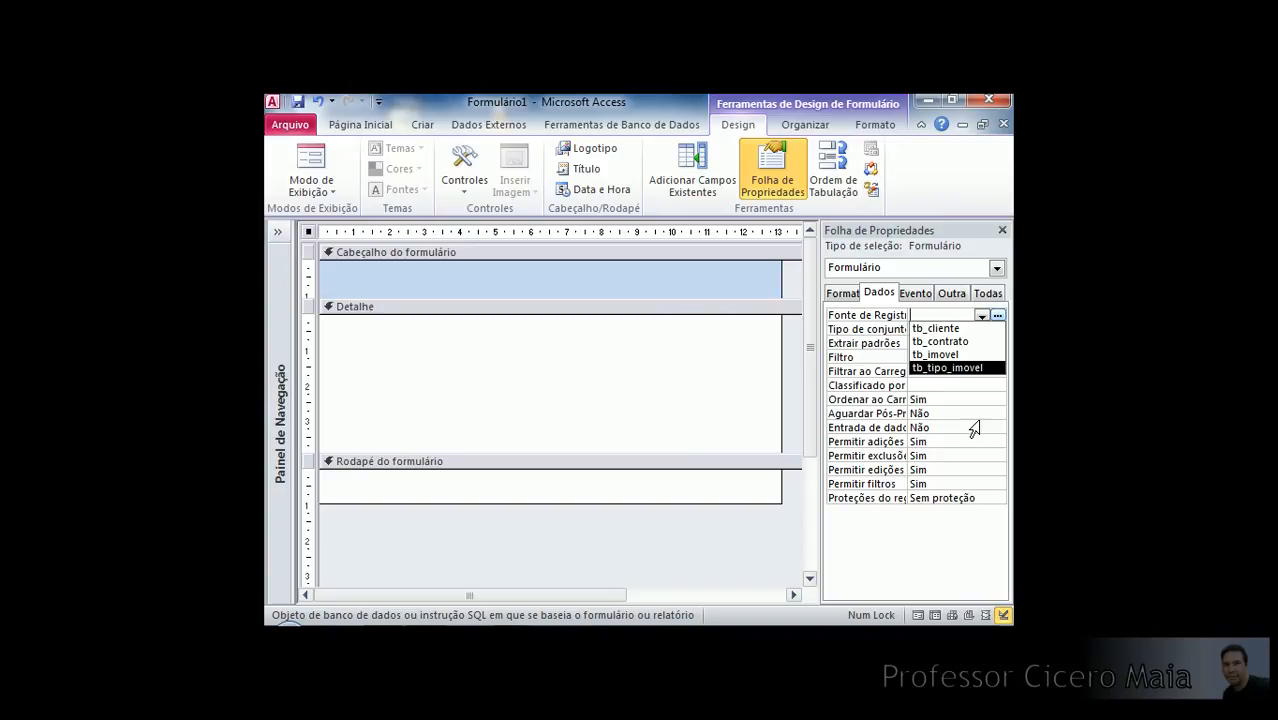
left_click(981, 316)
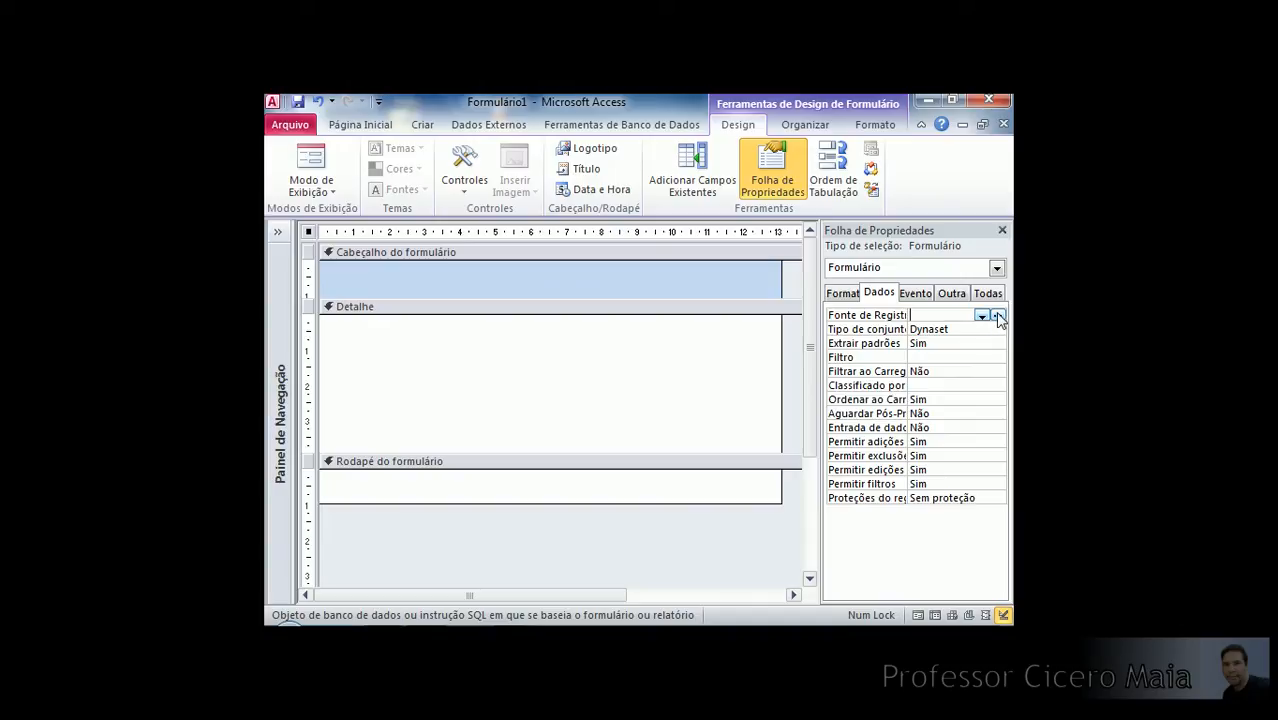
left_click(997, 316)
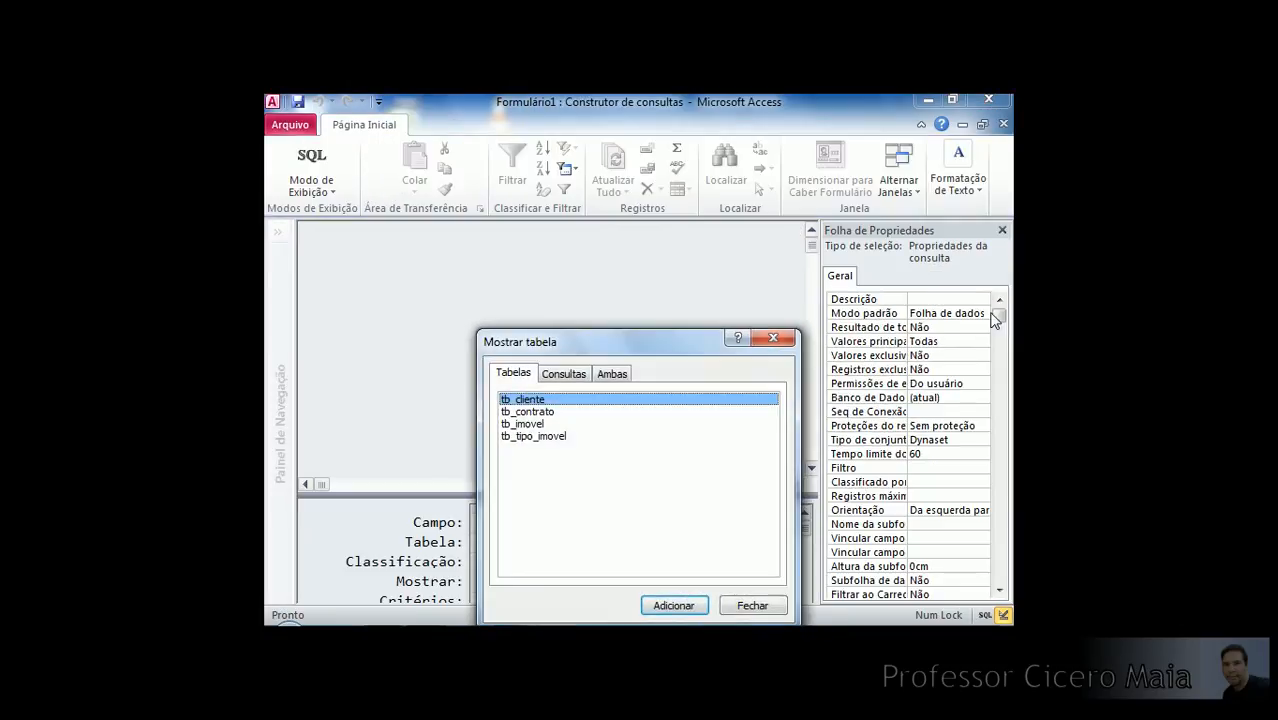
Add the tb_imovel table to the query, enlarge its field list to show every field, and give the design grid more height.
left_click_drag(641, 342, 634, 245)
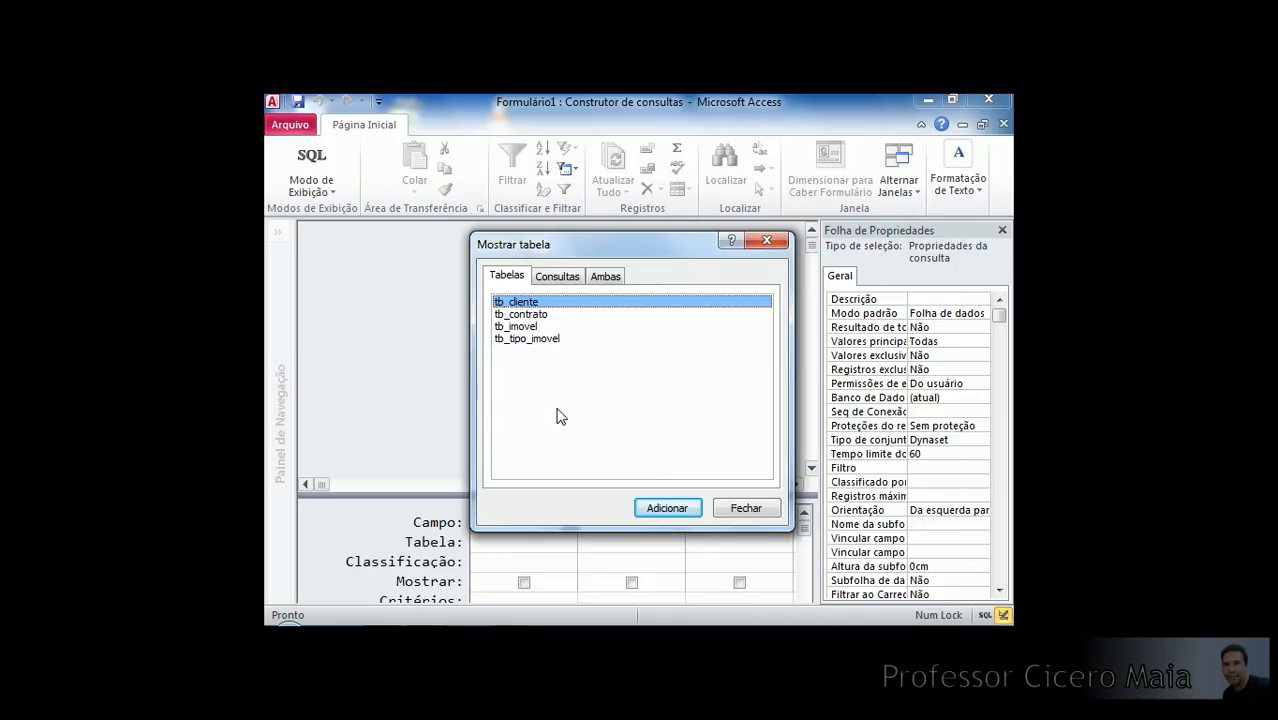
left_click(518, 328)
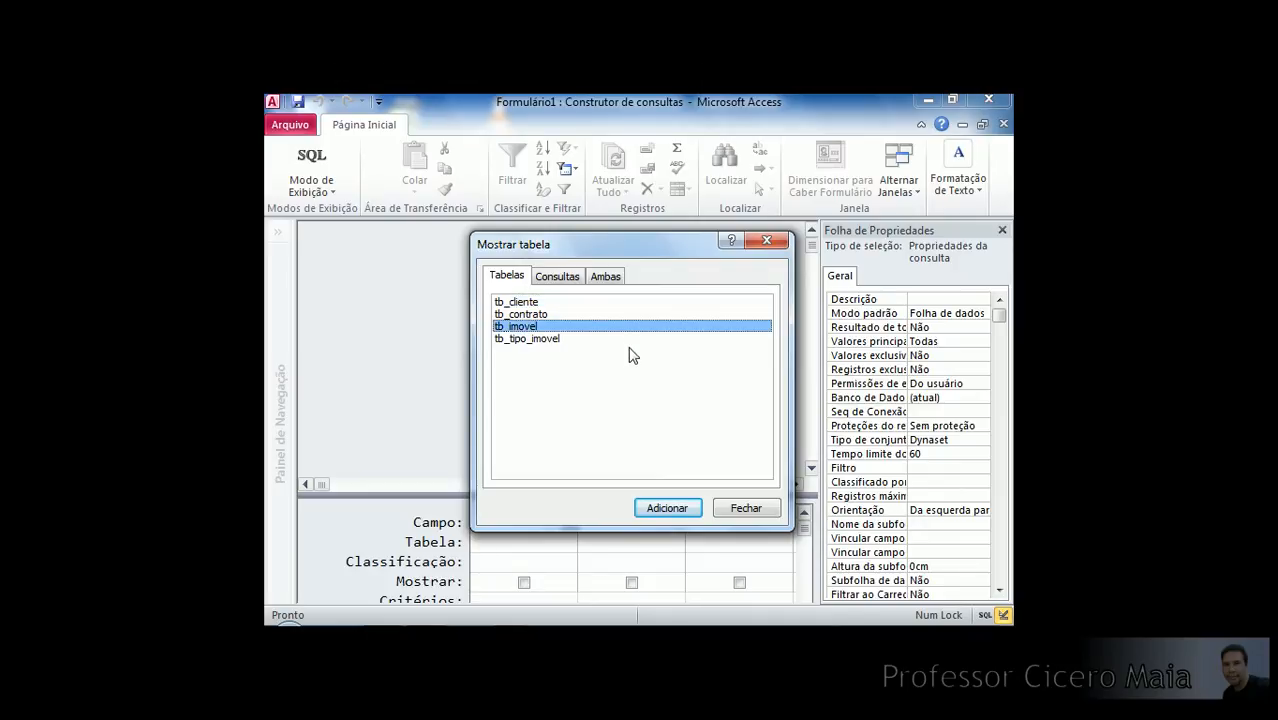
left_click(667, 509)
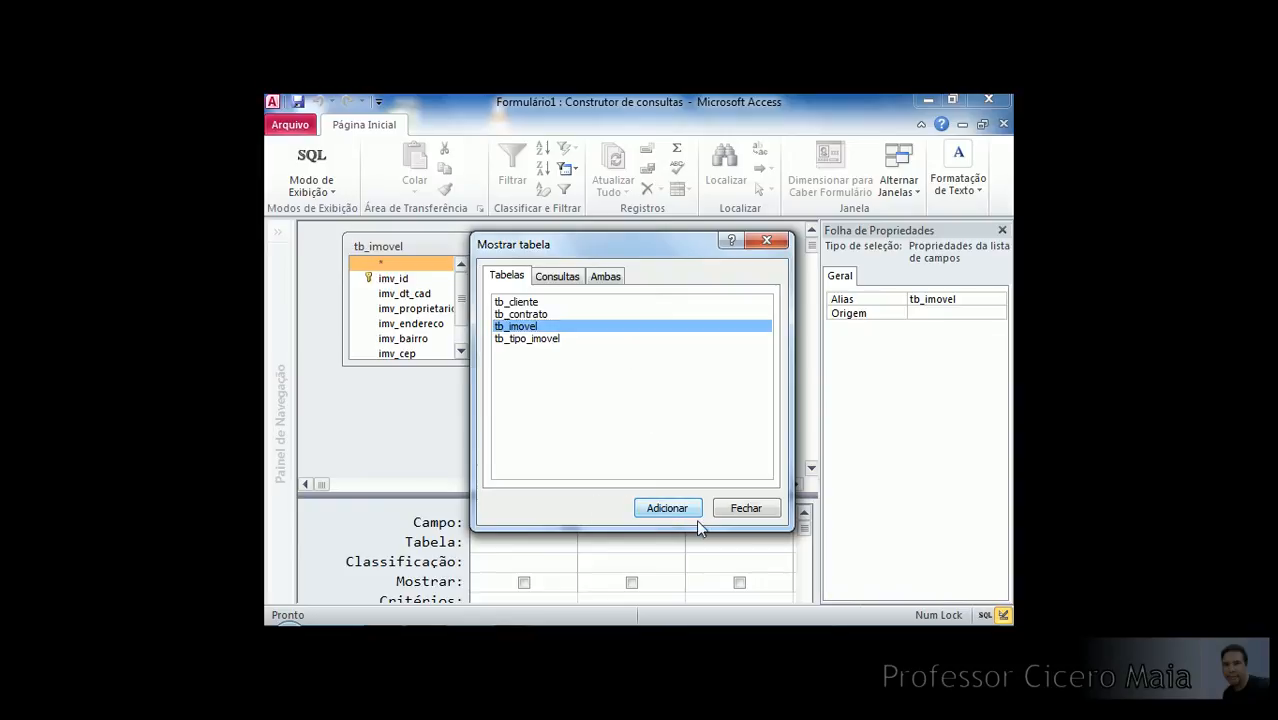
left_click(746, 509)
left_click_drag(467, 365, 494, 406)
left_click_drag(585, 496, 596, 446)
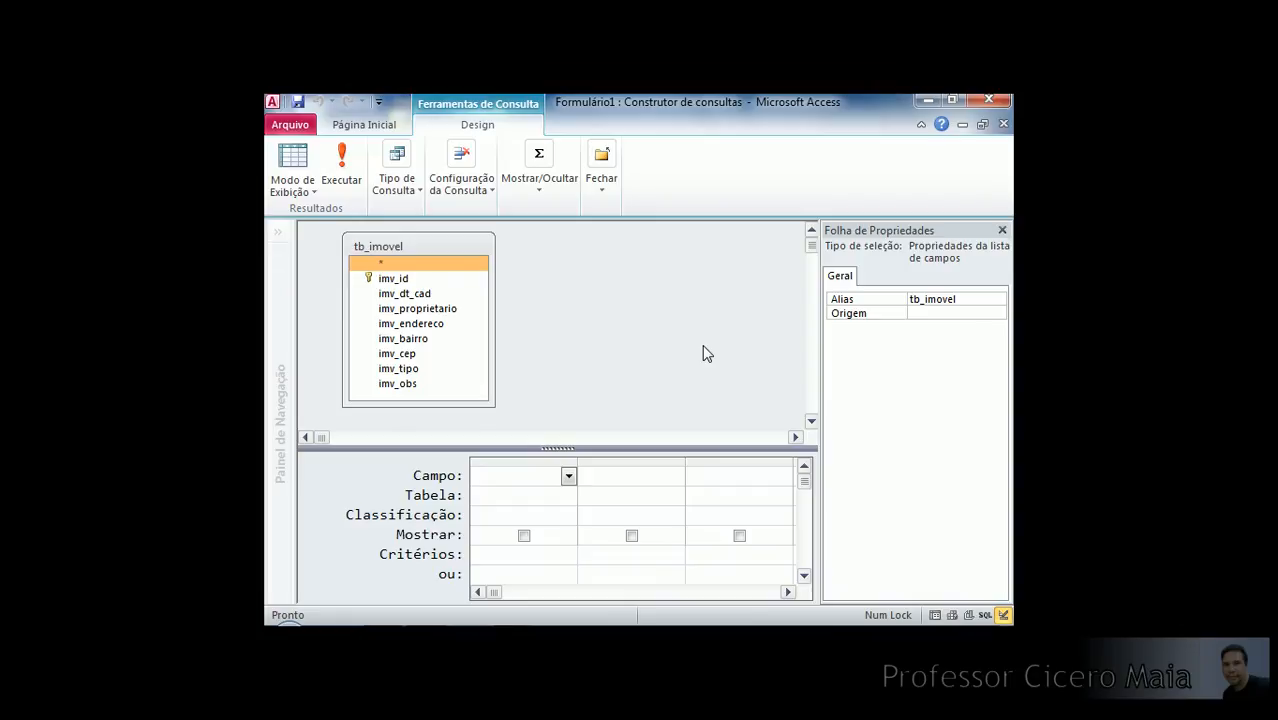
Switch to Notepad++, write the note "consulta QBE(Query By Example)" on a new line, and return to the Access query builder.
key("alt+Tab")
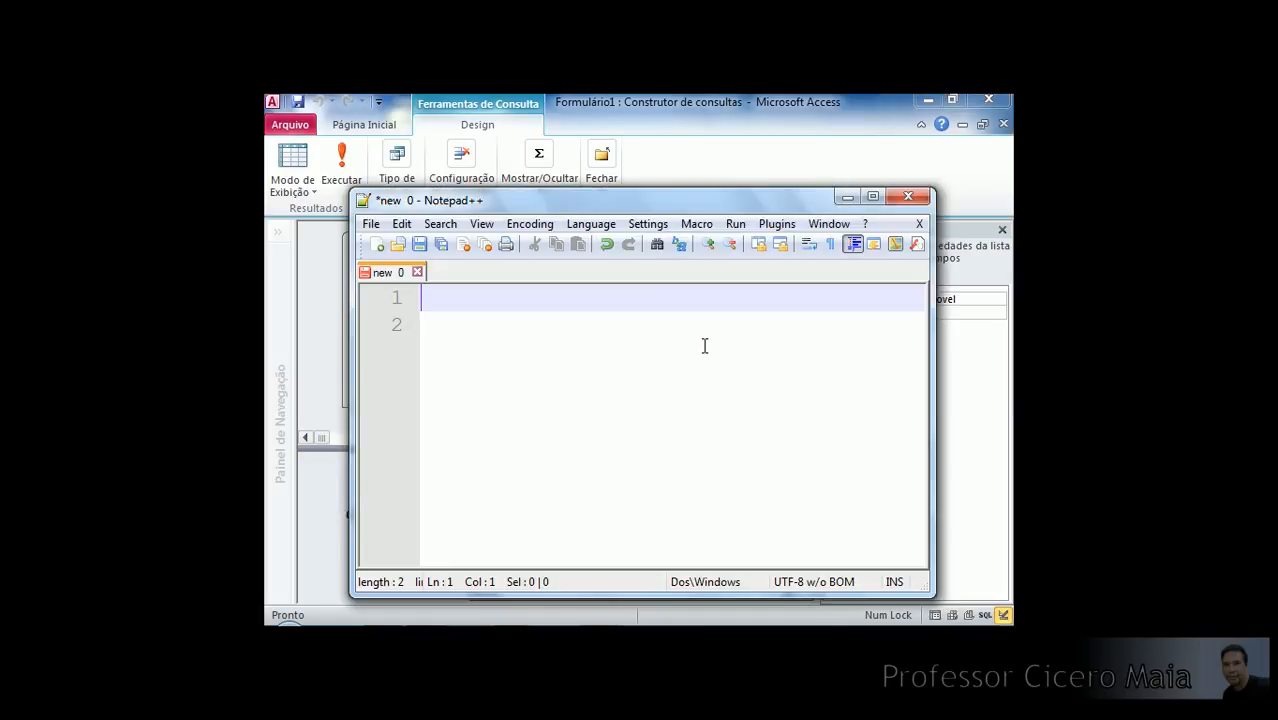
key("Return")
type("consulta")
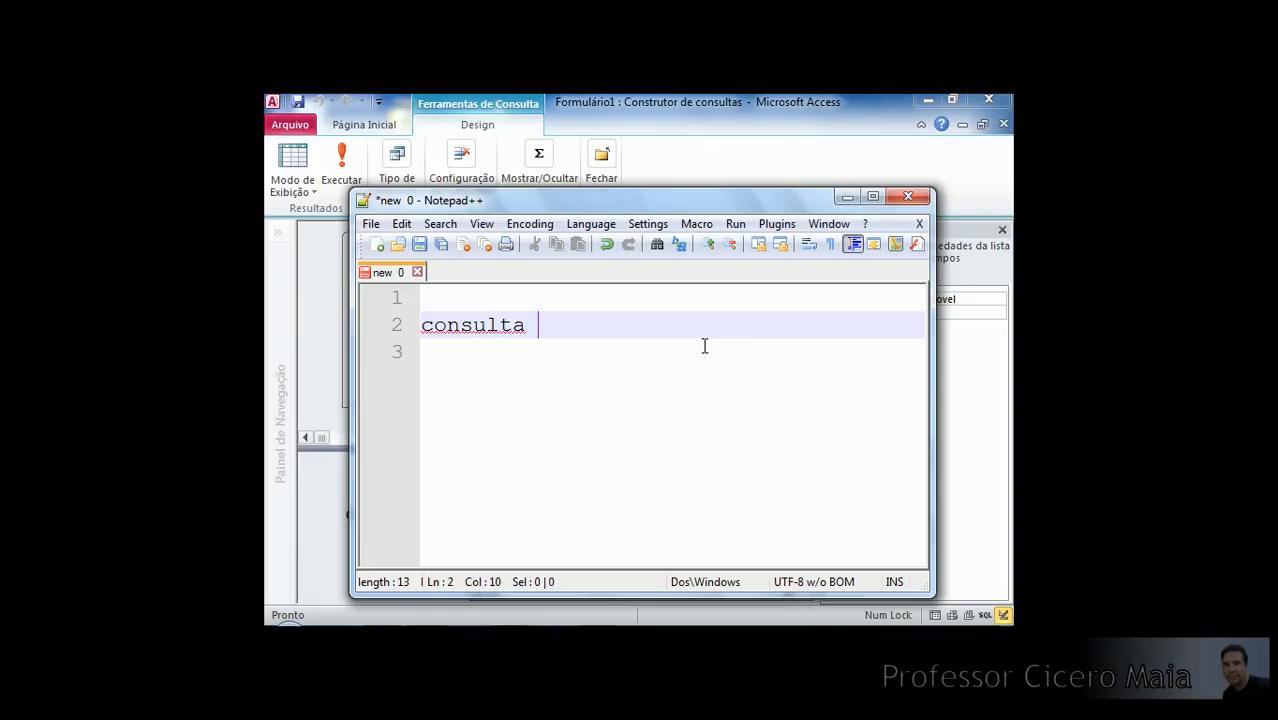
type("QBE()")
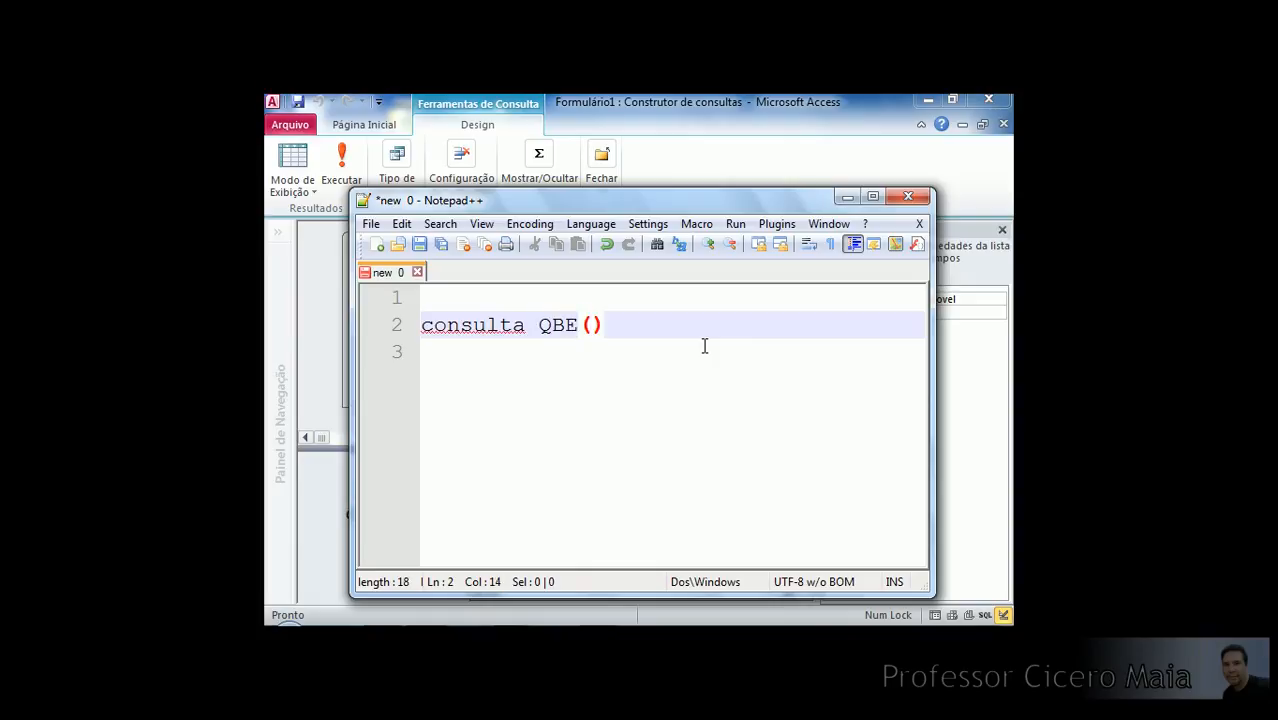
type("Query")
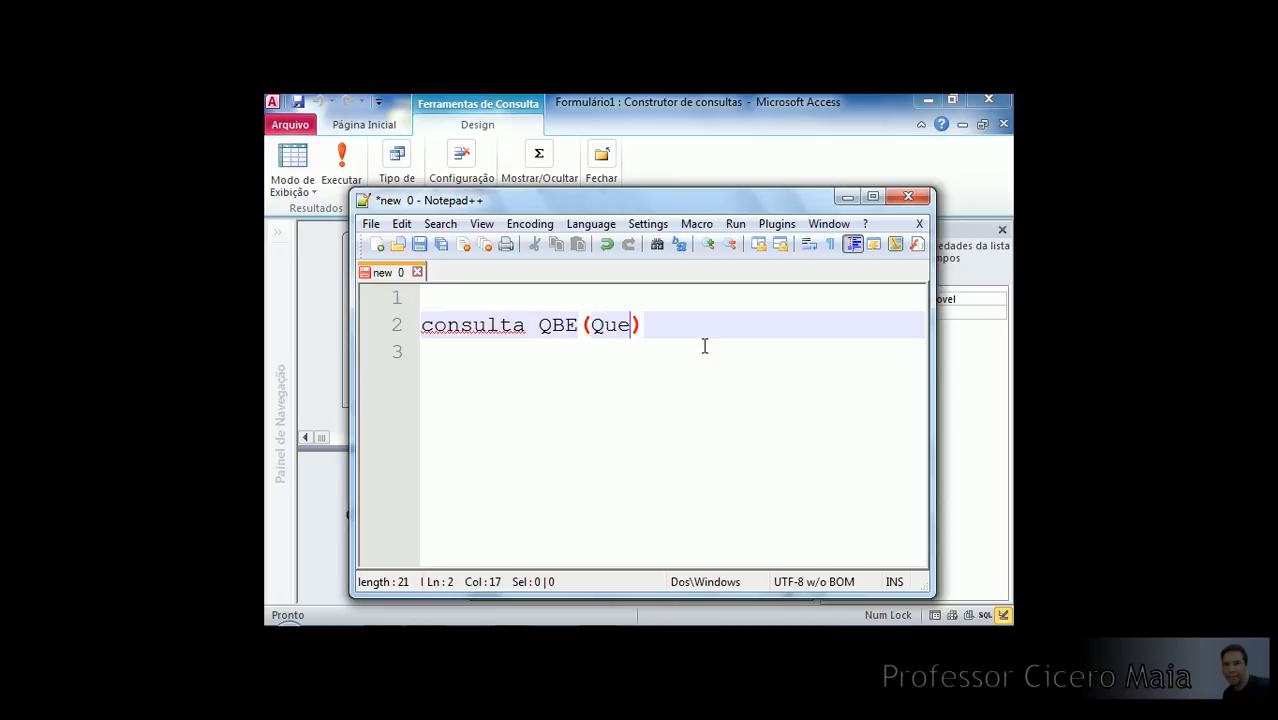
type(" By ")
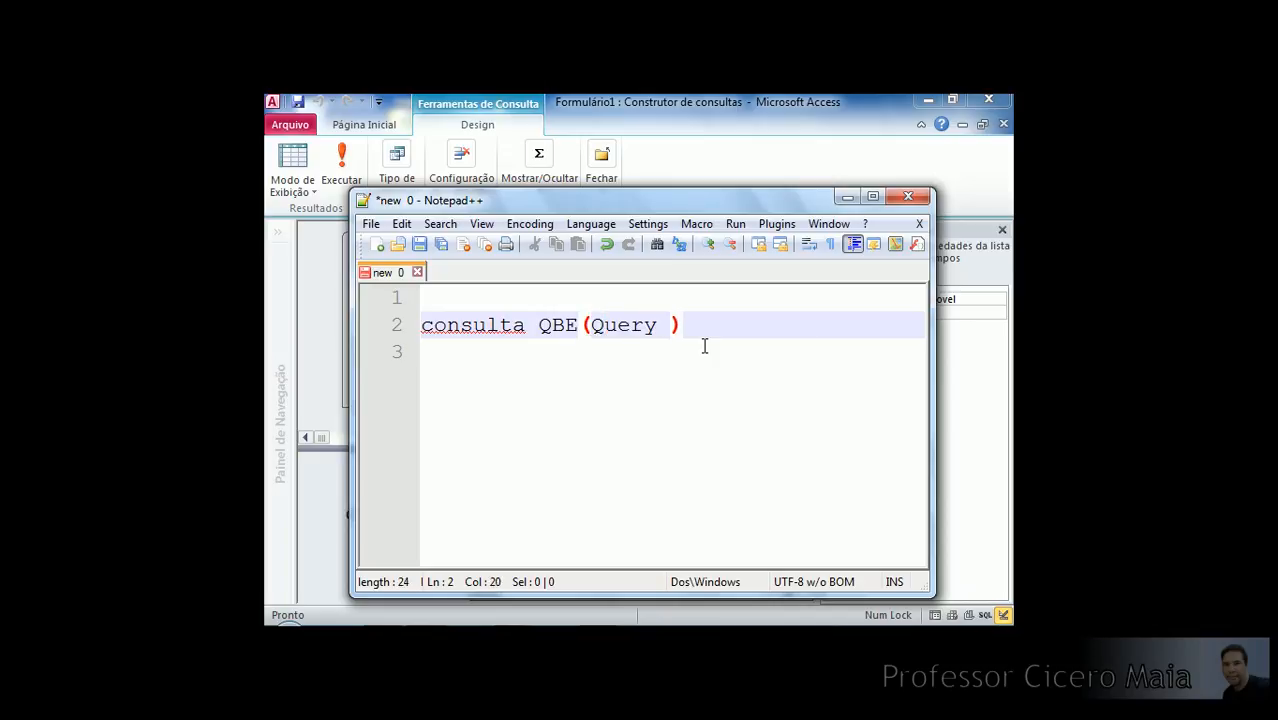
type("Example")
left_click(704, 346)
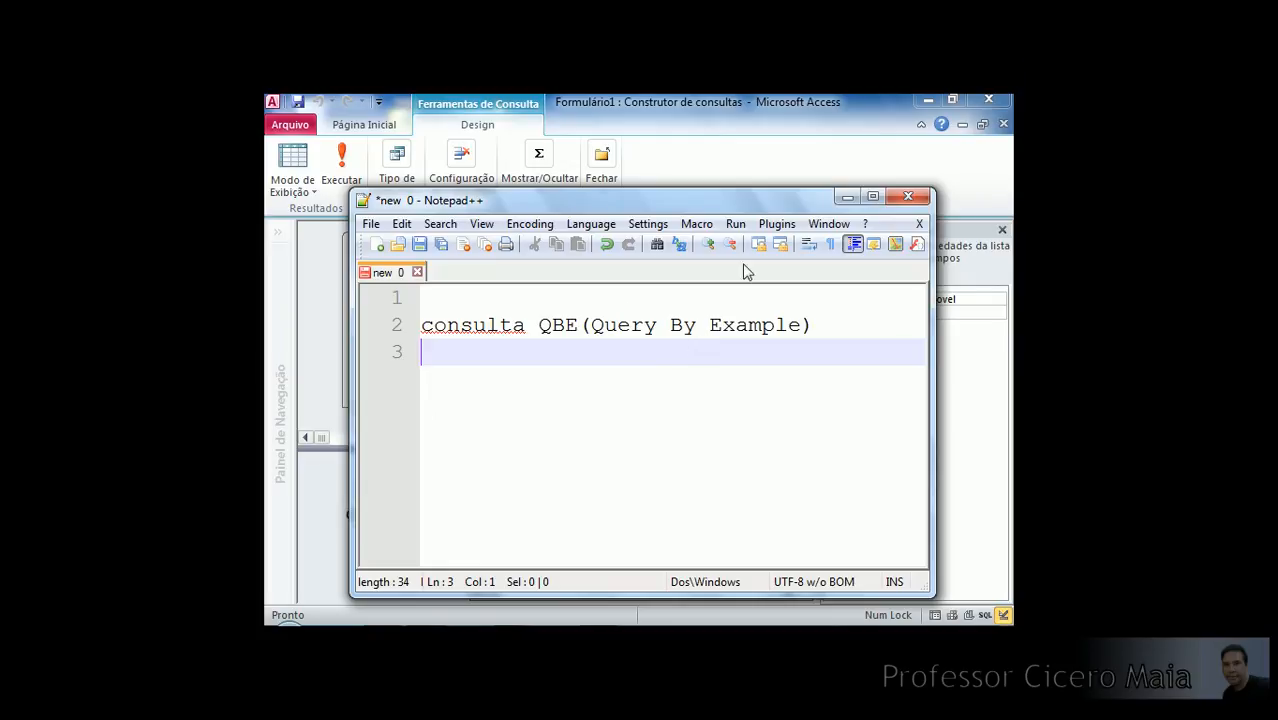
left_click(845, 199)
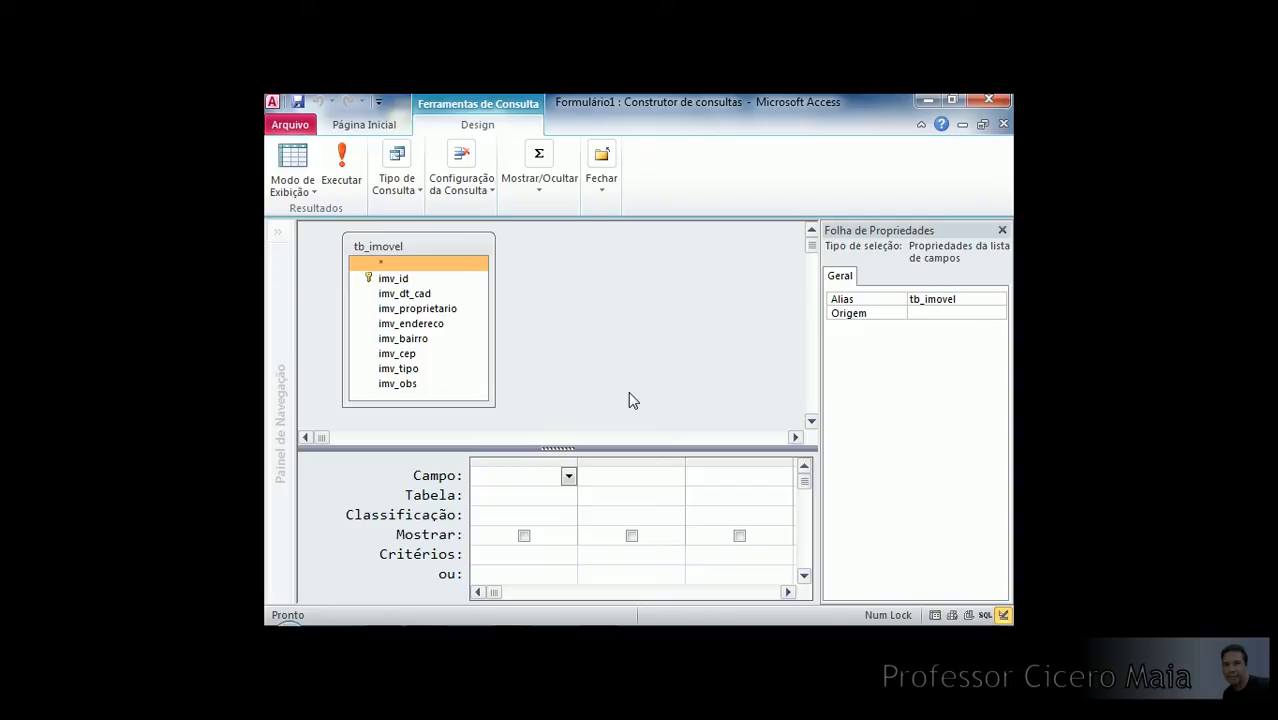
Add the tb_contrato table to the query and arrange the tb_imovel and tb_contrato field lists side by side.
left_click(448, 241)
right_click(637, 254)
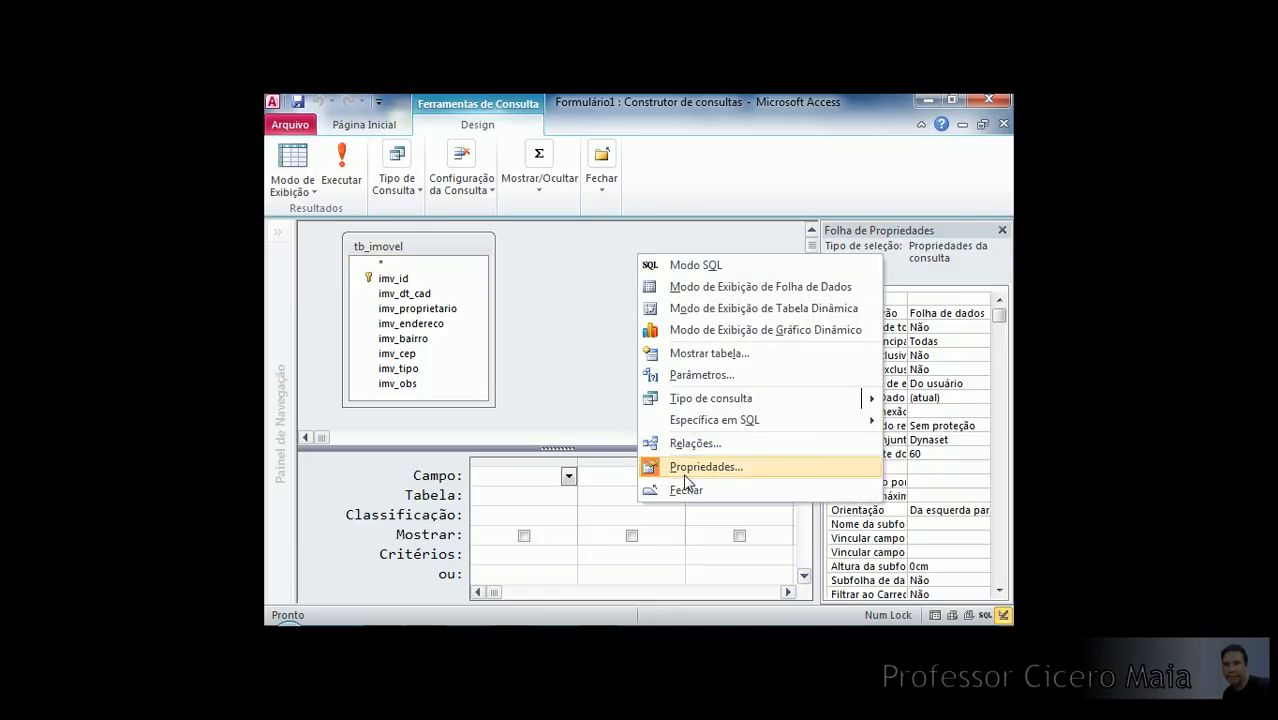
left_click(693, 357)
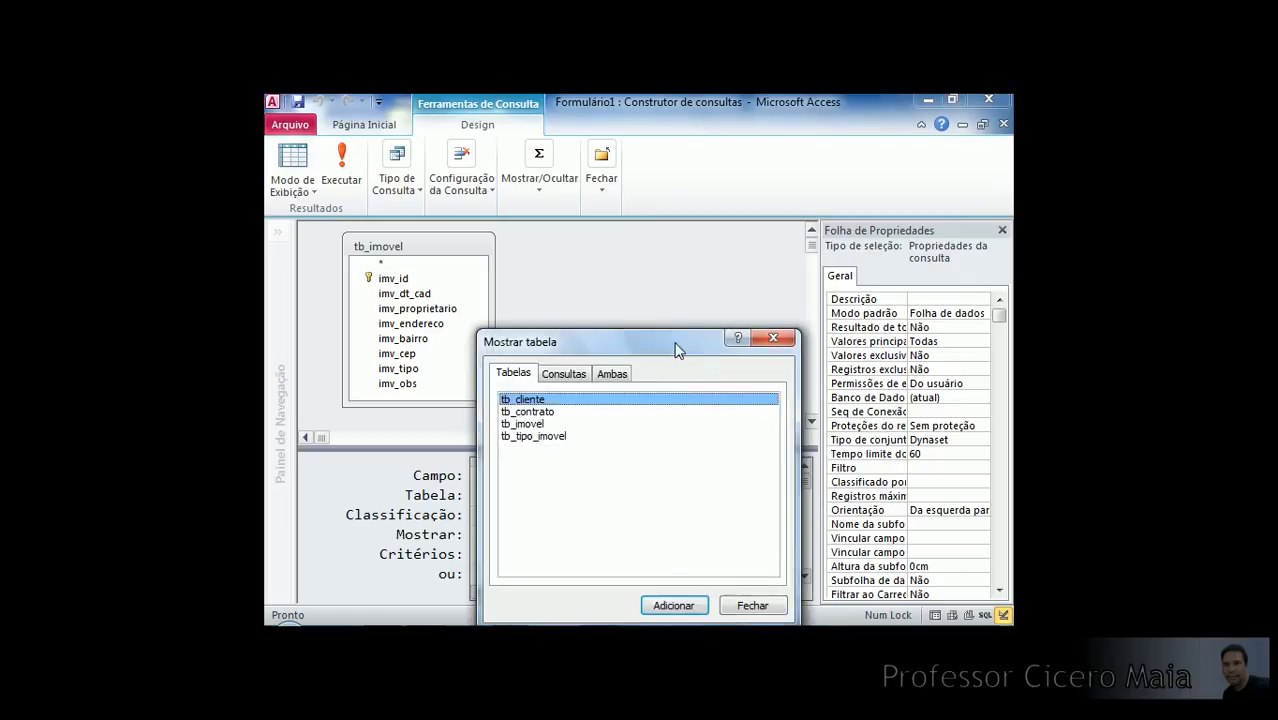
left_click_drag(676, 345, 742, 281)
double_click(640, 317)
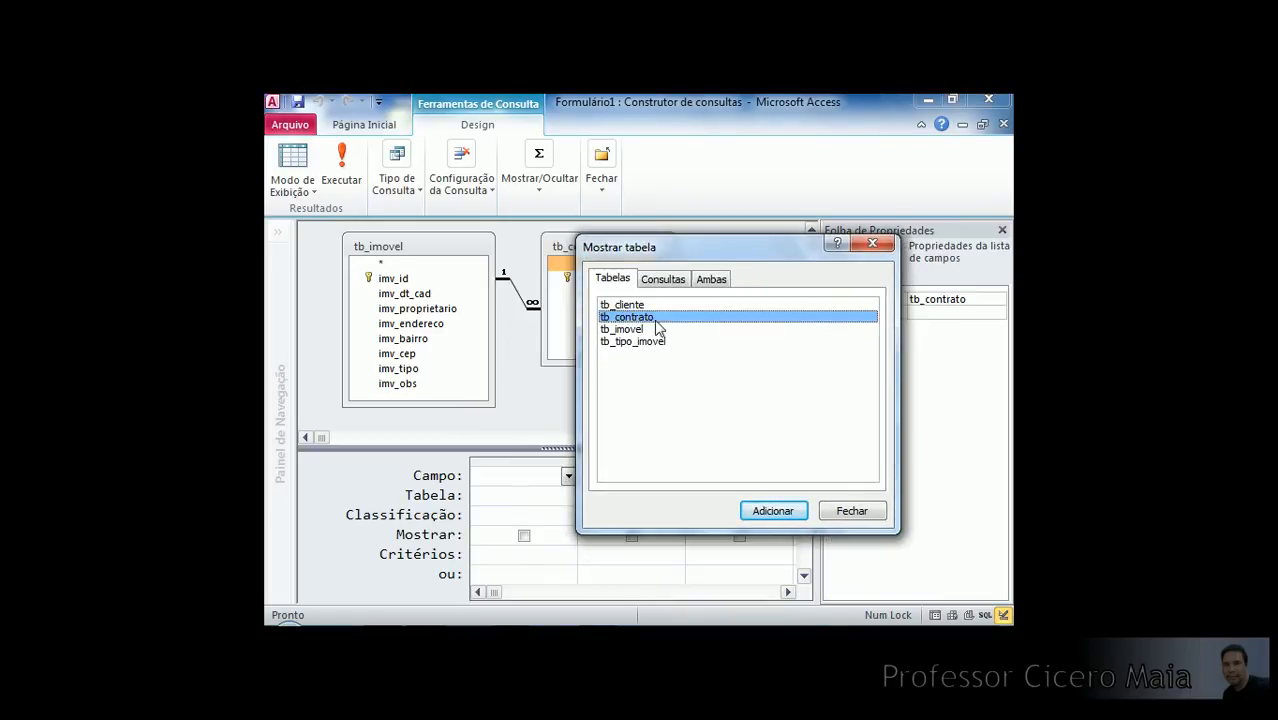
left_click(848, 513)
left_click_drag(458, 245, 415, 241)
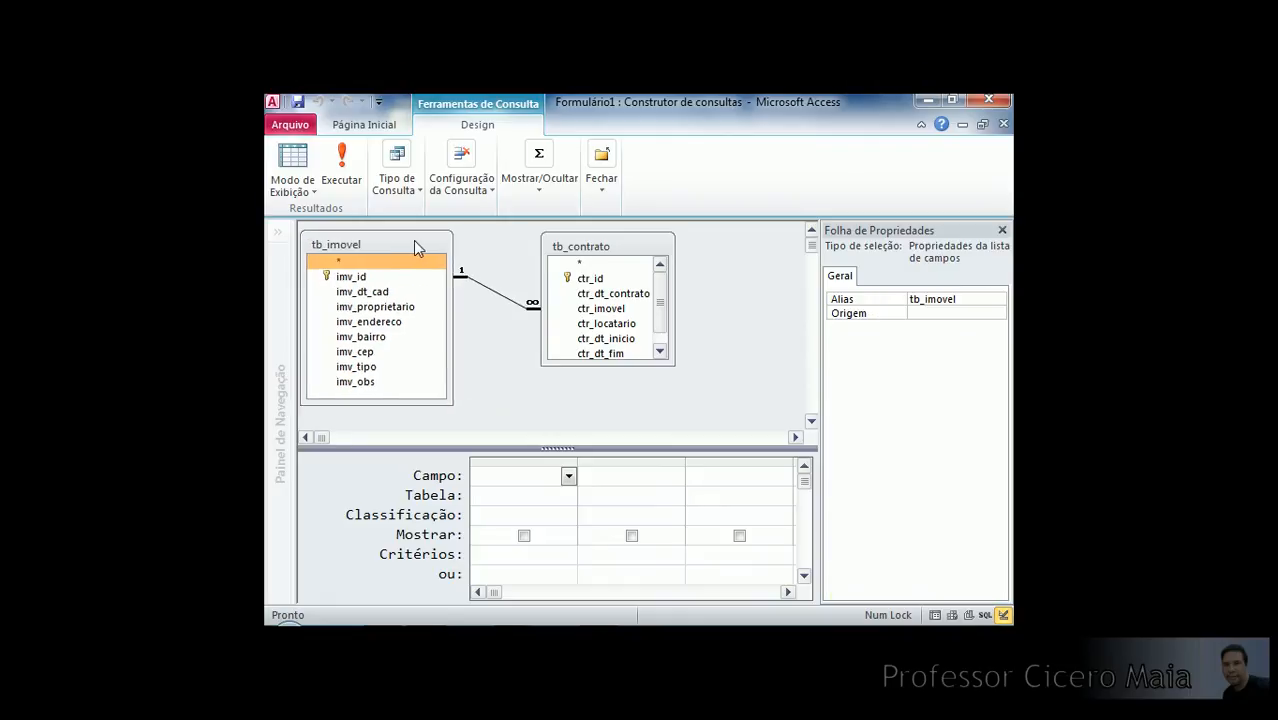
left_click_drag(626, 240, 584, 240)
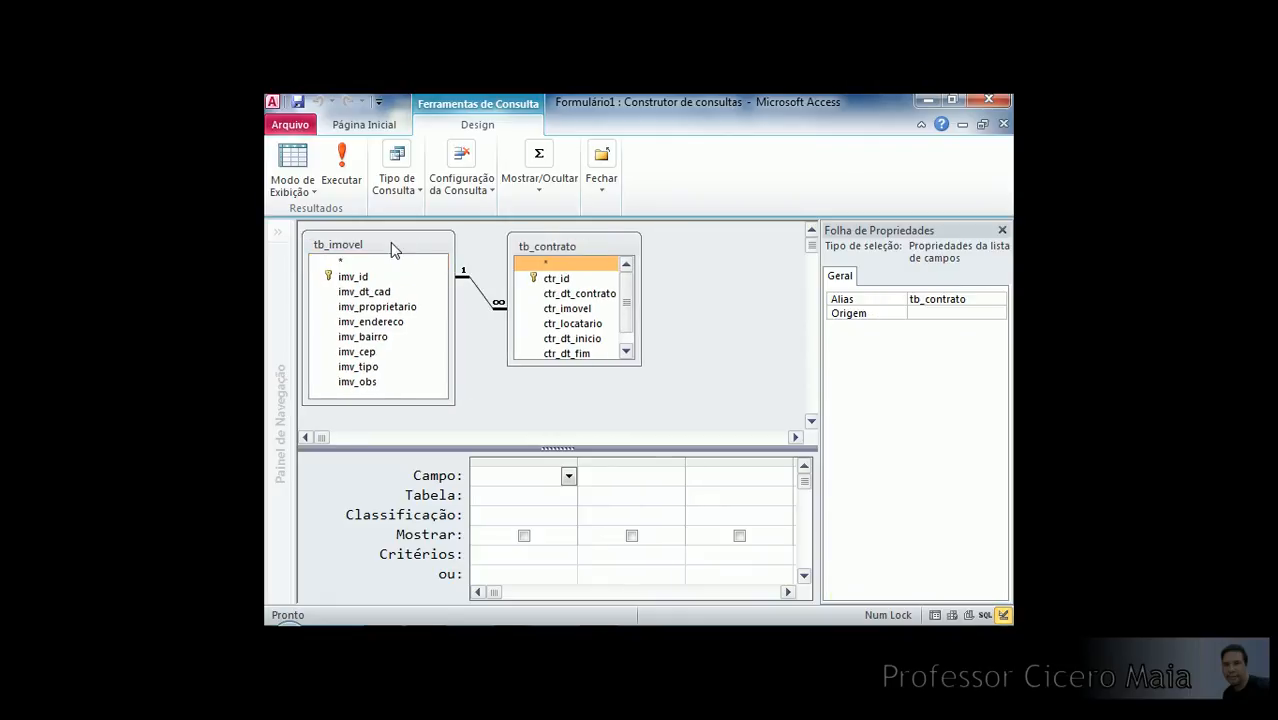
Remove tb_imovel from the query, then enlarge the tb_contrato field list to show all fields and move it into the freed space.
left_click_drag(396, 243, 411, 239)
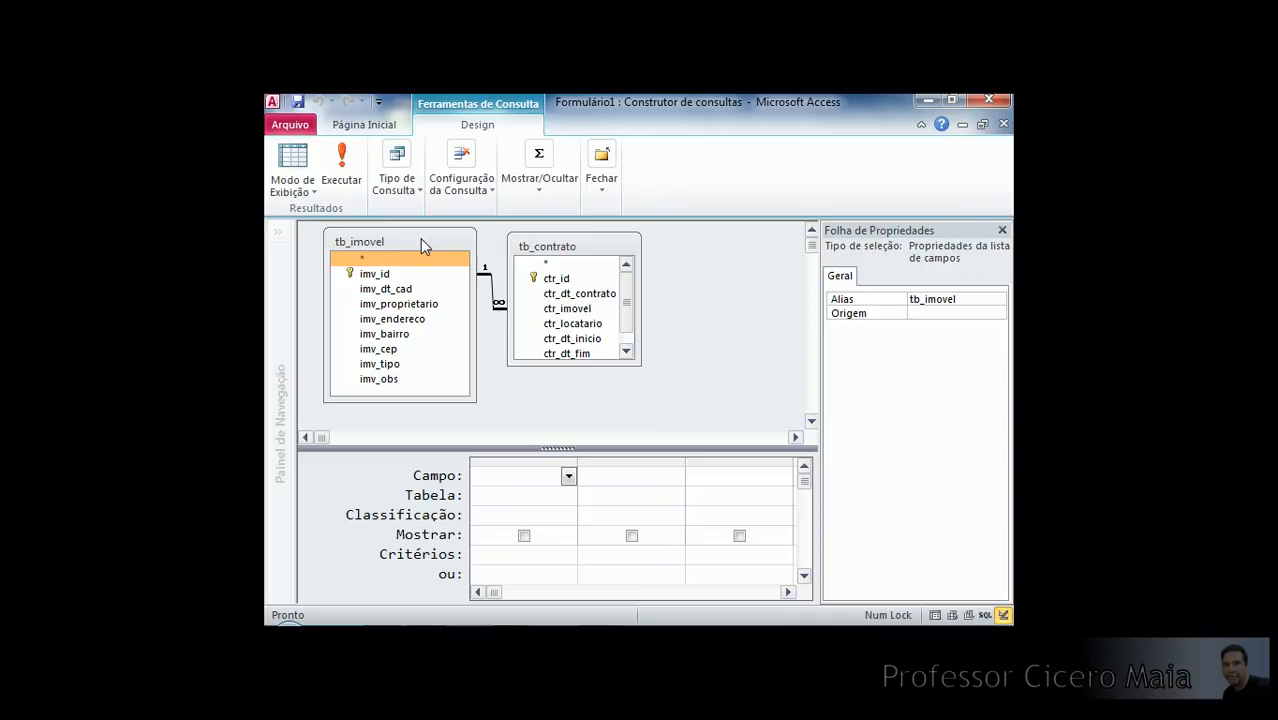
key("Delete")
mouse_move(508, 234)
left_mouse_down()
mouse_move(393, 236)
mouse_move(529, 240)
mouse_move(491, 240)
left_mouse_up()
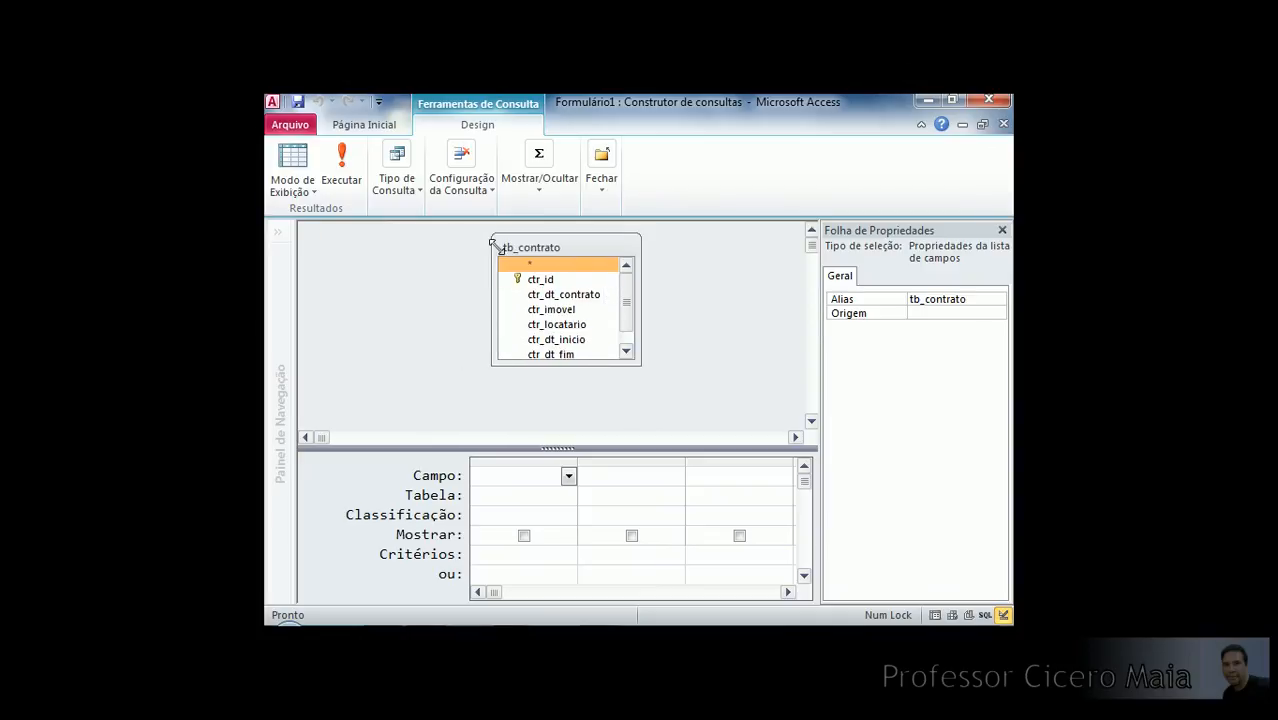
left_click_drag(638, 364, 632, 390)
left_click_drag(572, 256, 415, 255)
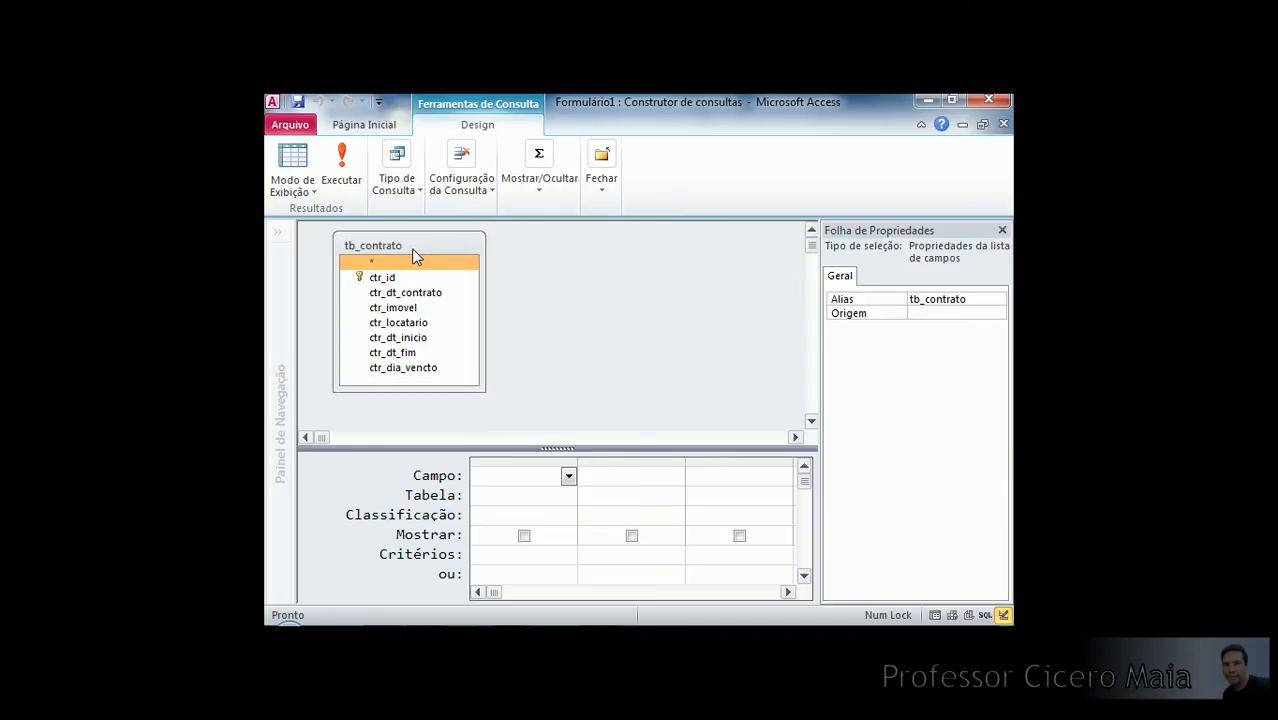
Add all tb_contrato fields from ctr_id to ctr_dia_vencto to the query design grid and check the resulting columns.
left_click(390, 284)
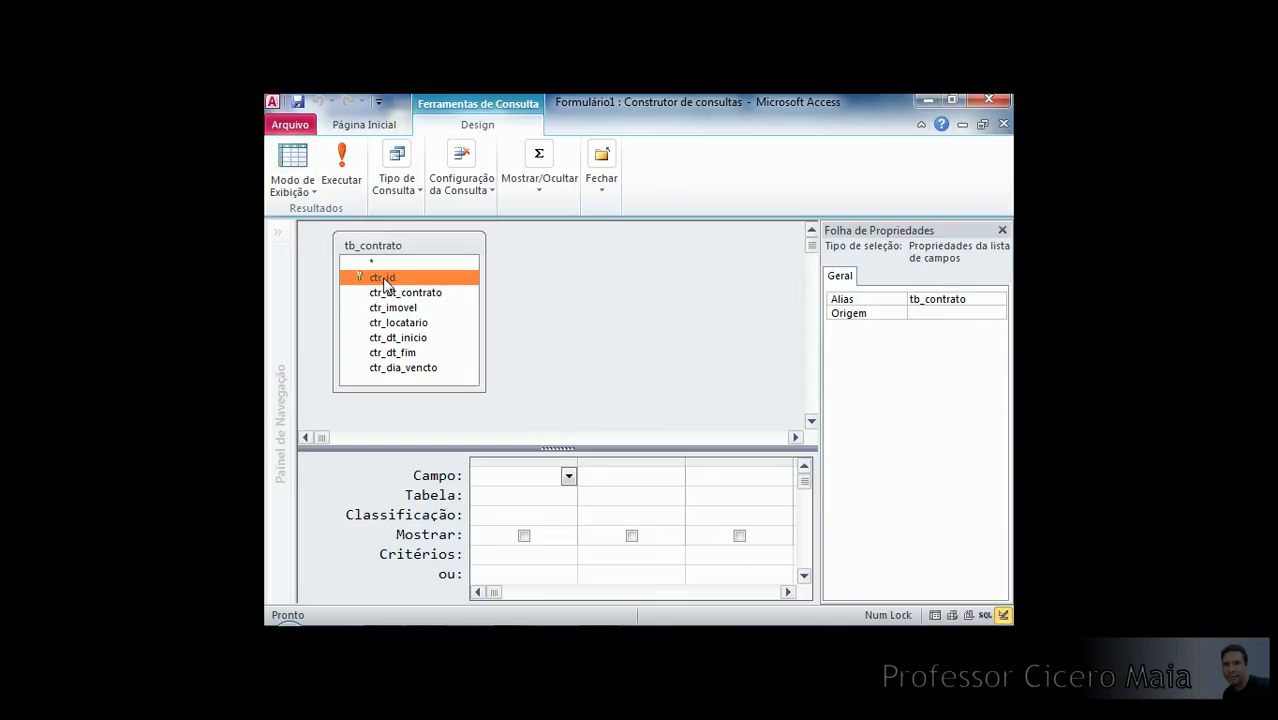
left_click(405, 368, "shift")
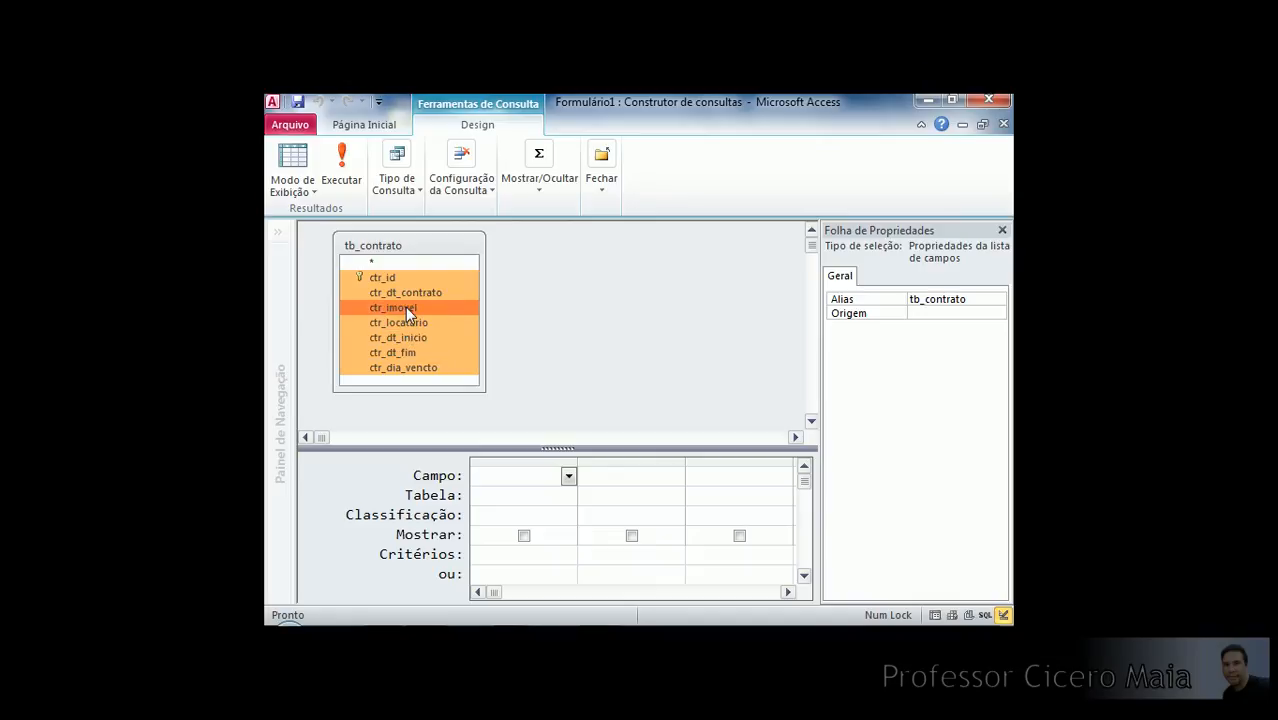
left_click_drag(405, 307, 524, 476)
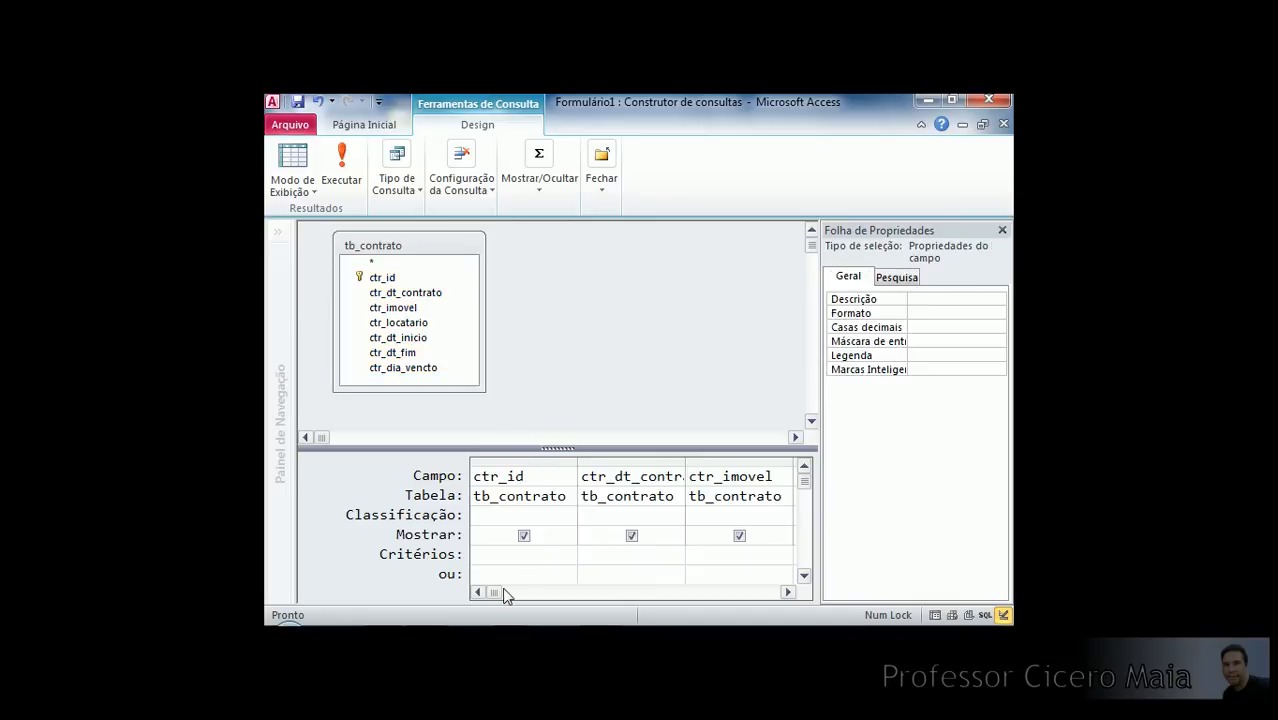
left_click(789, 593)
left_click(789, 593)
left_click(789, 593)
left_click(787, 593)
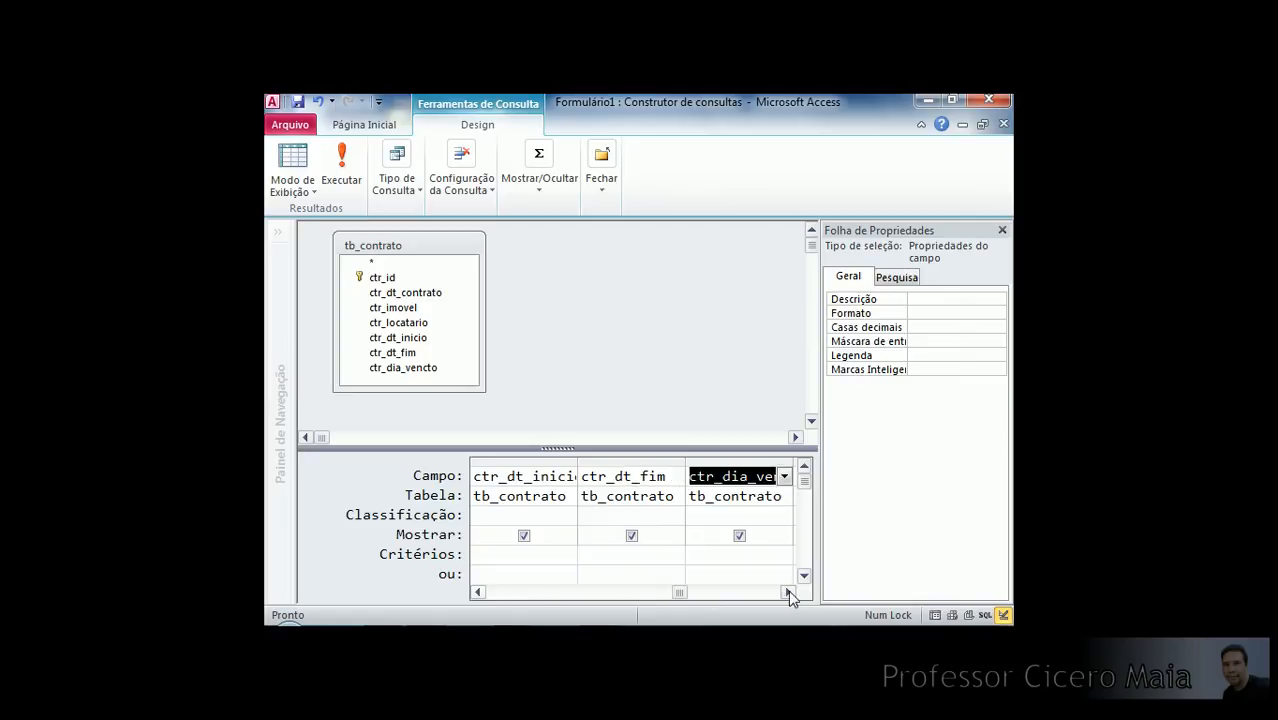
left_click(787, 593)
left_click_drag(725, 593, 487, 593)
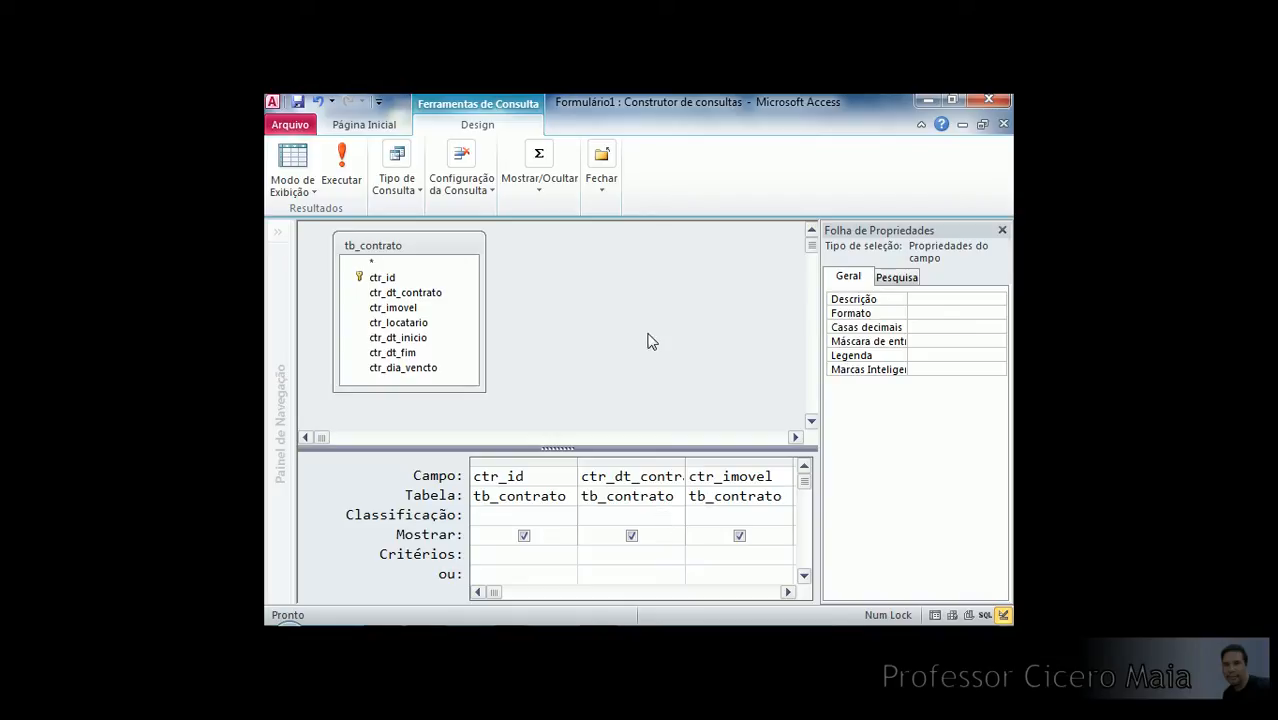
Close the query builder, saving the SQL statement as the form's record source.
left_click(598, 194)
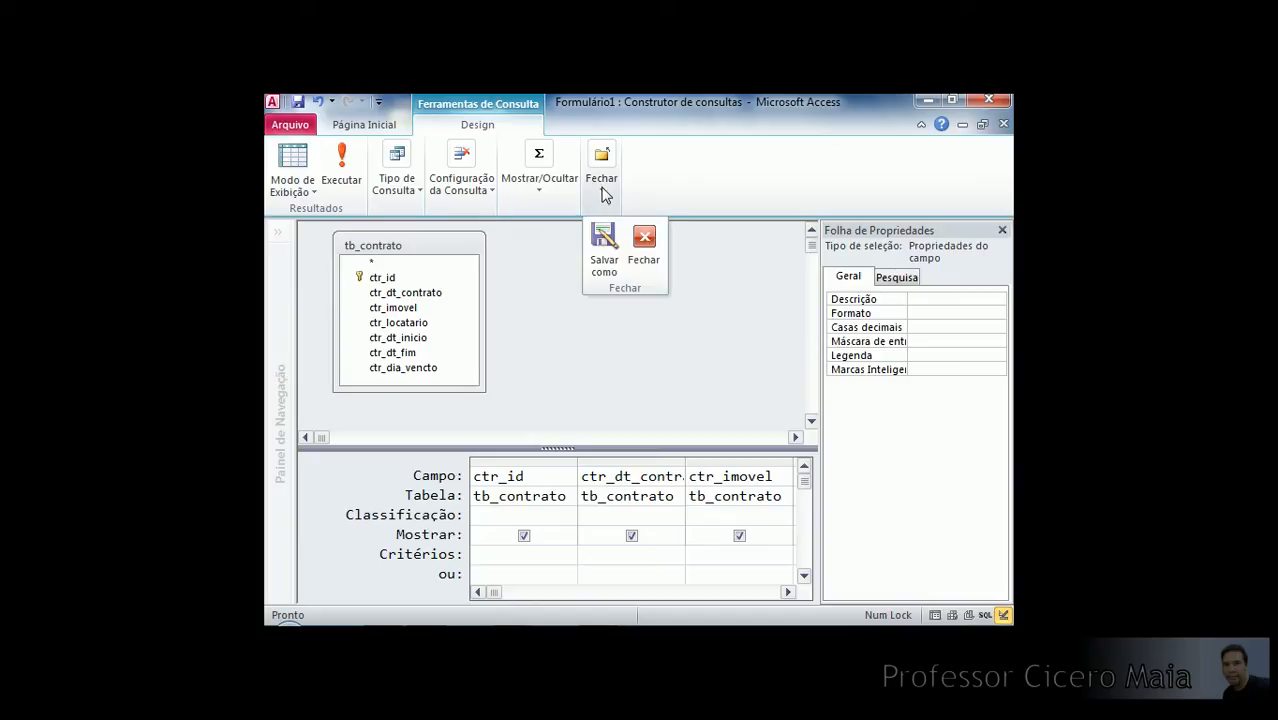
left_click(646, 252)
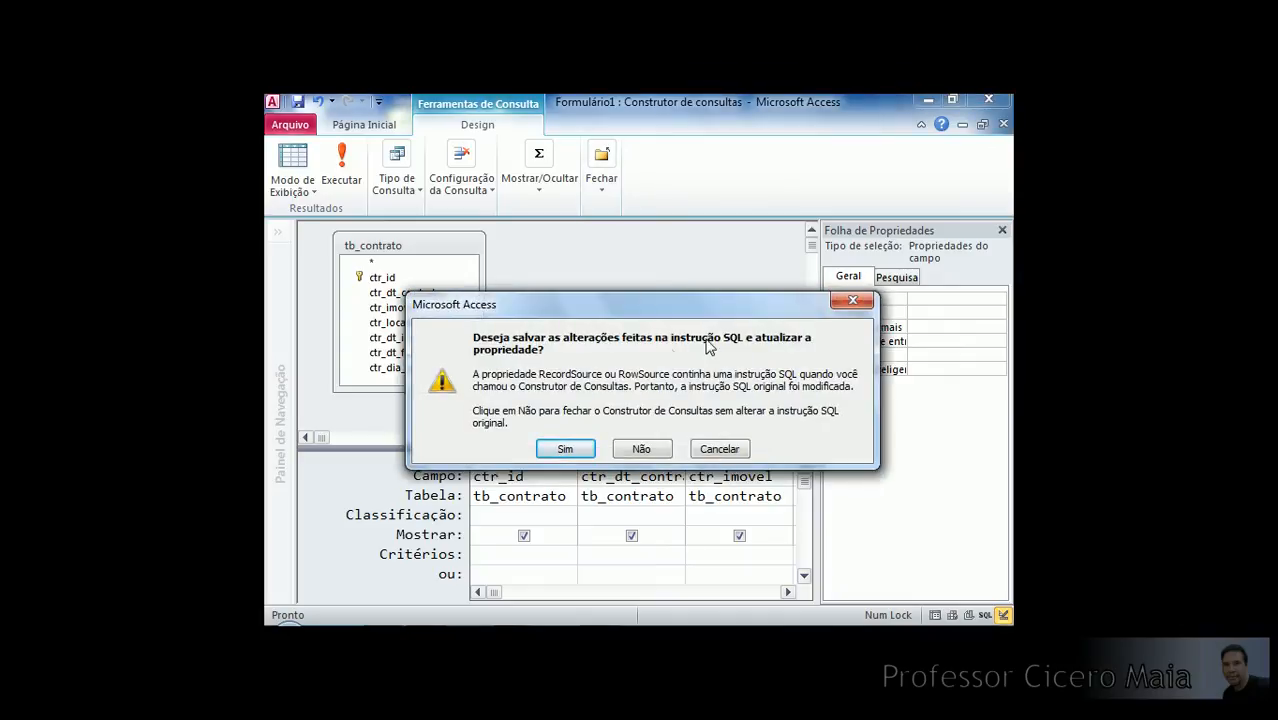
left_click(567, 451)
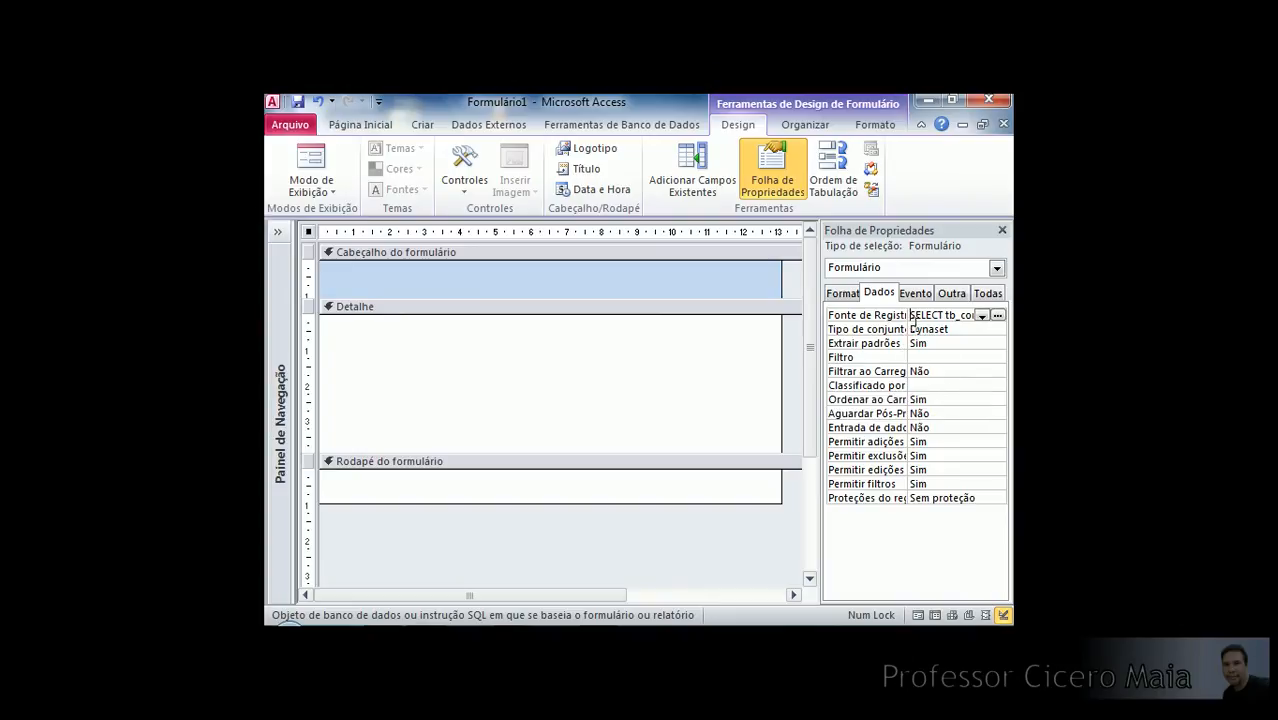
Reopen the form's record source in the query builder, review the tb_contrato fields, and close it.
left_click(947, 344)
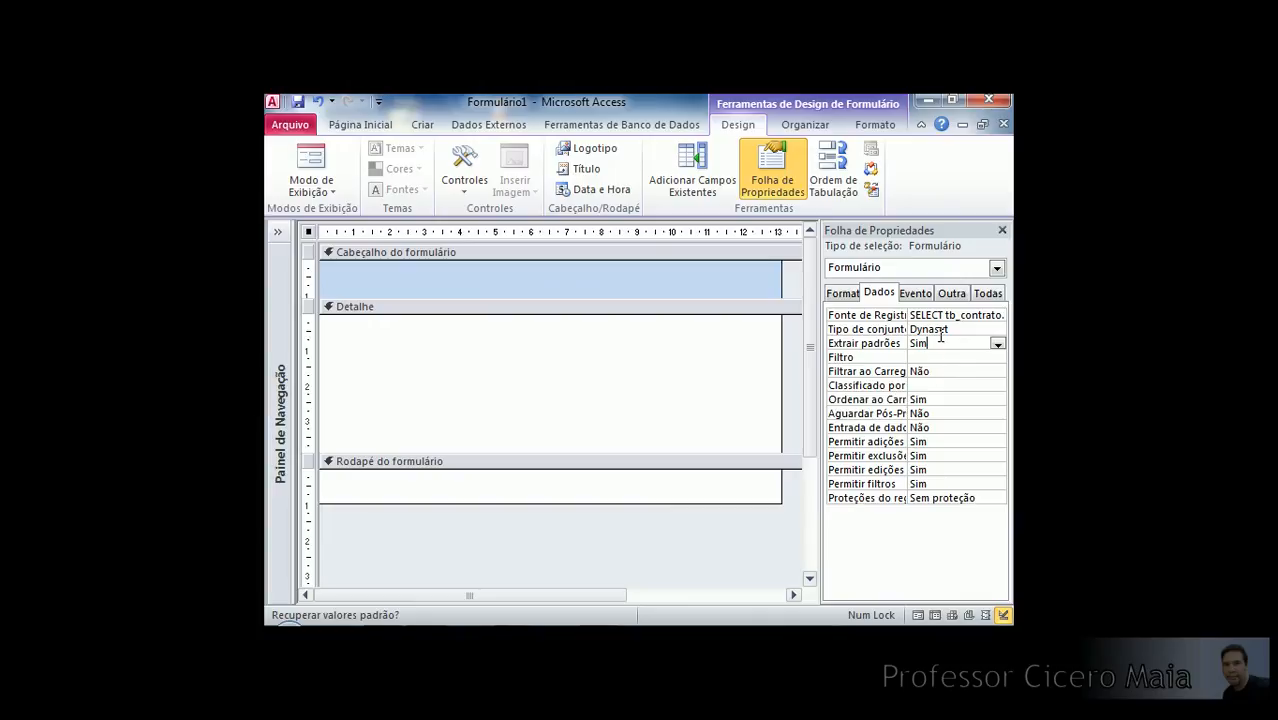
left_click(985, 315)
left_click(998, 315)
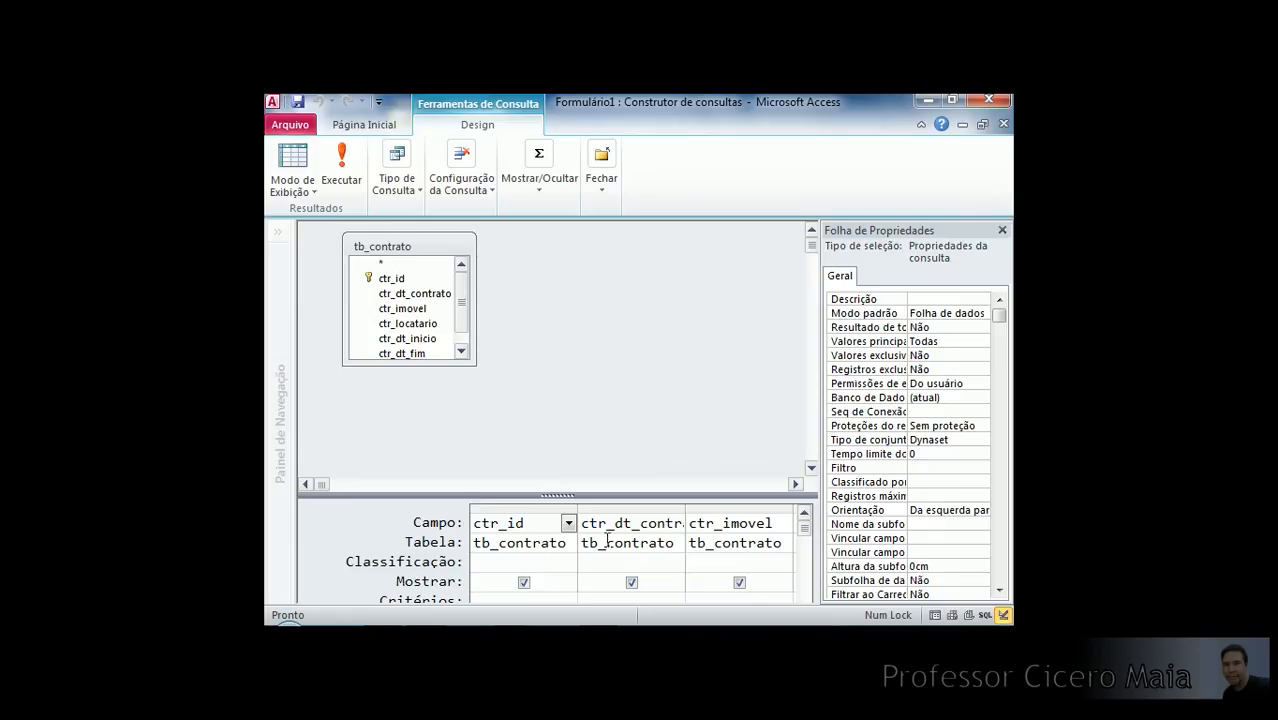
left_click(604, 192)
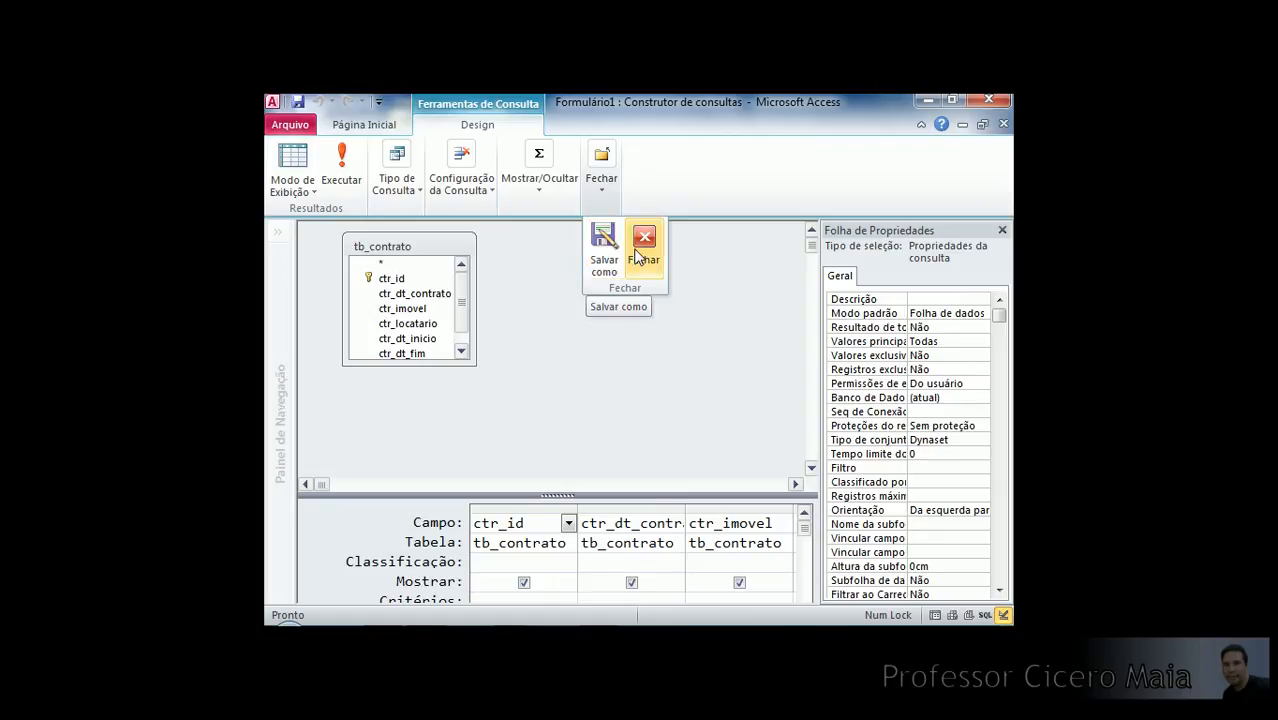
left_click(643, 245)
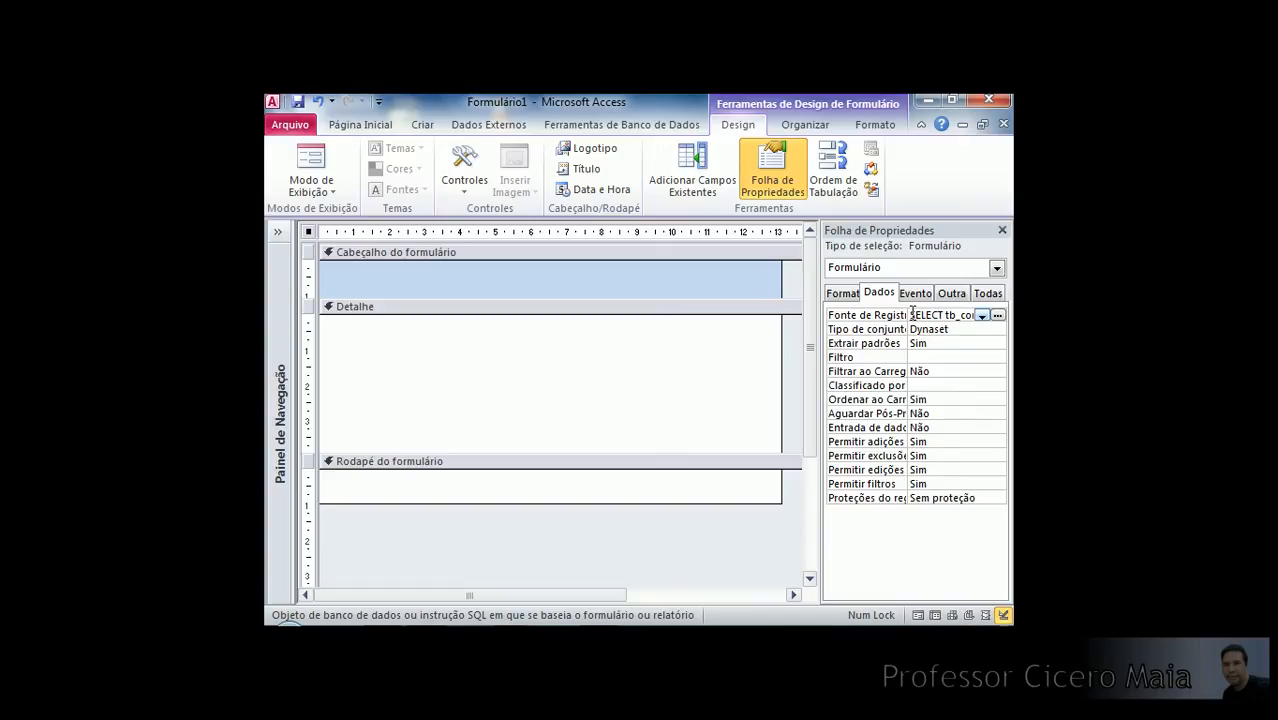
View the record source's full SQL statement in the Zoom dialog and close it.
left_click(949, 344)
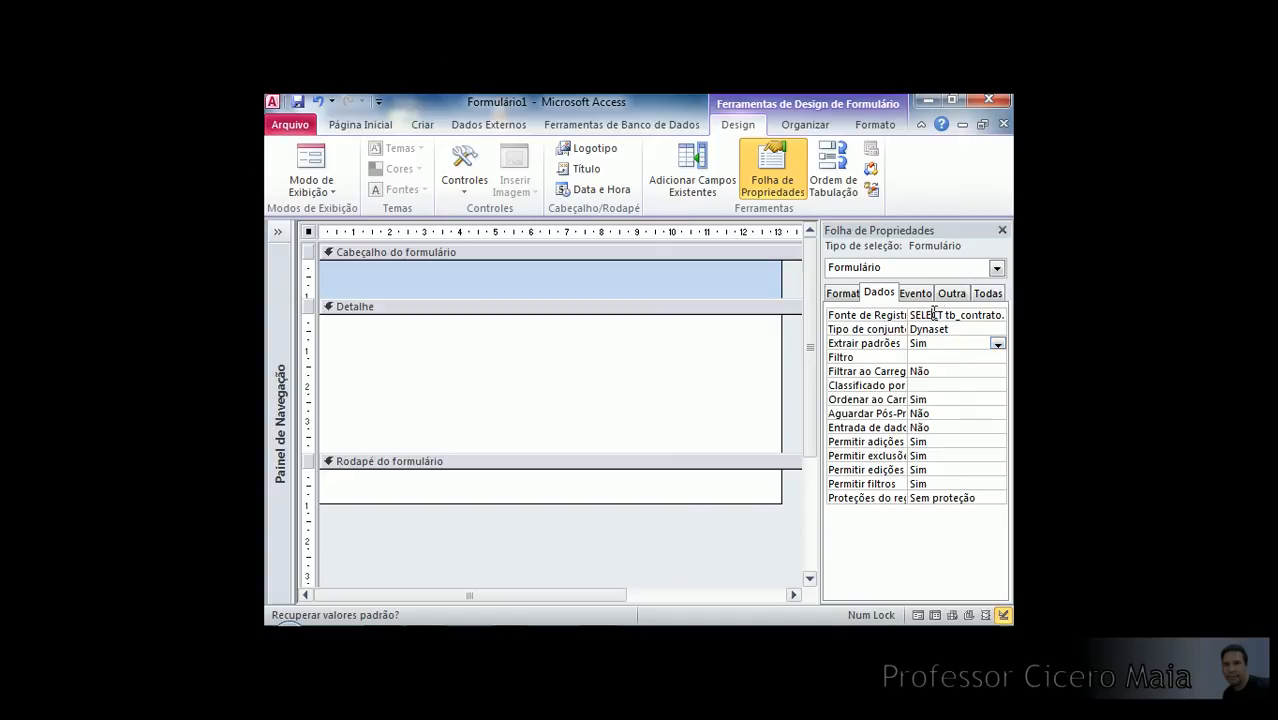
left_click(935, 314)
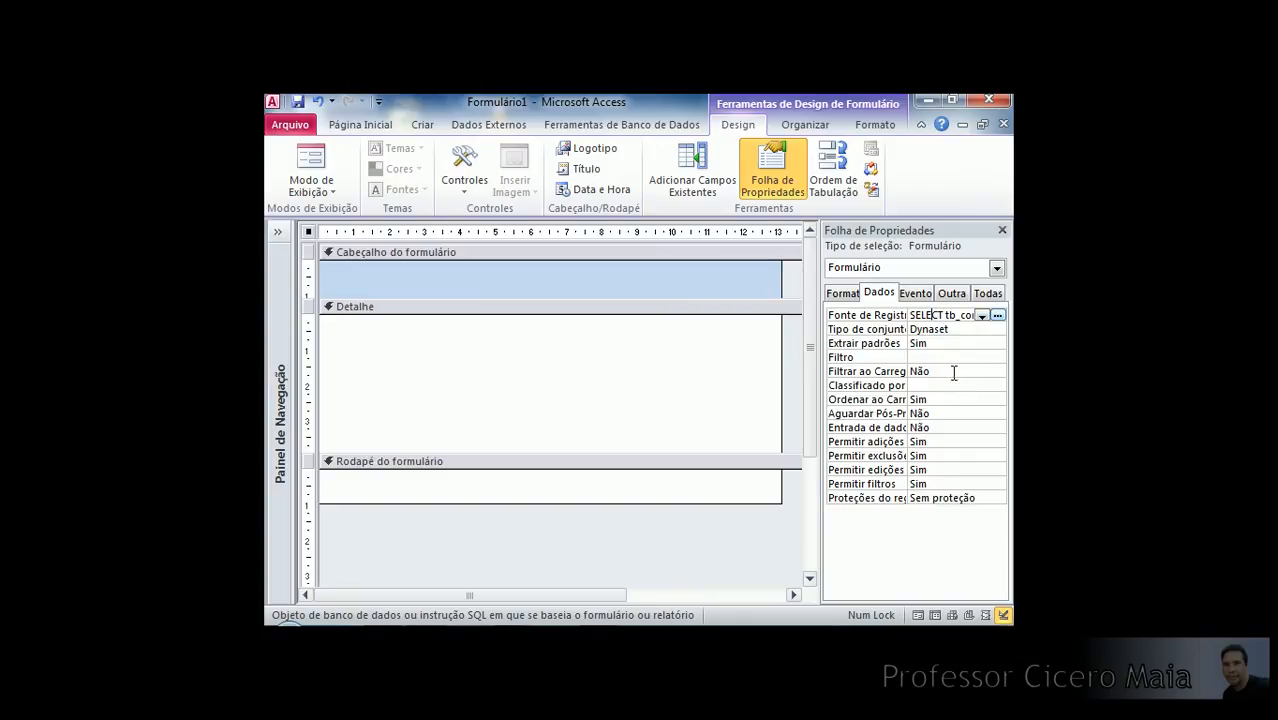
key("shift+F2")
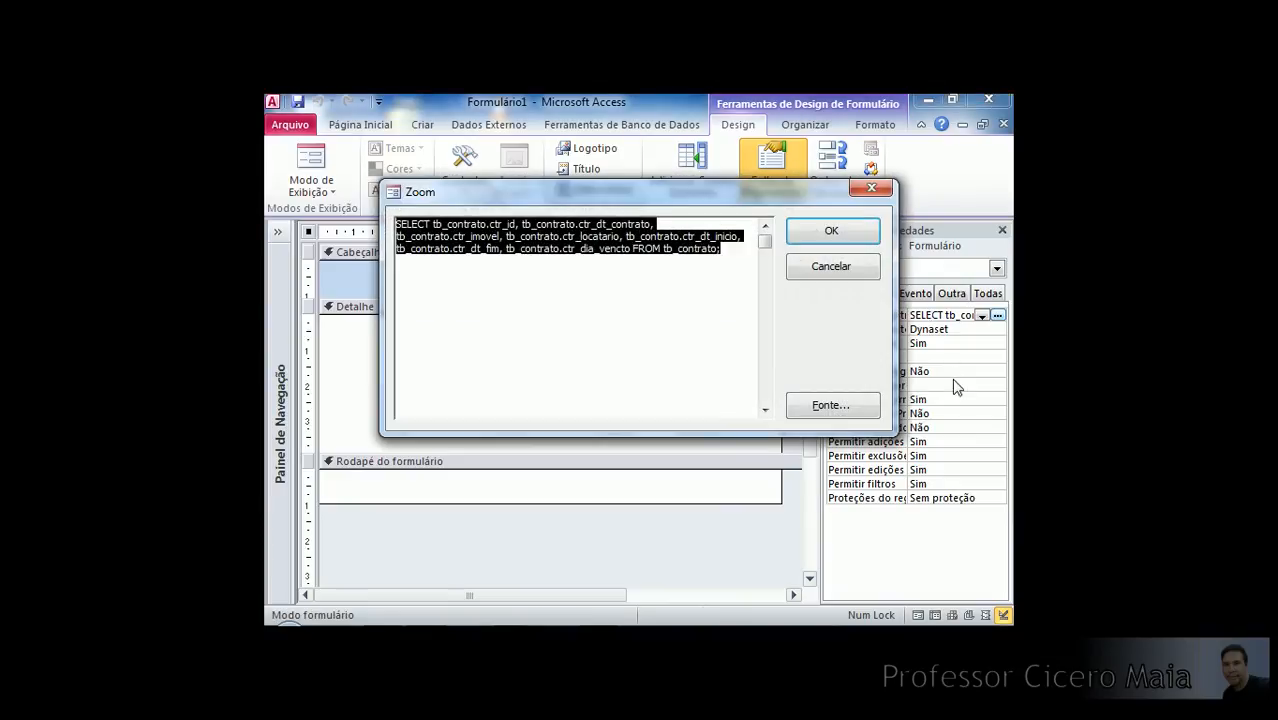
left_click(730, 257)
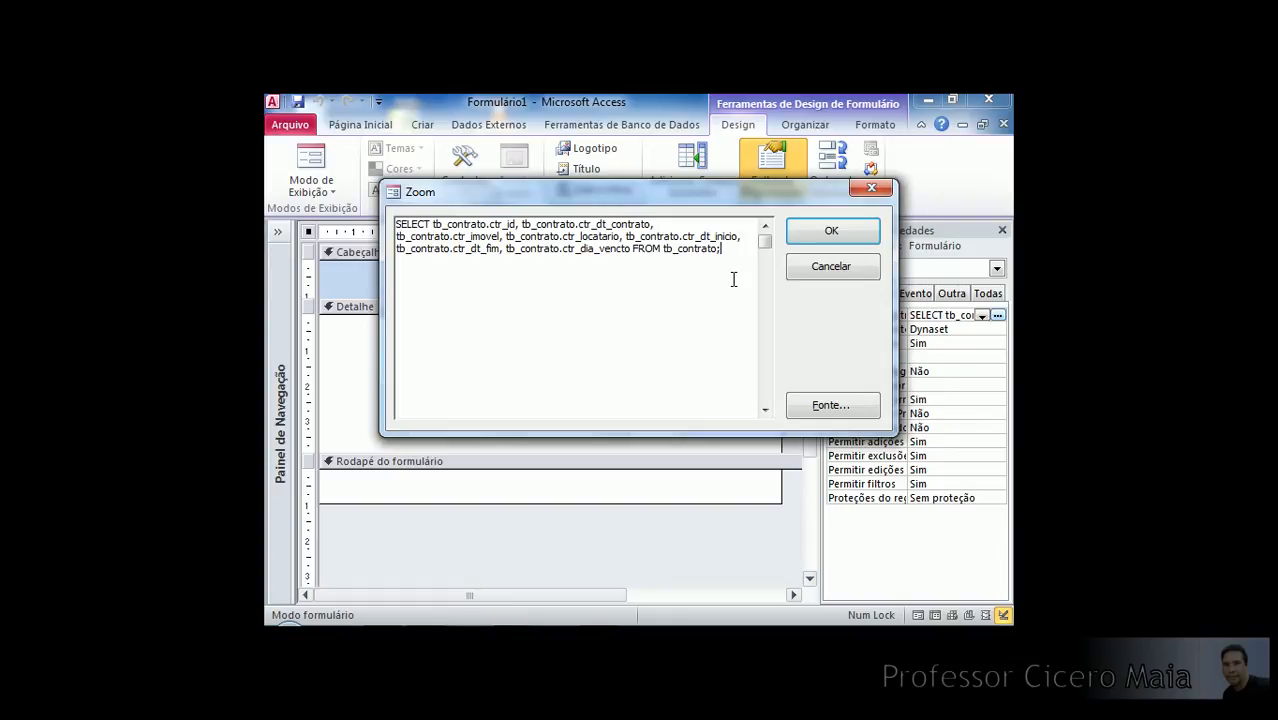
left_click(815, 229)
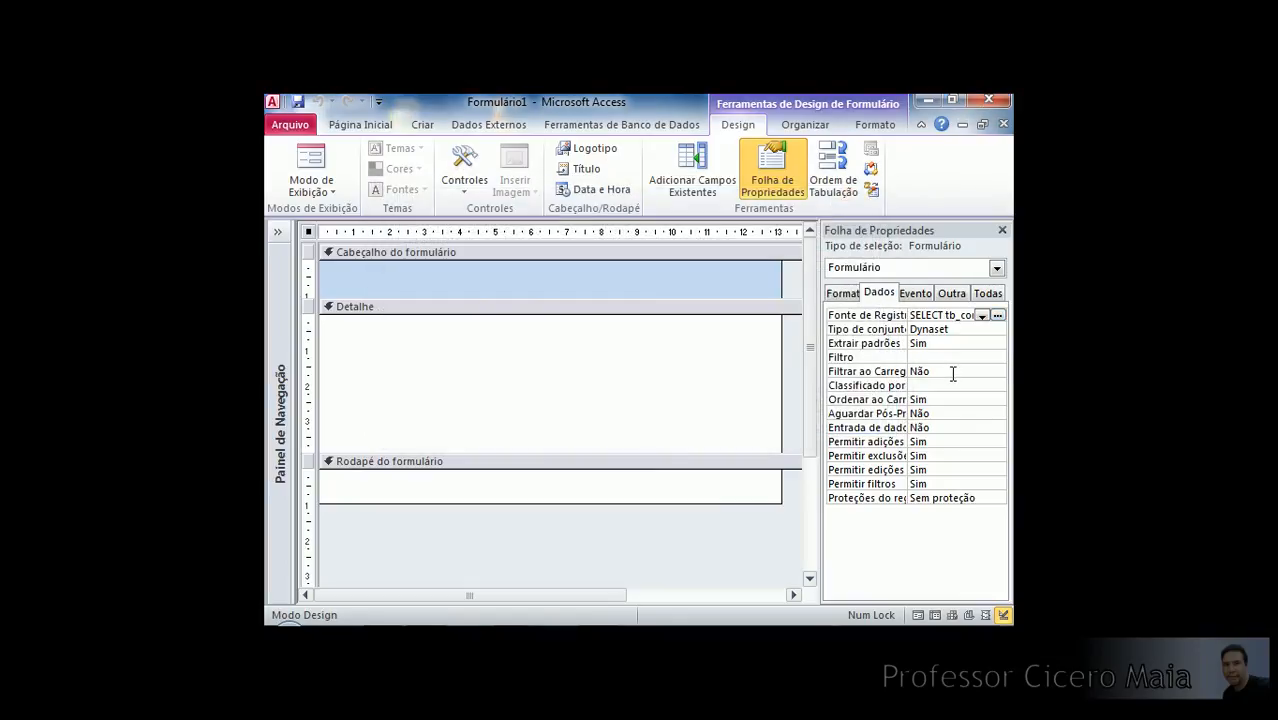
Choose Dynaset as the form's recordset type.
left_click(954, 343)
left_click(868, 333)
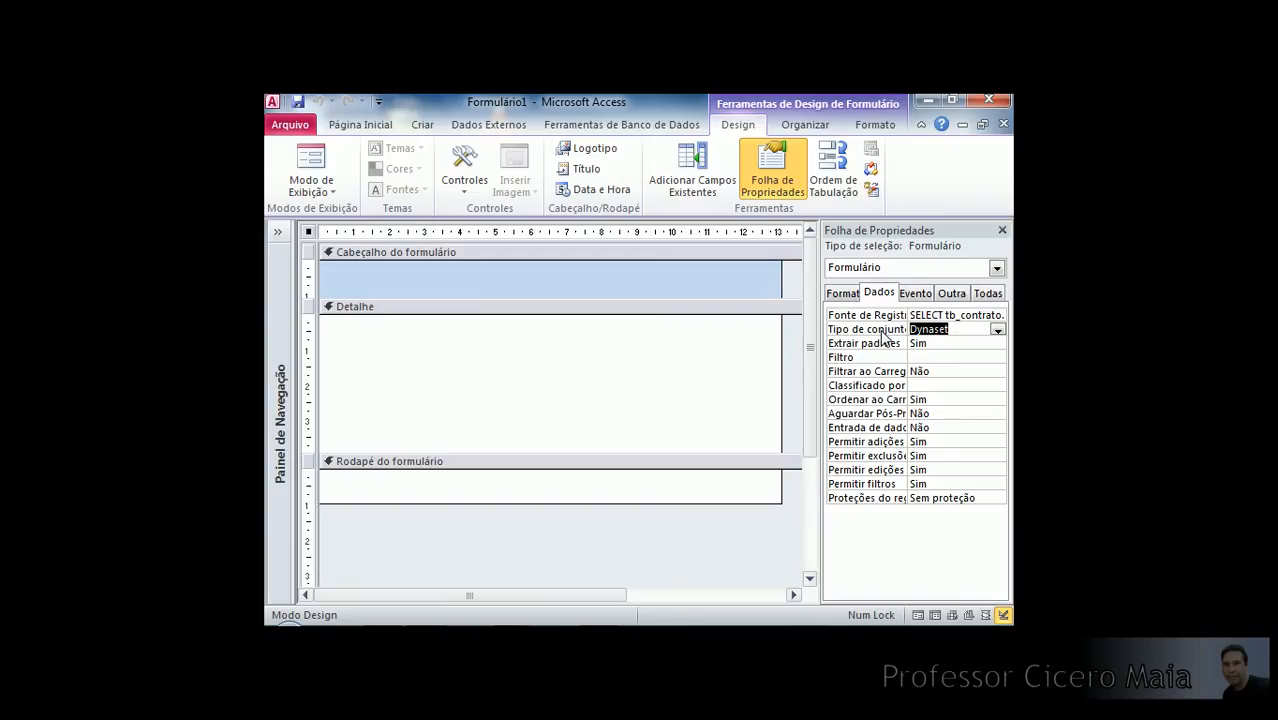
left_click(998, 331)
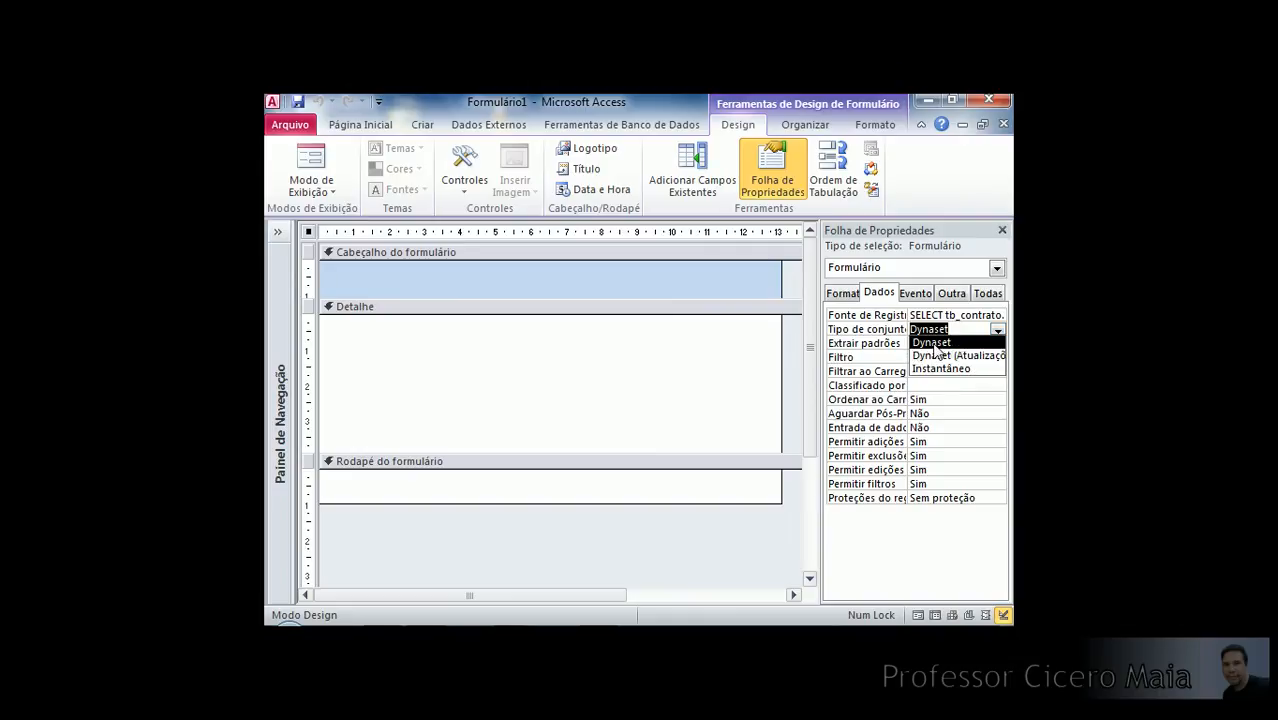
left_click(933, 343)
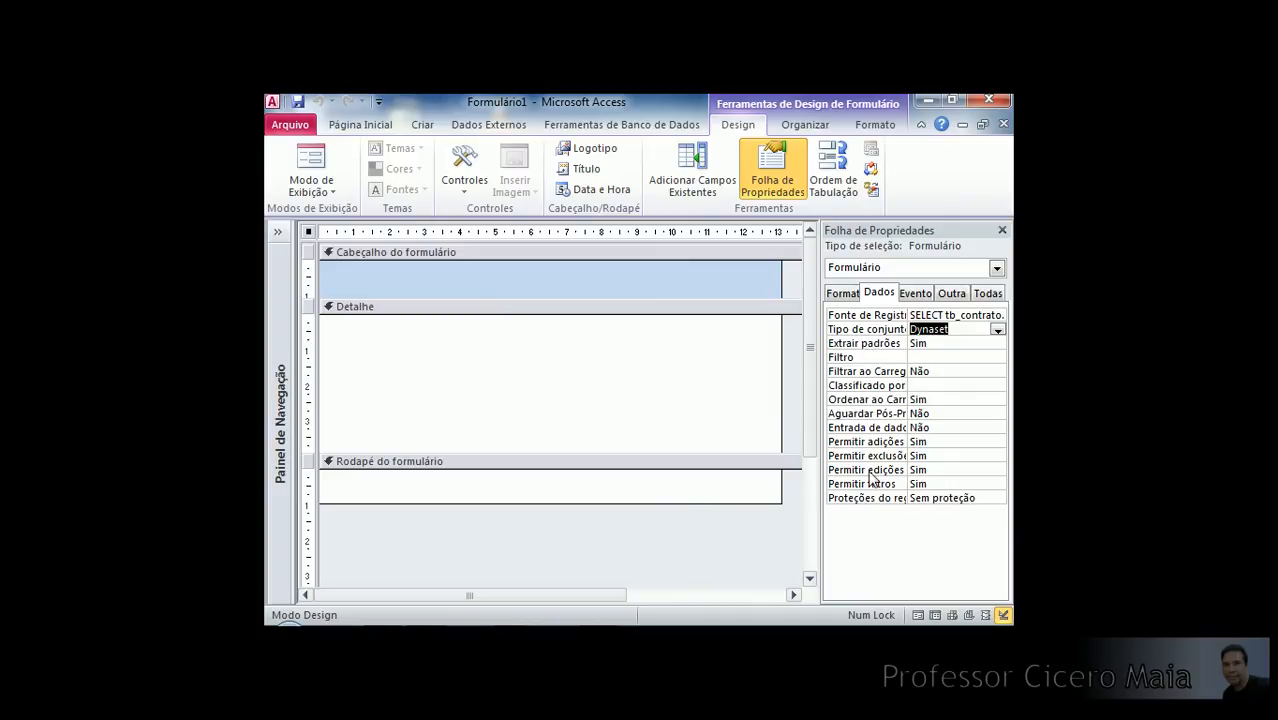
Draw a label about 9.66 cm wide and 0.79 cm high in the form header with the text "Locação".
left_click(840, 293)
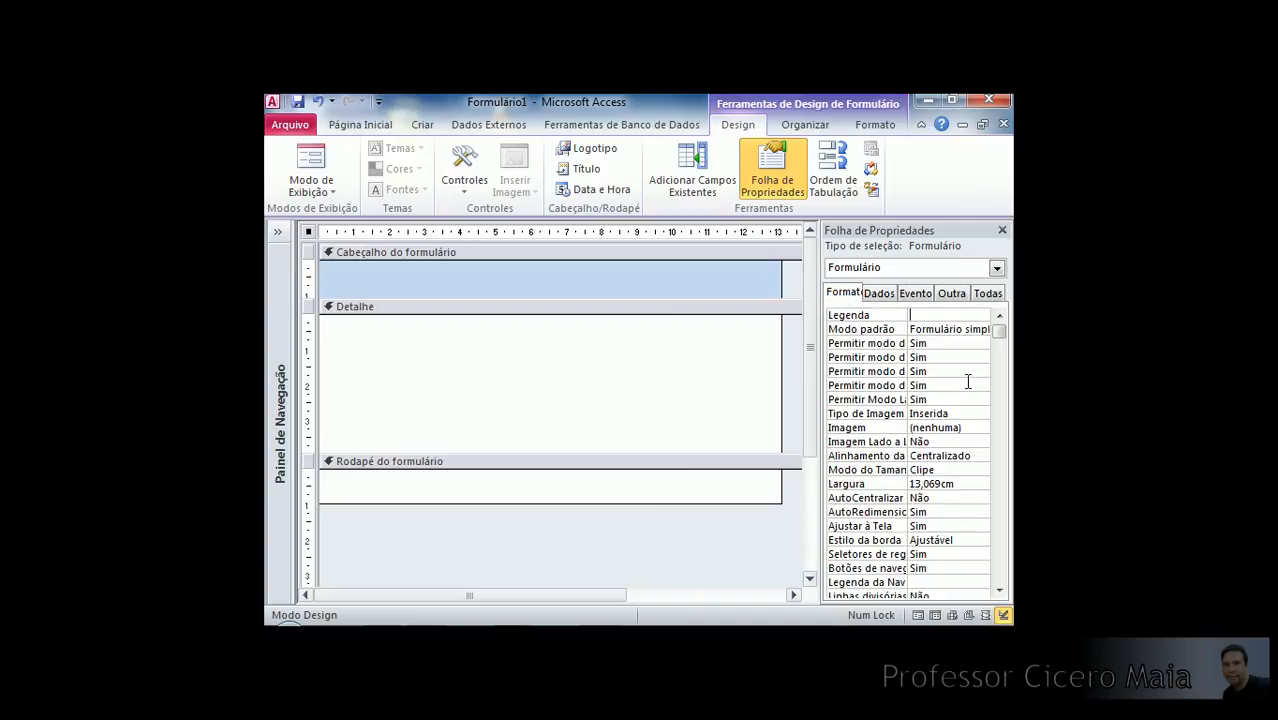
left_click(640, 338)
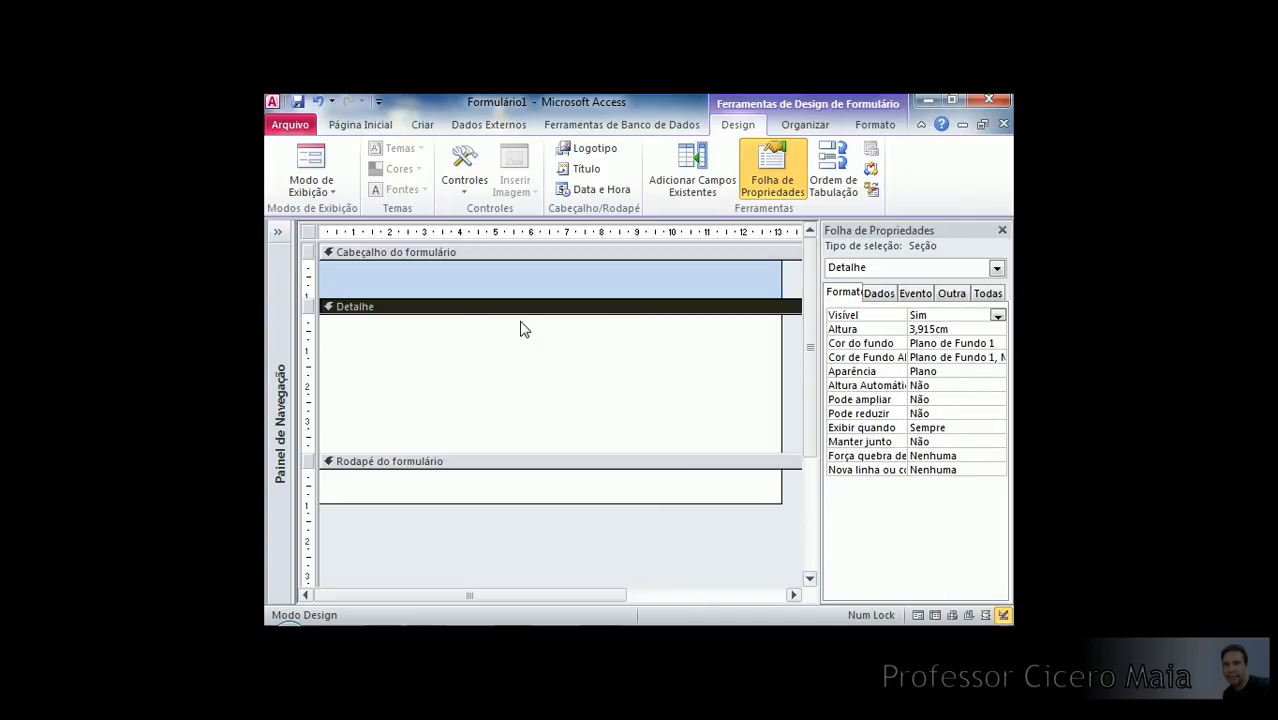
left_click(462, 275)
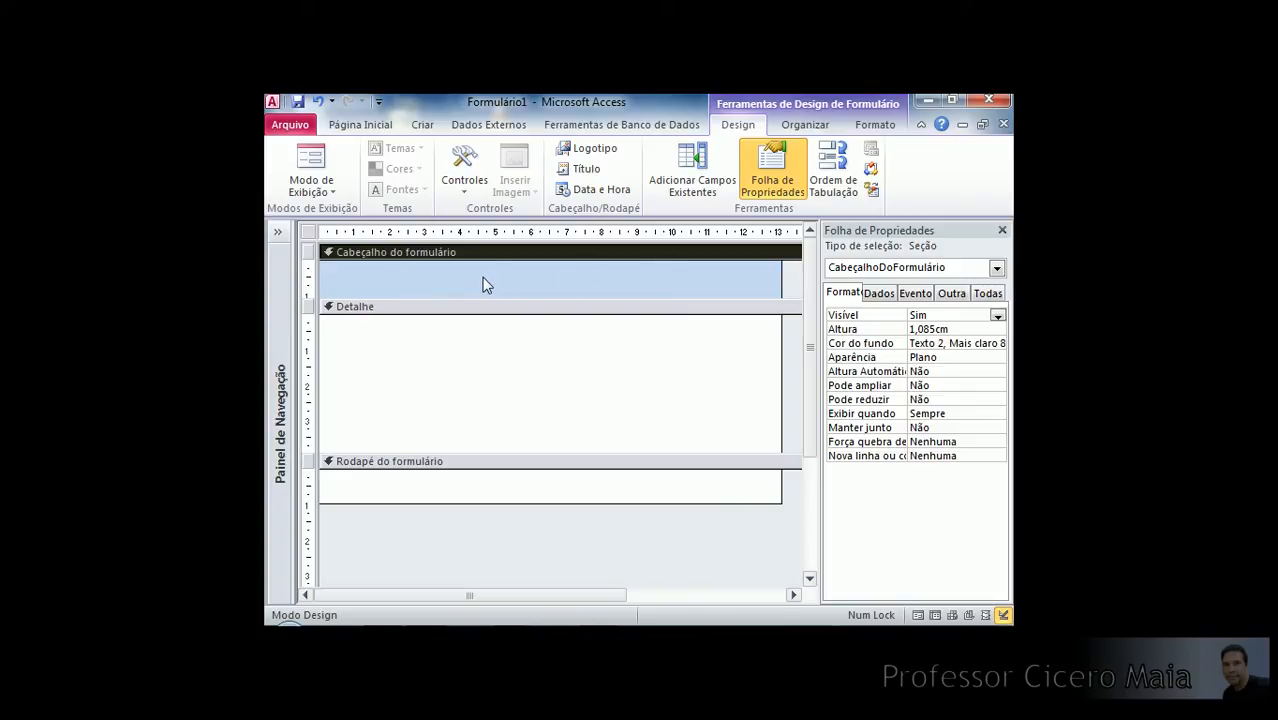
left_click(465, 175)
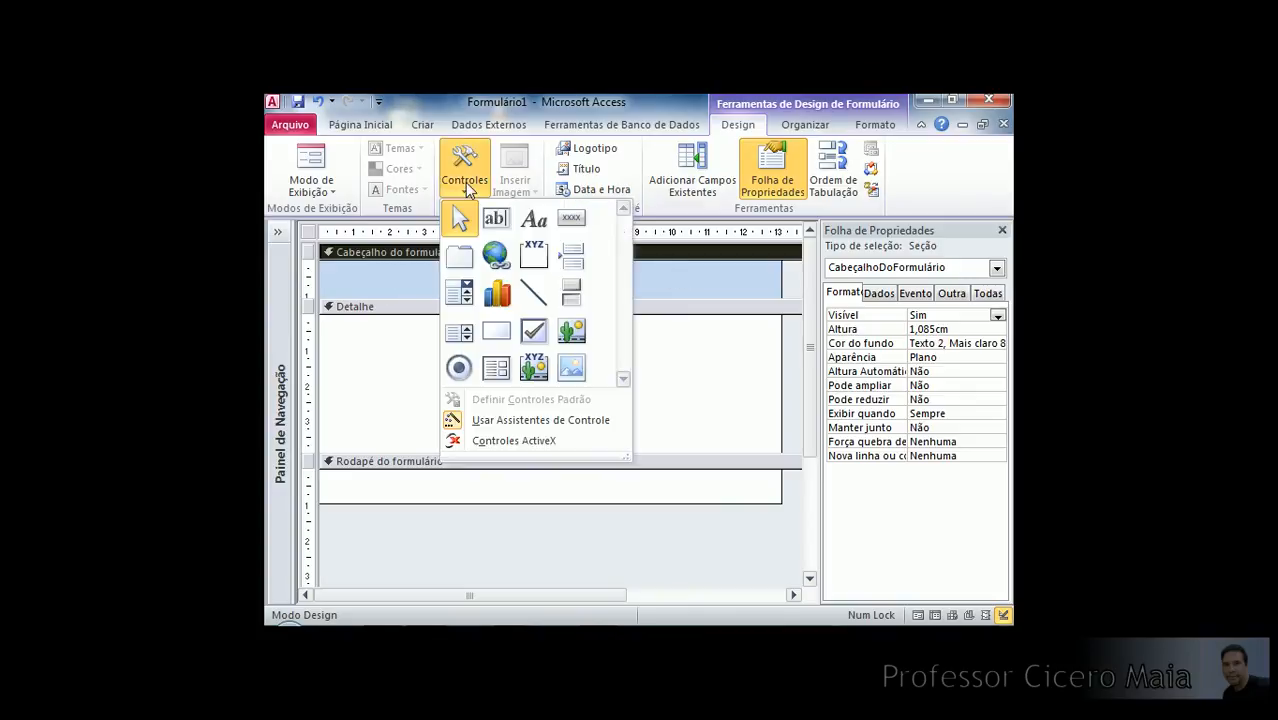
left_click(535, 220)
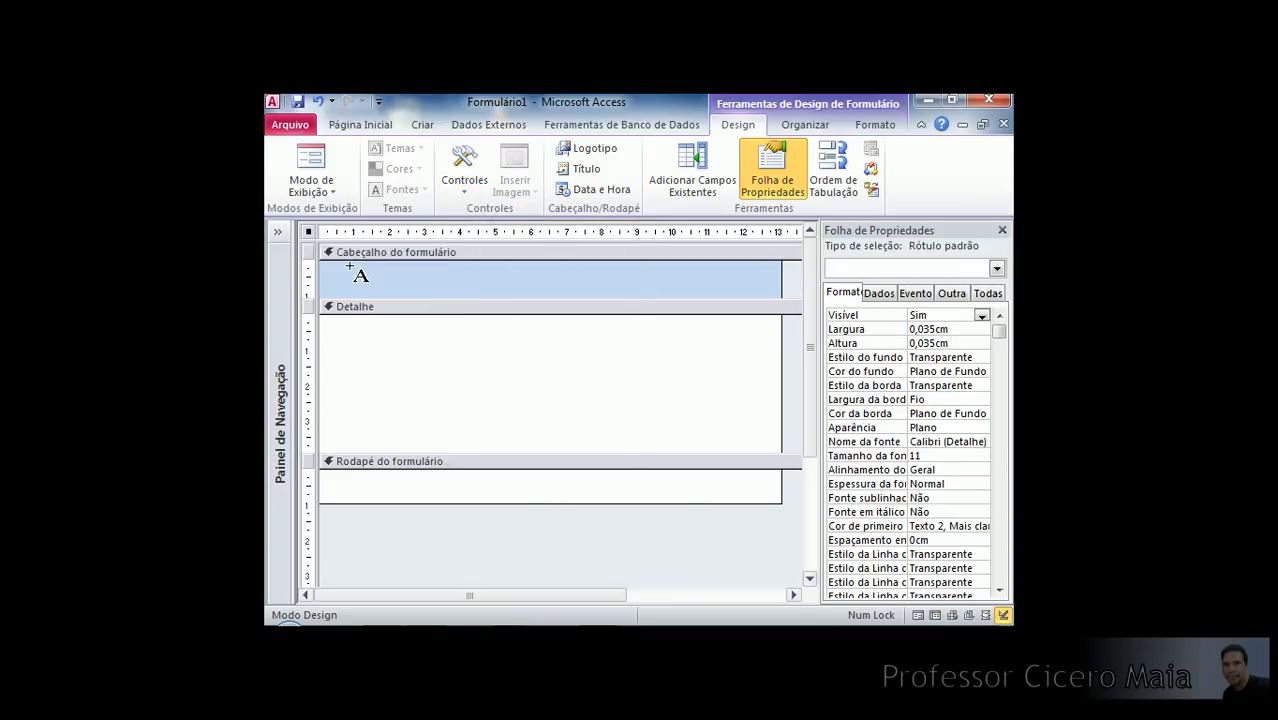
left_click_drag(387, 266, 729, 294)
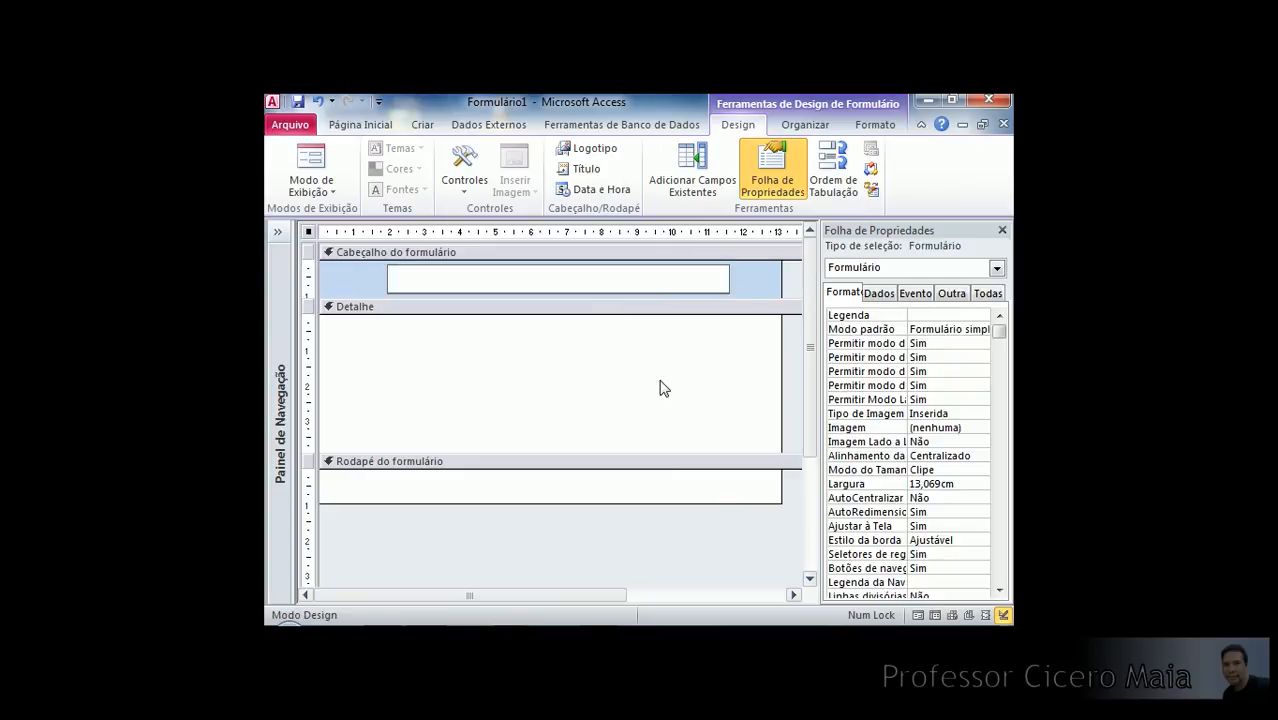
type("Locação")
key("Return")
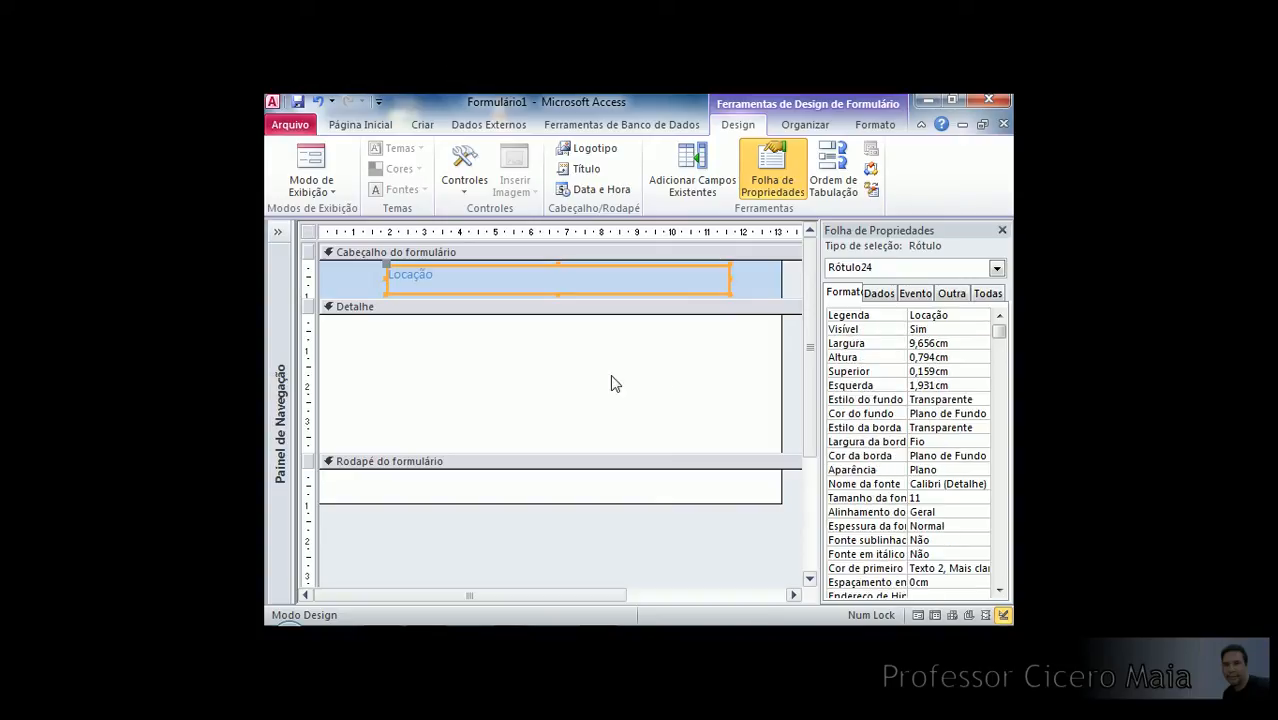
Format the Locação label in Trebuchet MS at font size 19.
left_click(868, 125)
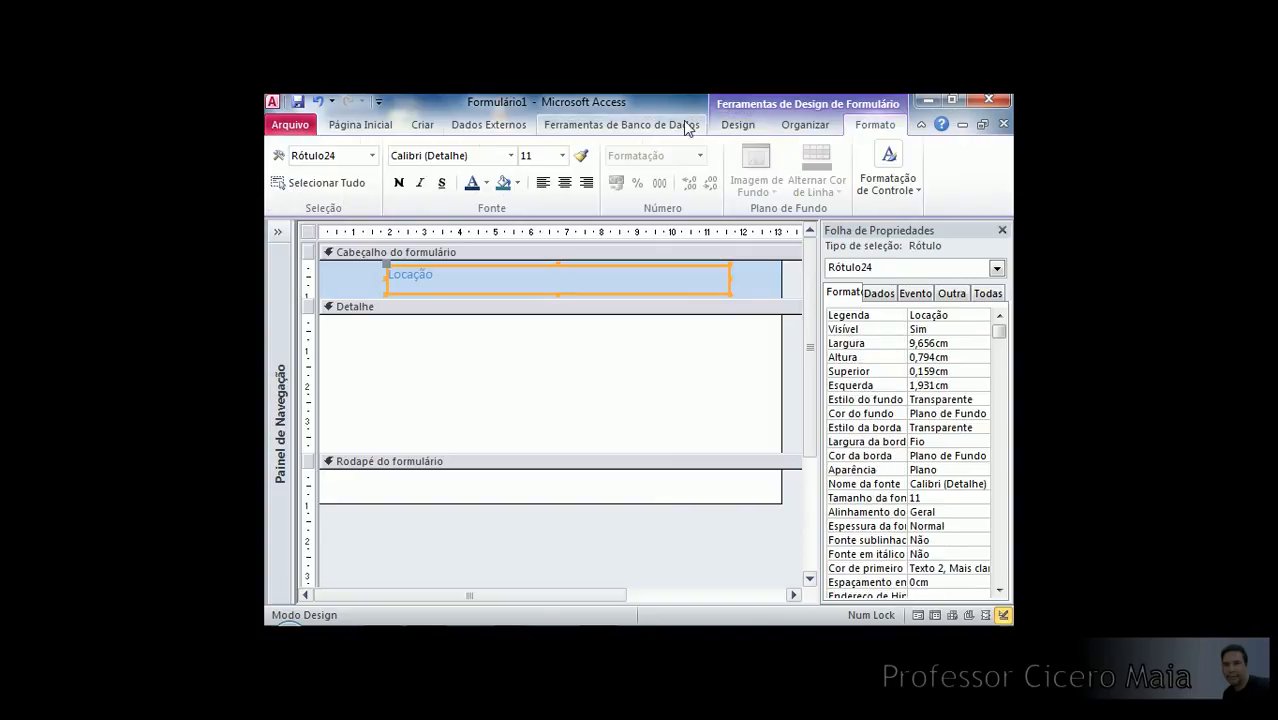
left_click(511, 156)
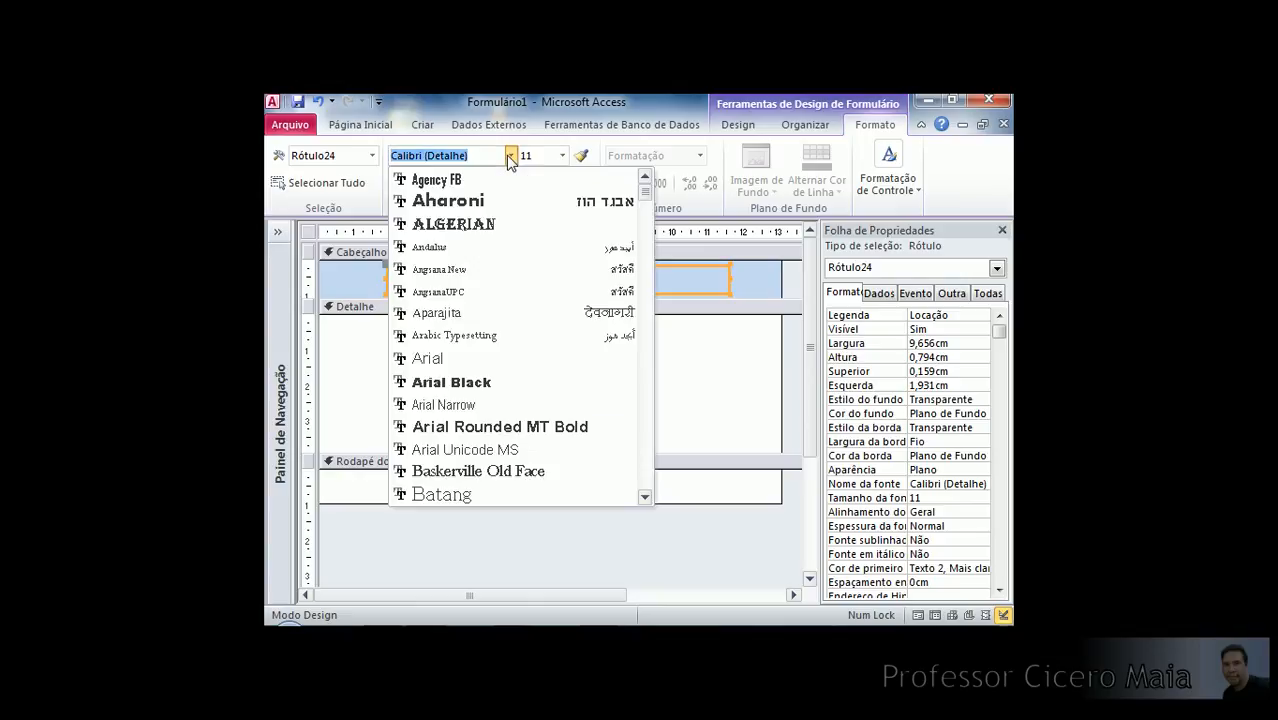
type("Trebuchet MS")
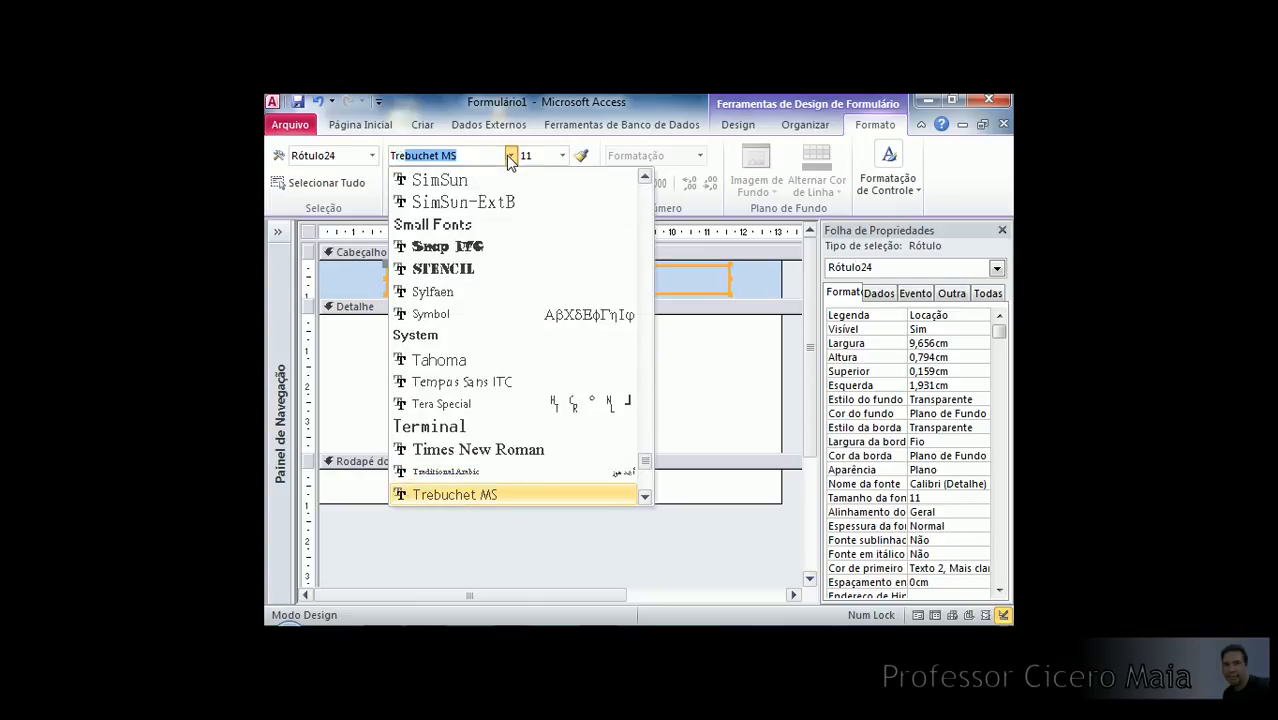
key("Tab")
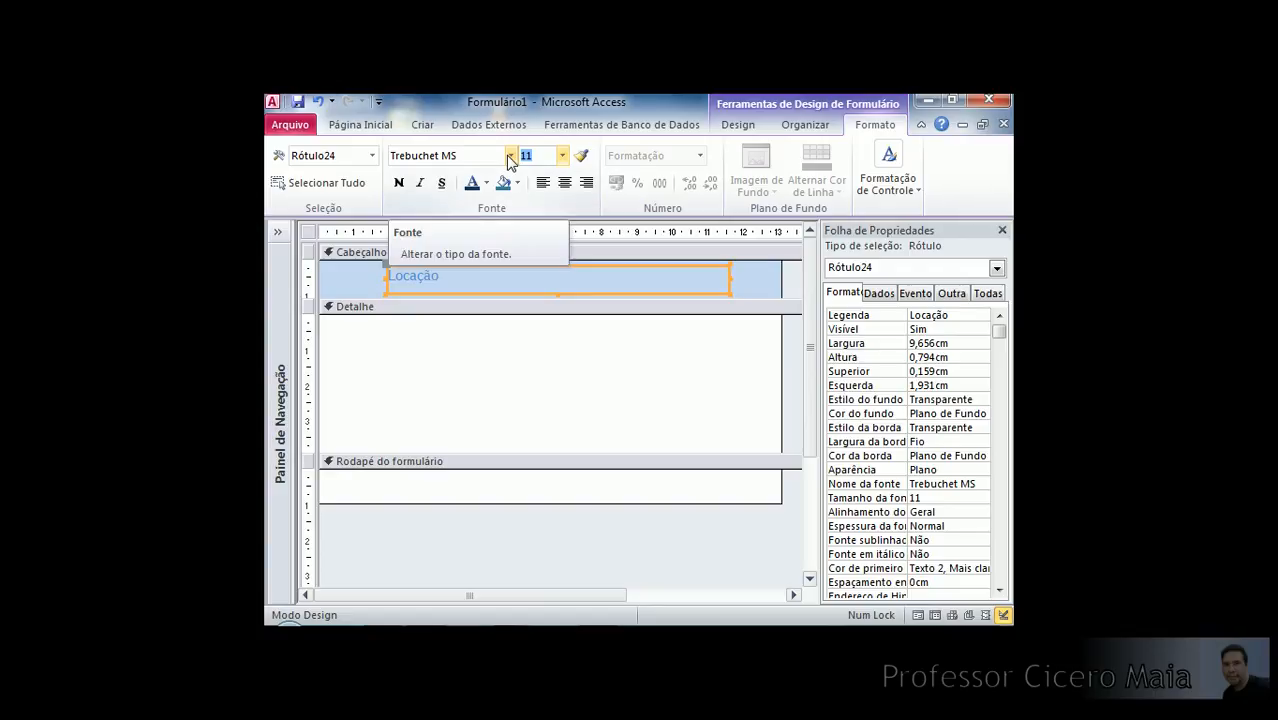
left_click(562, 155)
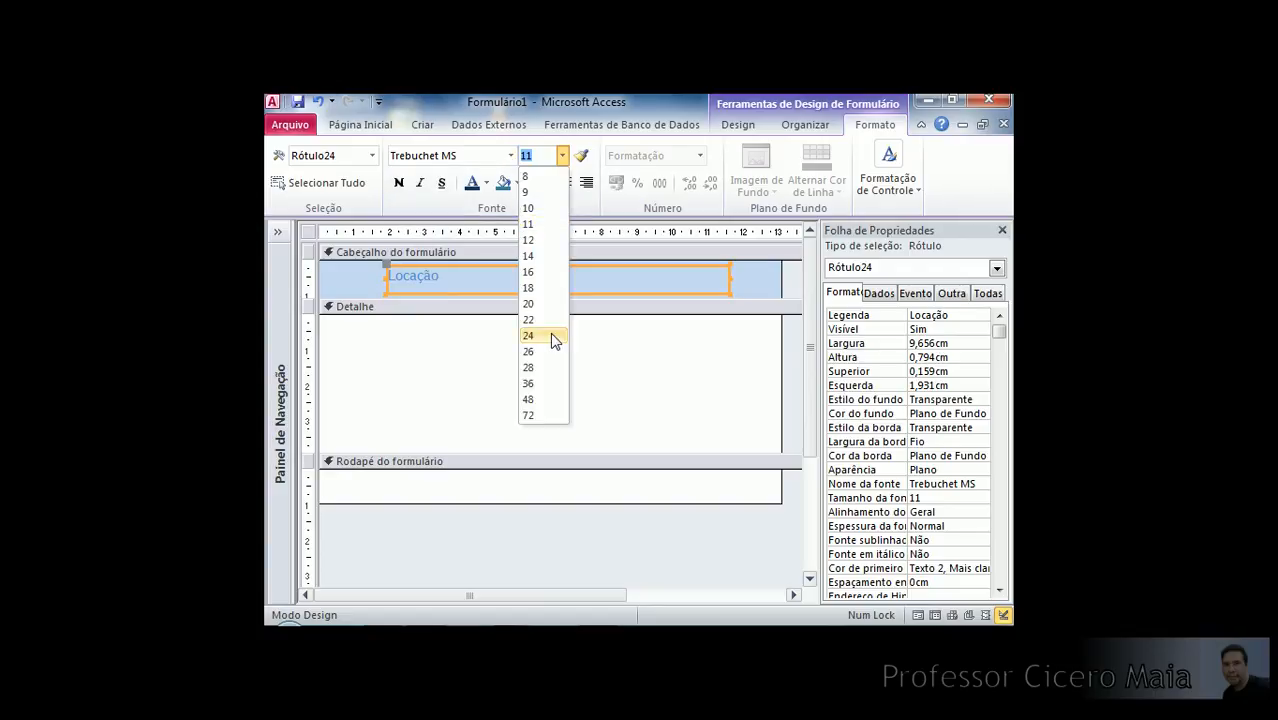
left_click(540, 301)
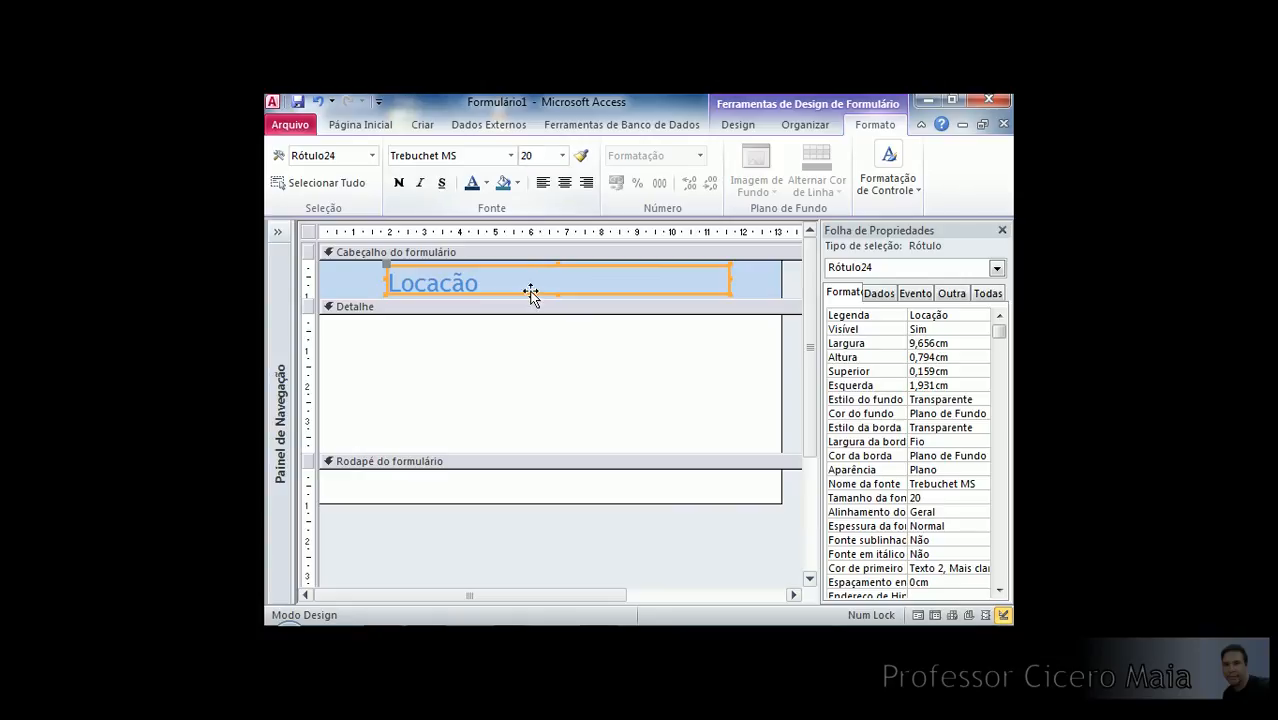
left_click(545, 155)
type("19")
key("Return")
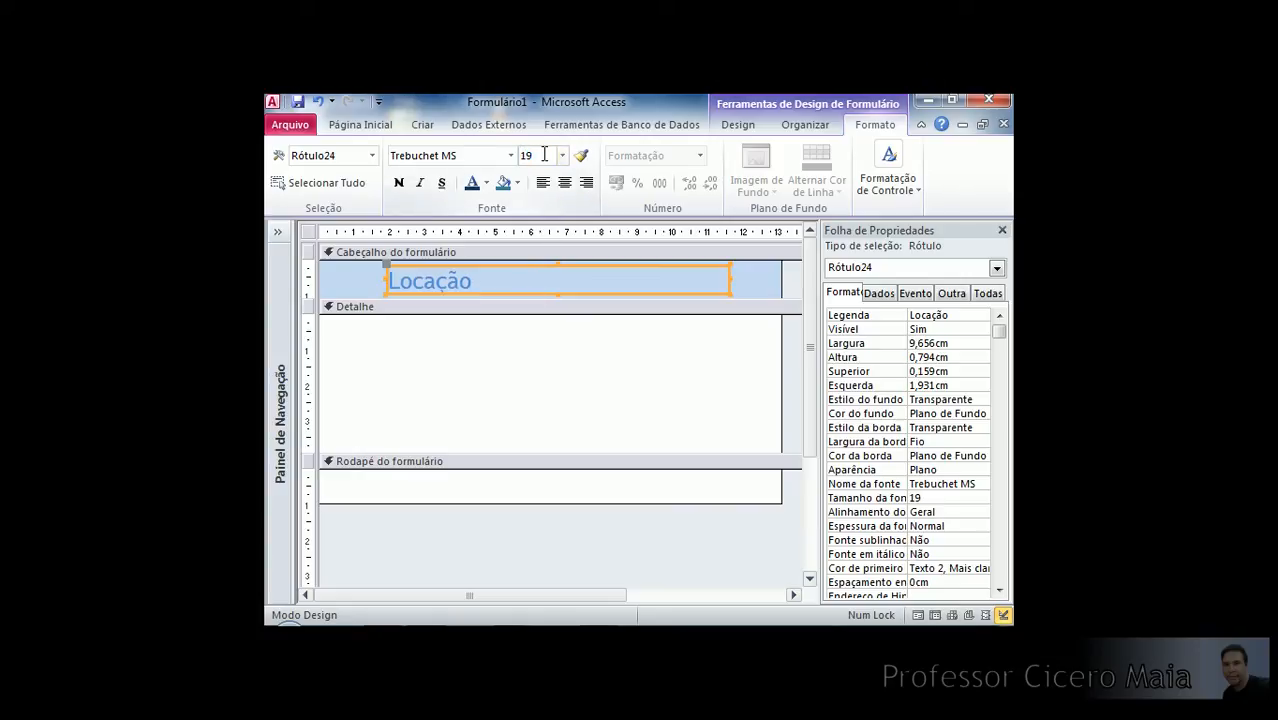
Narrow the Locação label from its left edge to about 9.55 cm and enlarge the form header to about 1.22 cm high.
left_click(390, 280)
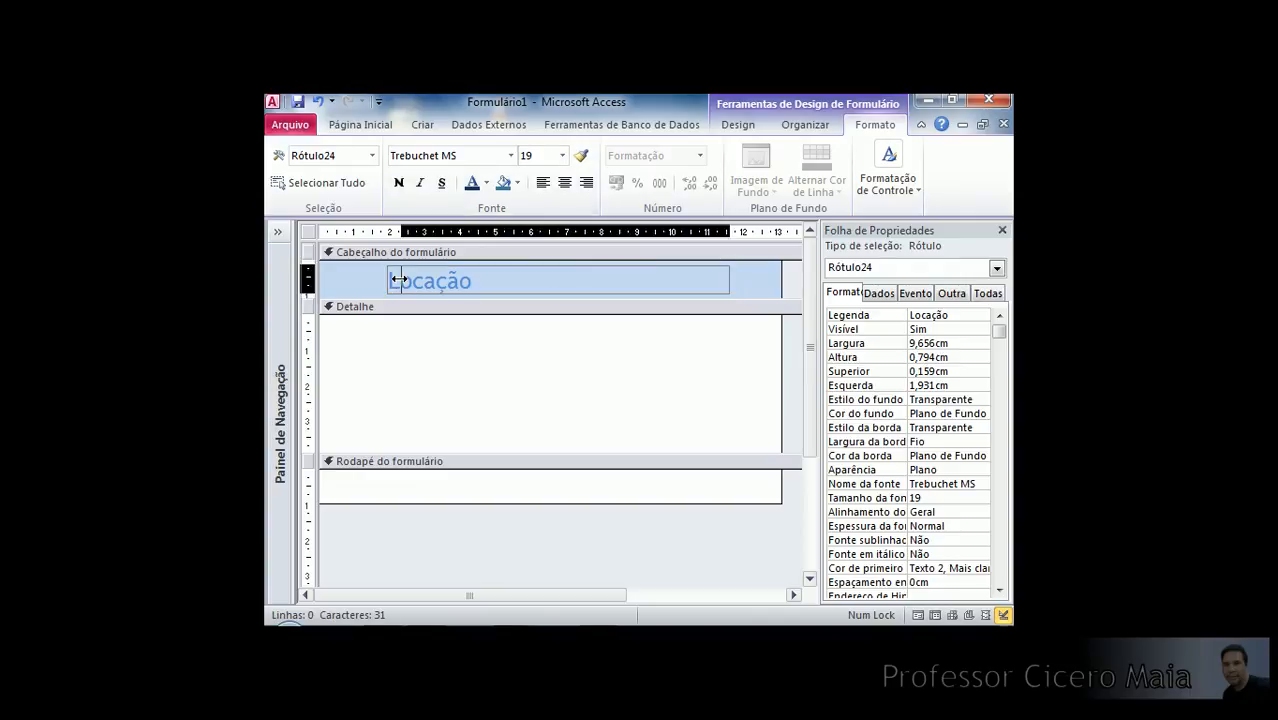
left_click_drag(389, 279, 393, 279)
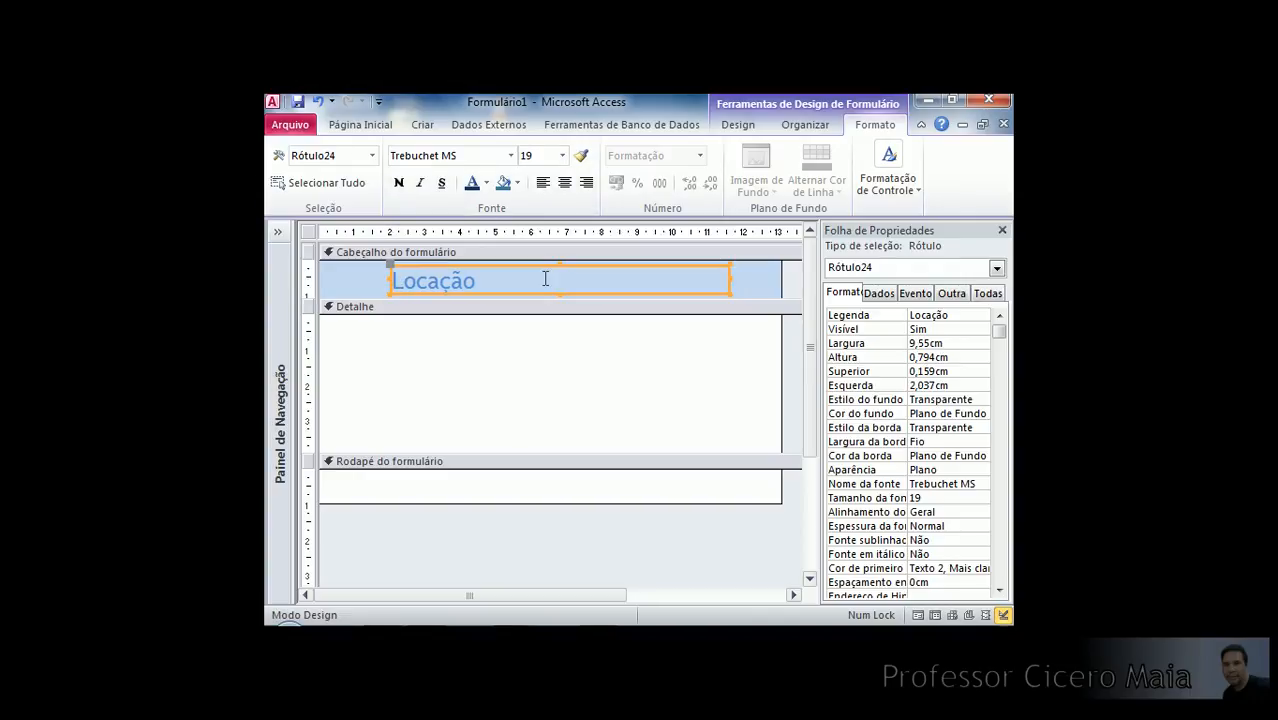
left_click_drag(546, 301, 546, 306)
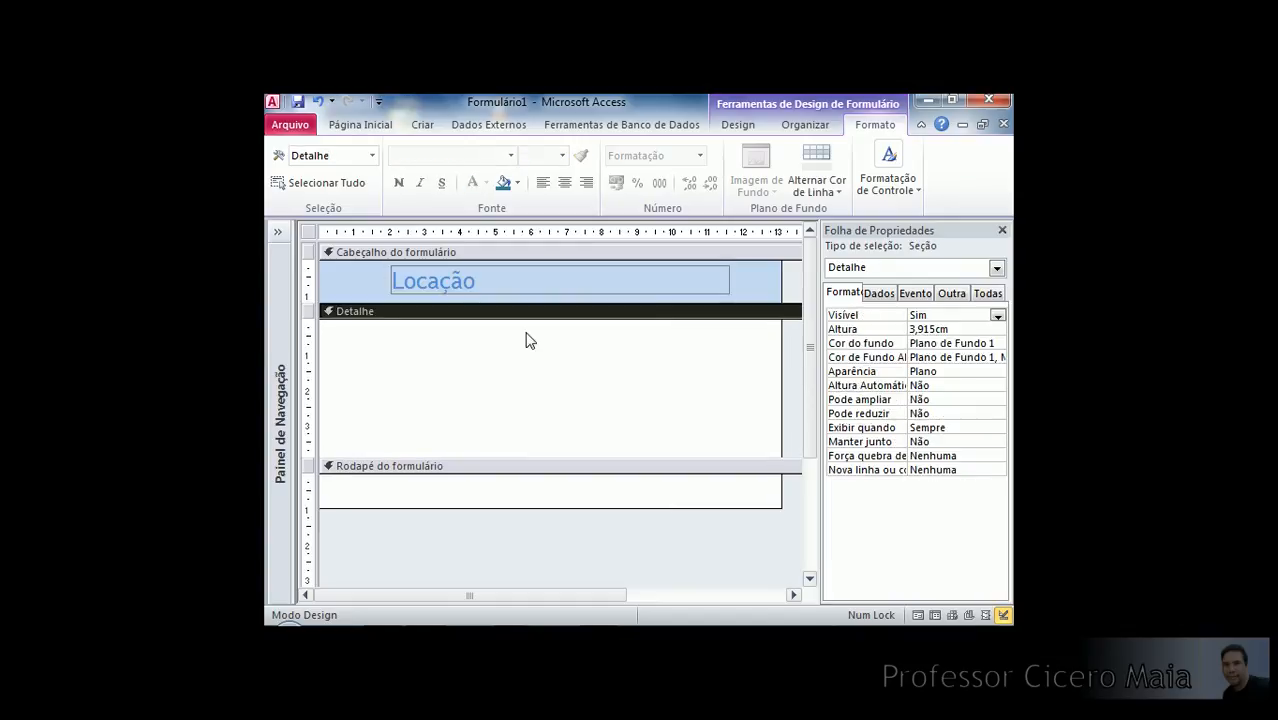
Fill the form header section with the teal background colour #3B8194.
left_click(745, 253)
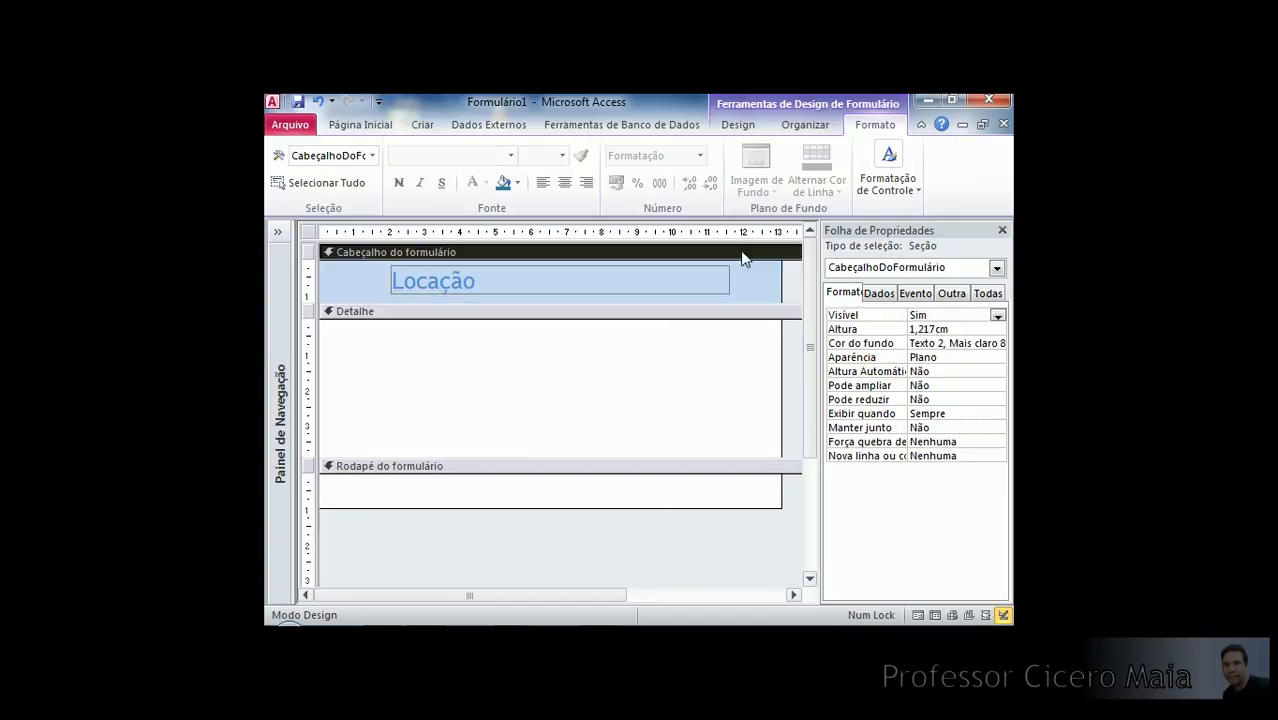
left_click(503, 182)
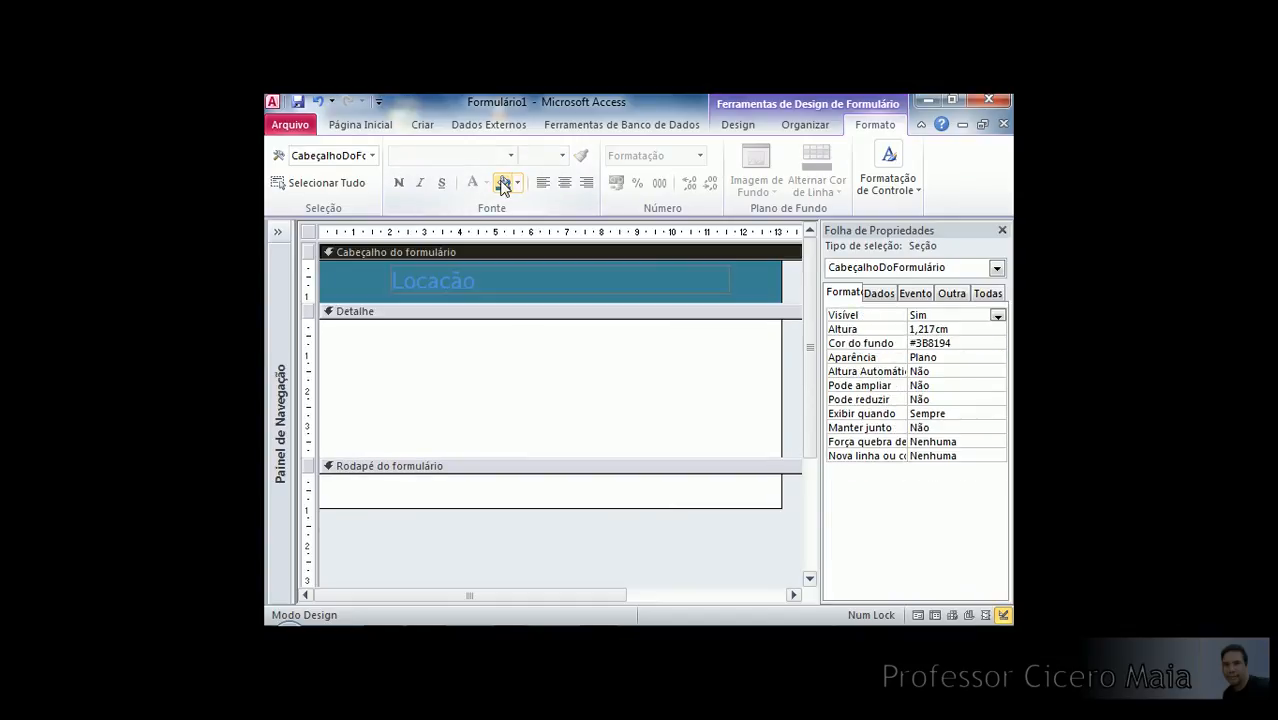
left_click(390, 333)
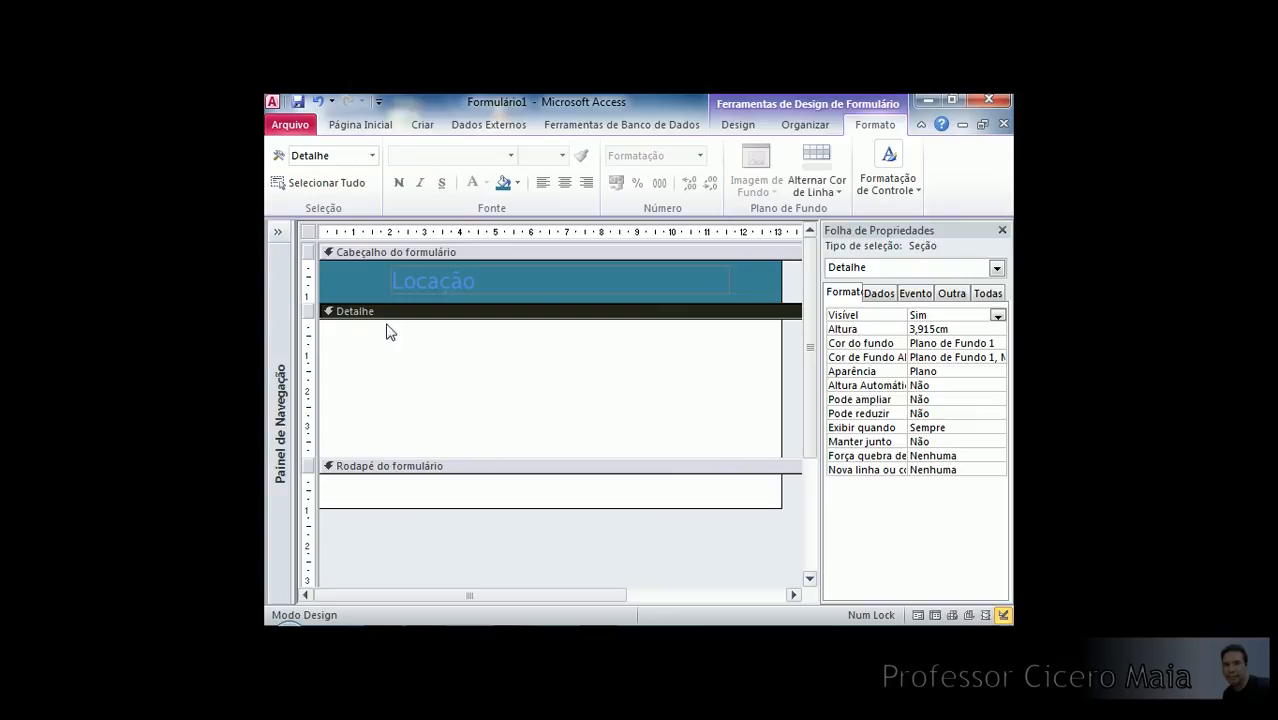
Make the Locação label's text white and slightly reduce the height of the form header.
left_click(446, 278)
left_click(486, 183)
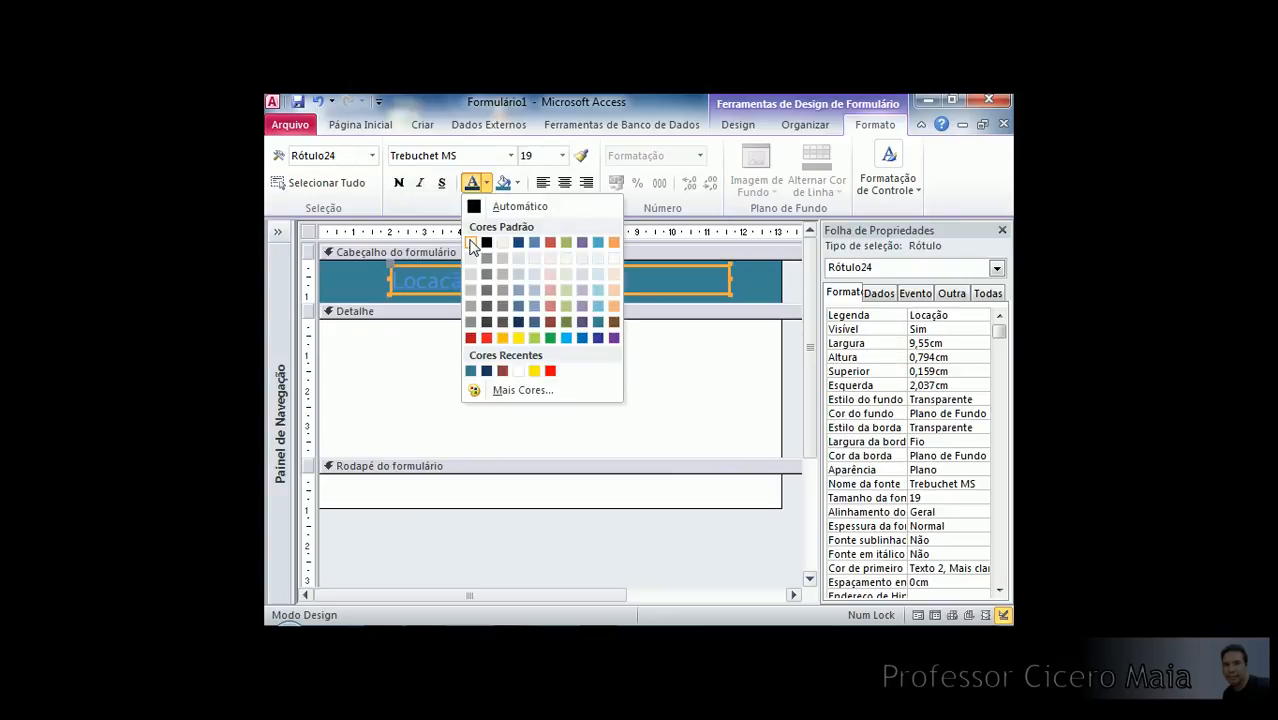
left_click(471, 243)
left_click(477, 366)
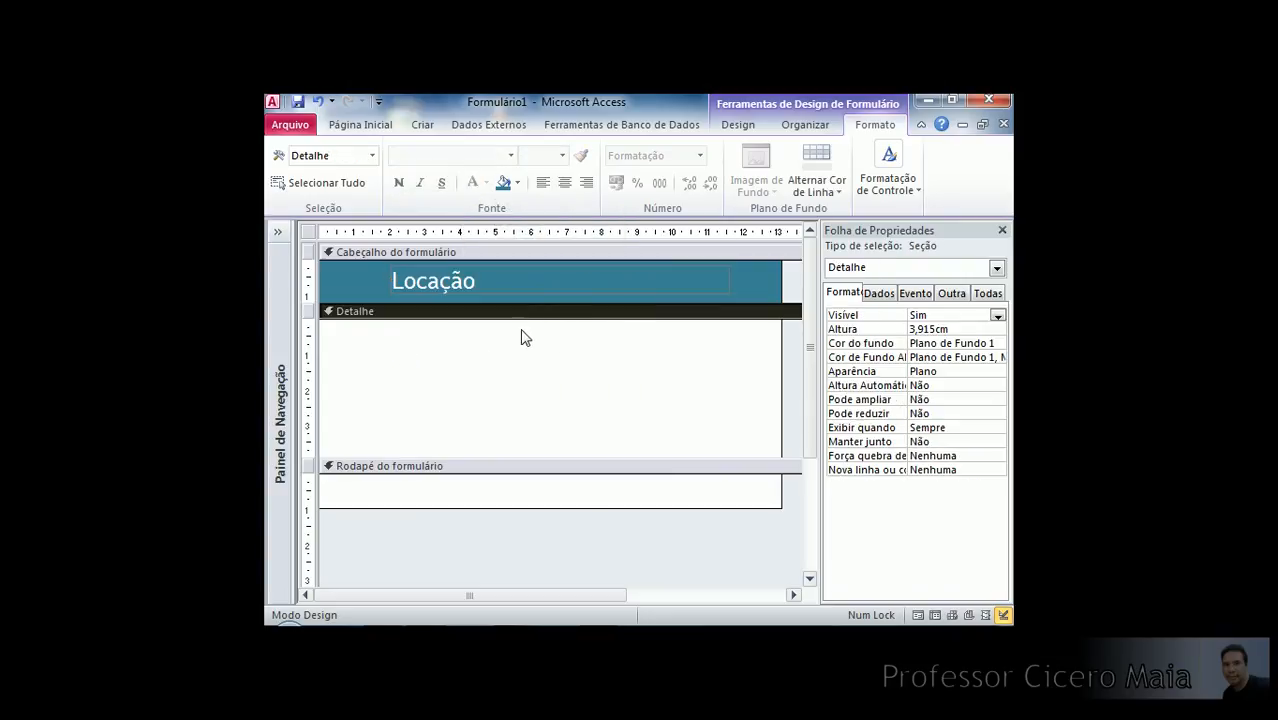
left_click_drag(513, 304, 513, 301)
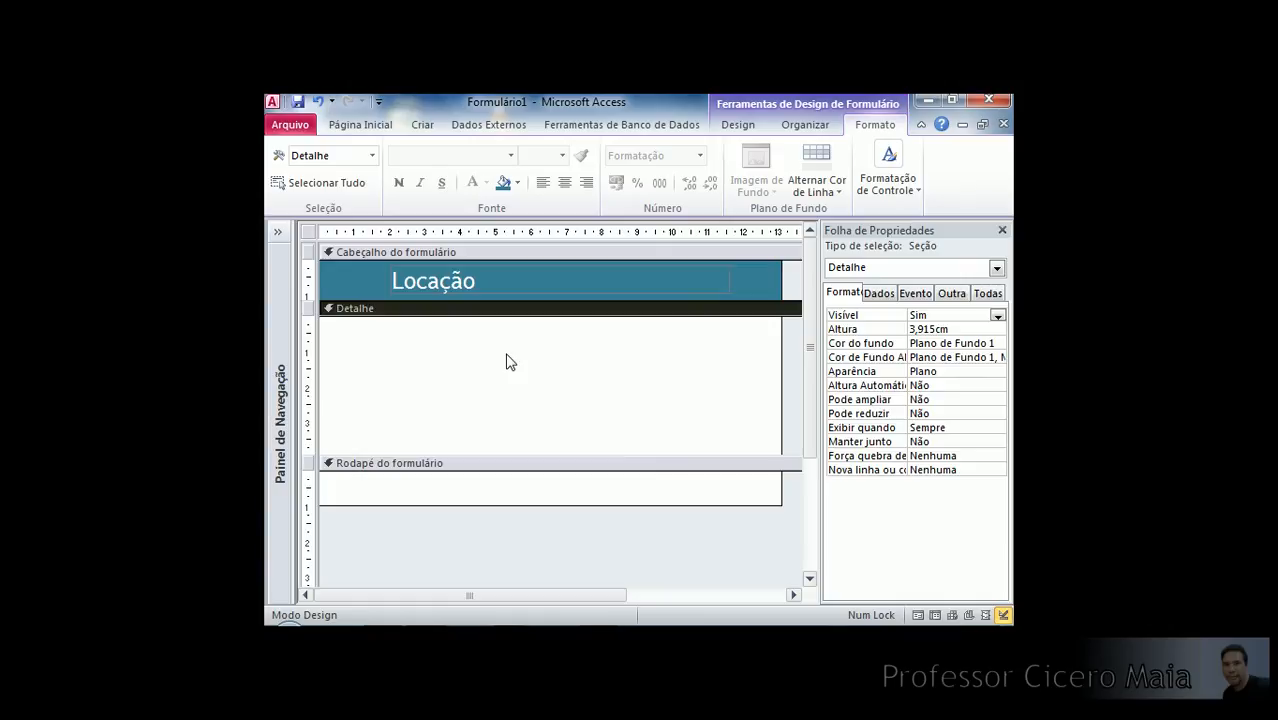
Slightly reduce the form header's height once more.
left_click_drag(452, 298, 452, 296)
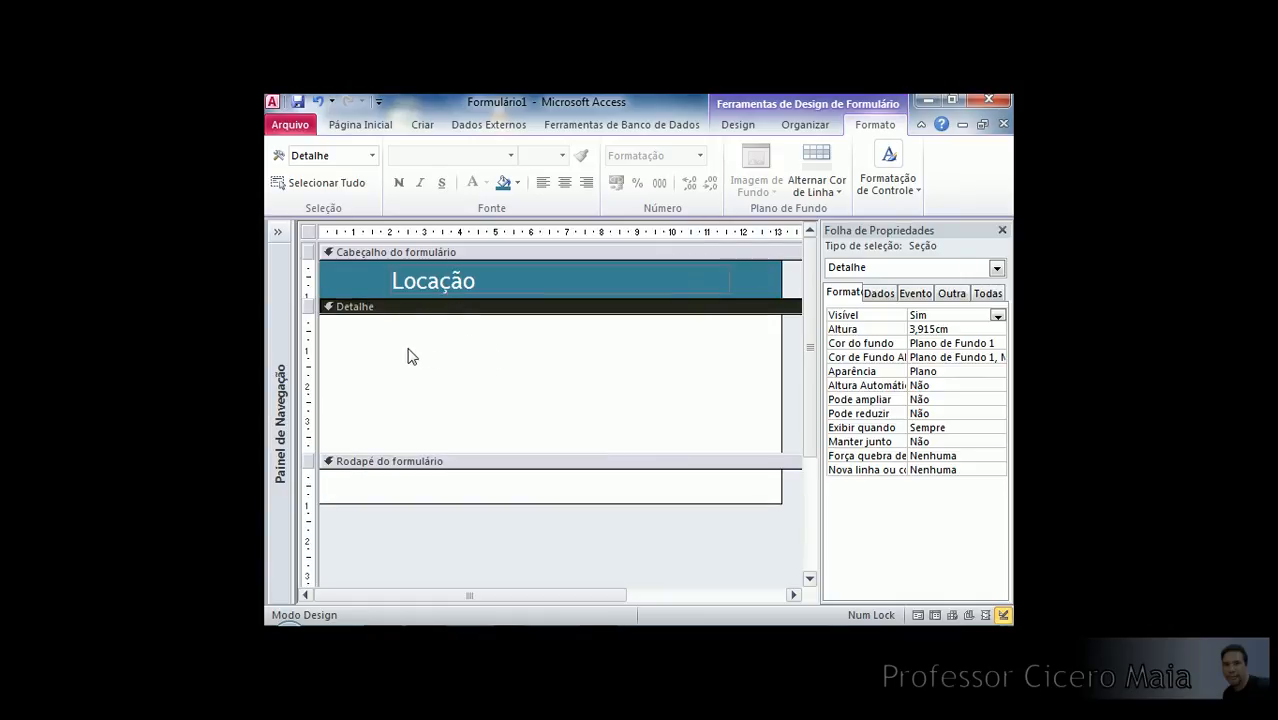
Try to draw a line about 12.57 cm wide across the form footer.
left_click(436, 483)
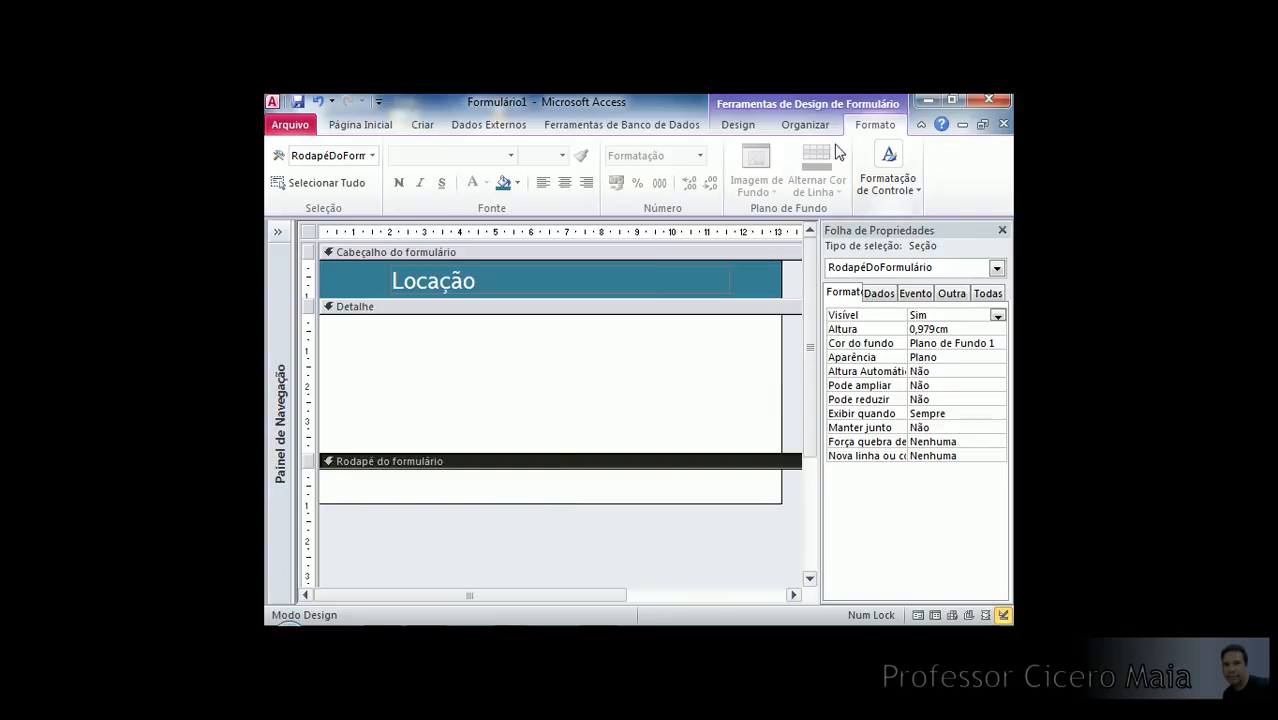
left_click(738, 125)
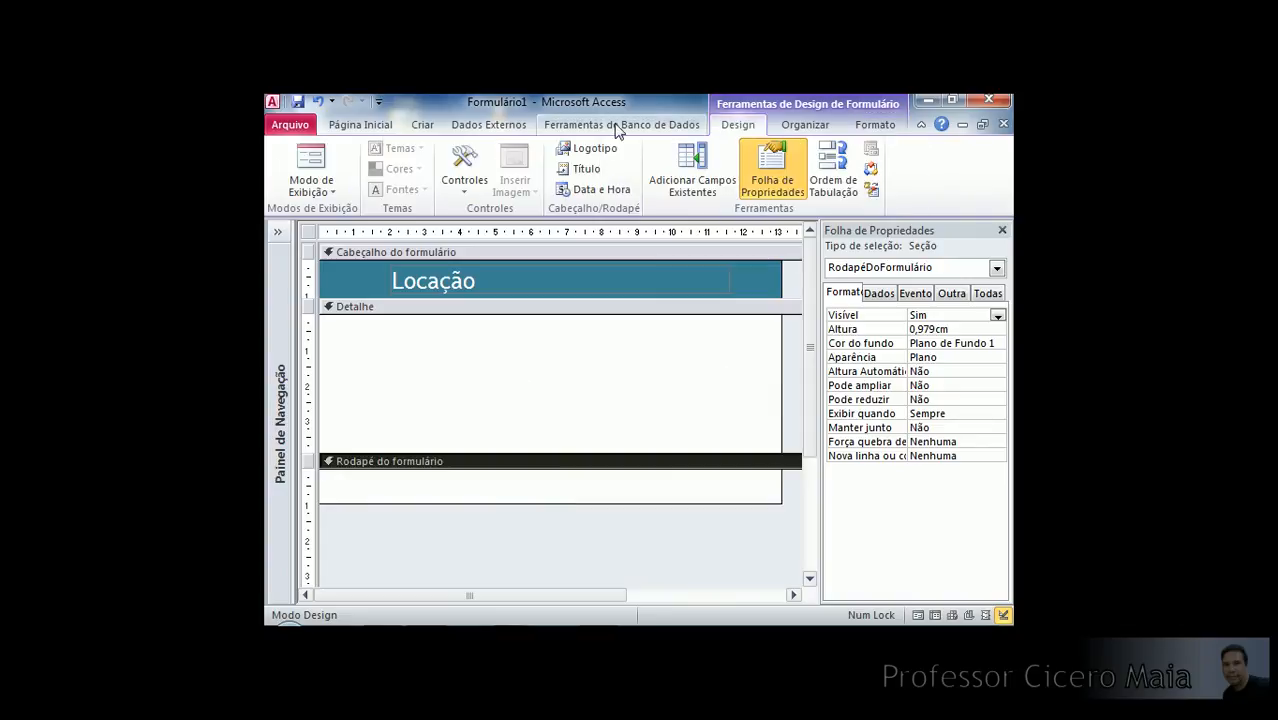
left_click(468, 190)
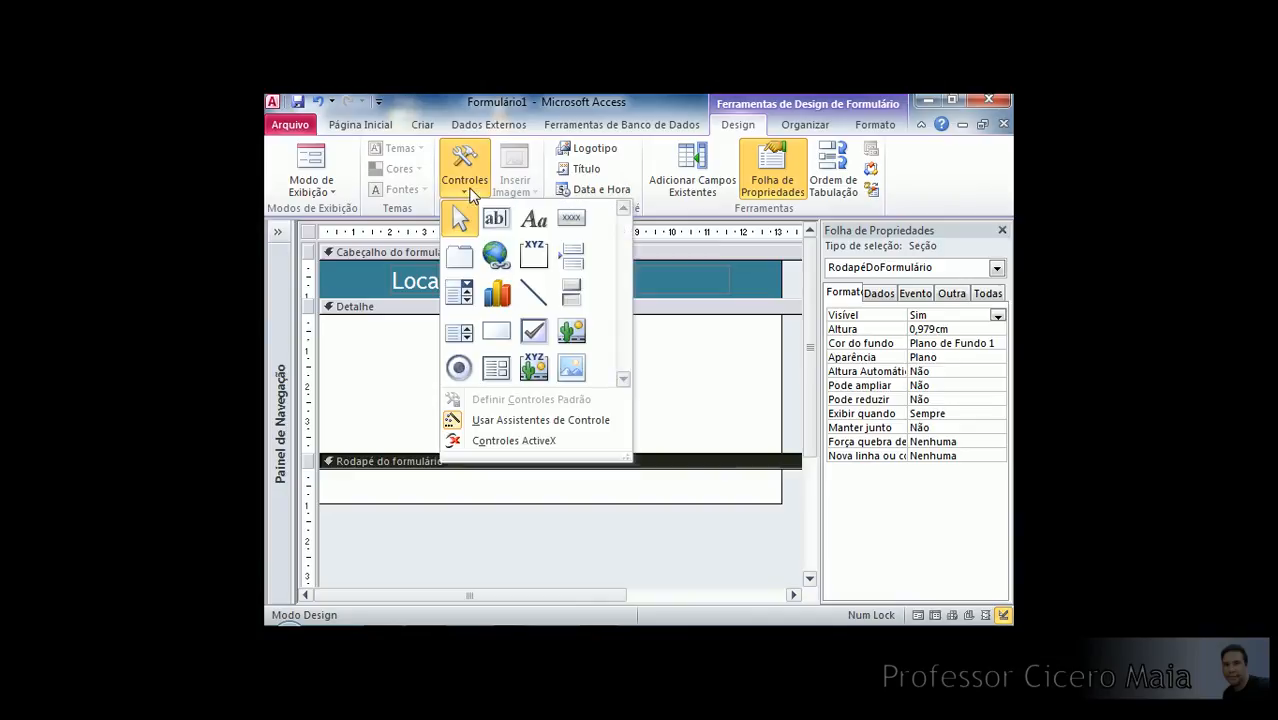
left_click(532, 300)
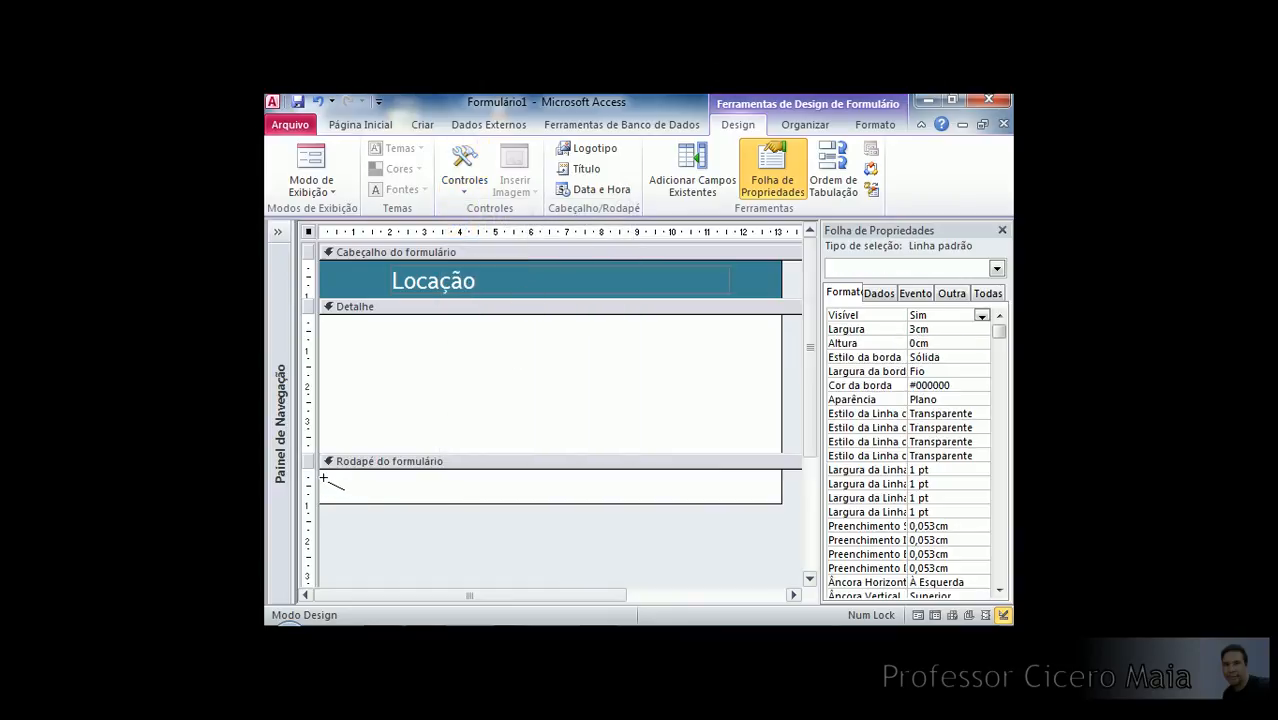
mouse_move(322, 478)
left_mouse_down()
mouse_move(785, 491)
mouse_move(451, 494)
mouse_move(438, 530)
mouse_move(437, 478)
mouse_move(433, 522)
mouse_move(359, 533)
mouse_move(456, 516)
mouse_move(408, 556)
mouse_move(510, 530)
mouse_move(527, 550)
mouse_move(807, 486)
mouse_move(471, 491)
mouse_move(565, 483)
mouse_move(557, 476)
mouse_move(553, 494)
left_mouse_up()
left_click_drag(563, 598, 387, 598)
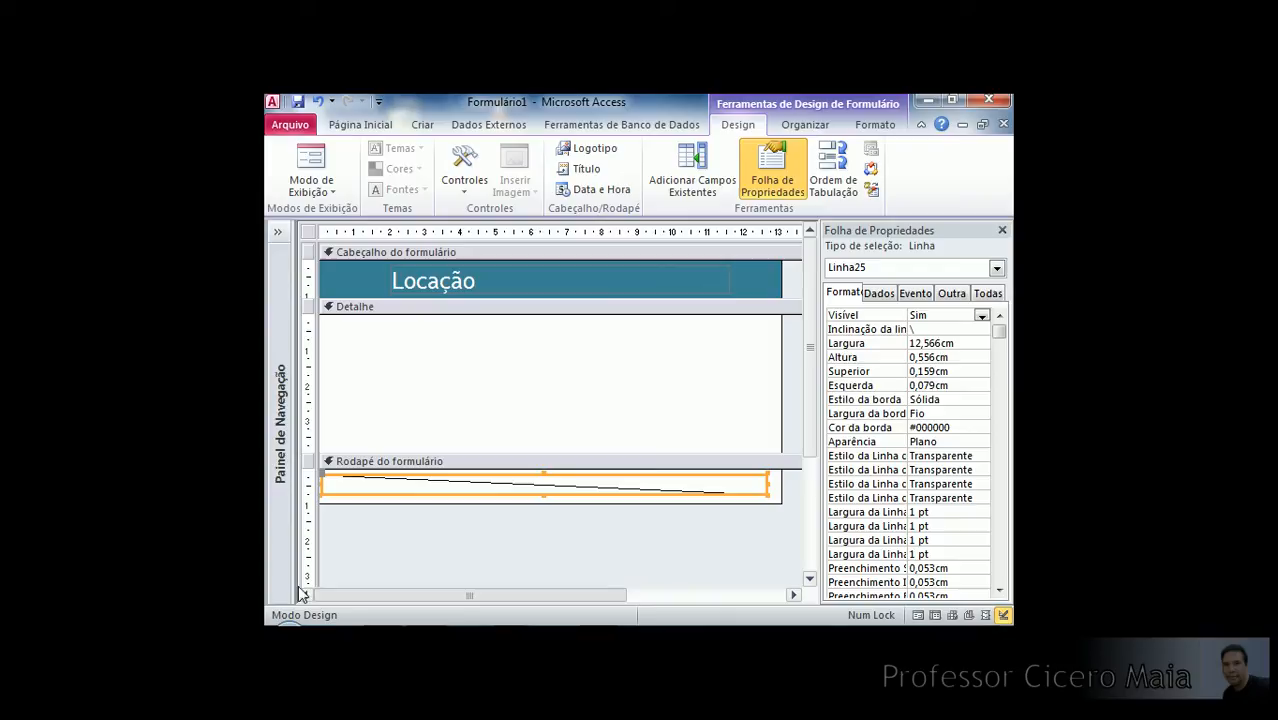
left_click(520, 528)
Draw a horizontal line about 12.88 cm long across the form footer, near its upper edge.
left_click(464, 168)
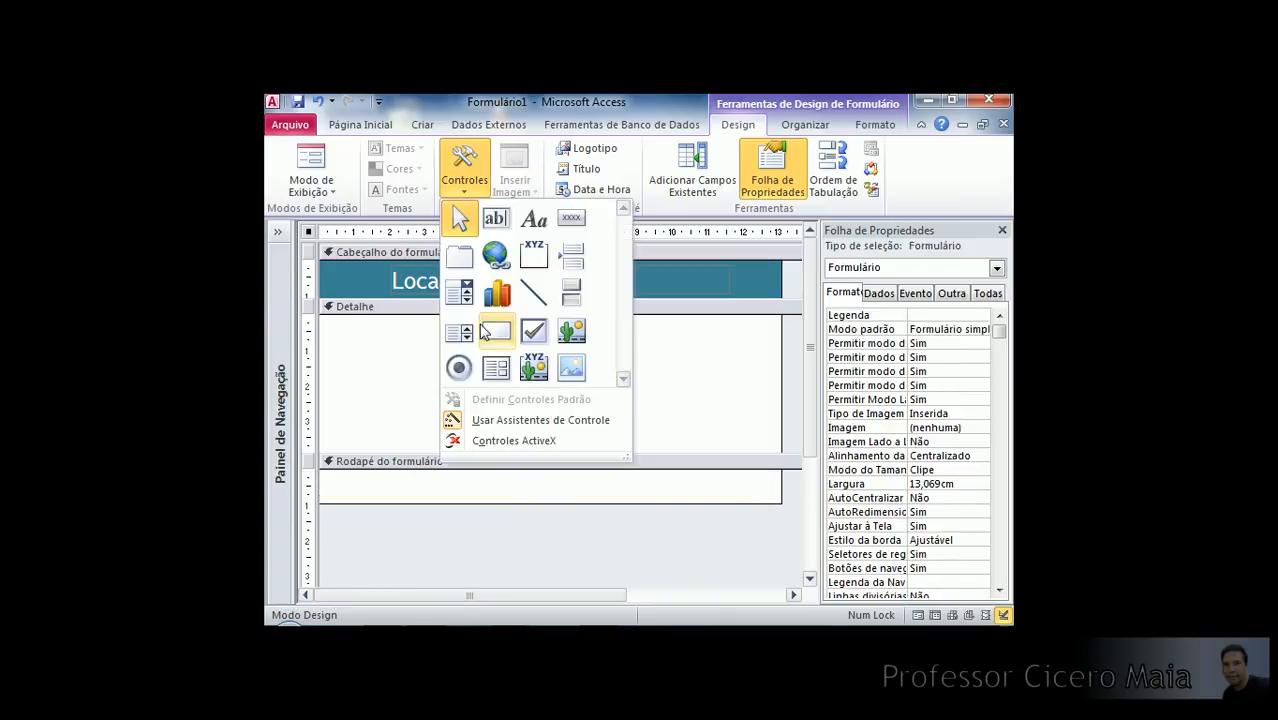
left_click(535, 296)
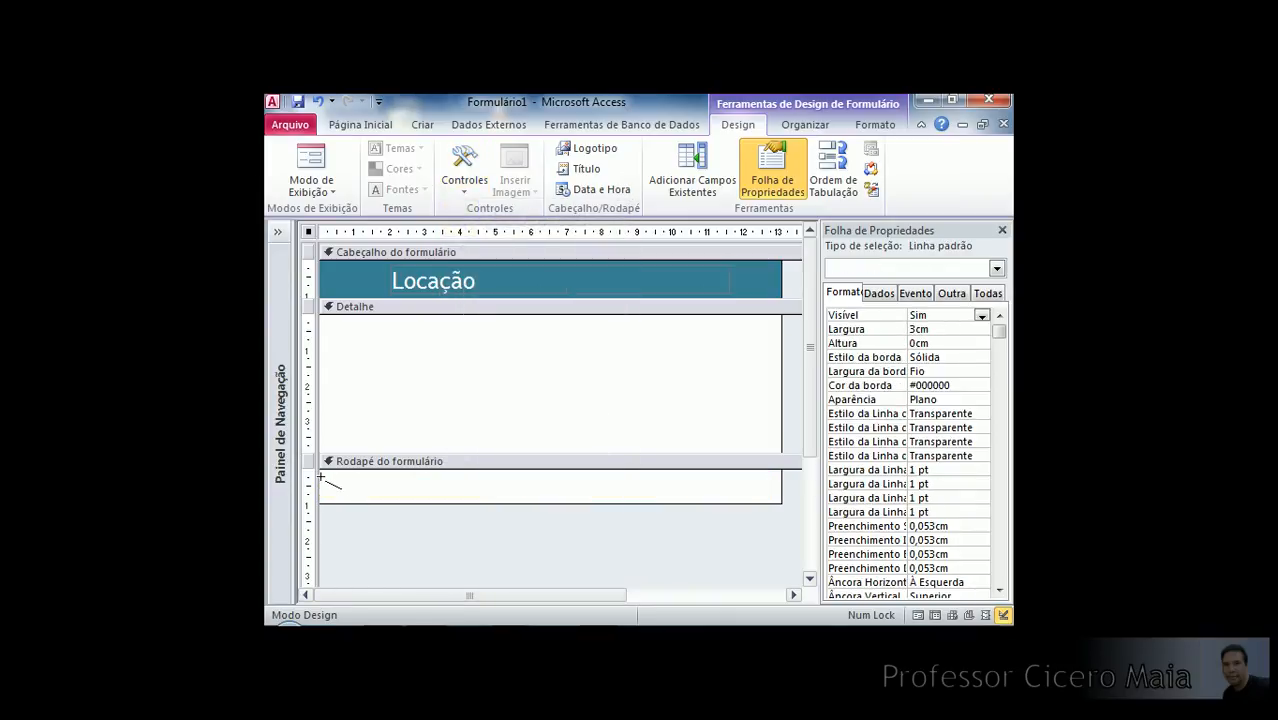
mouse_move(643, 480)
left_mouse_down()
mouse_move(771, 488)
mouse_move(772, 477)
mouse_move(758, 500)
mouse_move(769, 477)
left_mouse_up()
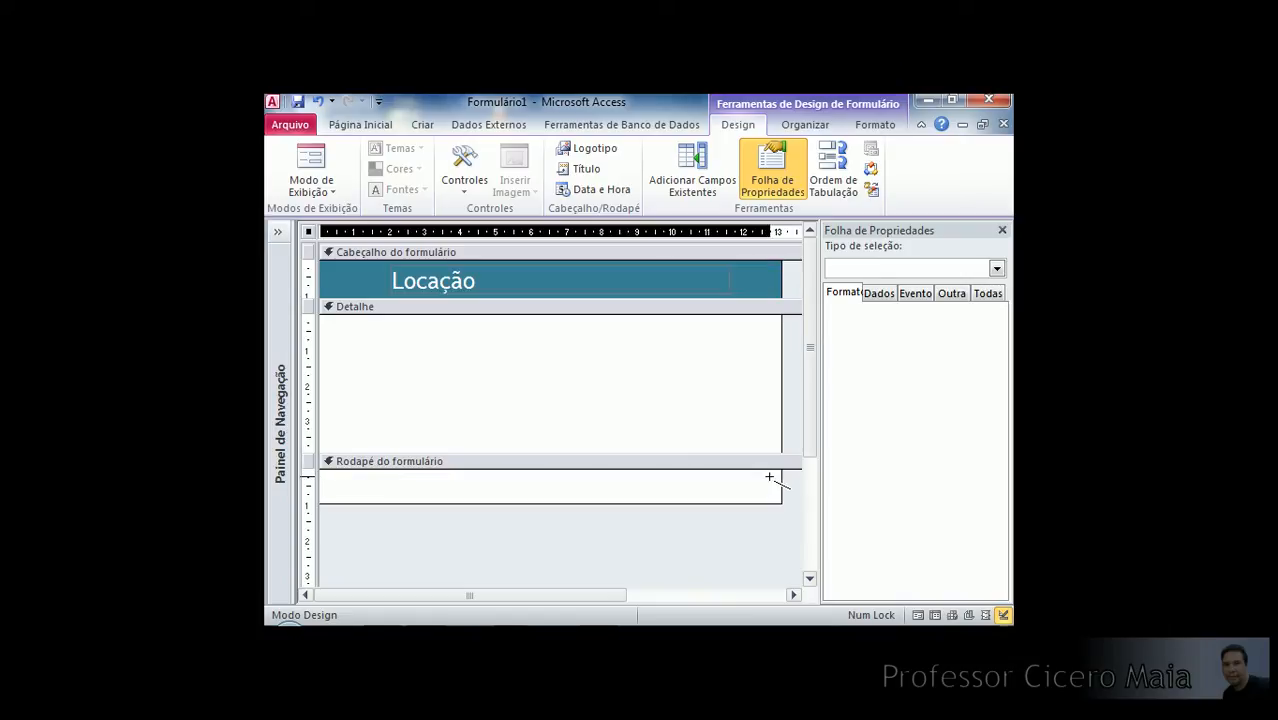
left_click_drag(769, 477, 774, 477)
left_click_drag(774, 477, 776, 476)
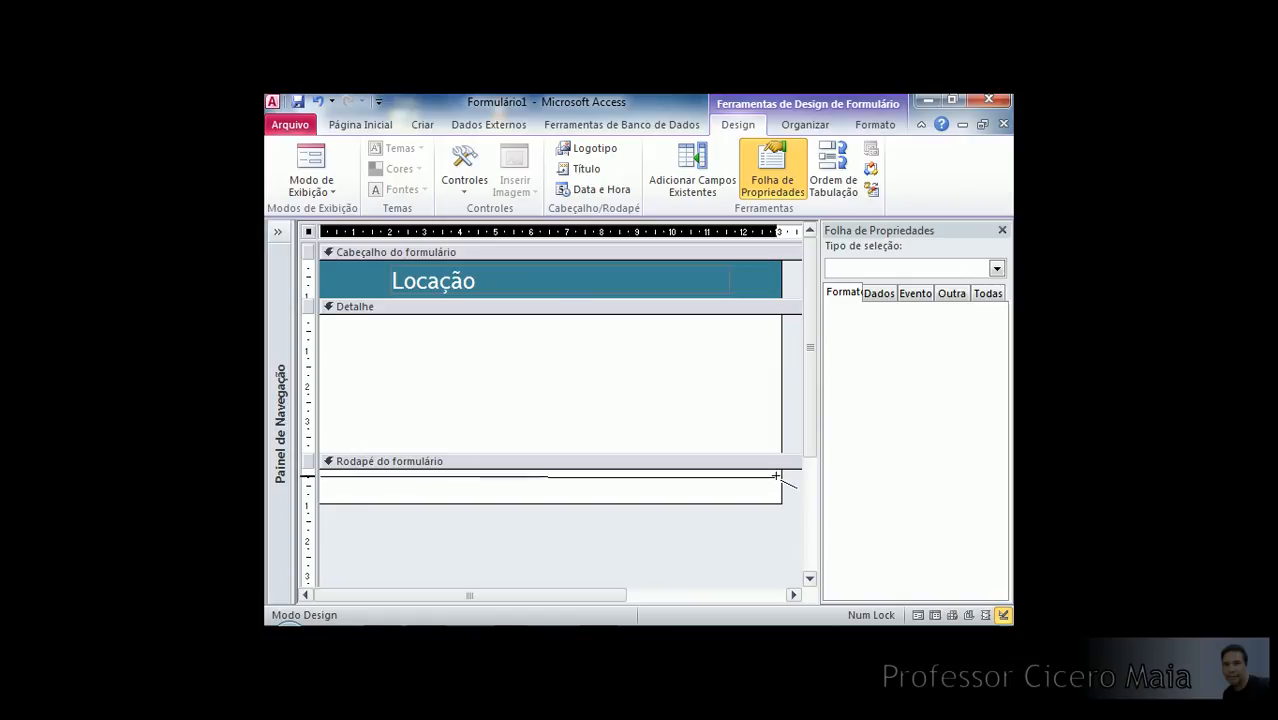
left_click_drag(776, 476, 777, 477)
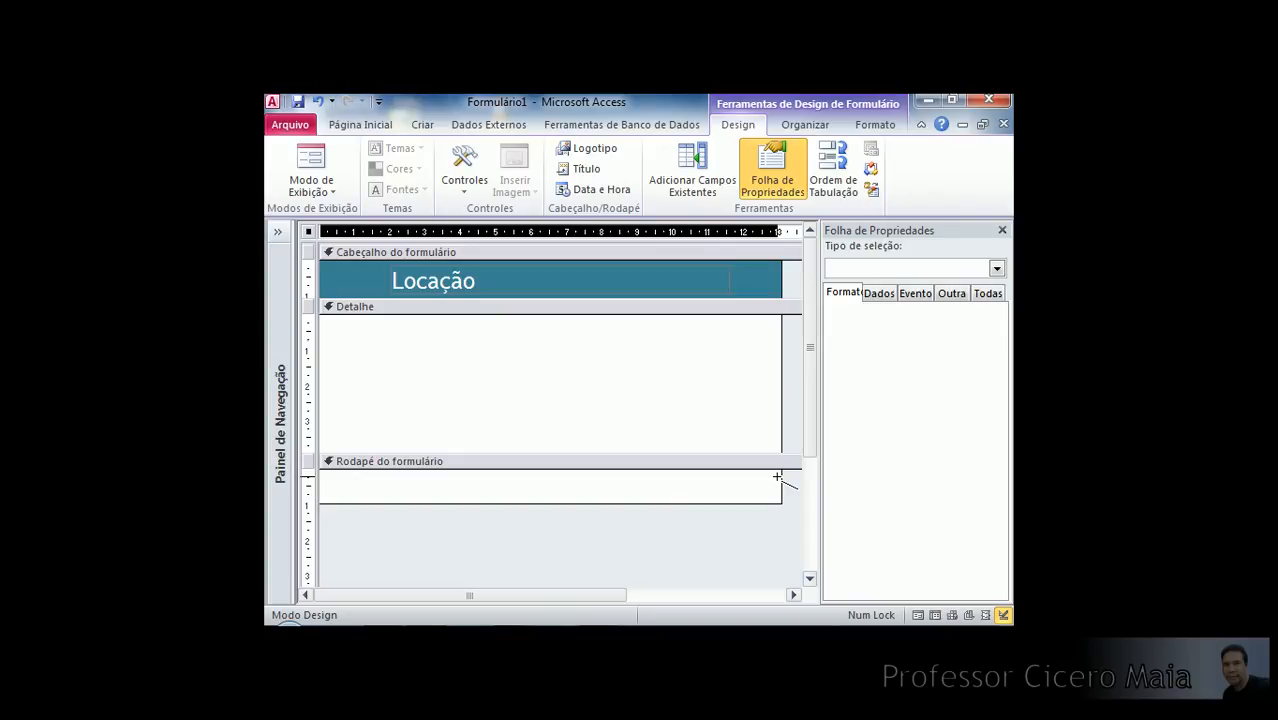
left_click_drag(777, 477, 778, 477)
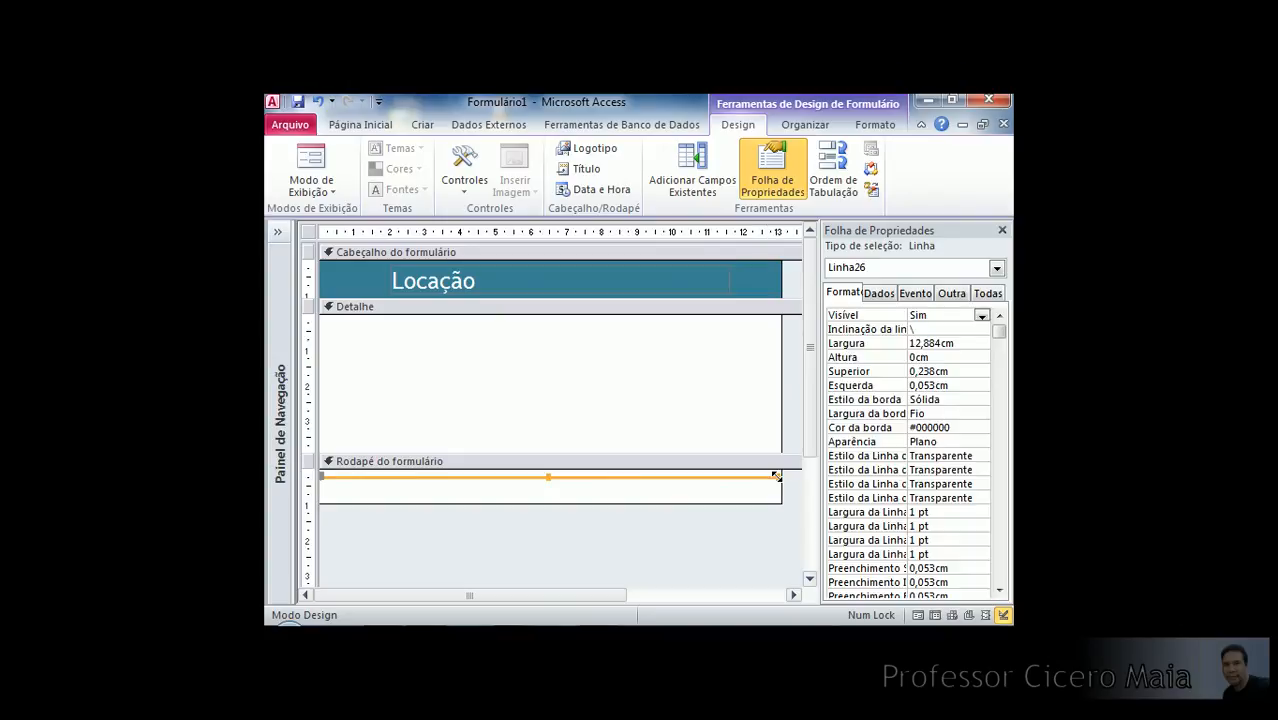
left_click(700, 500)
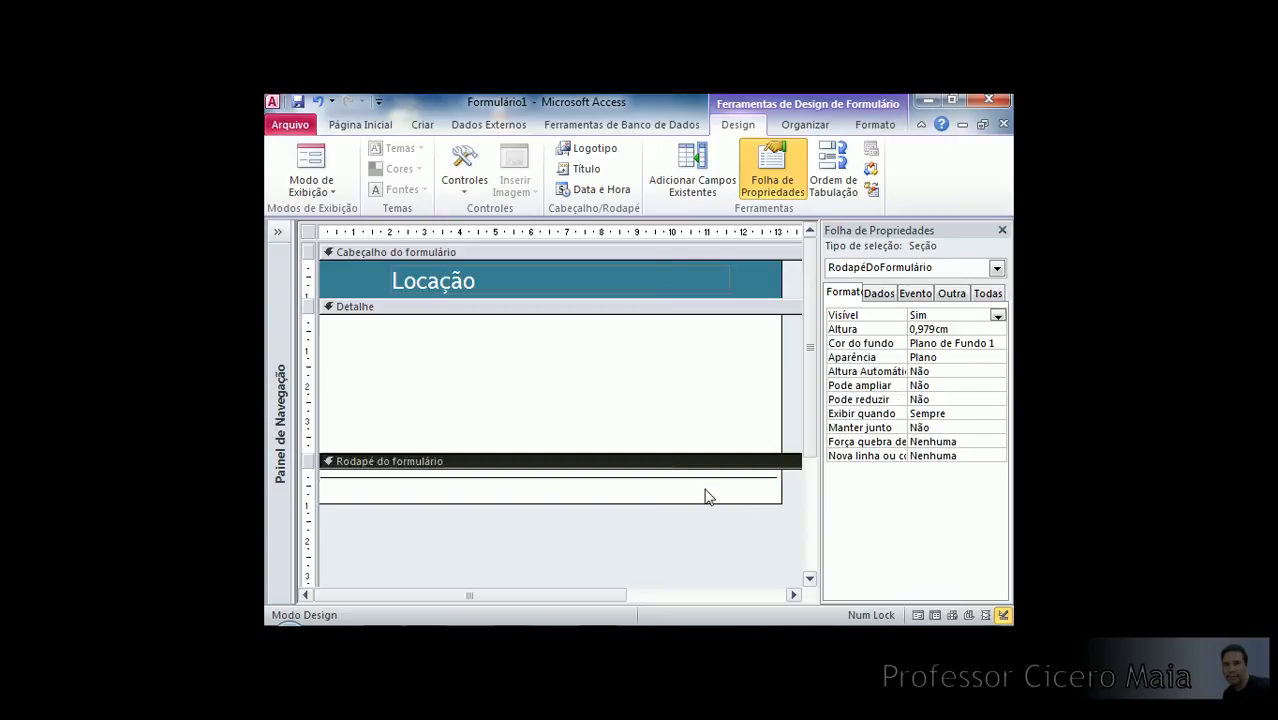
left_click(562, 478)
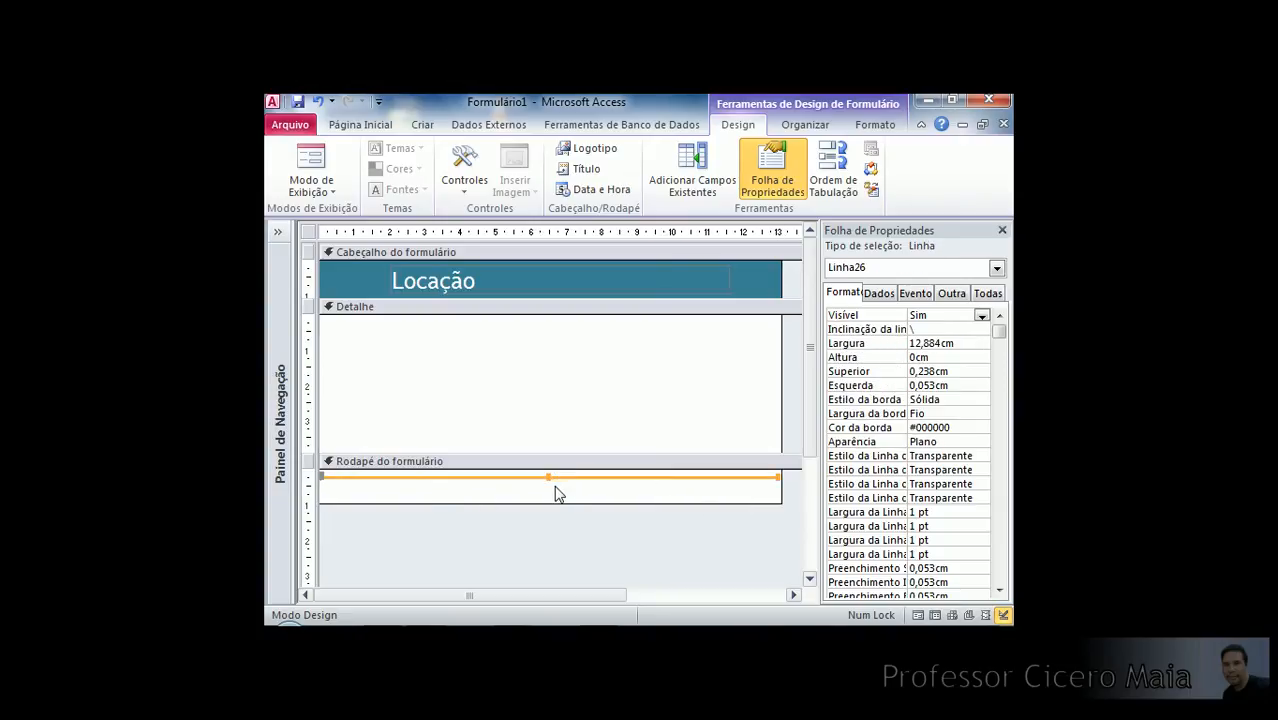
left_click(876, 130)
left_click(897, 189)
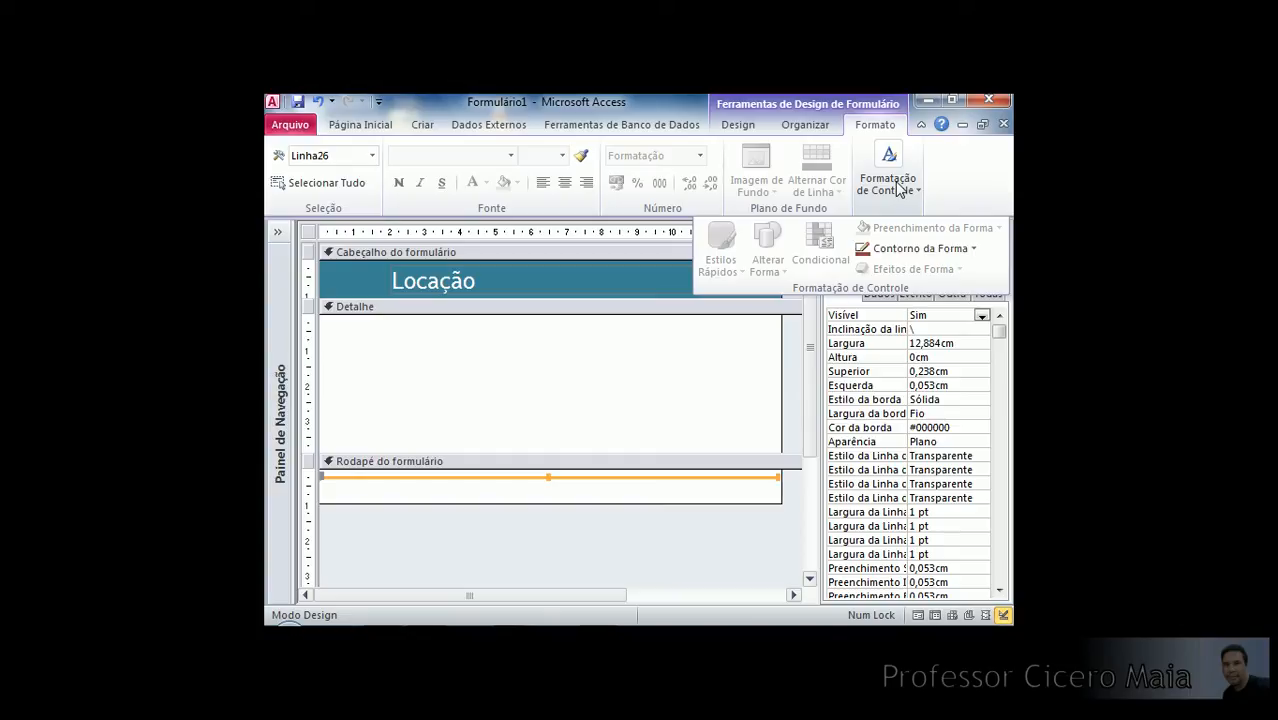
left_click(963, 257)
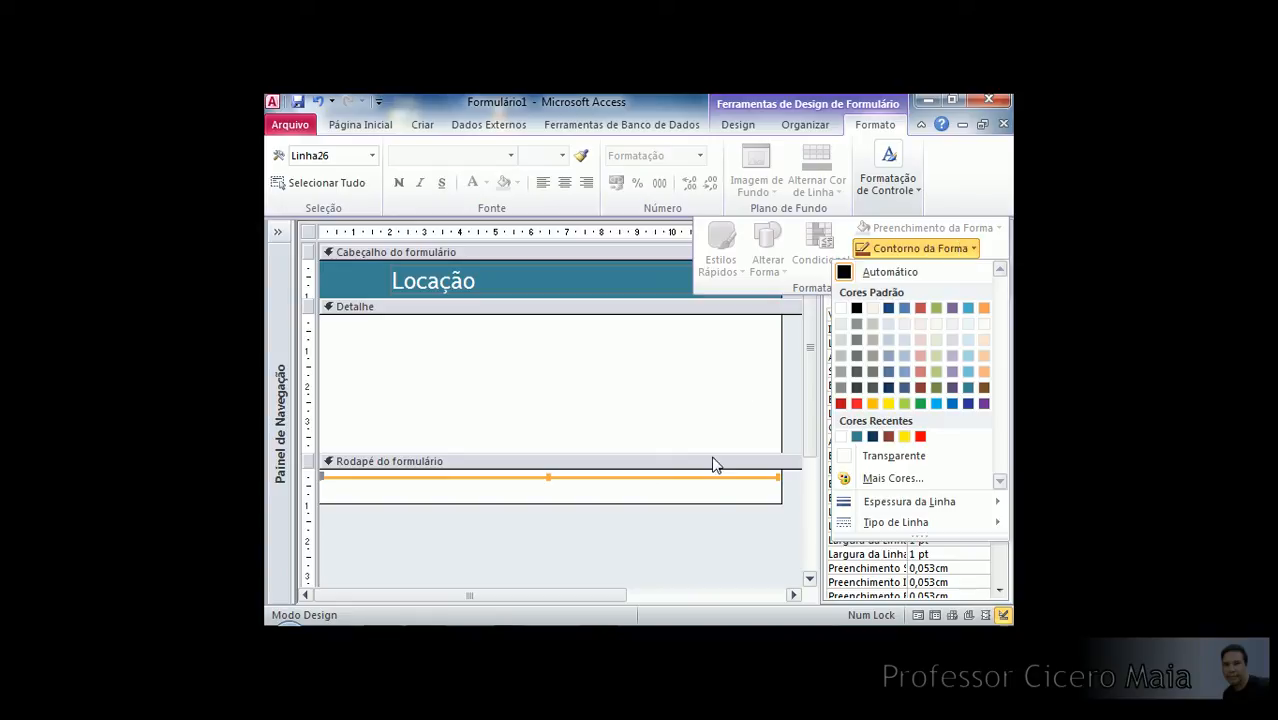
left_click(716, 494)
left_click(745, 490)
Colour the footer line with the recently used teal #3B8194, matching the form header.
left_click(749, 478)
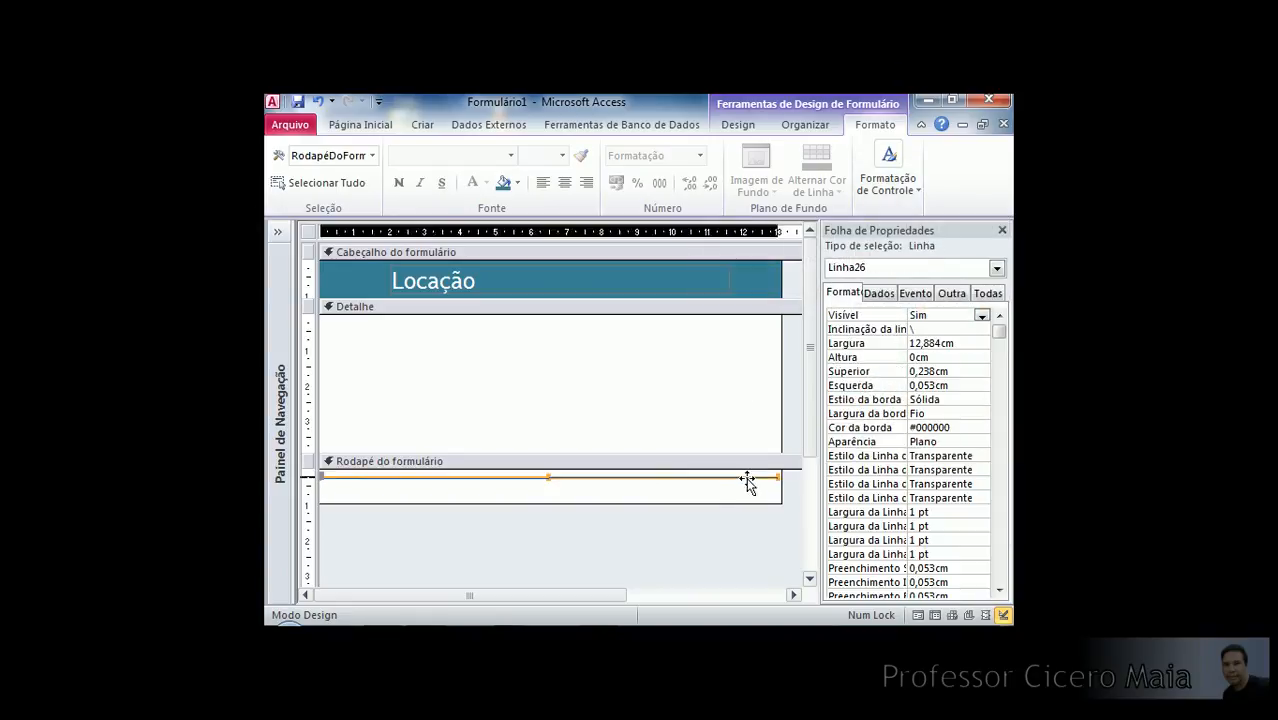
left_click(890, 172)
left_click(738, 125)
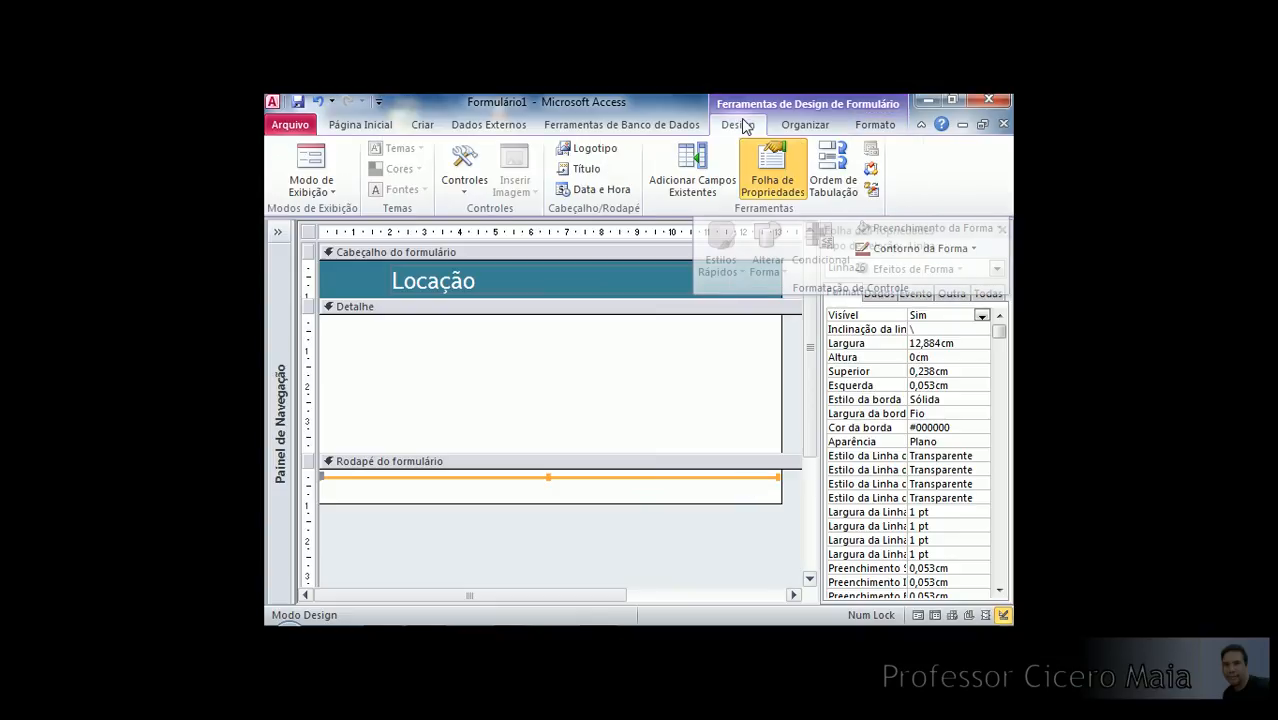
left_click(806, 125)
left_click(870, 127)
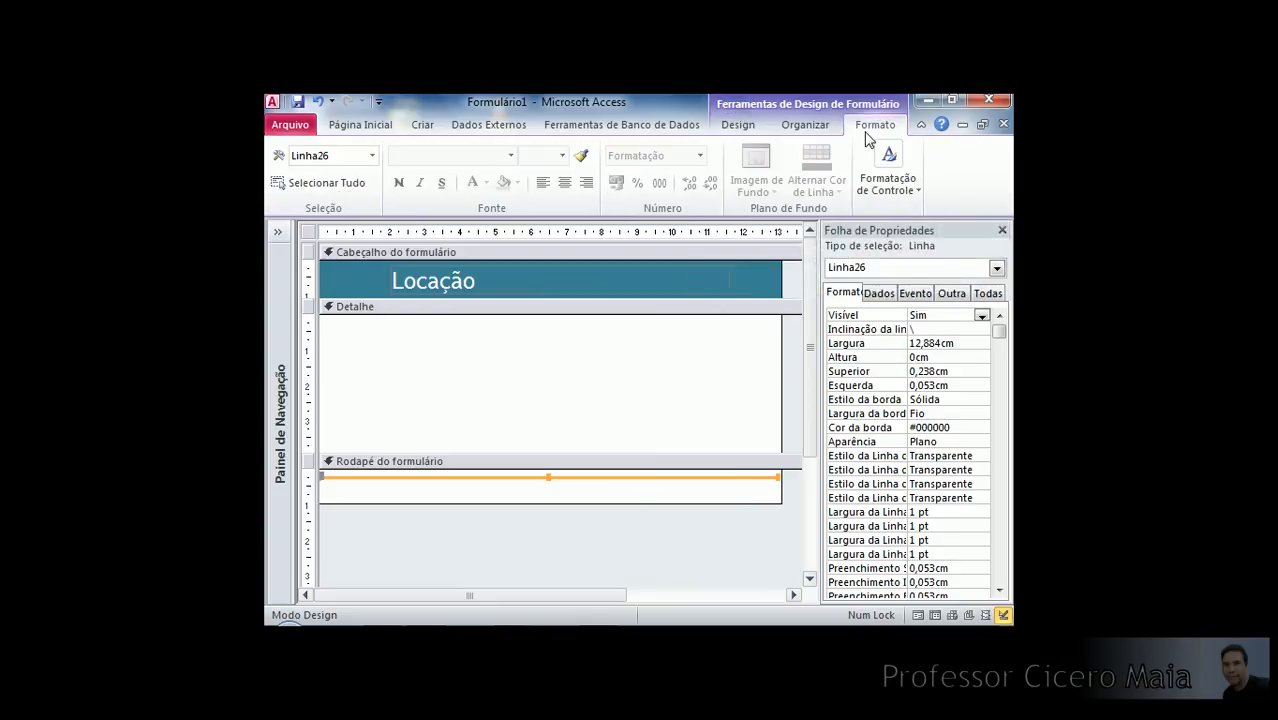
left_click(890, 188)
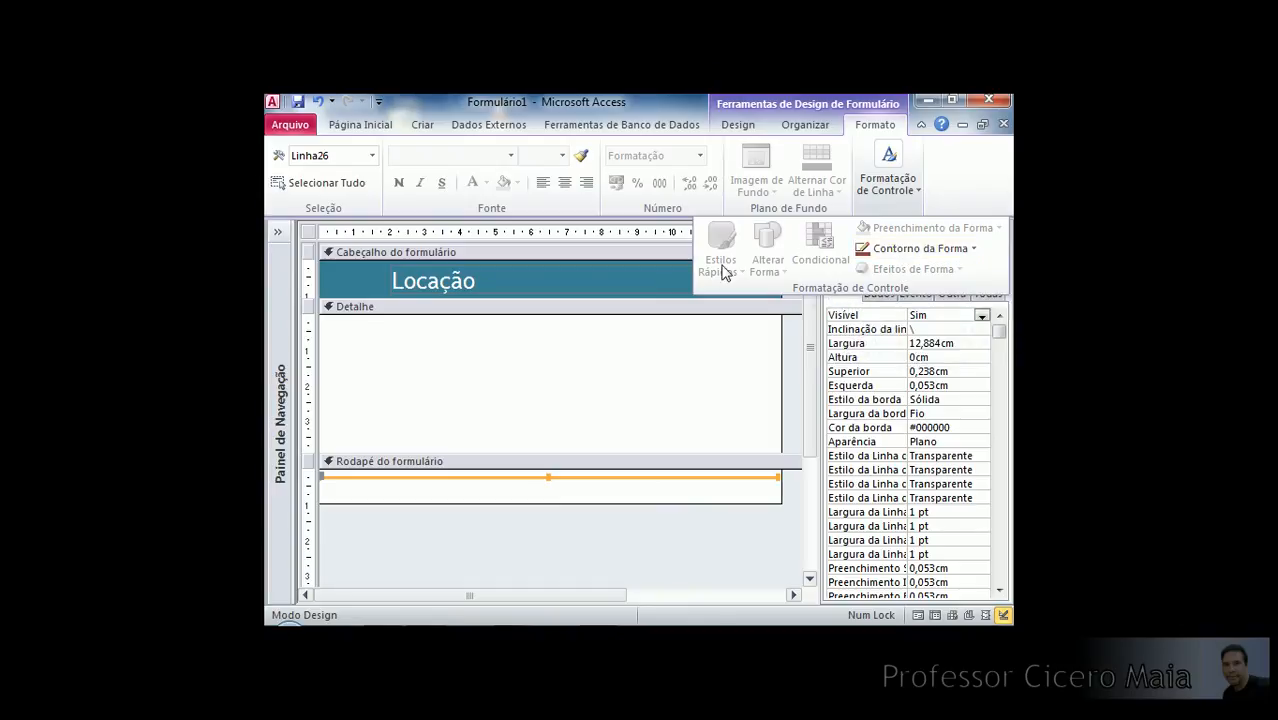
left_click(914, 250)
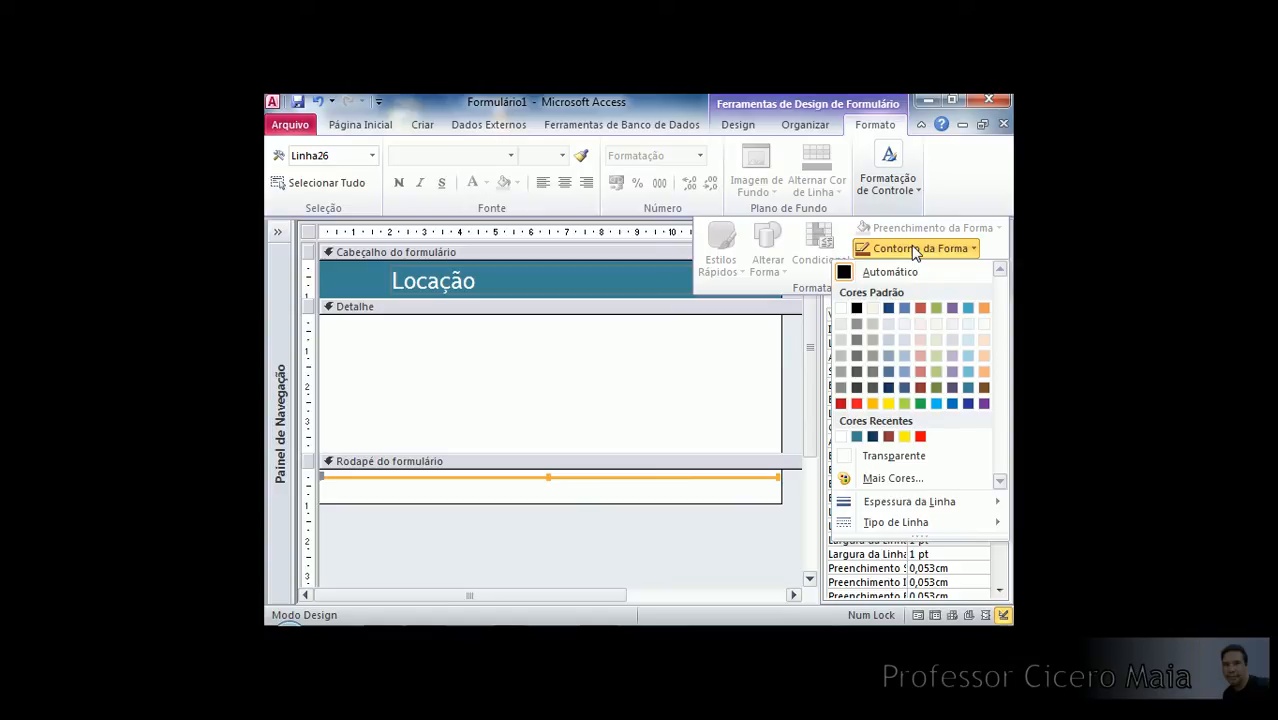
left_click(858, 440)
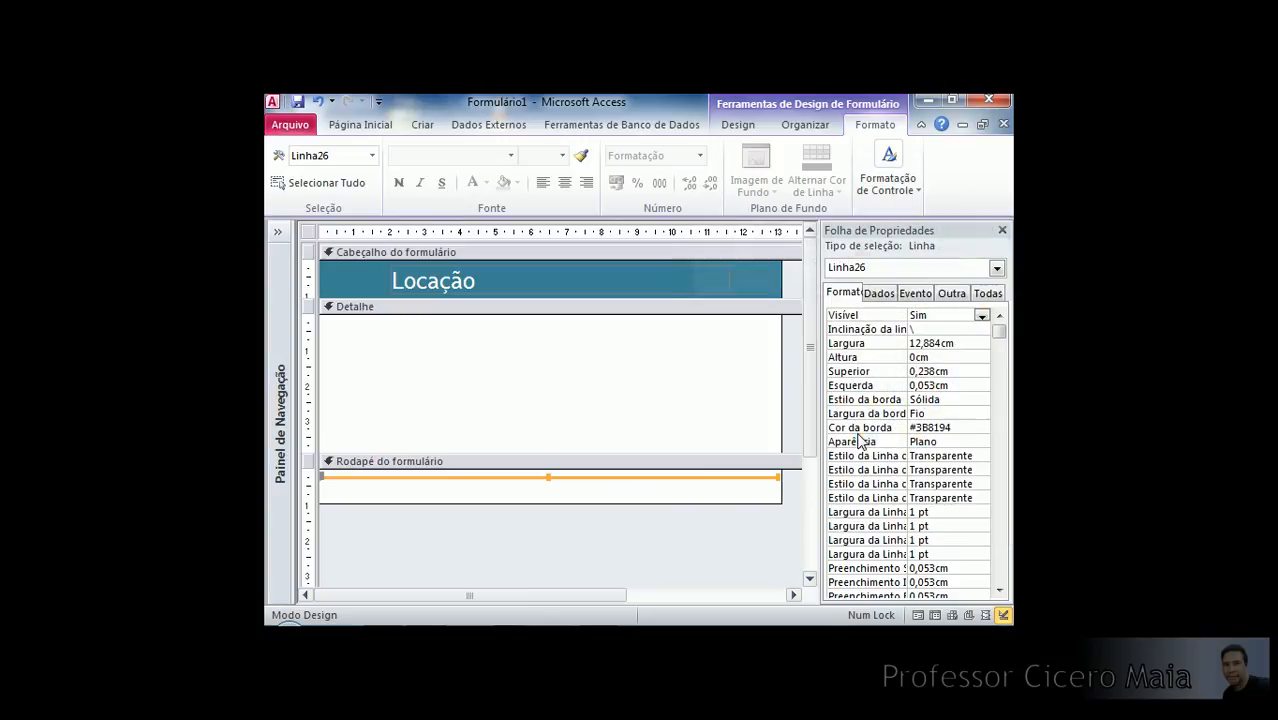
Thicken the footer line using the third thickness option in the line weight choices.
left_click(888, 176)
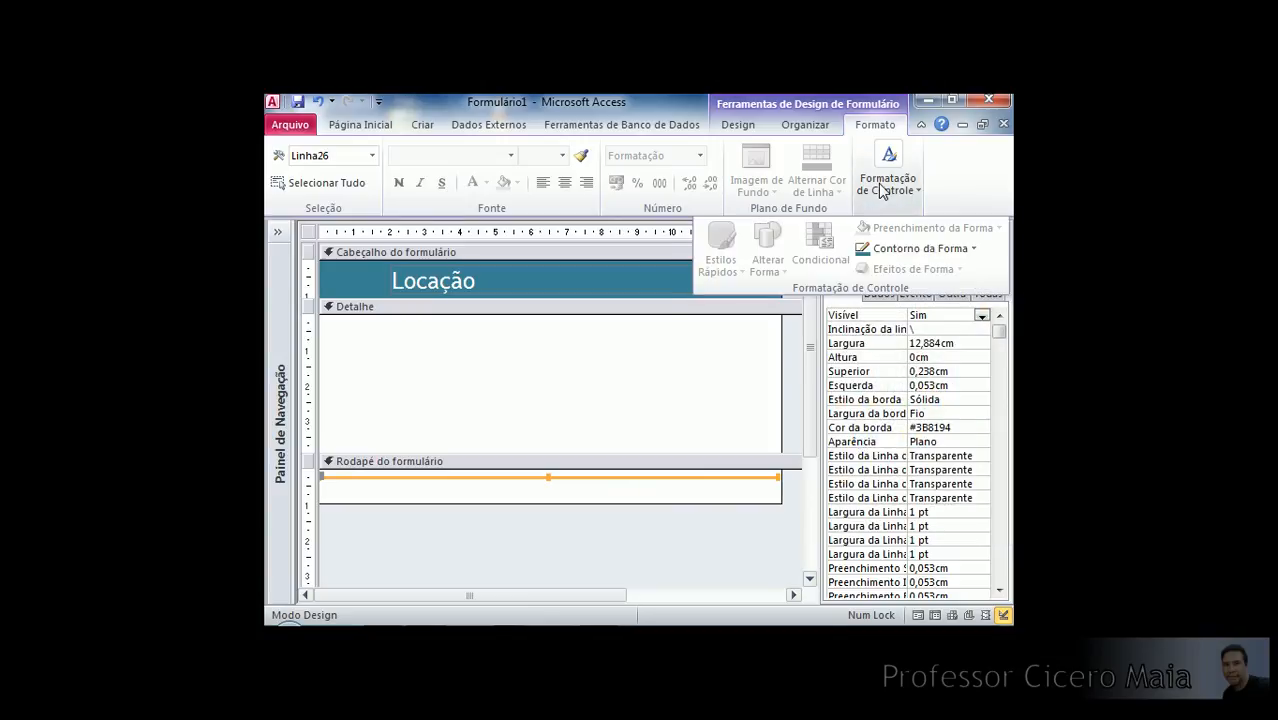
left_click(928, 250)
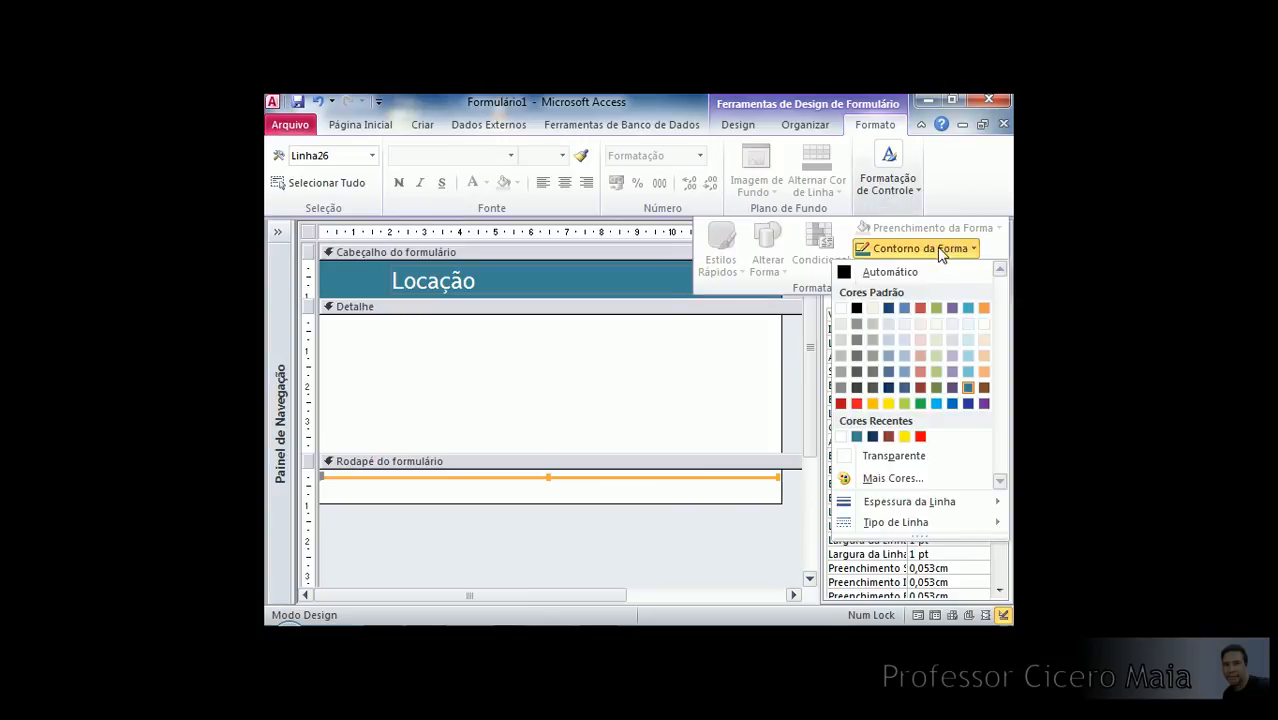
mouse_move(906, 508)
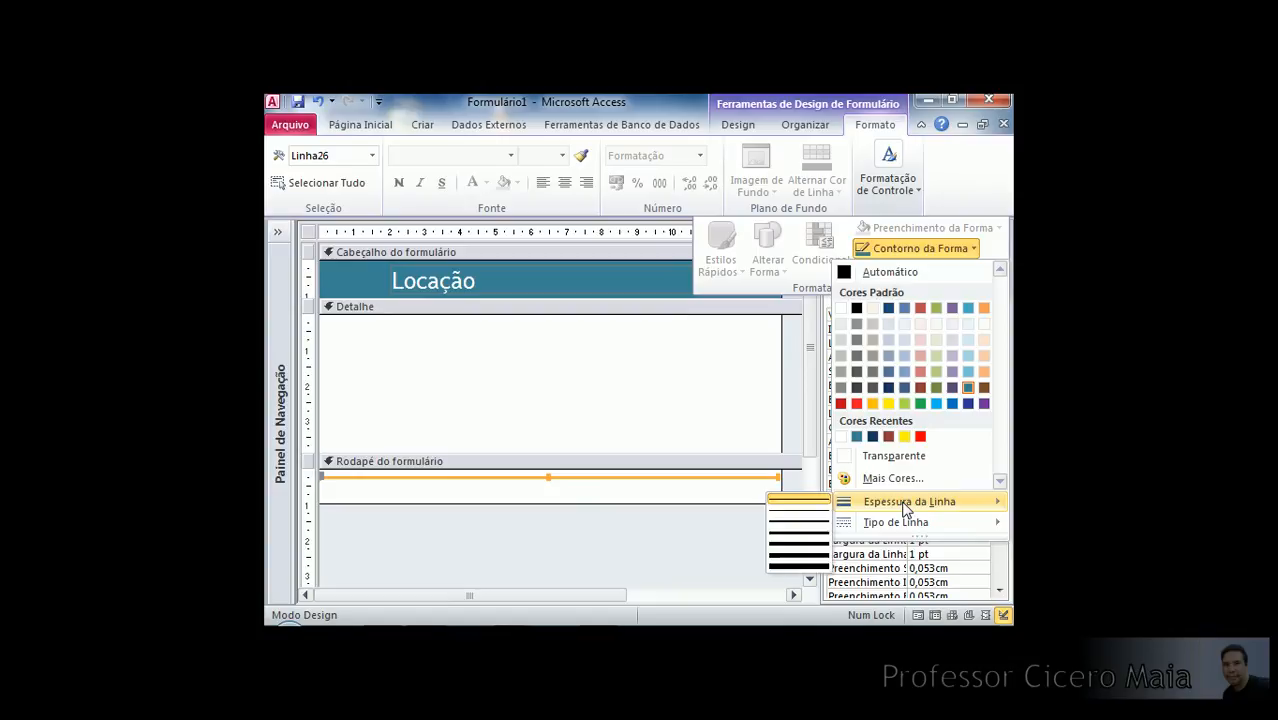
left_click(800, 521)
left_click(730, 494)
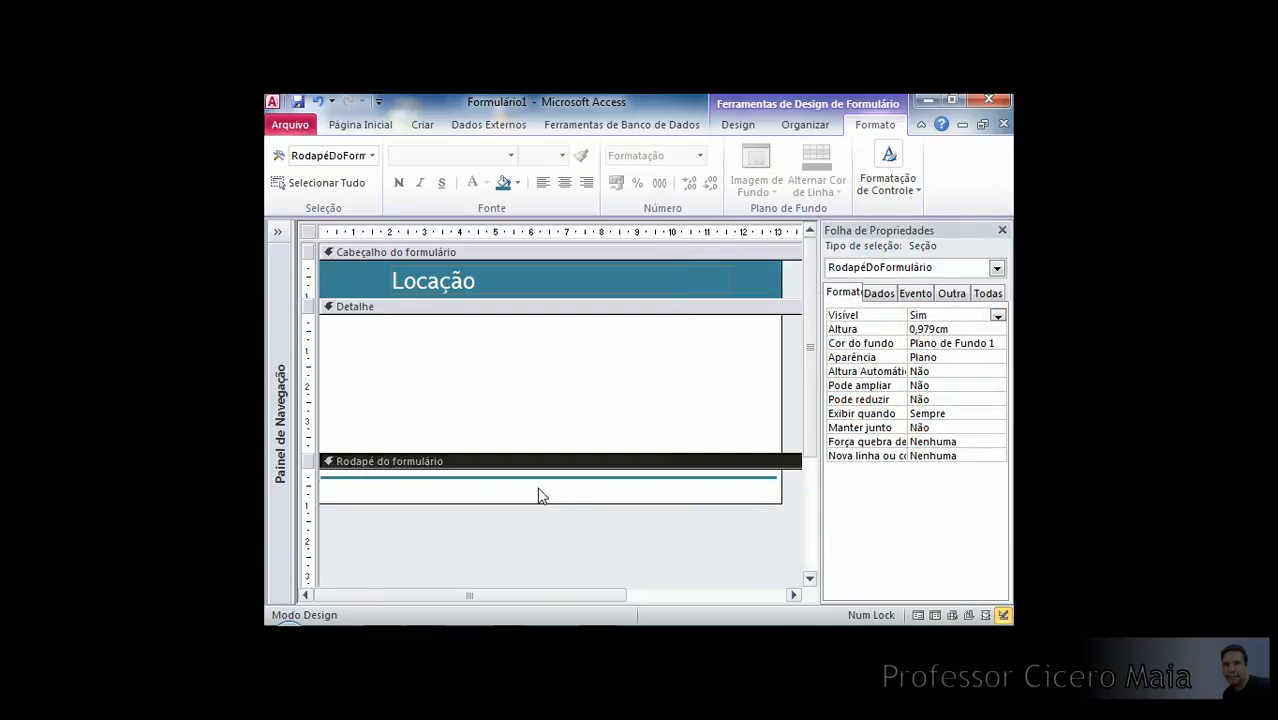
Nudge the teal line up three steps, closer to the footer's upper edge.
left_click(566, 477)
key("Up")
key("Up")
key("Up")
left_click(660, 500)
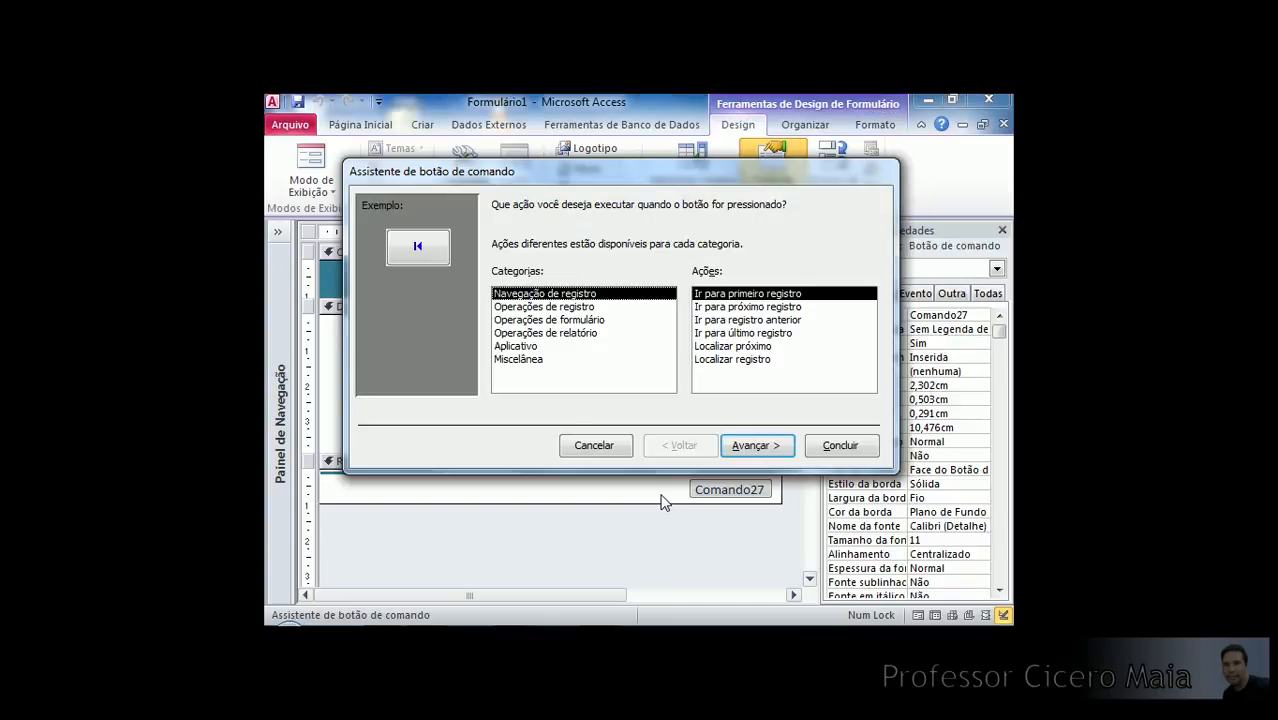
left_click(596, 445)
key("Delete")
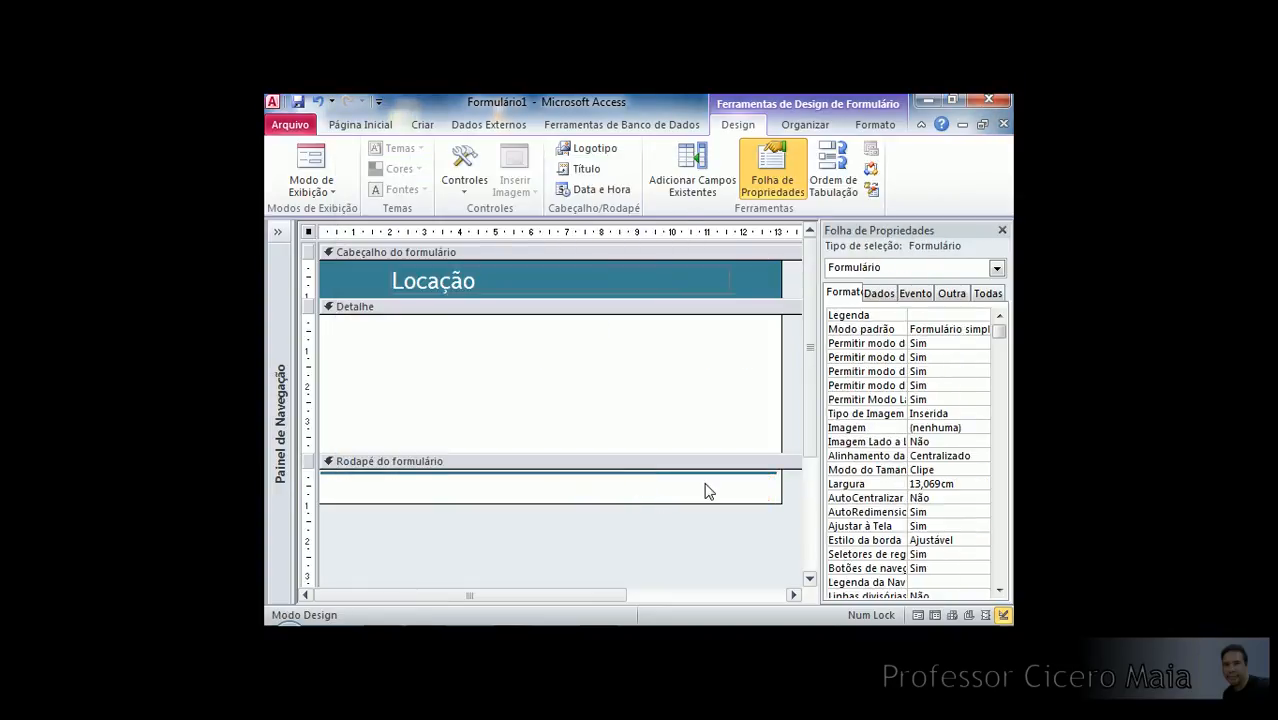
Place a command button about 2.28 cm wide and 0.53 cm high at the right end of the form footer.
left_click(705, 490)
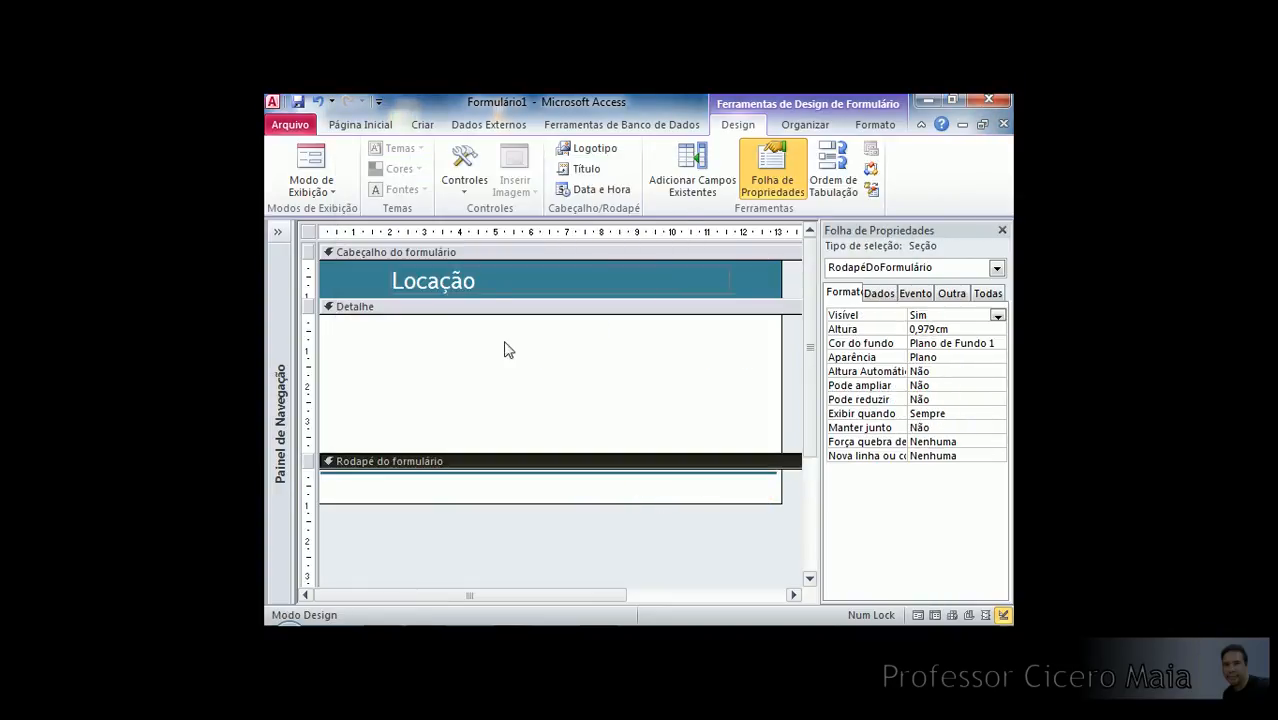
left_click(464, 183)
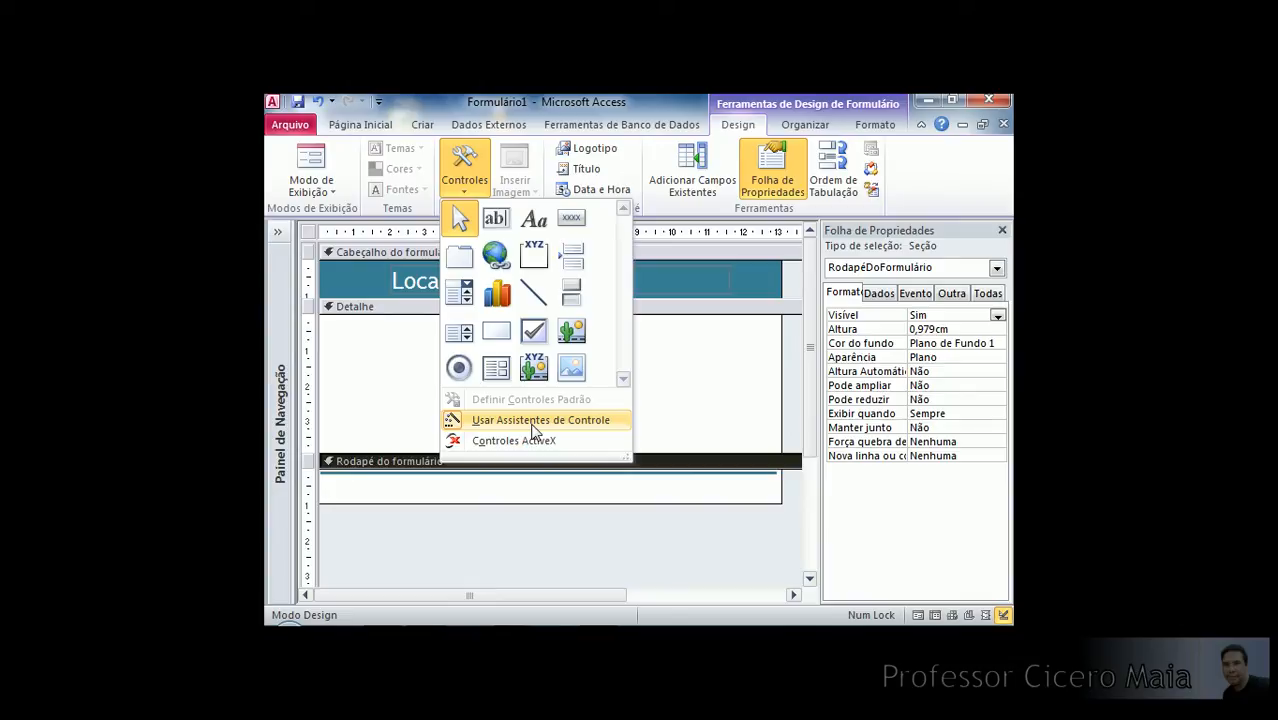
left_click(573, 232)
left_click_drag(687, 481, 773, 500)
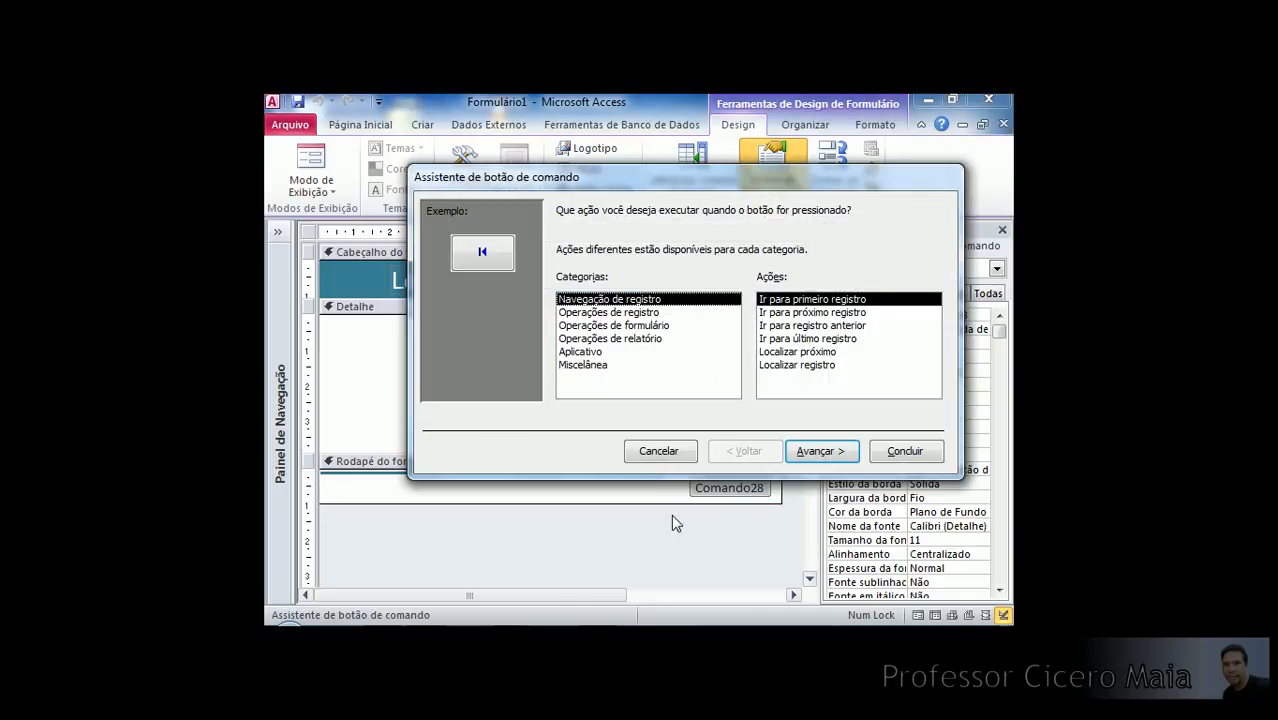
Assign the button the Fechar formulário action from the Operações de formulário category and proceed to its text or image choice.
left_click_drag(679, 190, 617, 180)
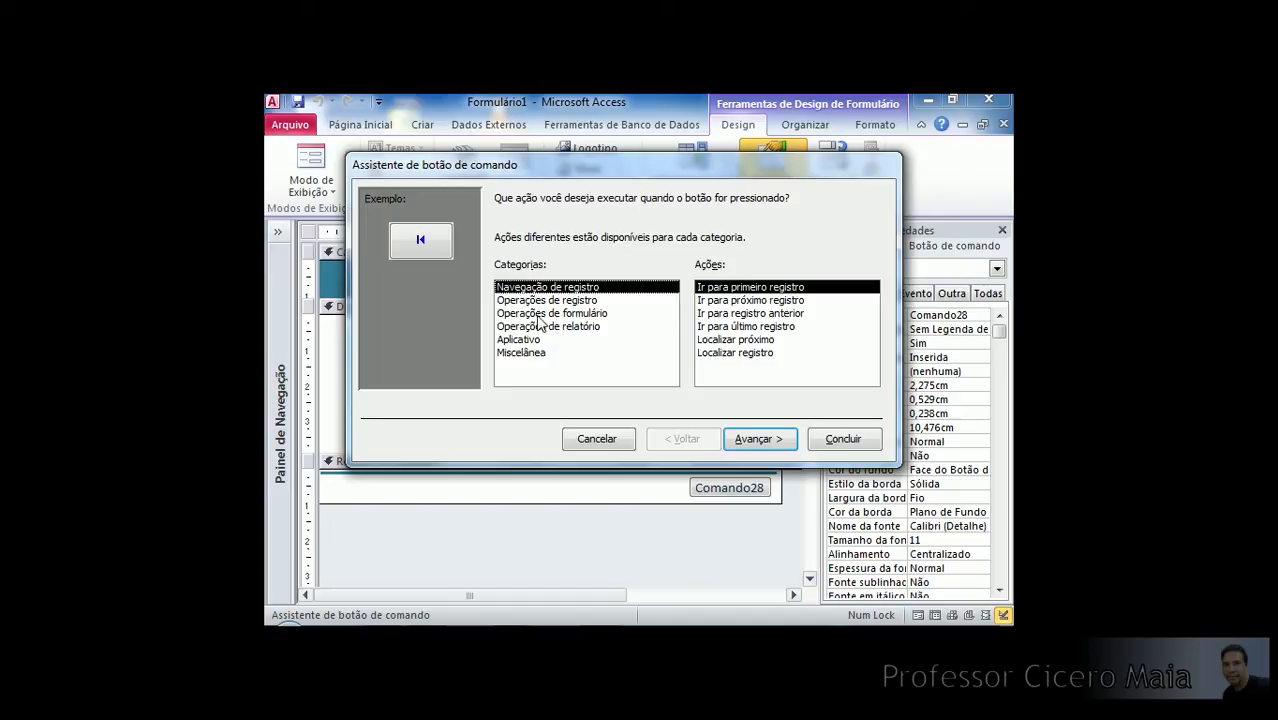
left_click(595, 317)
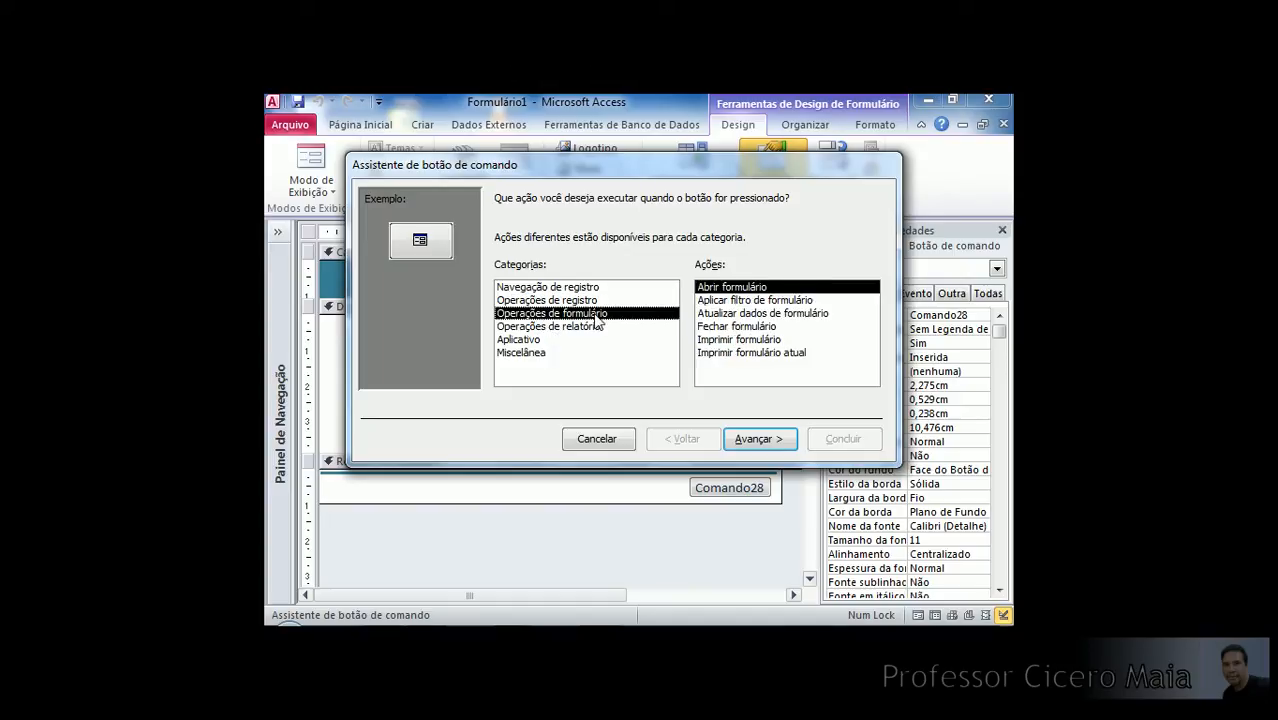
left_click(722, 327)
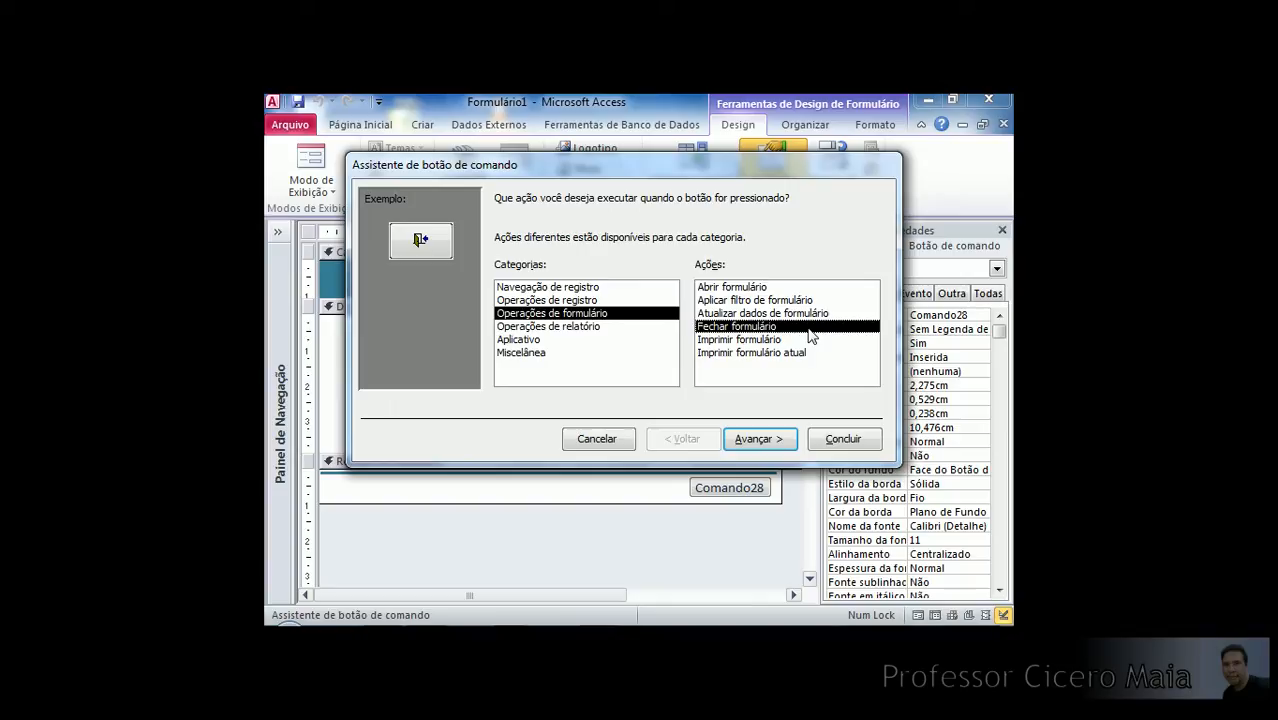
left_click(758, 438)
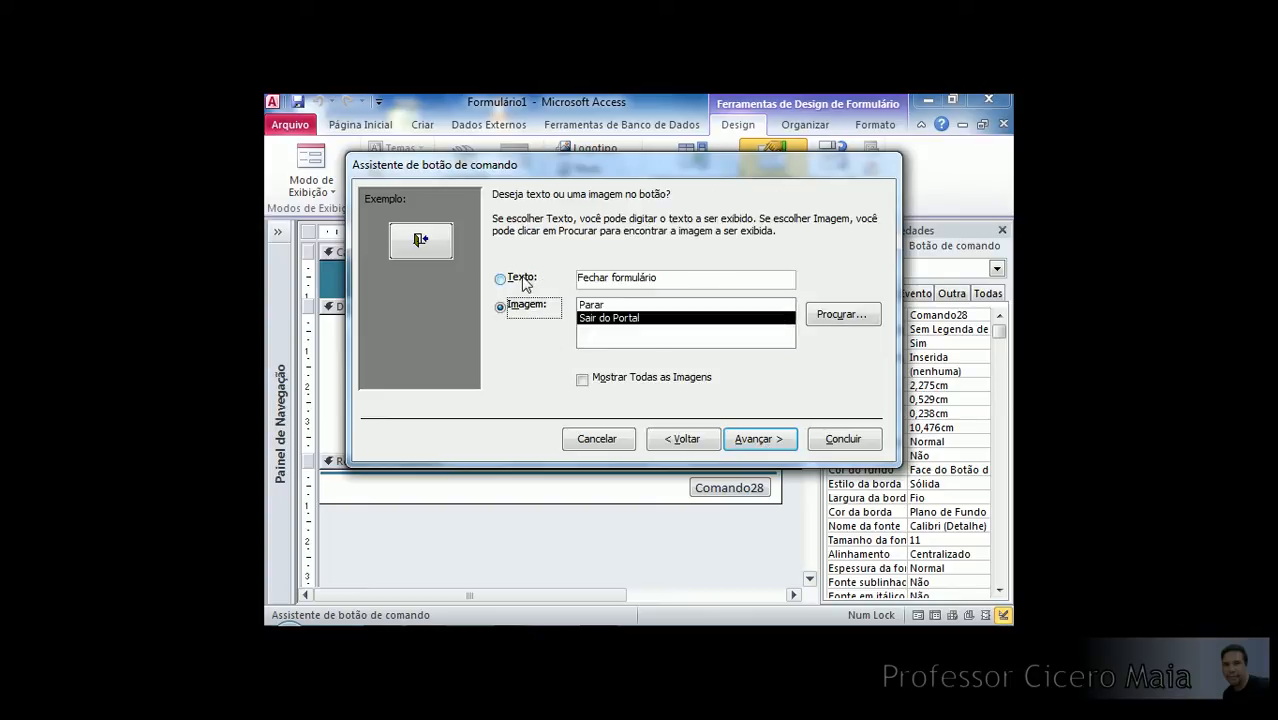
Give the command button a text label instead of an image, shorten it to Fechar, and proceed to the naming stage.
left_click(594, 309)
left_click(597, 319)
left_click(595, 307)
left_click(597, 319)
left_click(595, 307)
left_click(597, 319)
left_click(530, 284)
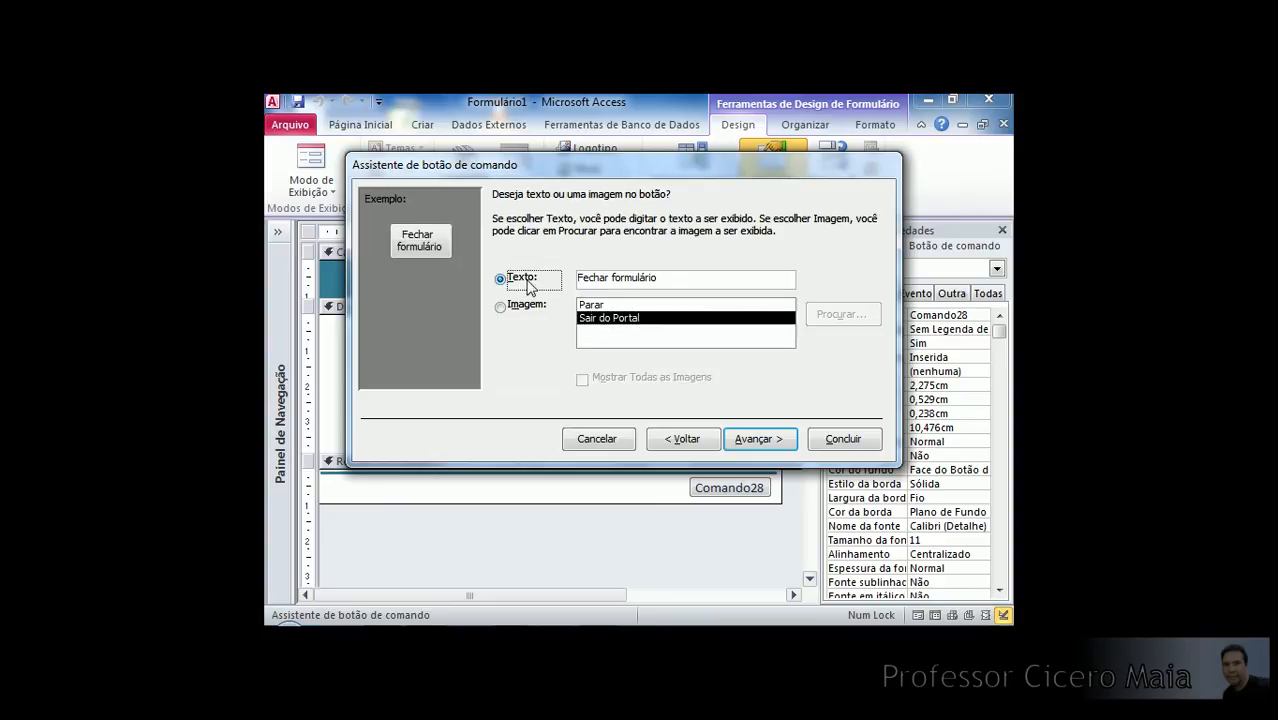
left_click(697, 279)
key("BackSpace")
key("BackSpace")
key("BackSpace")
key("BackSpace")
key("BackSpace")
key("BackSpace")
key("BackSpace")
key("BackSpace")
key("BackSpace")
key("BackSpace")
key("BackSpace")
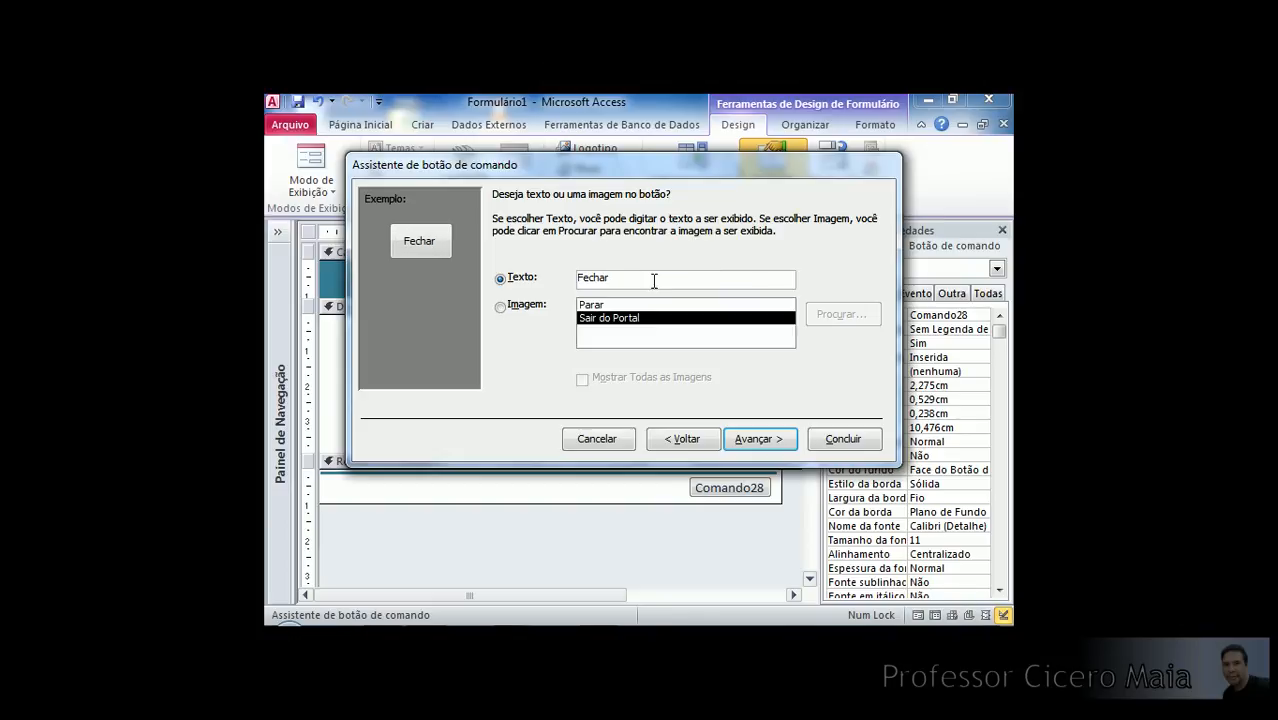
left_click(757, 440)
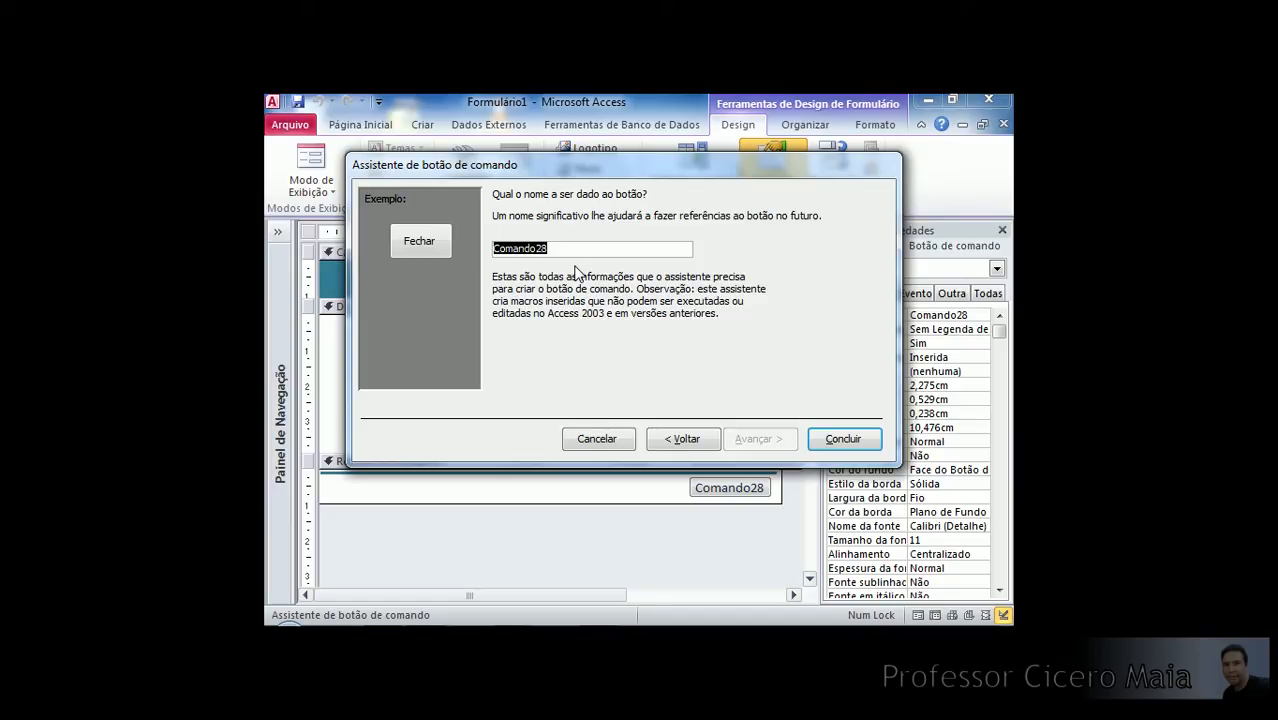
Name the command button btnFechar and finish the button wizard.
type("btn")
type("Fechar")
left_click(833, 437)
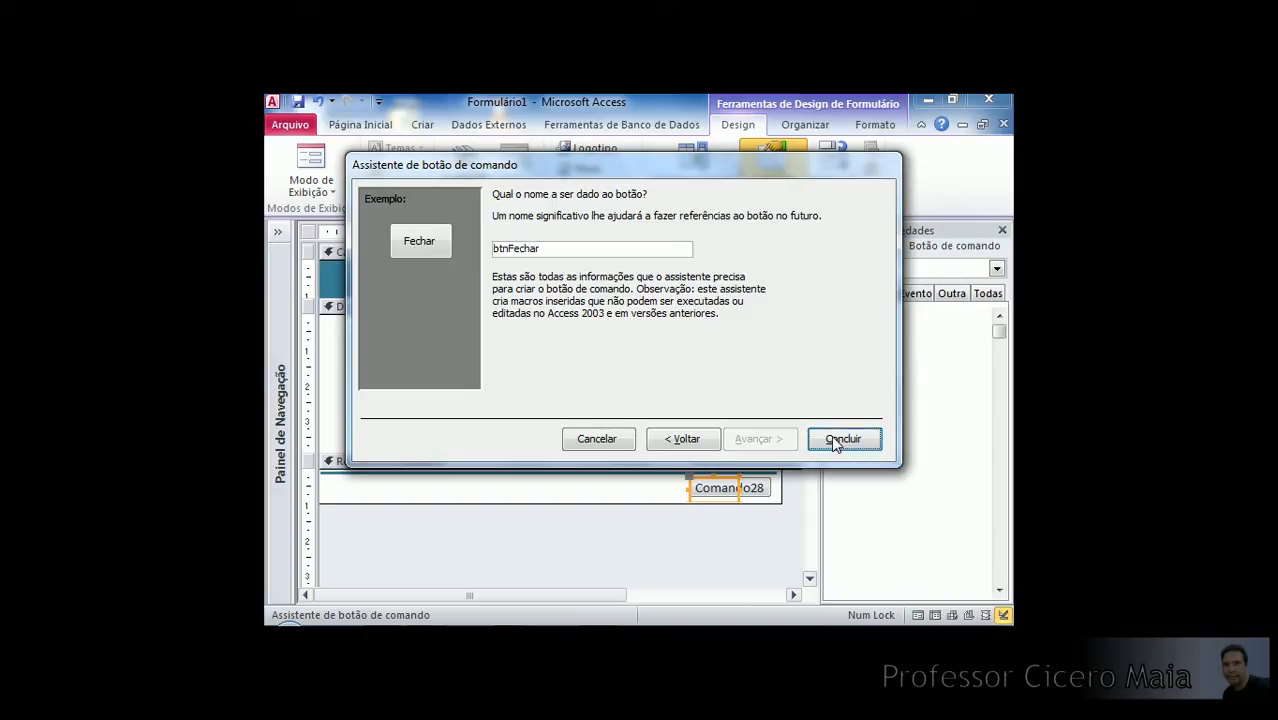
left_click(722, 439)
Widen the Fechar button to about 2.3 cm and reduce its height by three small steps.
left_click(710, 490)
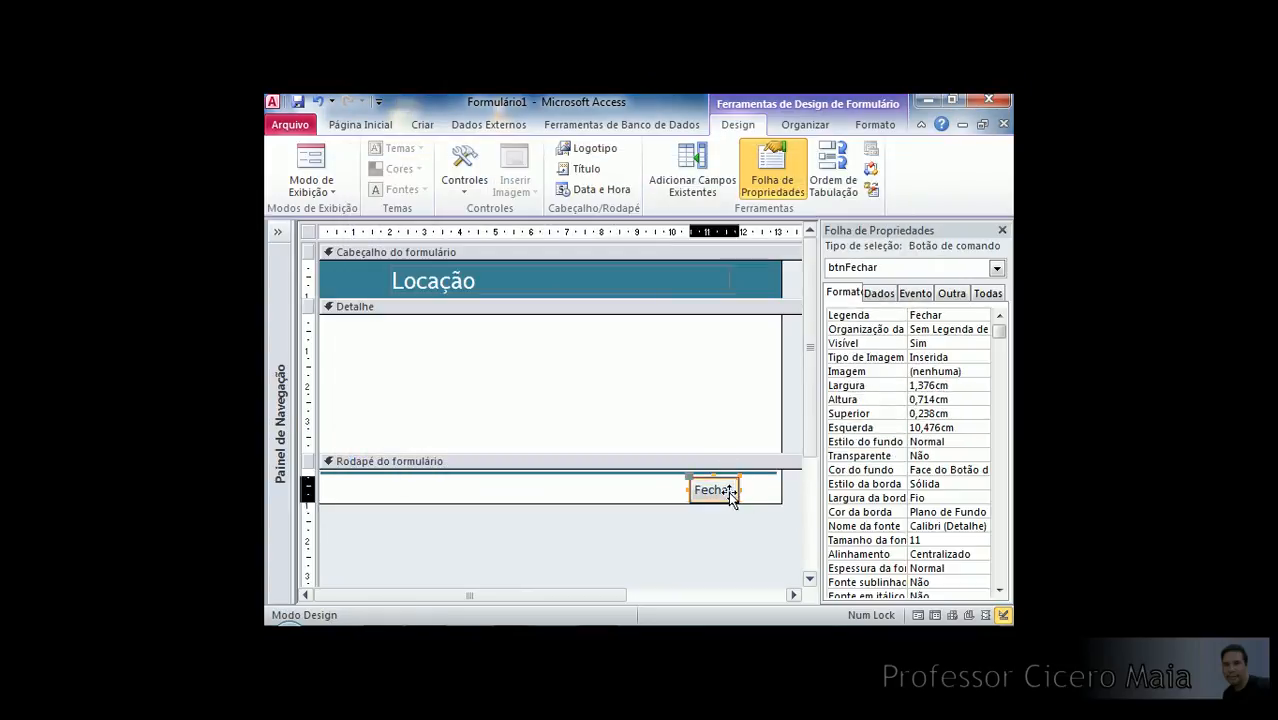
left_click_drag(739, 489, 774, 490)
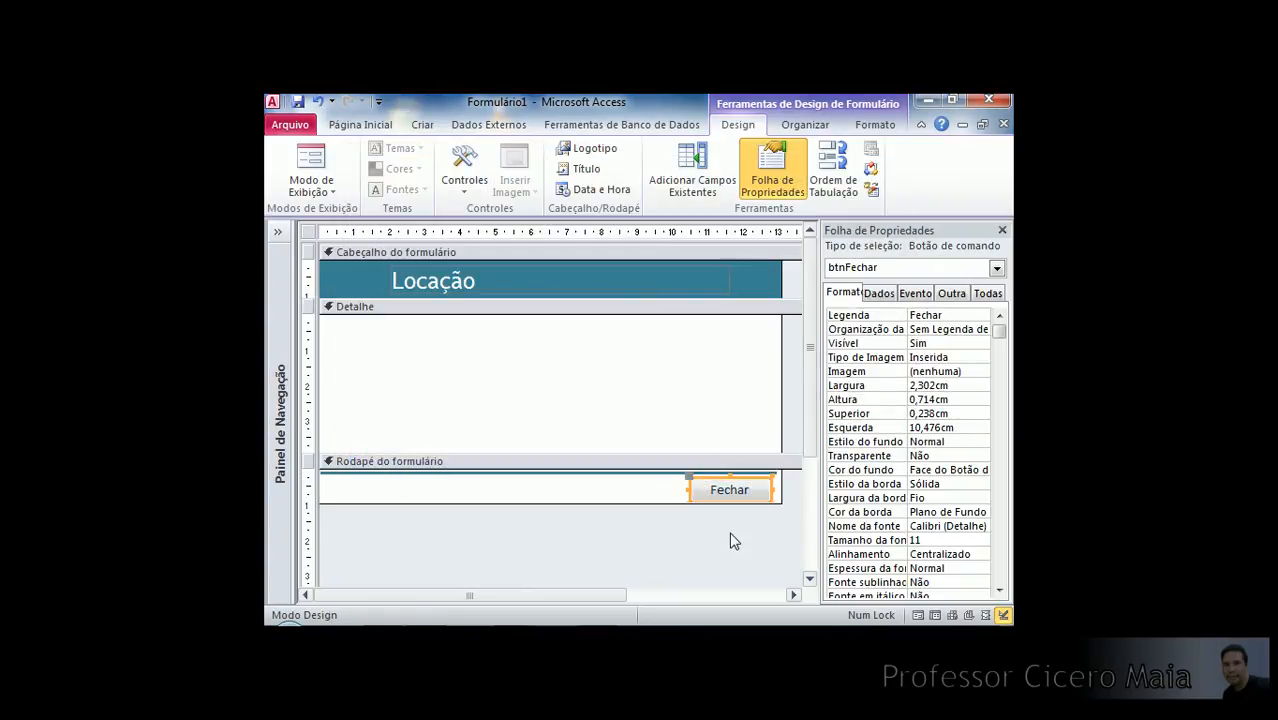
key("shift+Up")
key("shift+Up")
key("shift+Up")
left_click(730, 540)
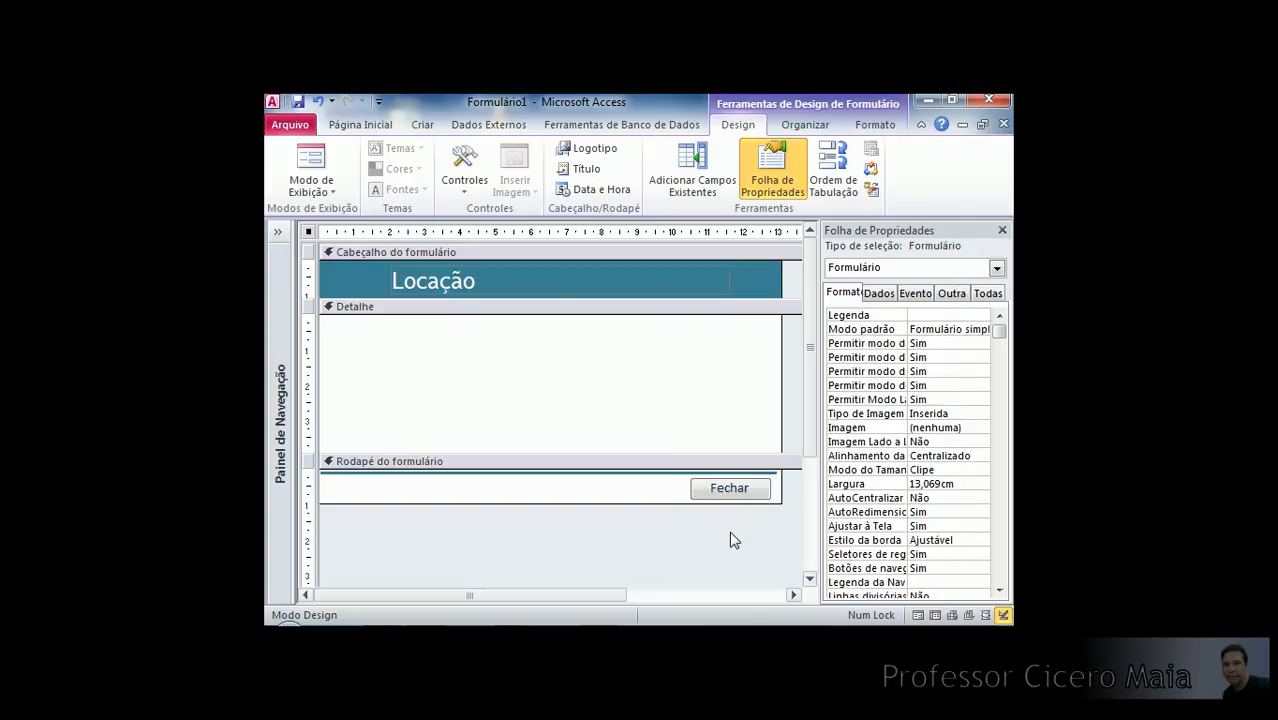
Close the property sheet, restore the form from its maximized state, and shrink its window to fit the form's width.
left_click(660, 390)
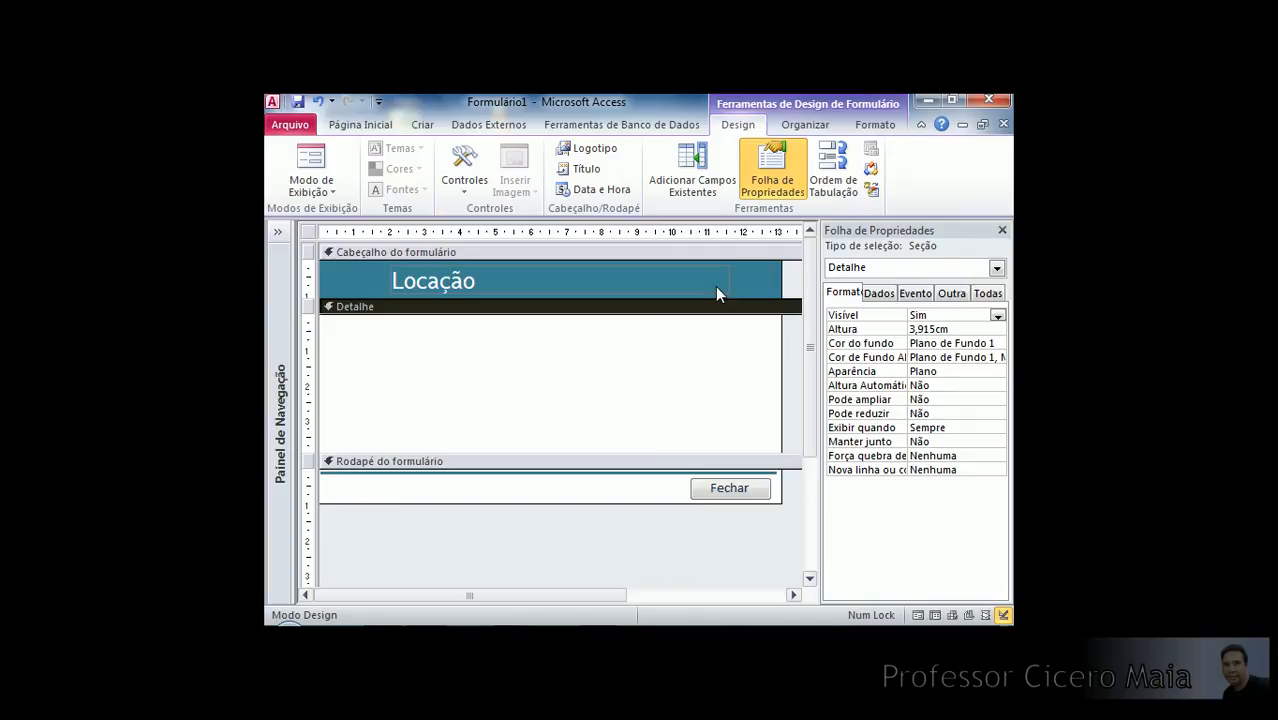
left_click(1002, 232)
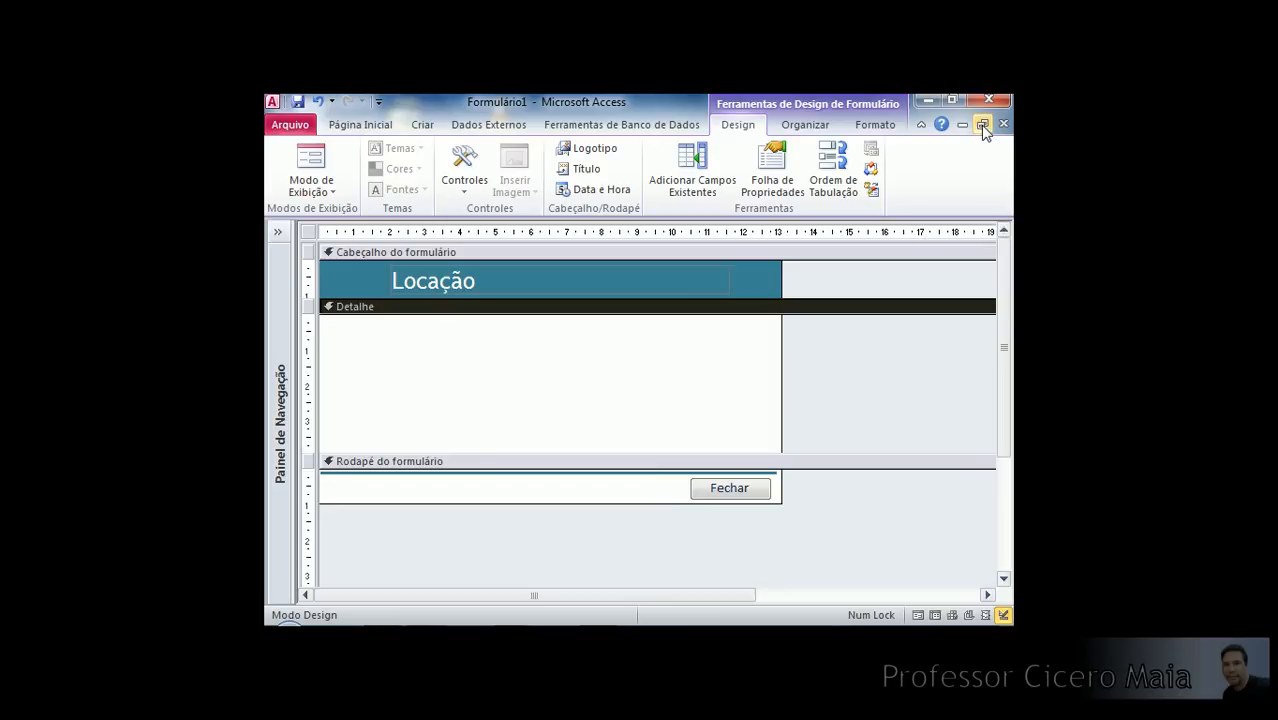
left_click(983, 125)
mouse_move(644, 257)
left_mouse_down()
mouse_move(693, 255)
mouse_move(667, 248)
left_mouse_up()
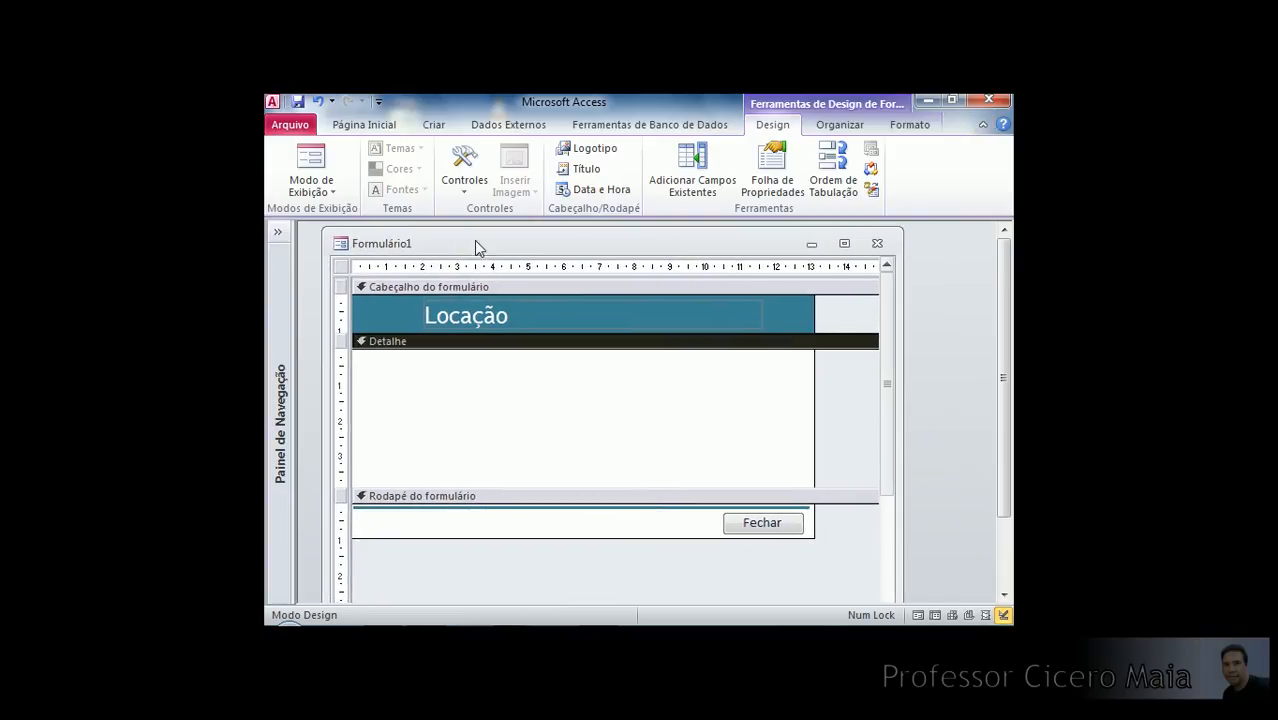
left_click_drag(459, 228, 478, 249)
left_click_drag(914, 578, 848, 563)
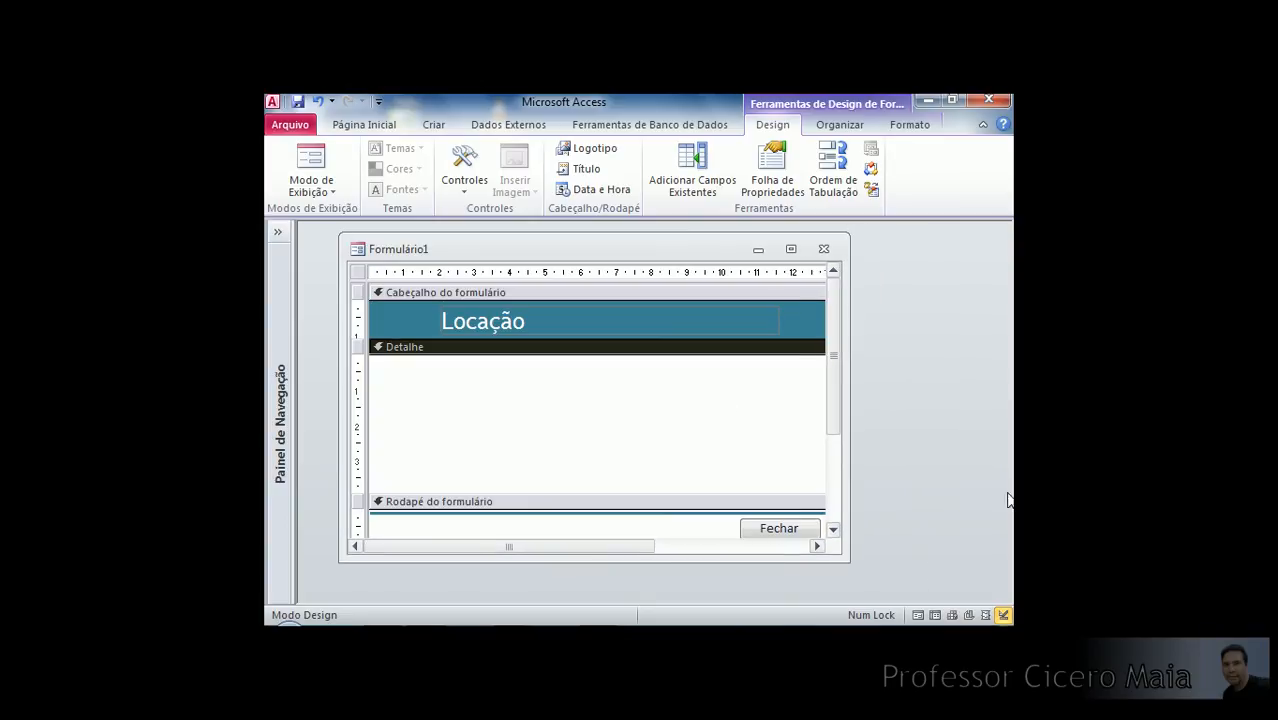
mouse_move(628, 243)
left_mouse_down()
mouse_move(716, 246)
mouse_move(640, 247)
left_mouse_up()
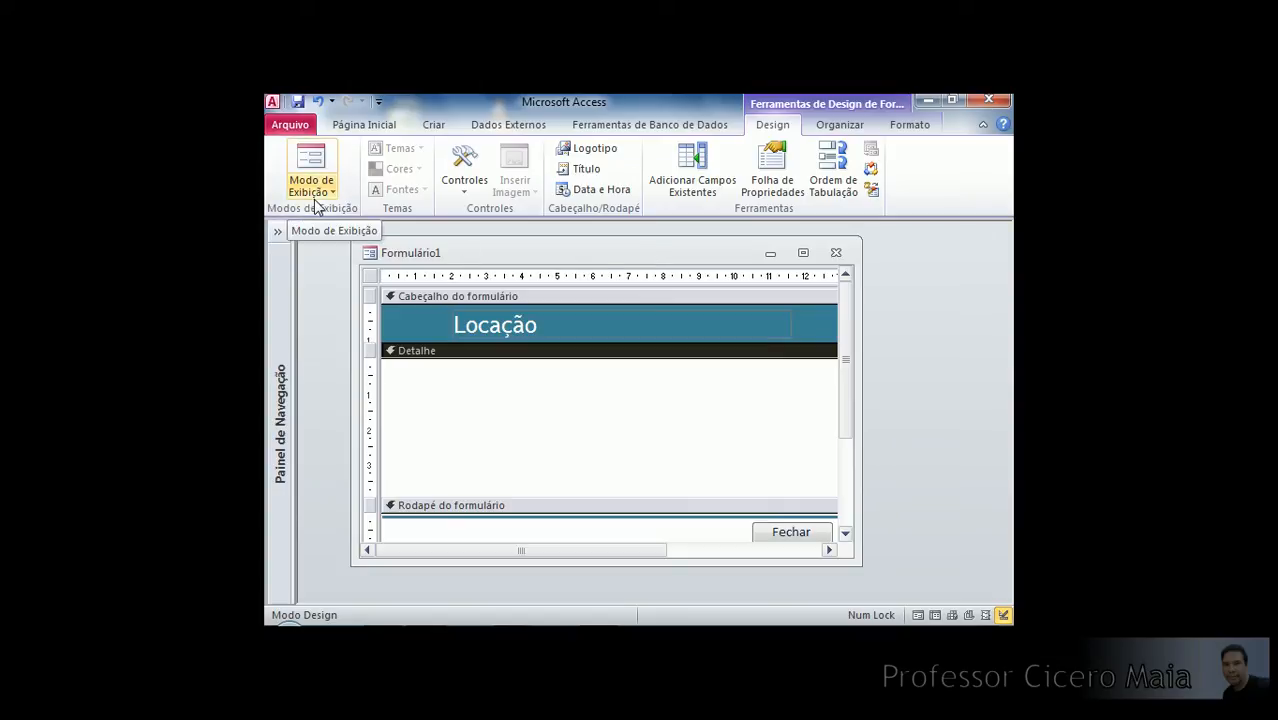
Save the form under the name frmLocacao.
left_click(298, 101)
left_click_drag(621, 247, 635, 392)
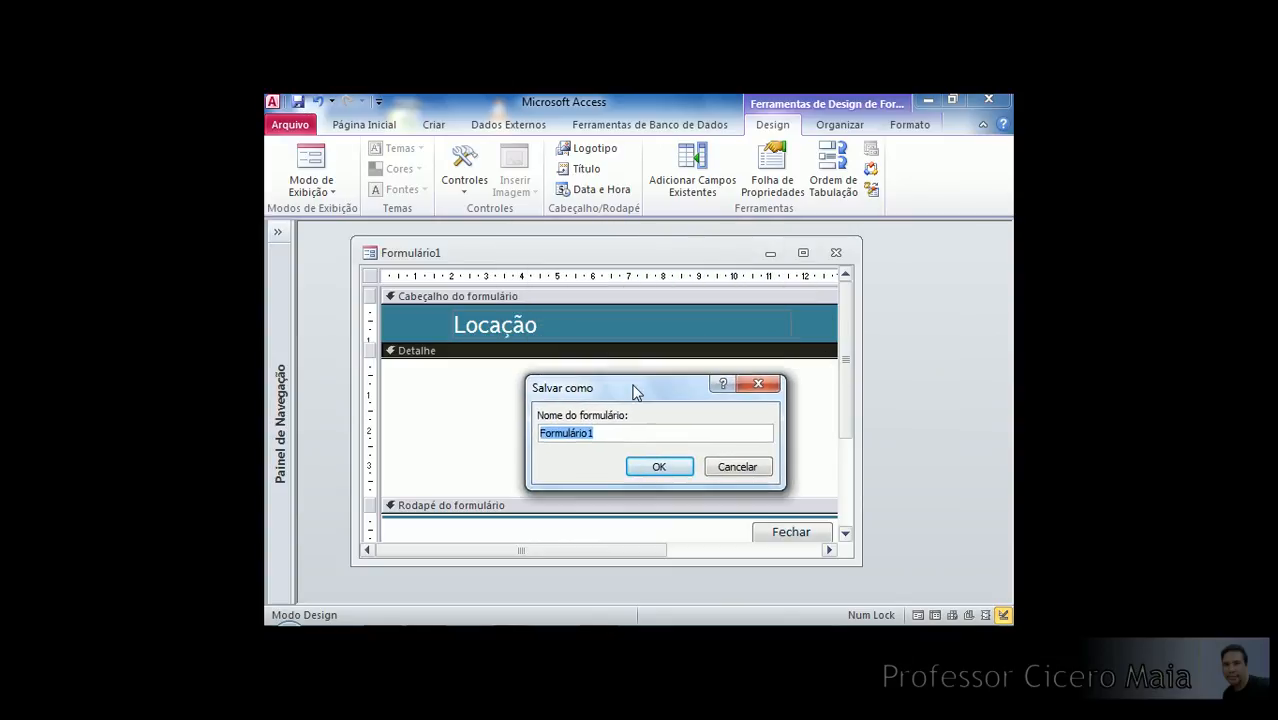
type("frmLocacao")
left_click(655, 466)
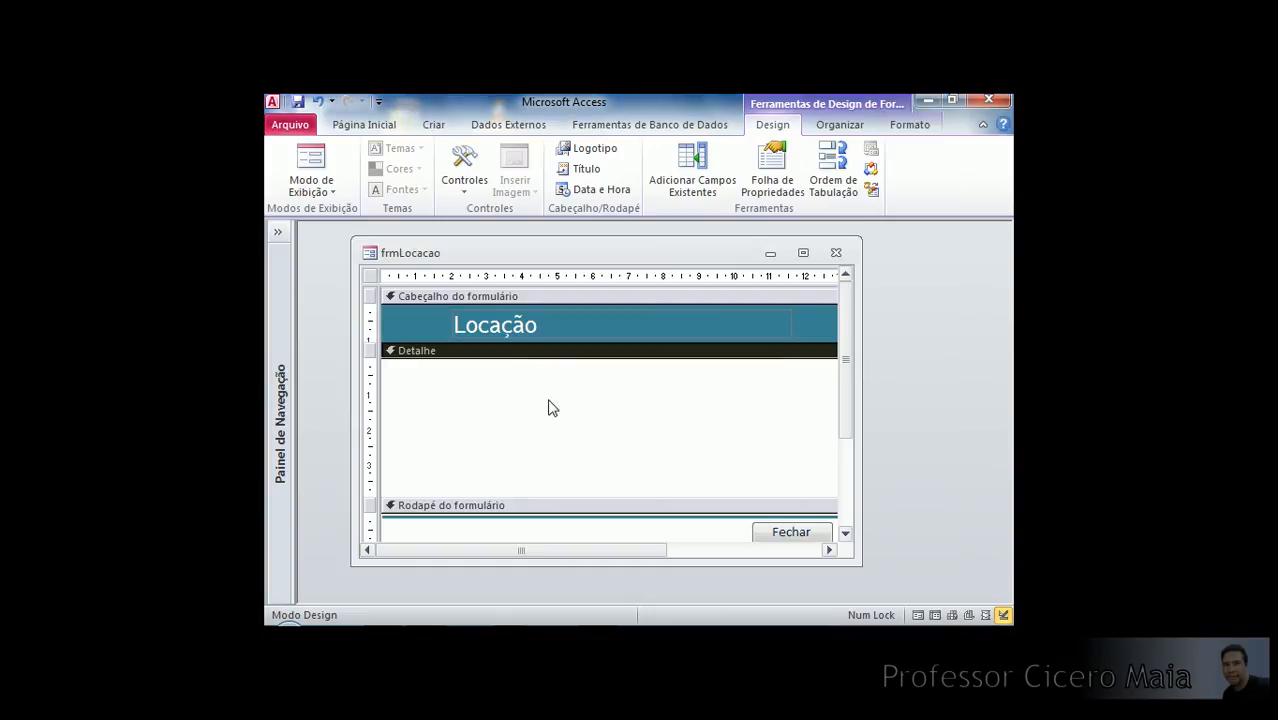
Run the form in form view and test its Fechar button.
left_click(320, 168)
mouse_move(610, 248)
left_mouse_down()
mouse_move(650, 251)
mouse_move(630, 250)
left_mouse_up()
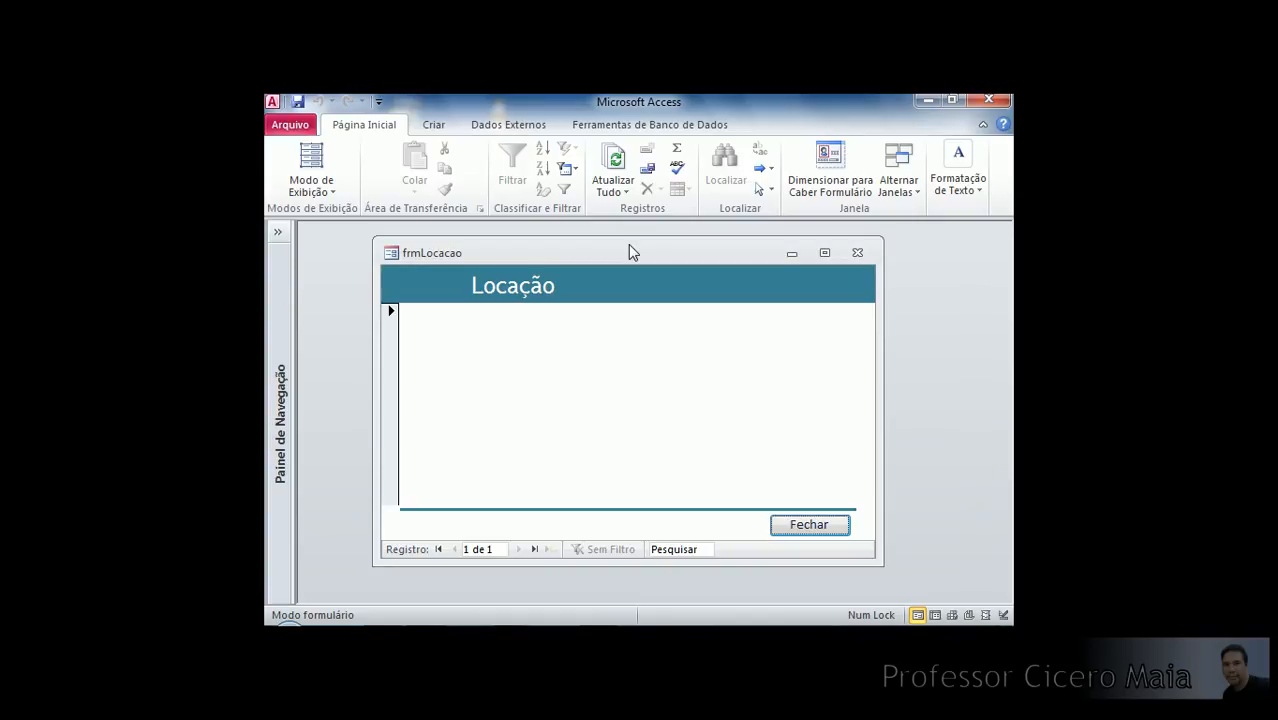
left_click(814, 526)
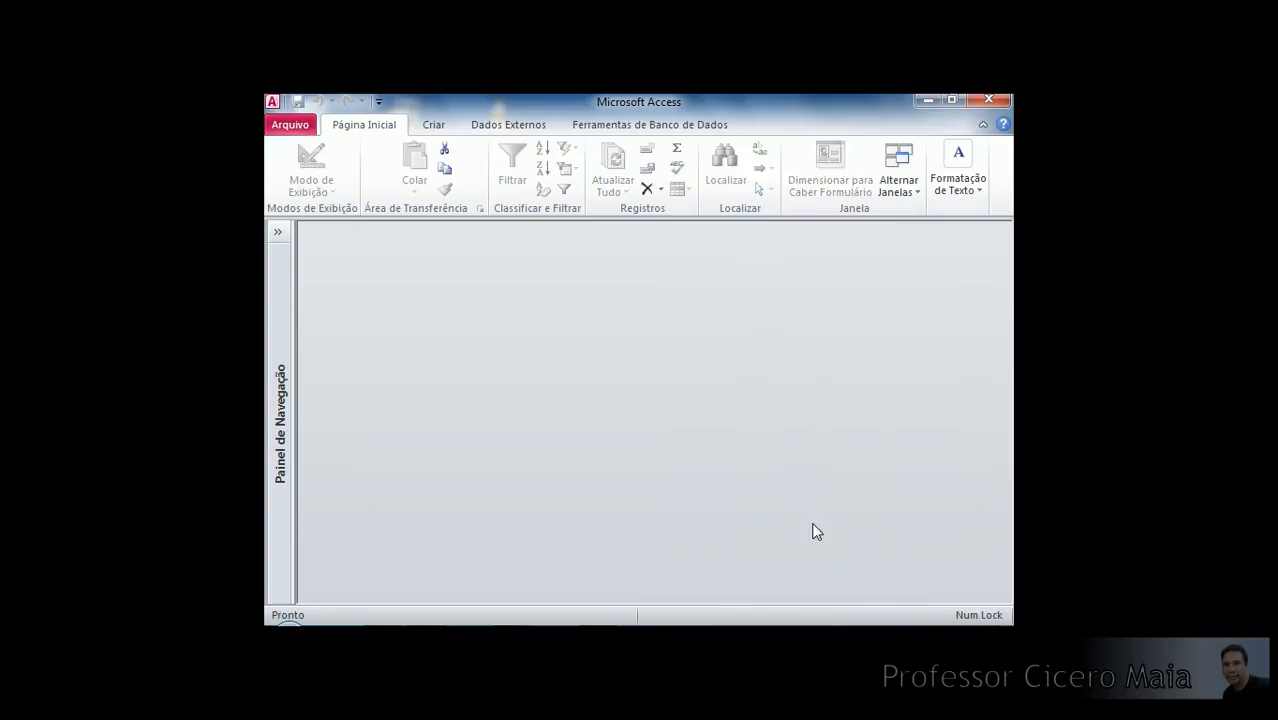
Expand the list of database objects, reopen the frmLocacao form, and reposition its window slightly.
left_click(285, 250)
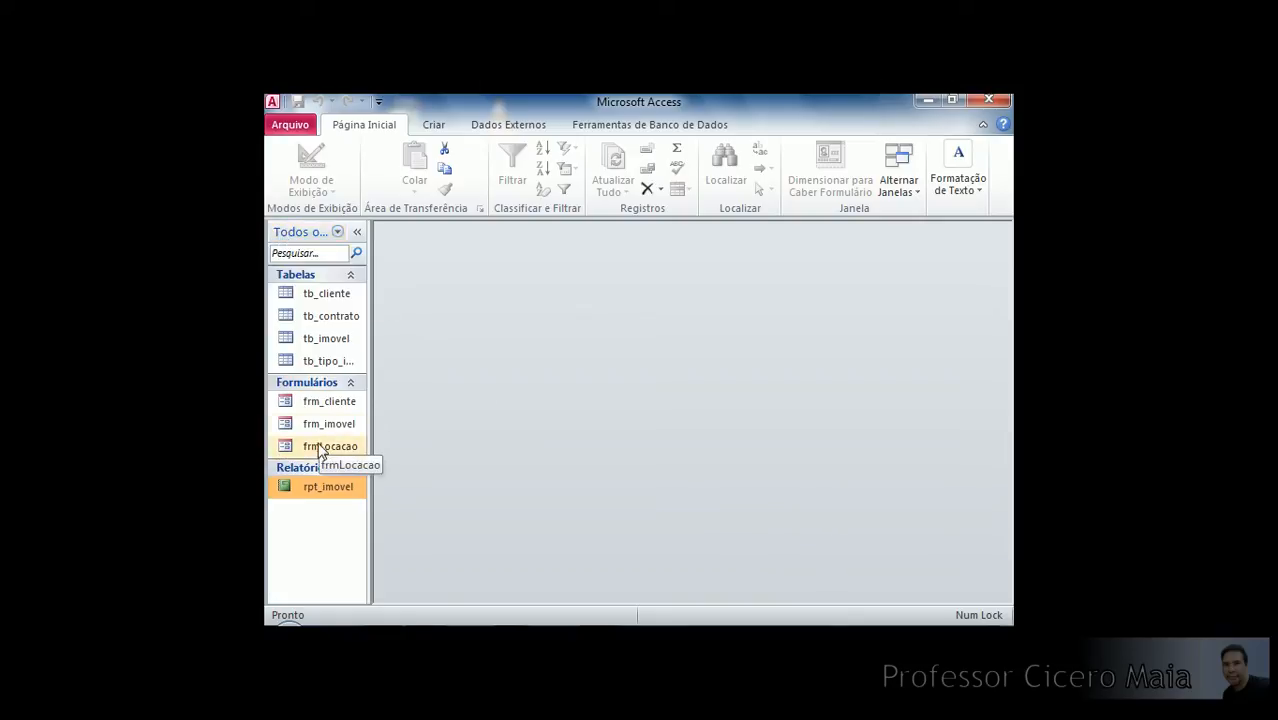
double_click(330, 446)
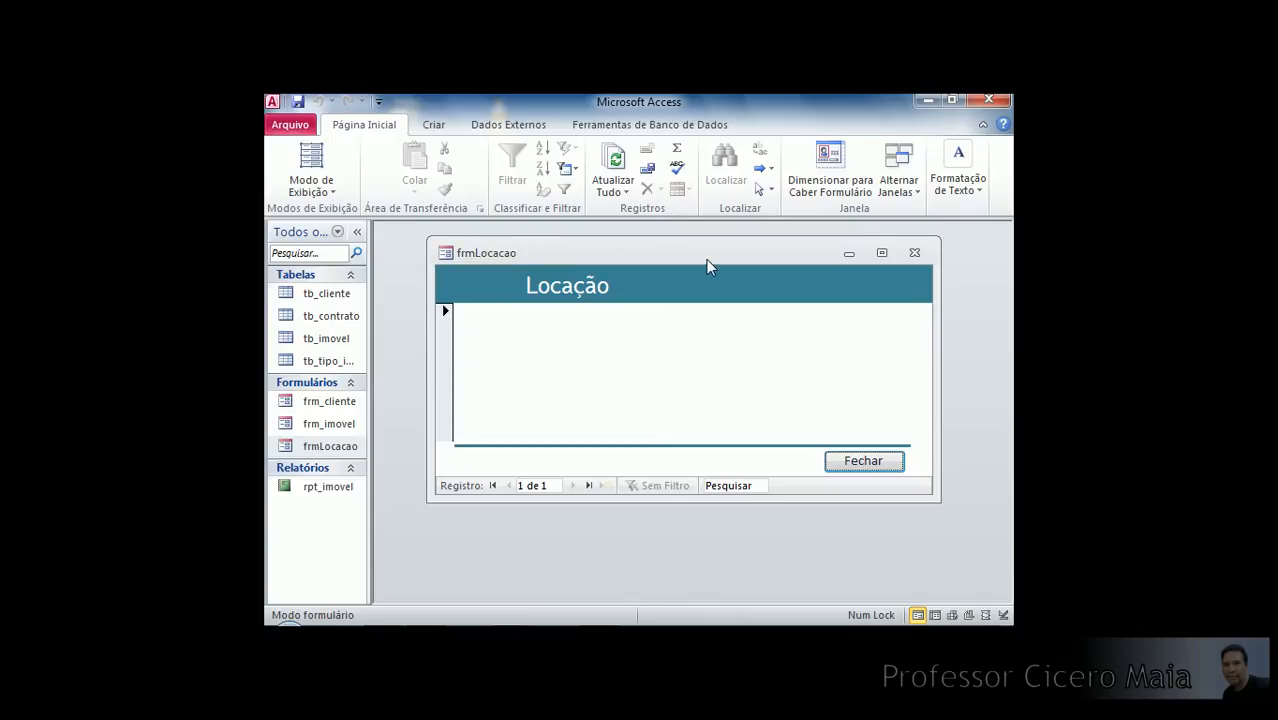
left_click_drag(705, 260, 724, 269)
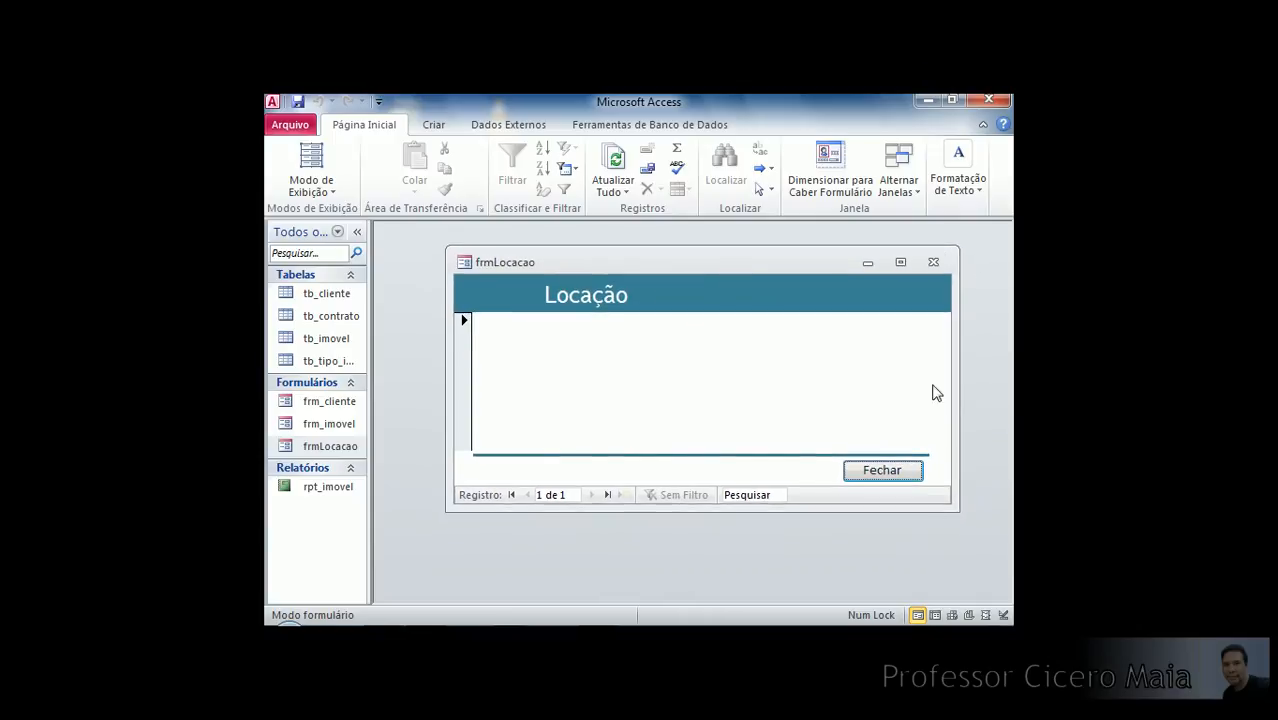
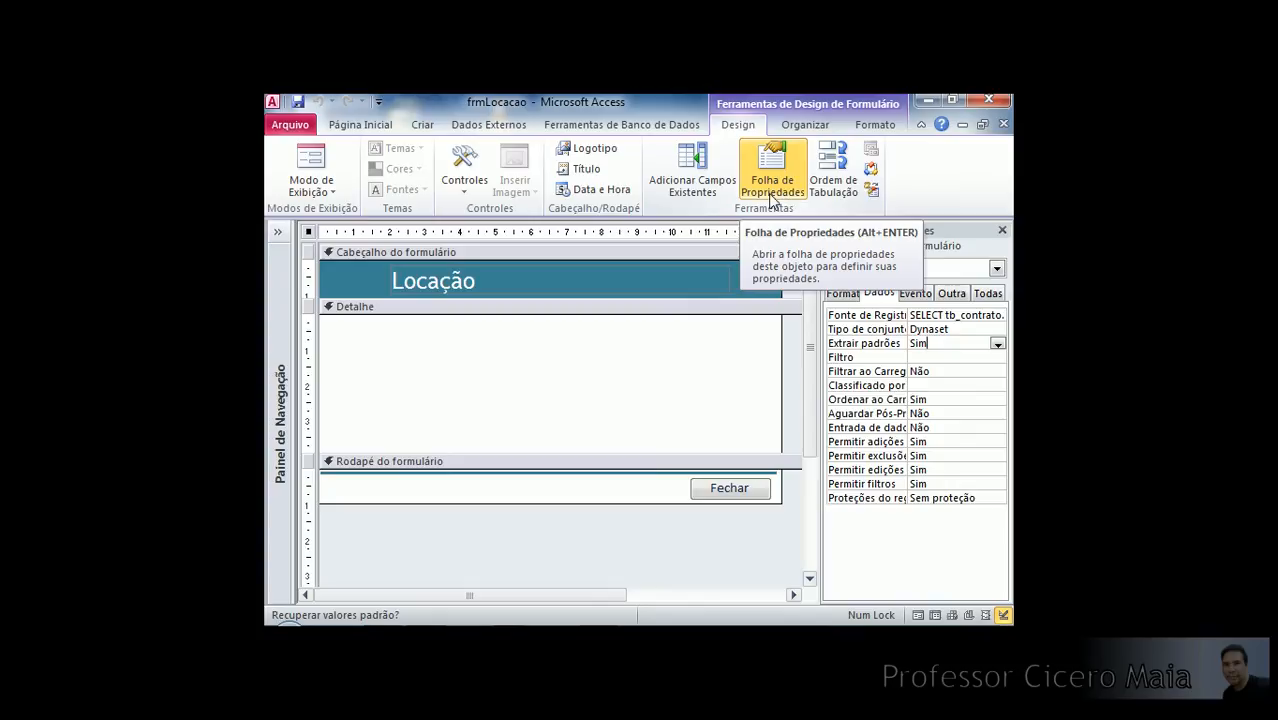
Show the existing fields and place ctr_id with its label near the upper edge of the form's detail section.
left_click(678, 184)
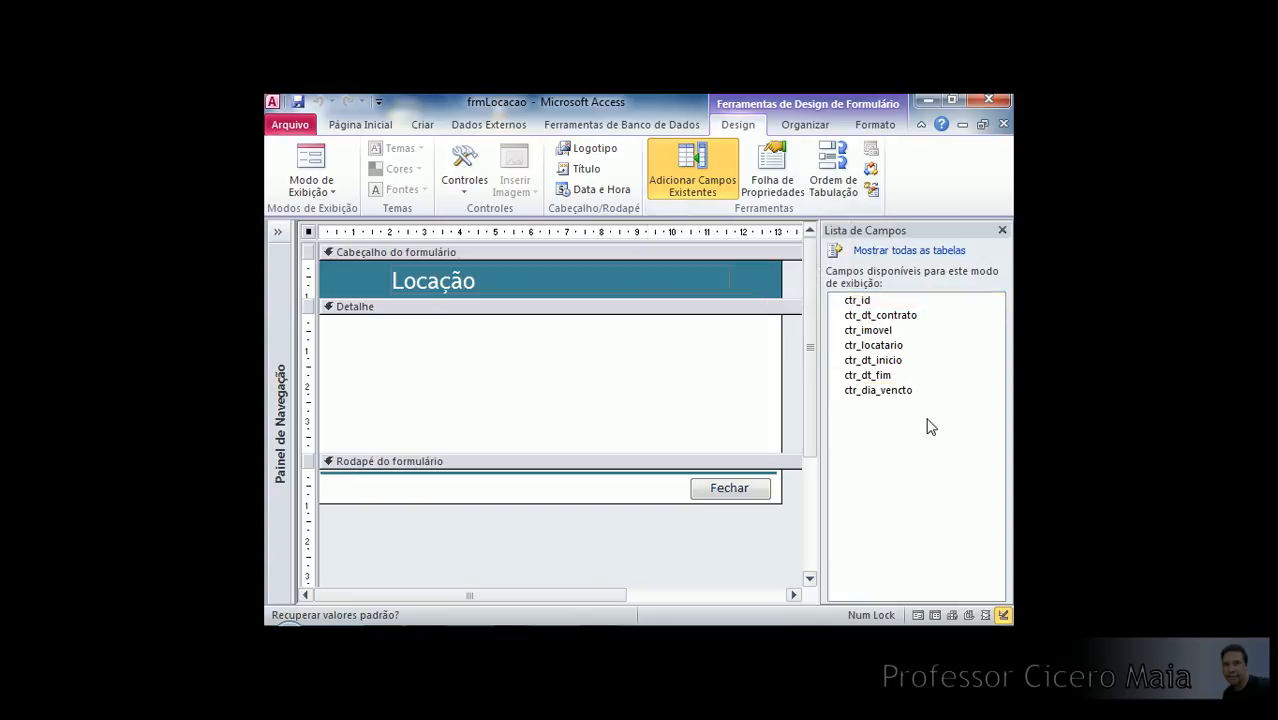
left_click(864, 304)
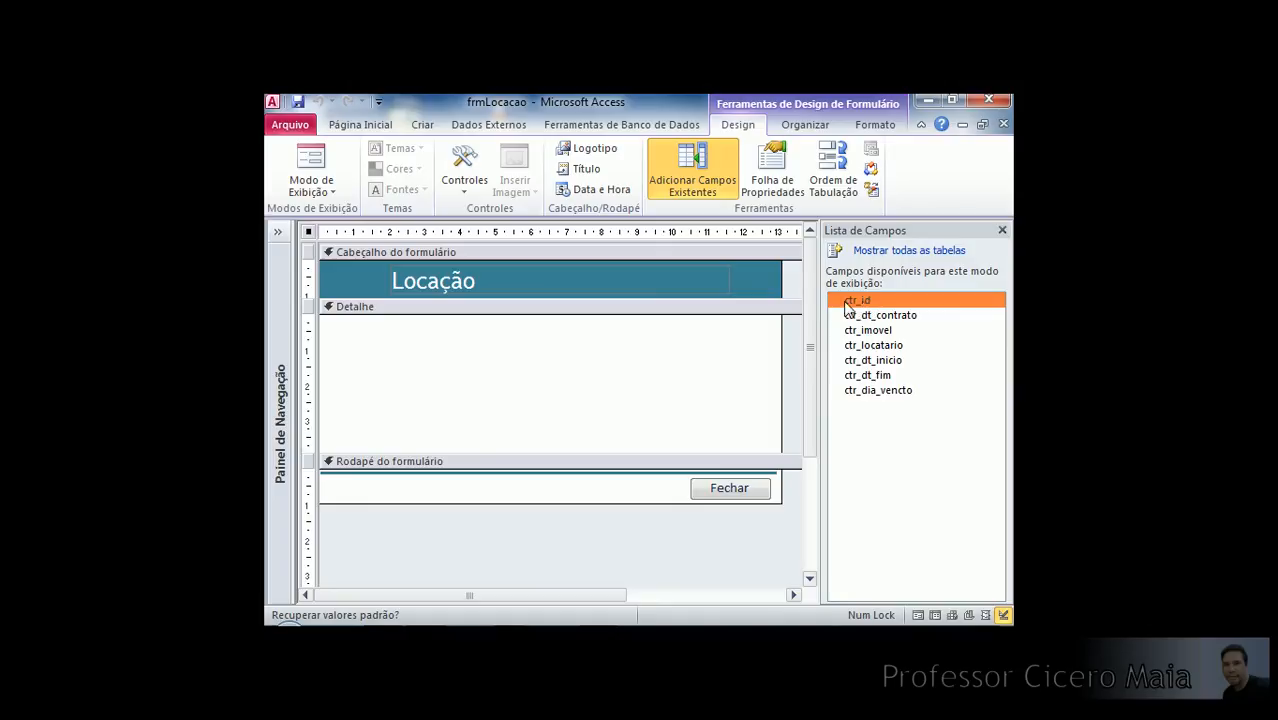
left_click_drag(864, 306, 487, 337)
left_click(662, 359)
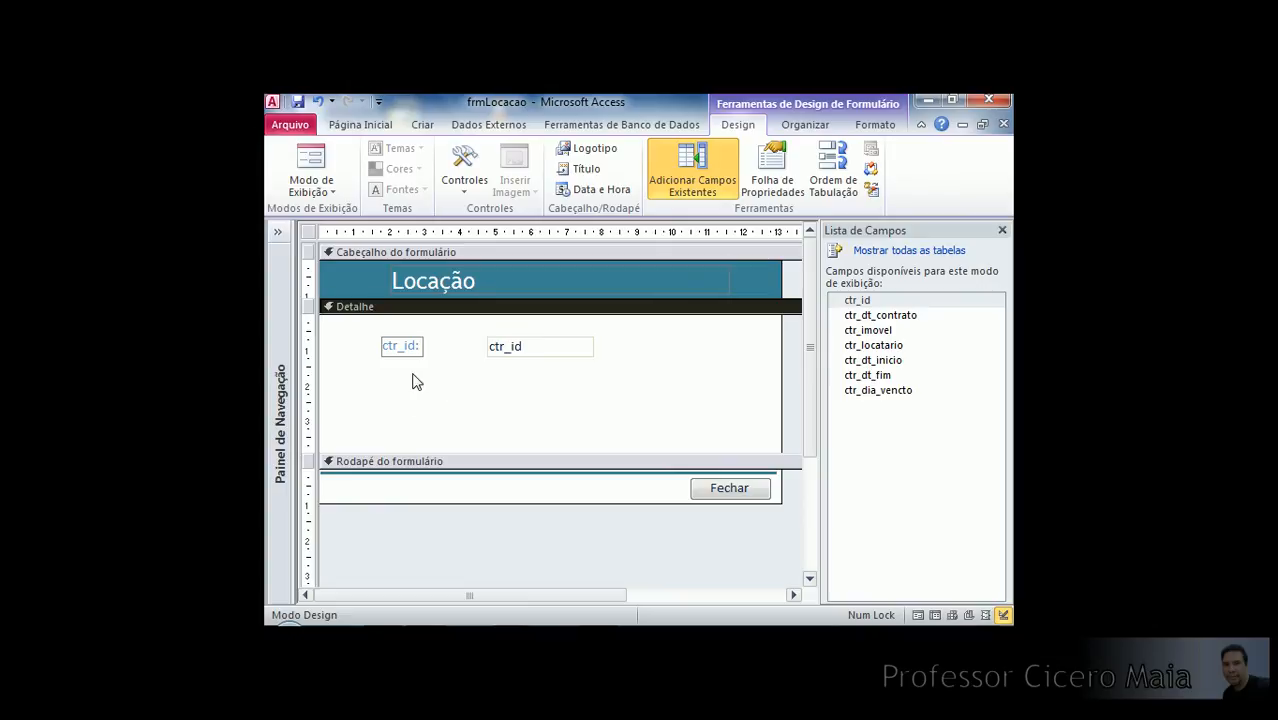
Set the shape outline of the ctr_id label and text box to Transparente.
left_click(510, 356)
left_click_drag(402, 374, 599, 391)
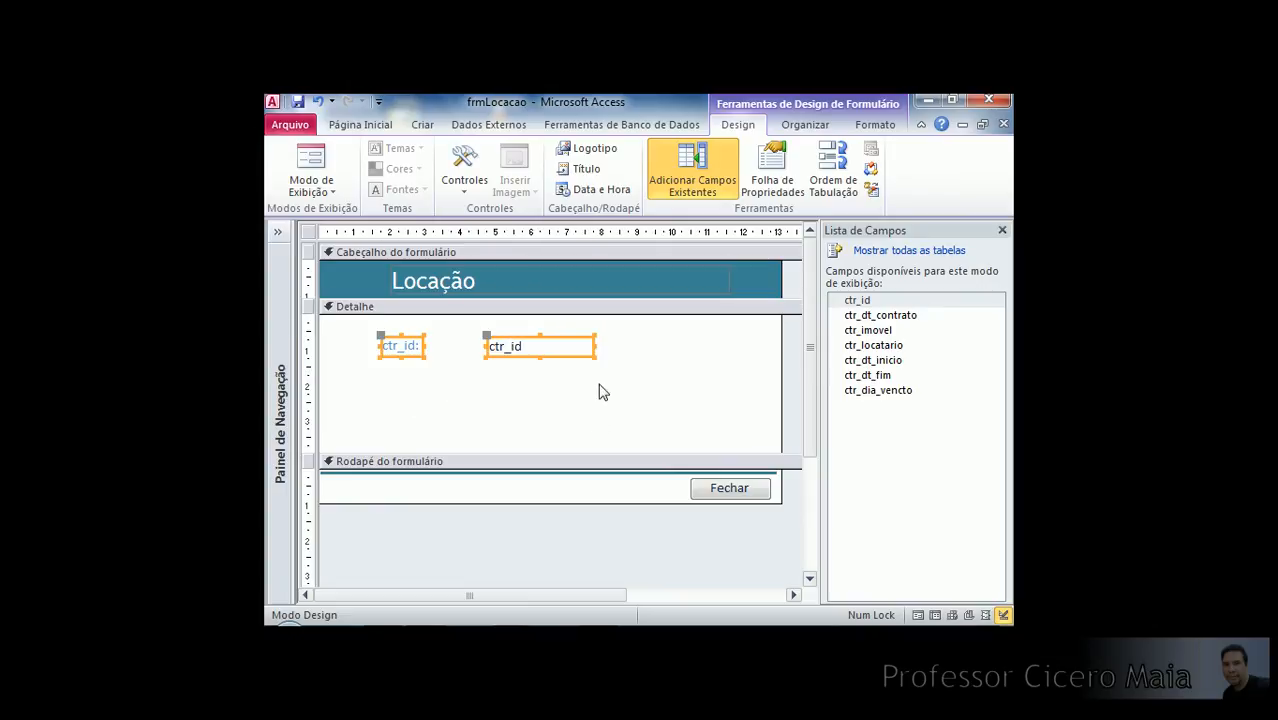
left_click(877, 125)
left_click(890, 183)
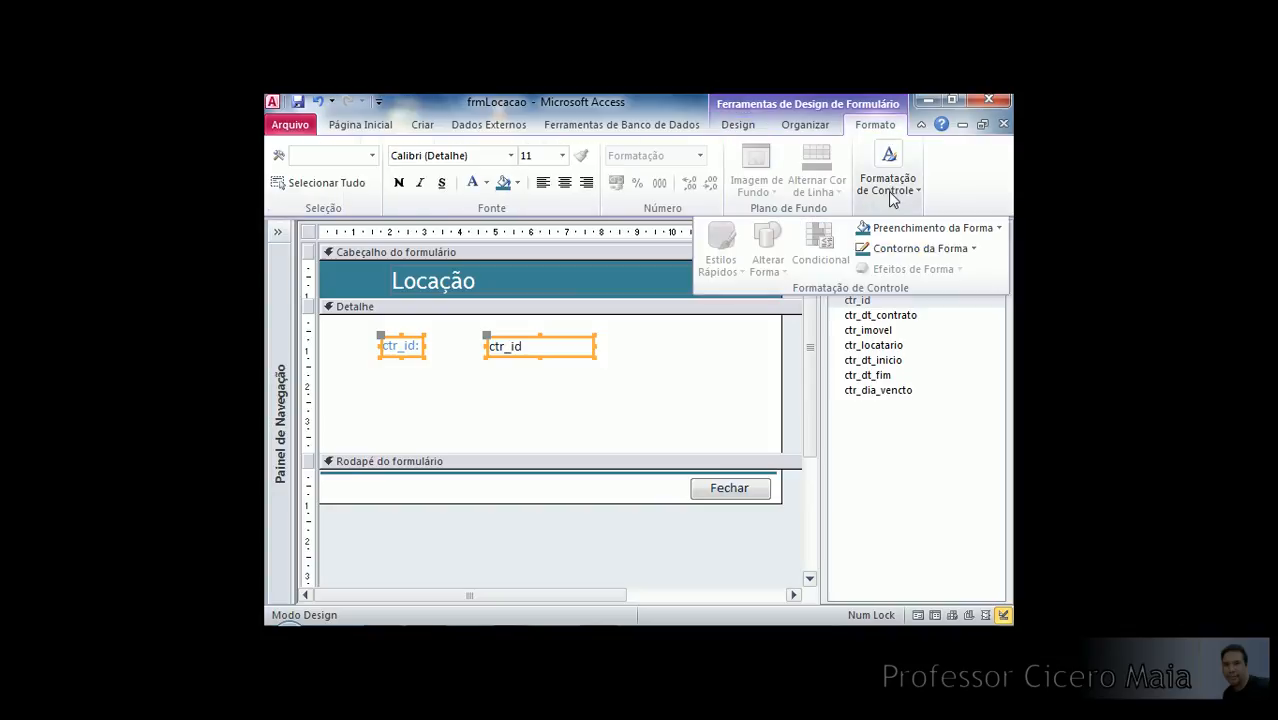
left_click(961, 250)
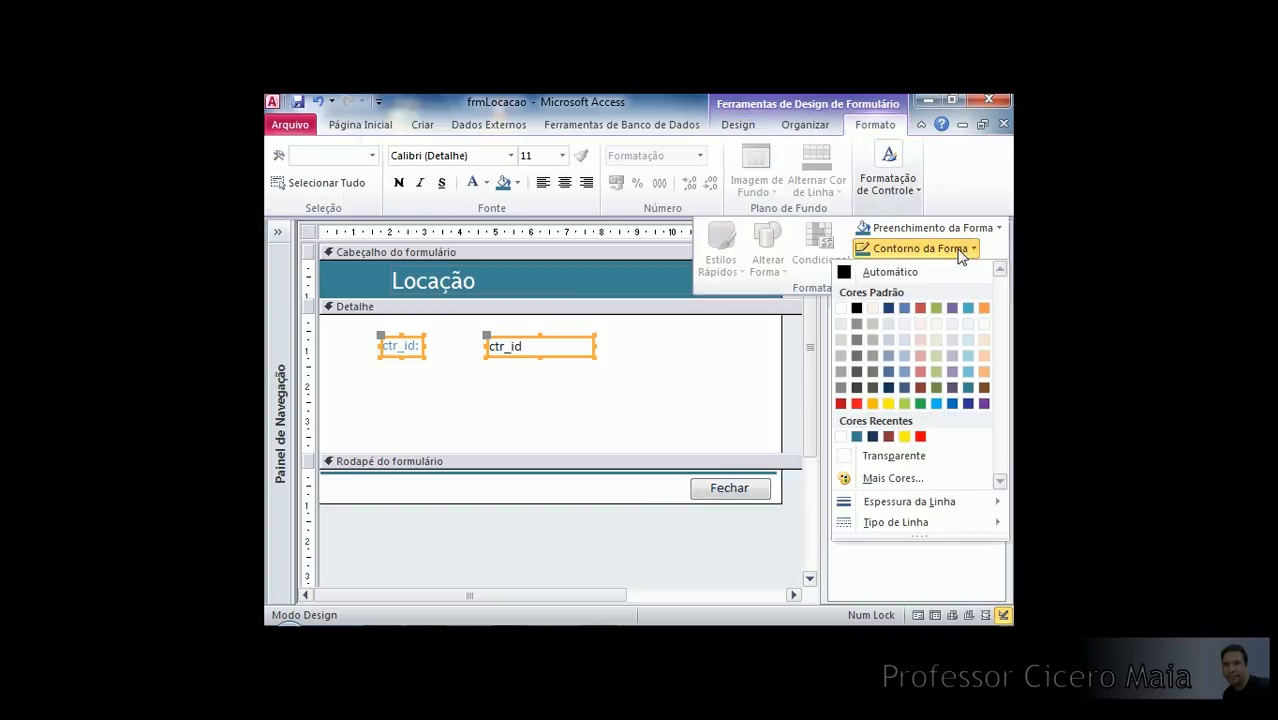
left_click(885, 458)
left_click(608, 405)
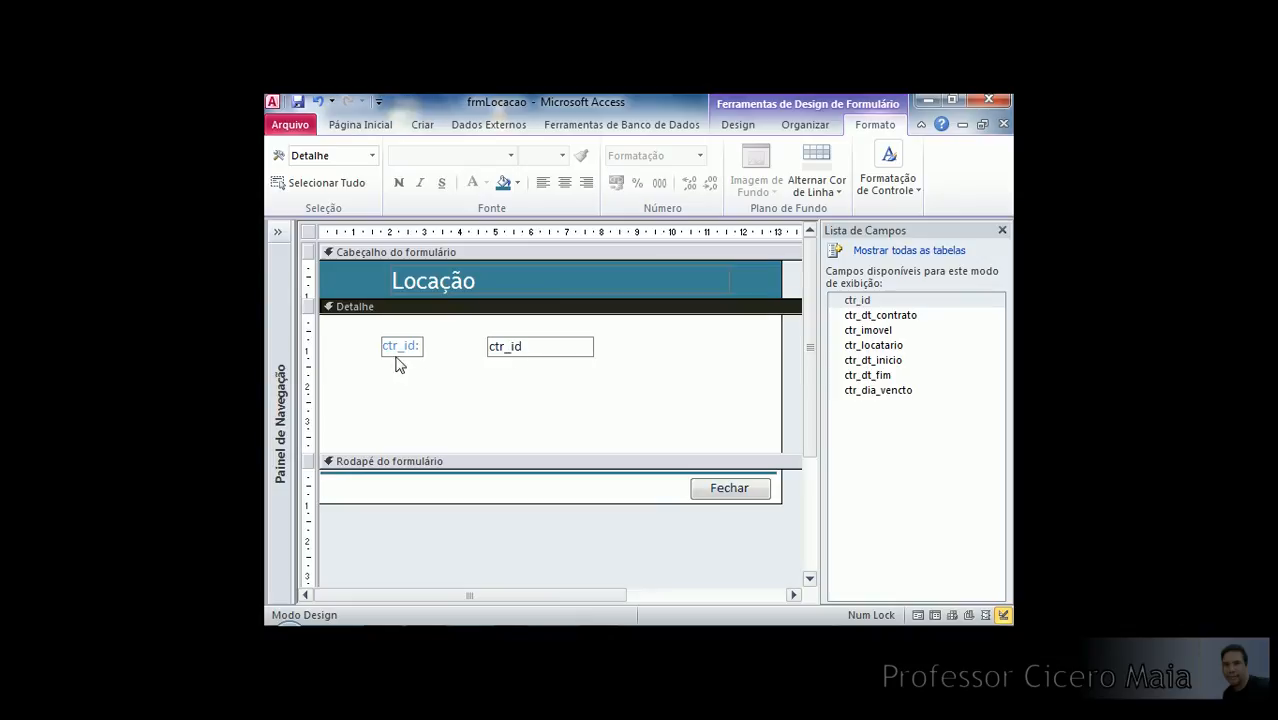
Change the font of the ctr_id label and text box to Trebuchet MS.
left_click_drag(400, 366, 535, 346)
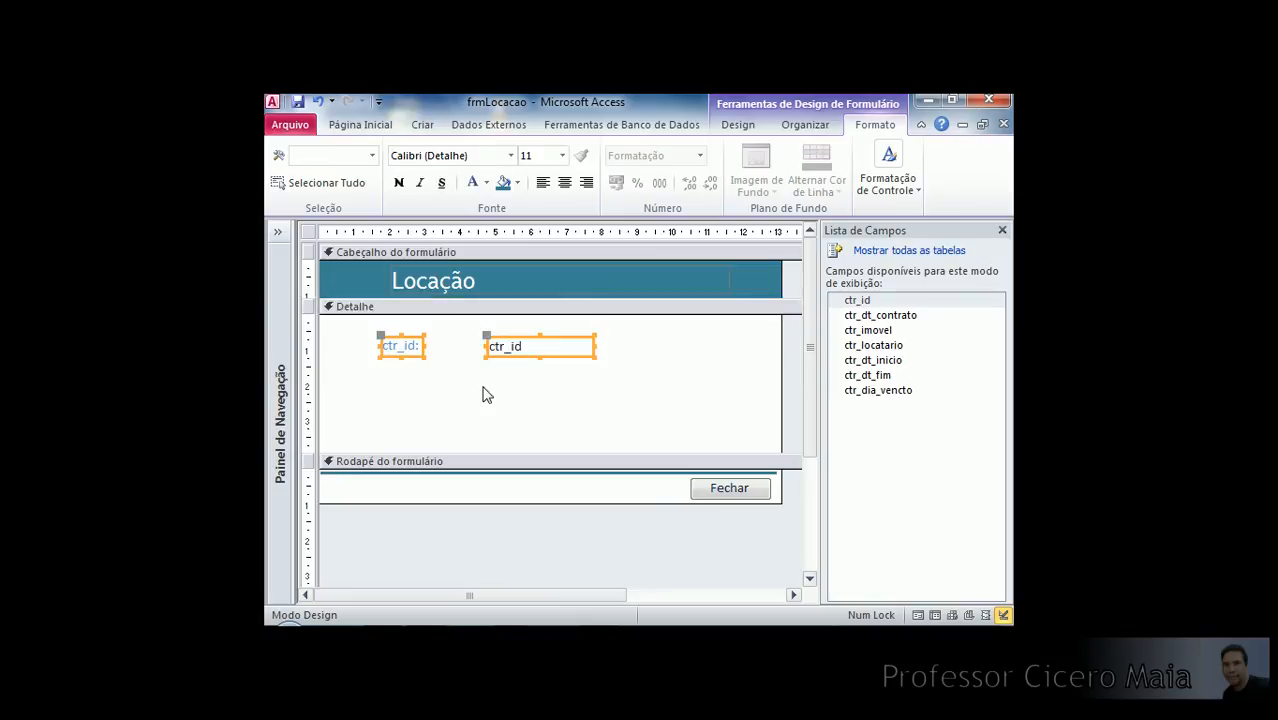
left_click(511, 156)
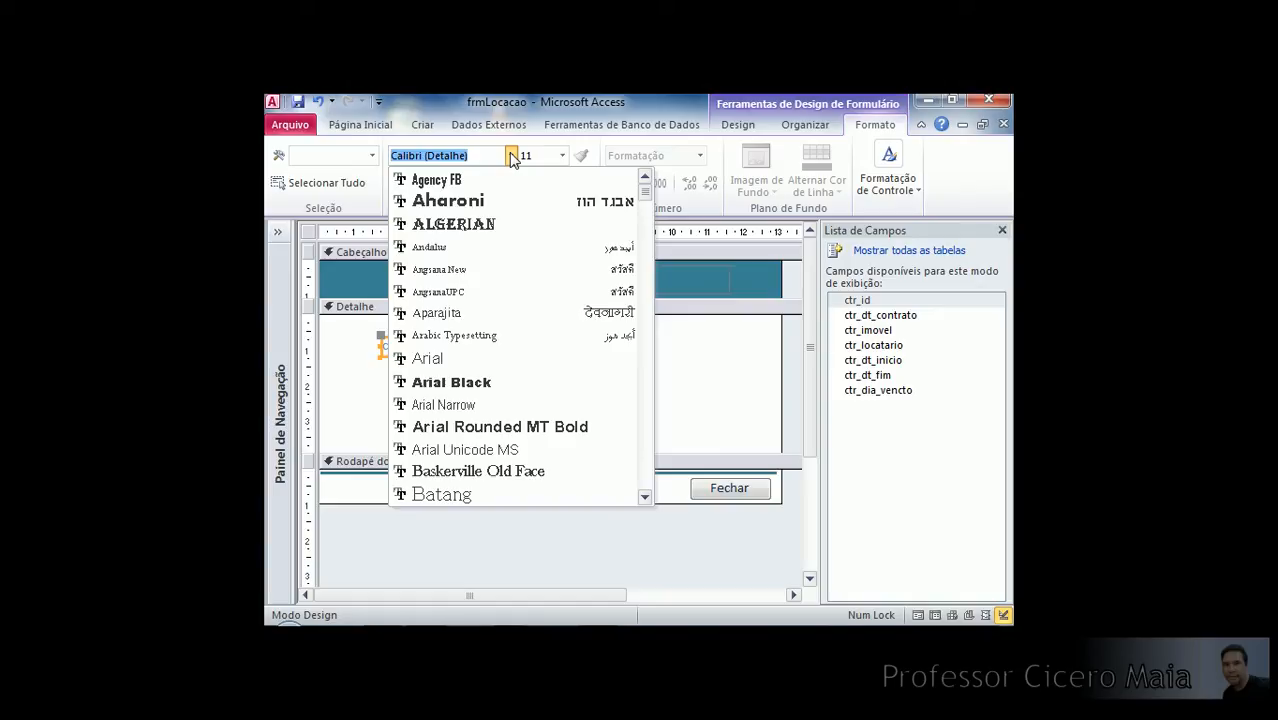
type("Trebuchet MS")
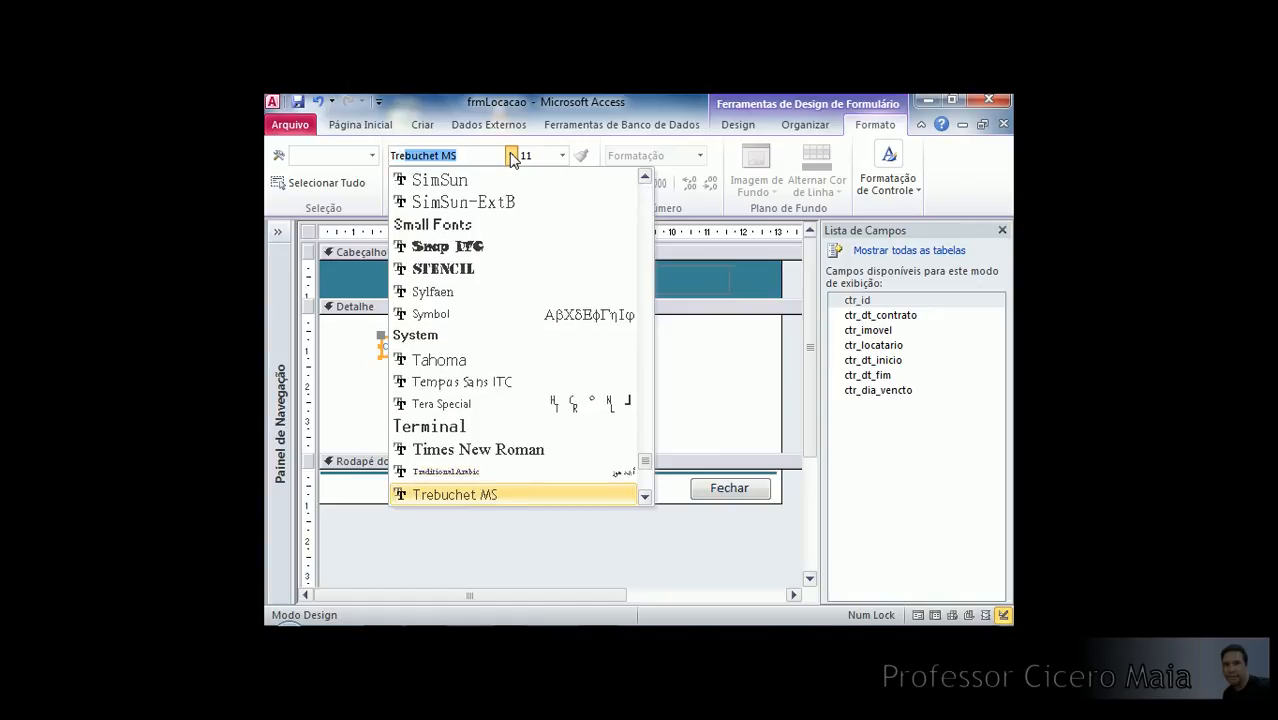
key("Return")
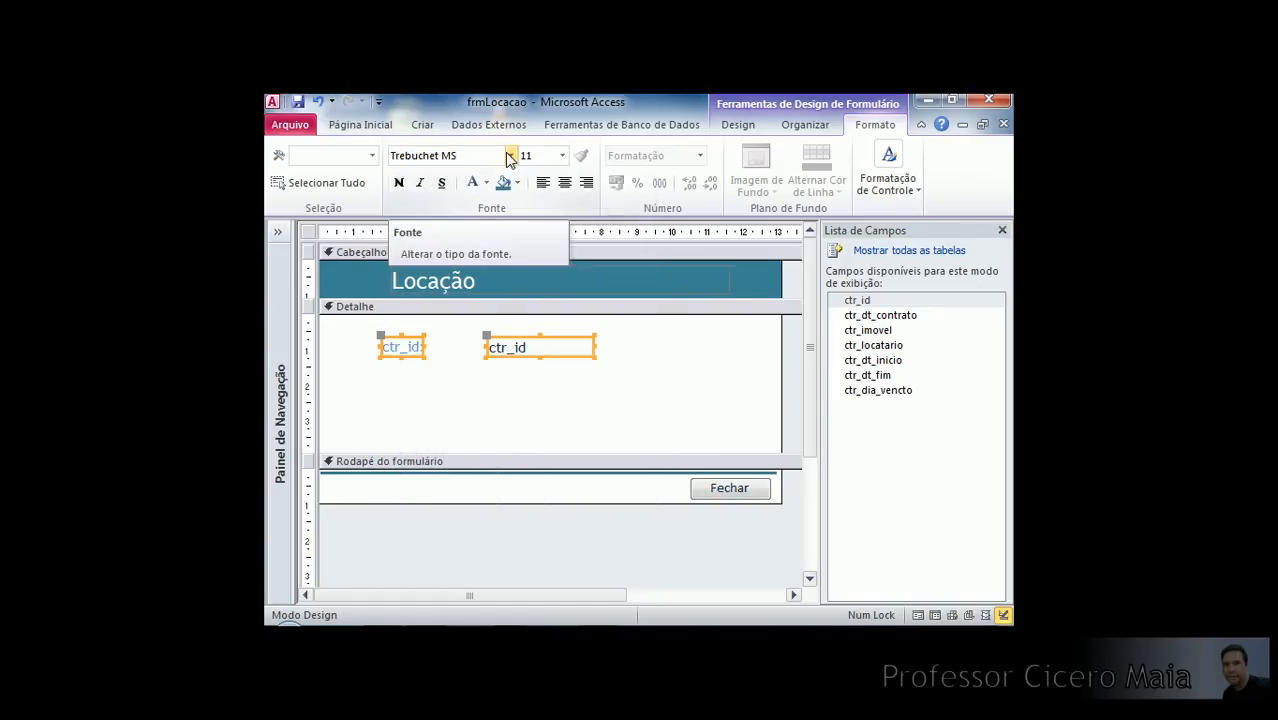
left_click(466, 383)
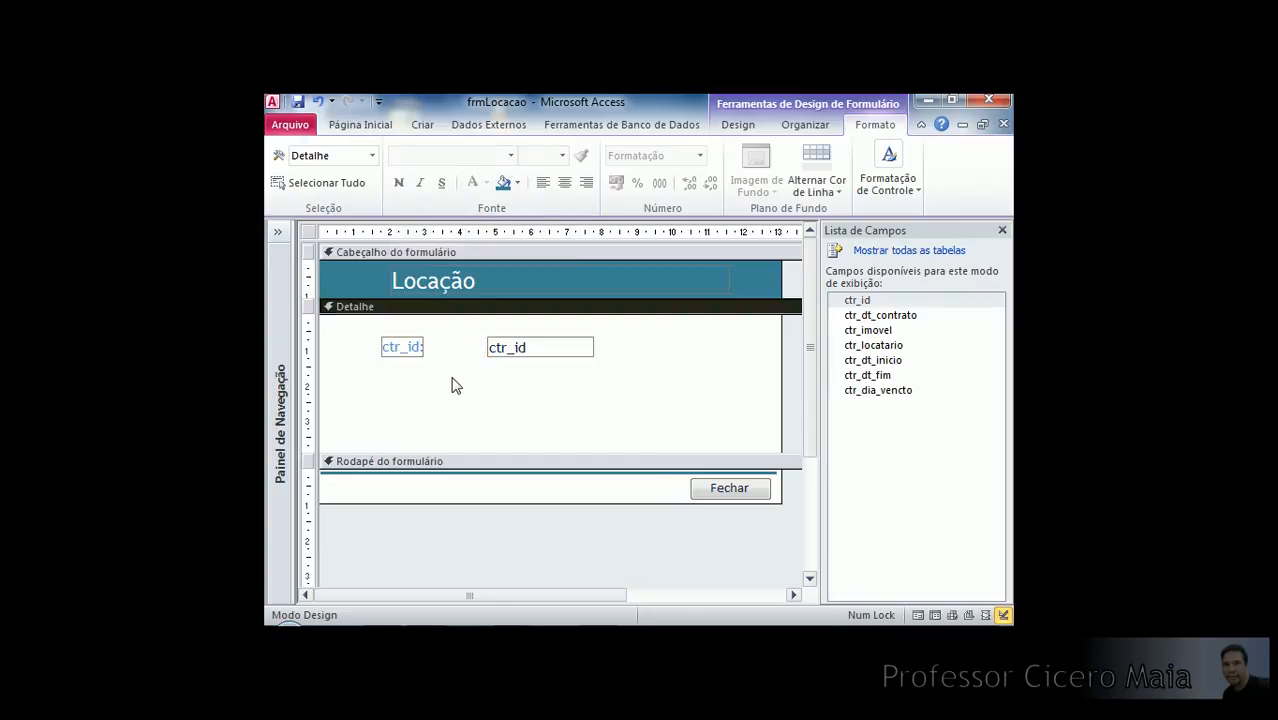
Widen the ctr_id label until it reaches the edge of its text box.
left_click(420, 350)
left_click_drag(424, 347, 486, 347)
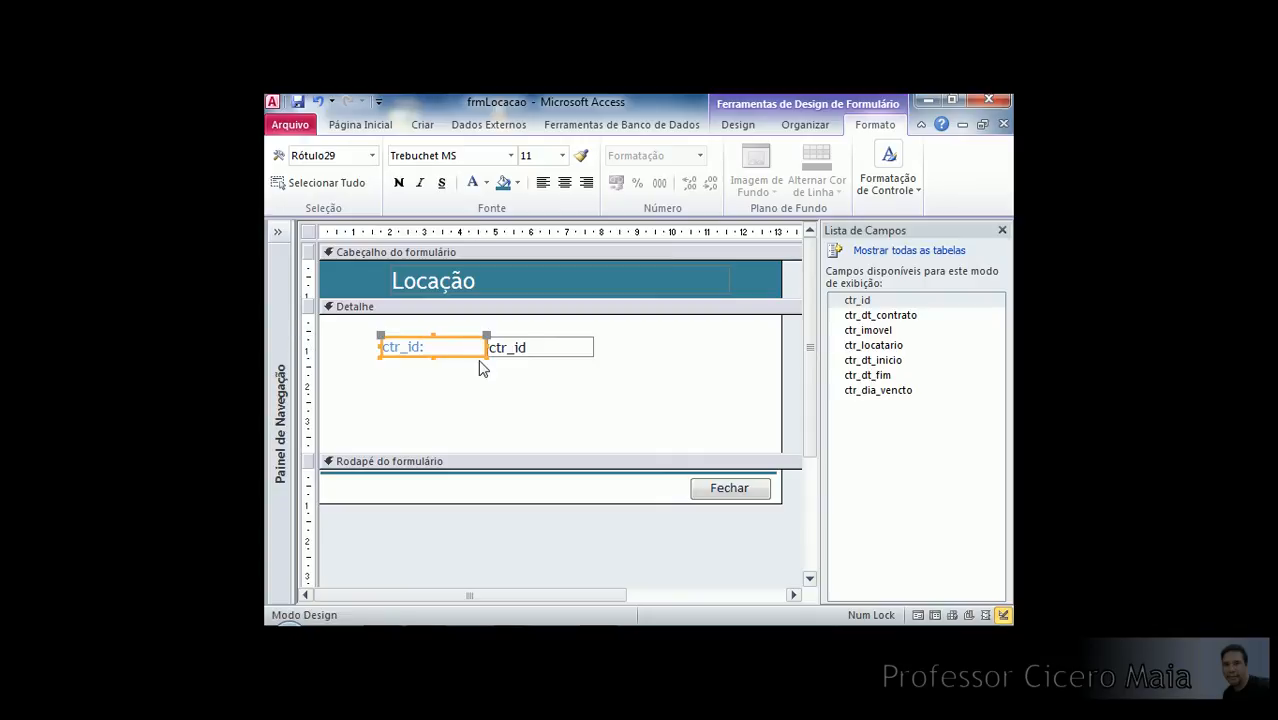
left_click(420, 381)
Colour the ctr_id label's text with the teal from the recent colours.
left_click(476, 350)
left_click(486, 183)
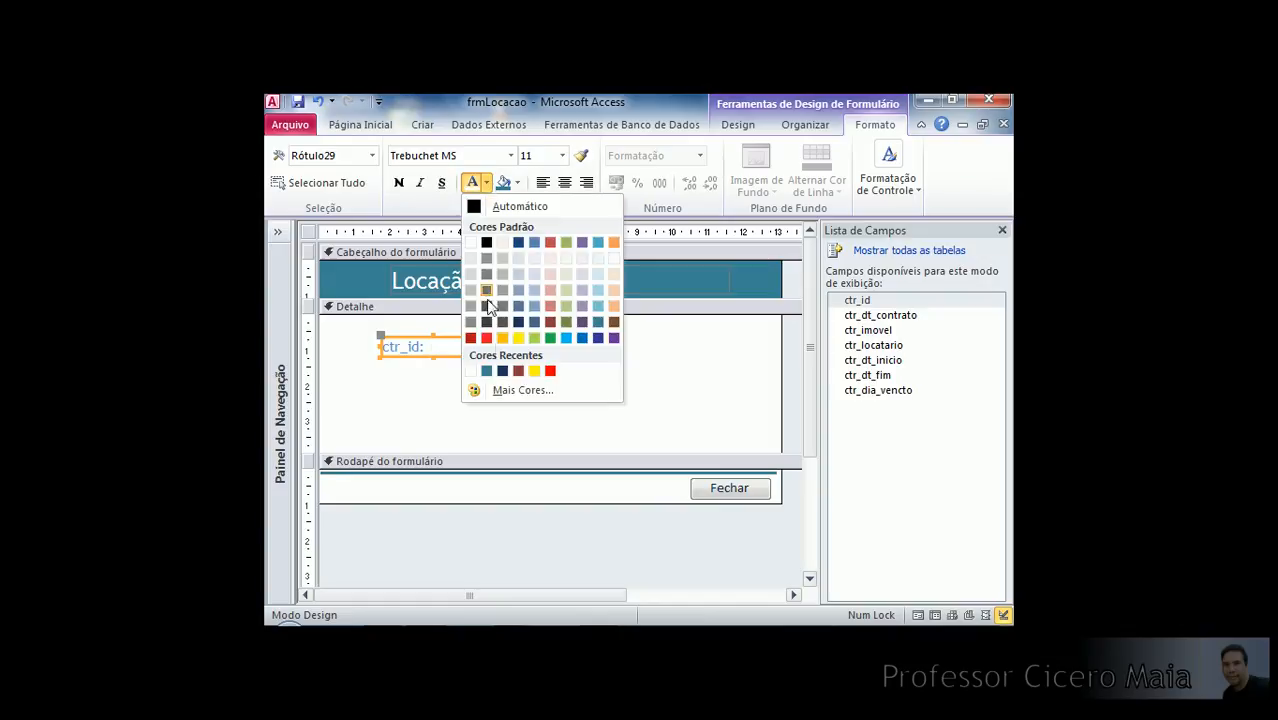
left_click(486, 371)
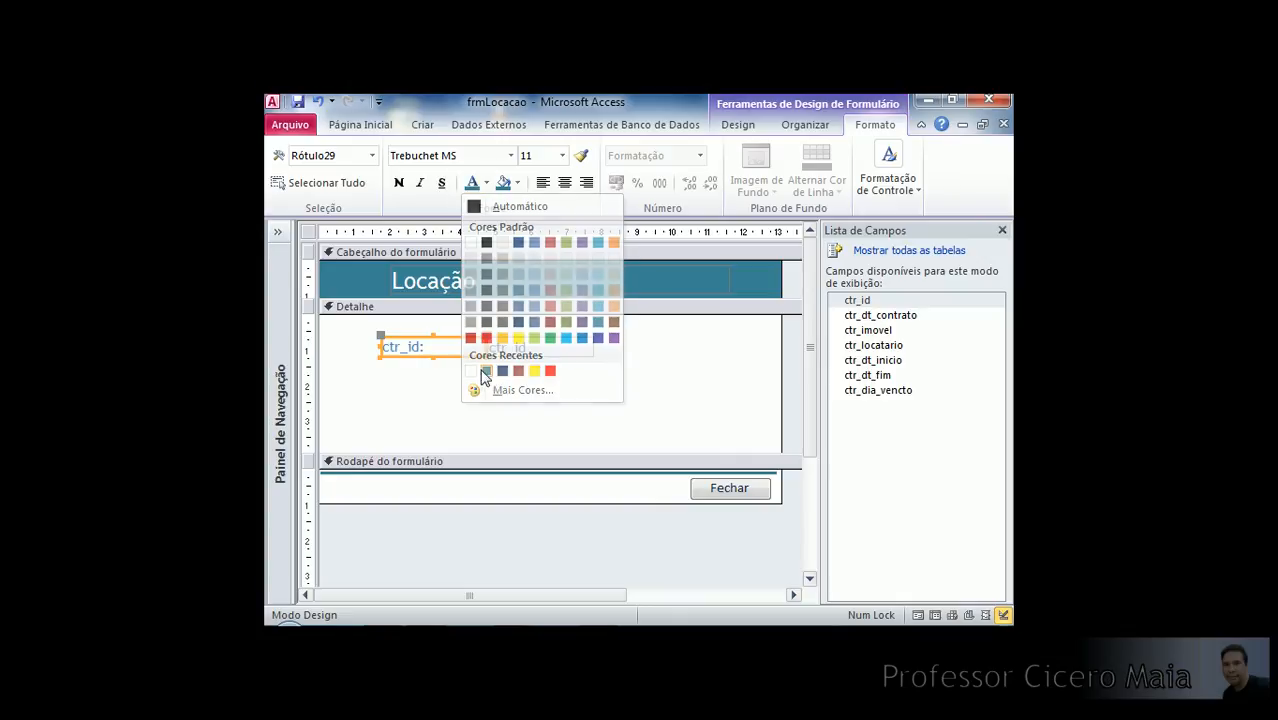
Change the ctr_id label's text colour to the dark navy blue from the standard colours.
left_click(486, 183)
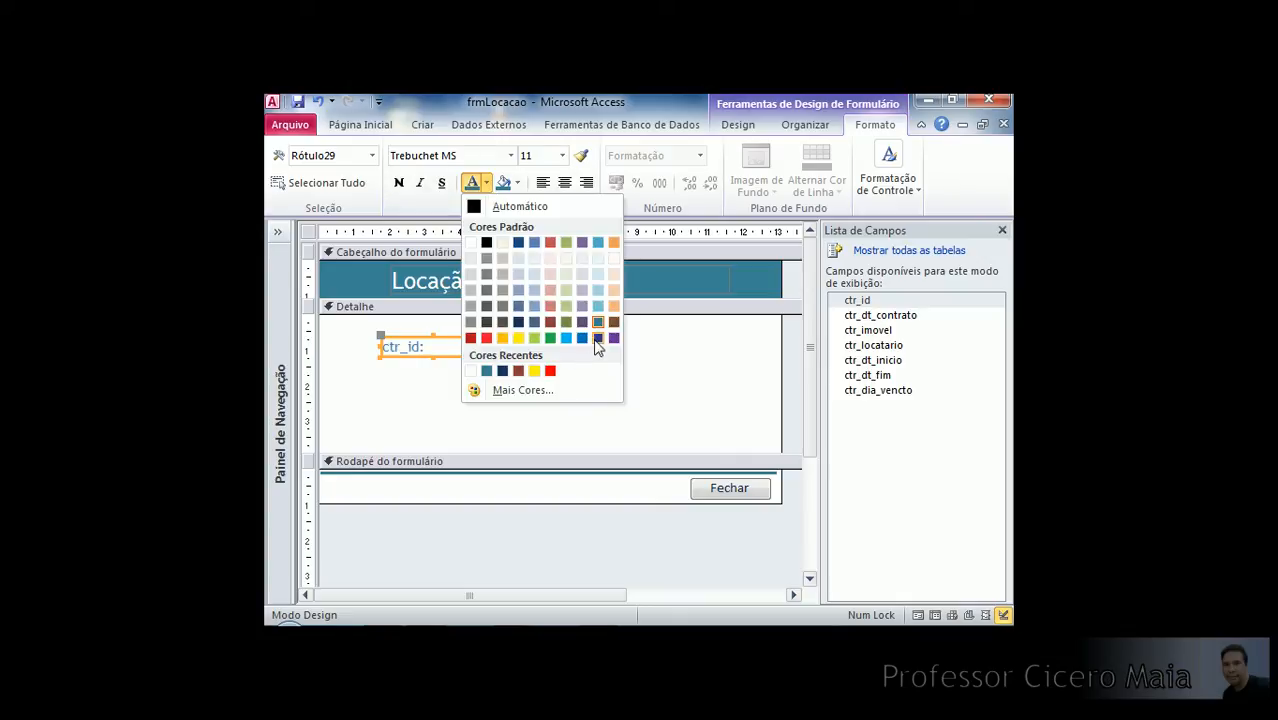
left_click(519, 322)
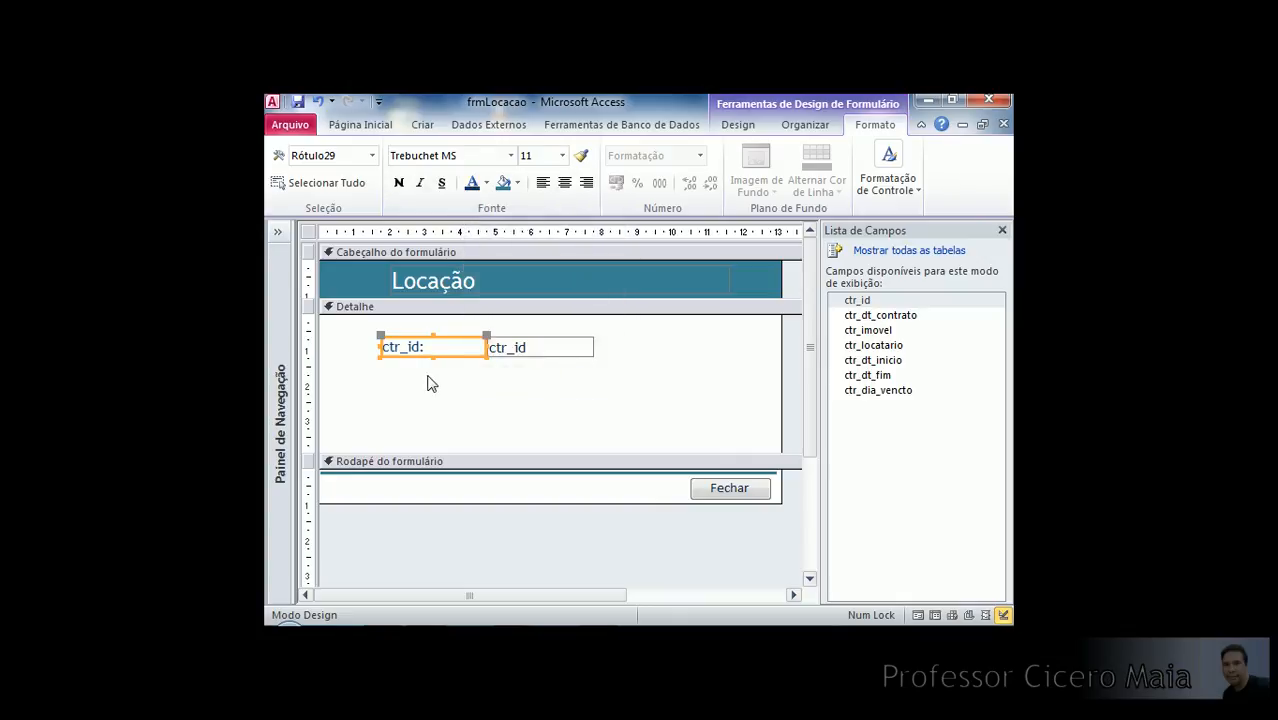
left_click(423, 381)
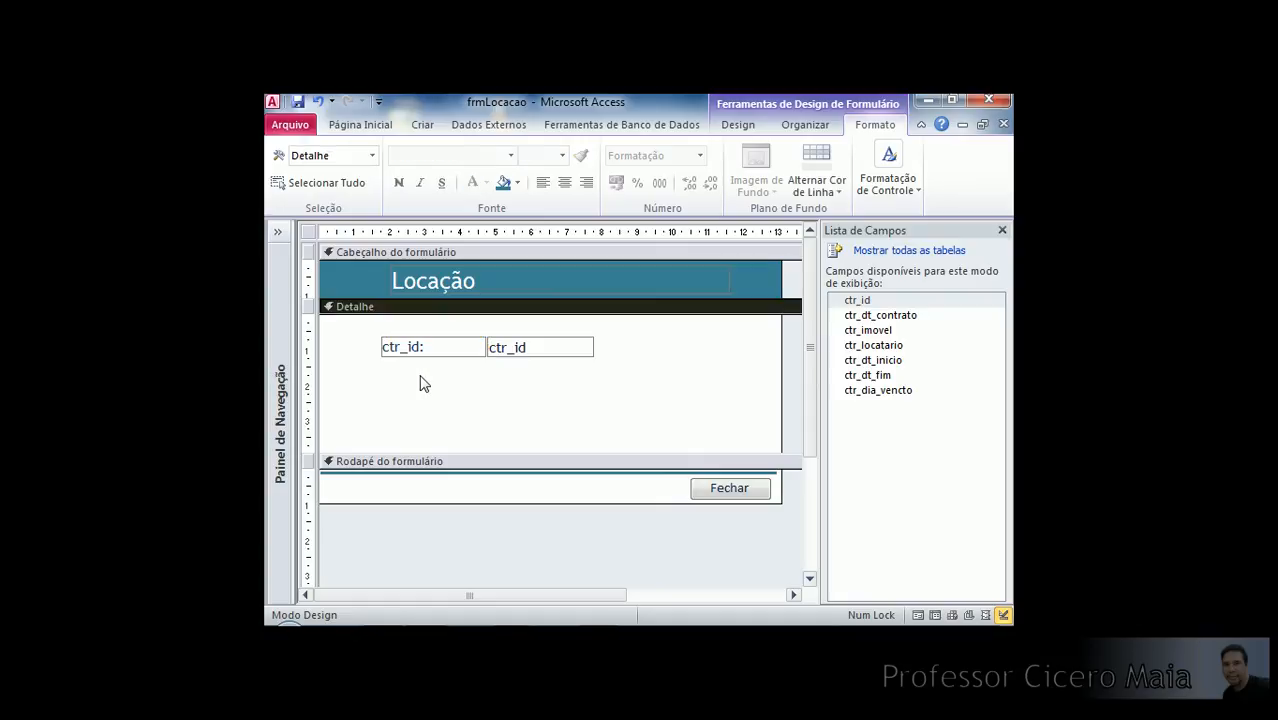
Fill the ctr_id text box background with the light Azul-piscina 1 shade.
left_click(520, 352)
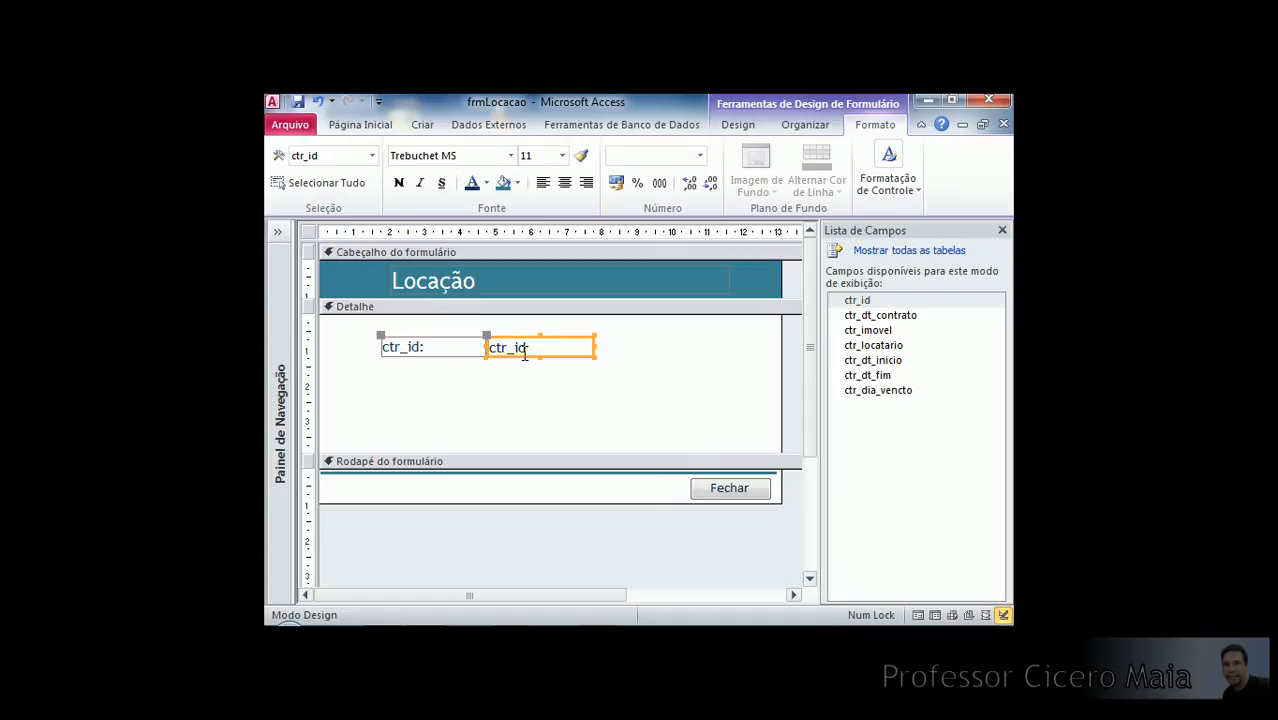
left_click(517, 183)
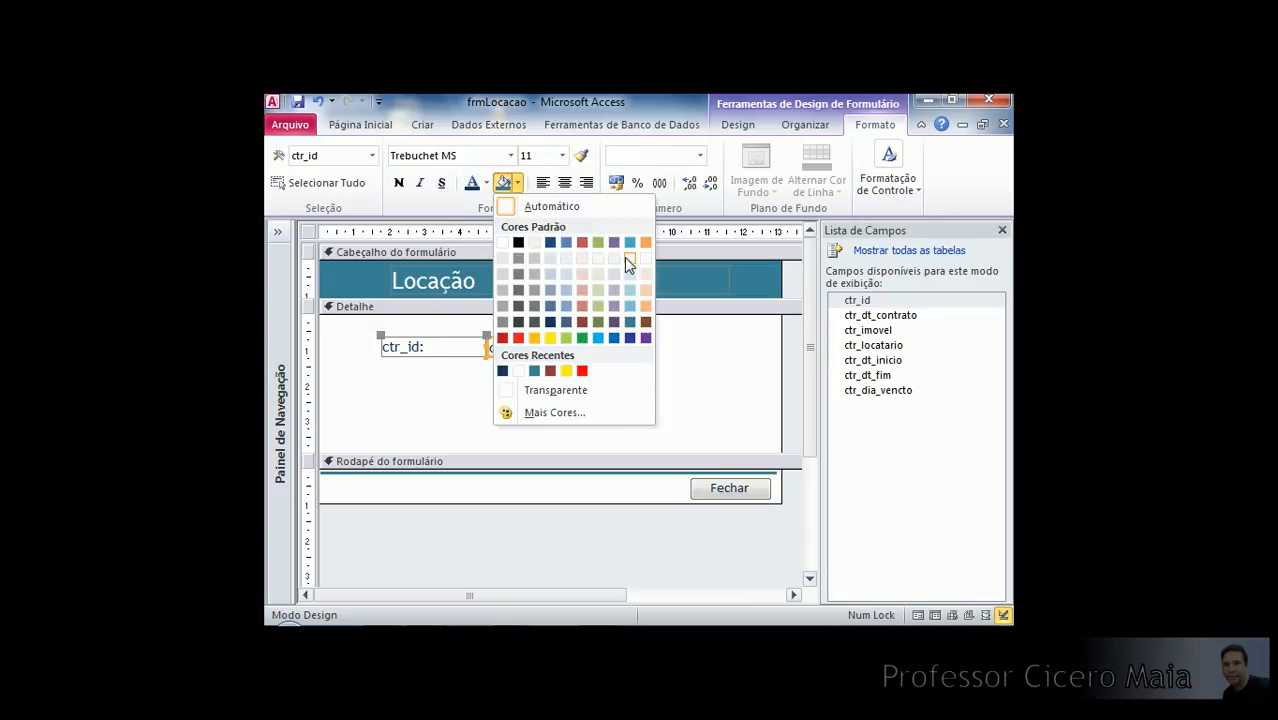
left_click(628, 257)
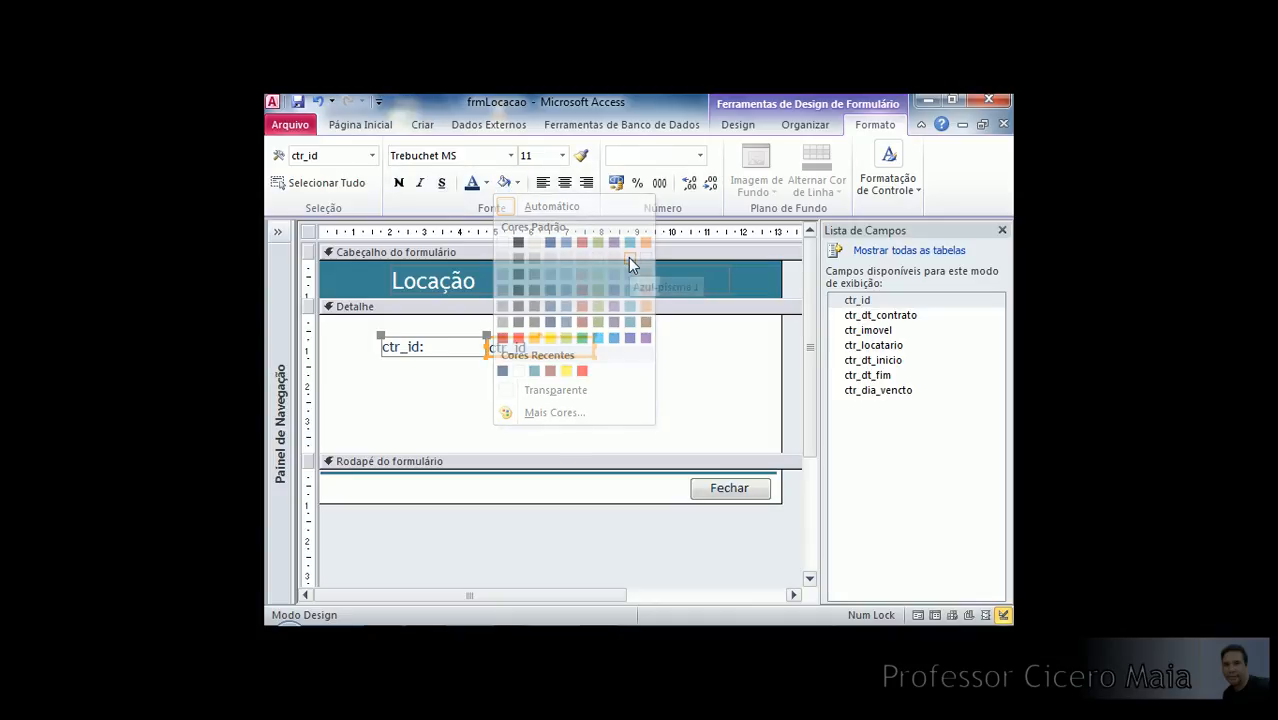
left_click(587, 399)
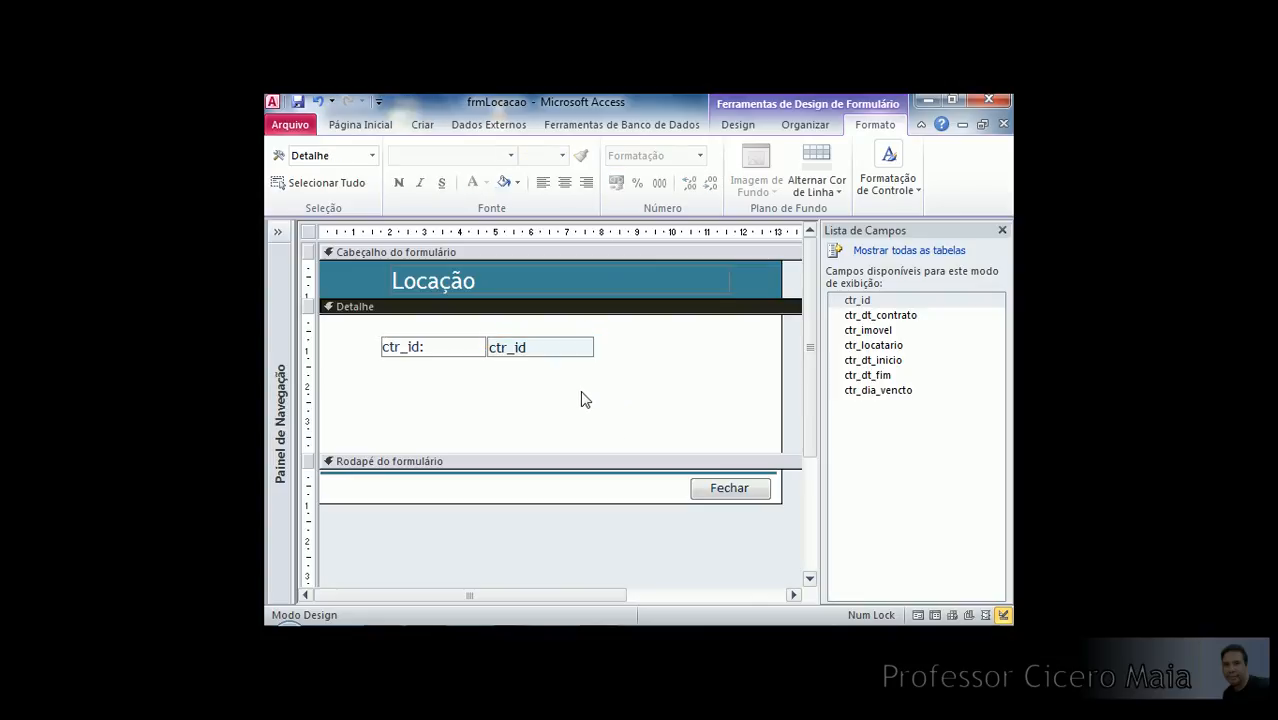
left_click(545, 352)
left_click(518, 183)
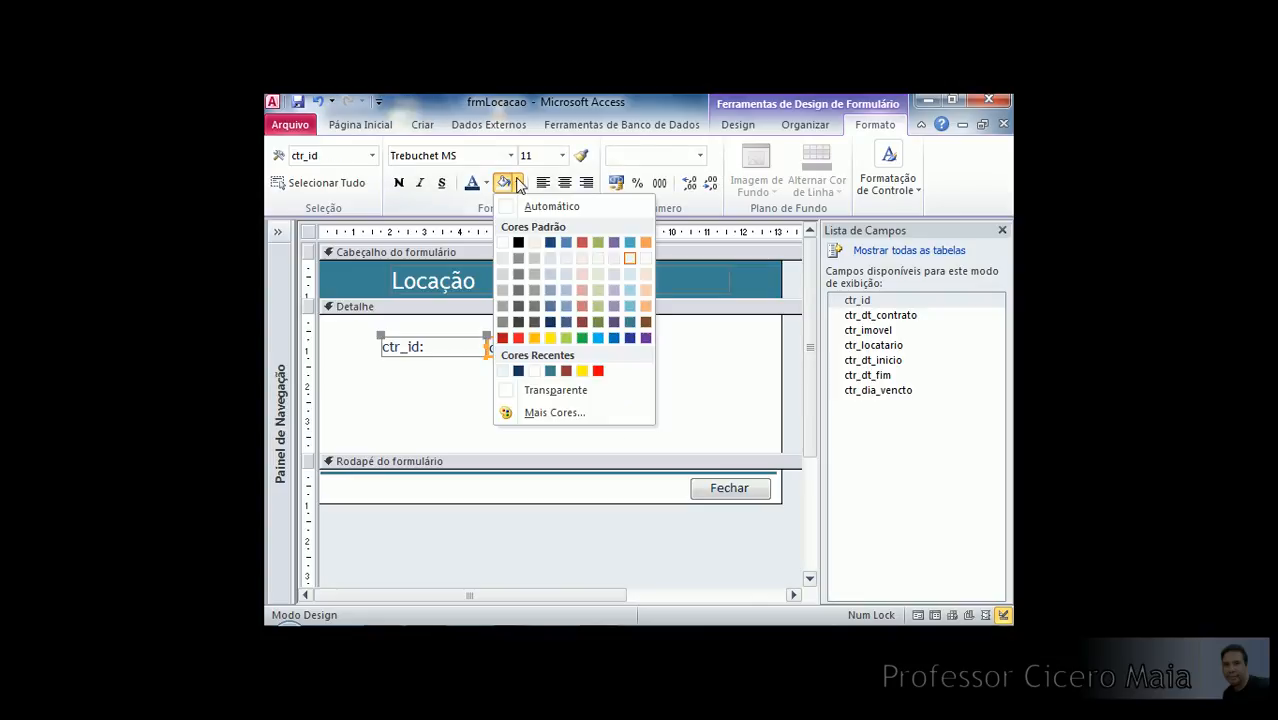
left_click(629, 258)
left_click(618, 377)
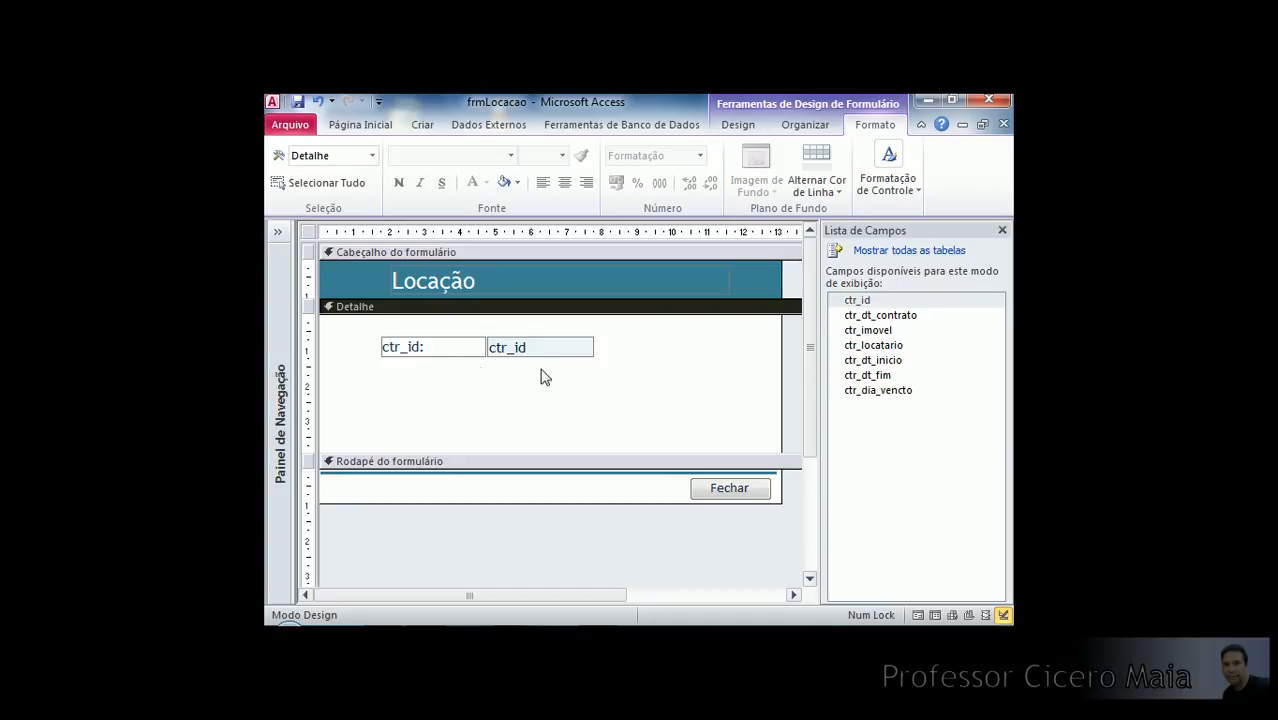
Replace the ctr_id label's caption with "Nº do Contrato:".
left_click(432, 351)
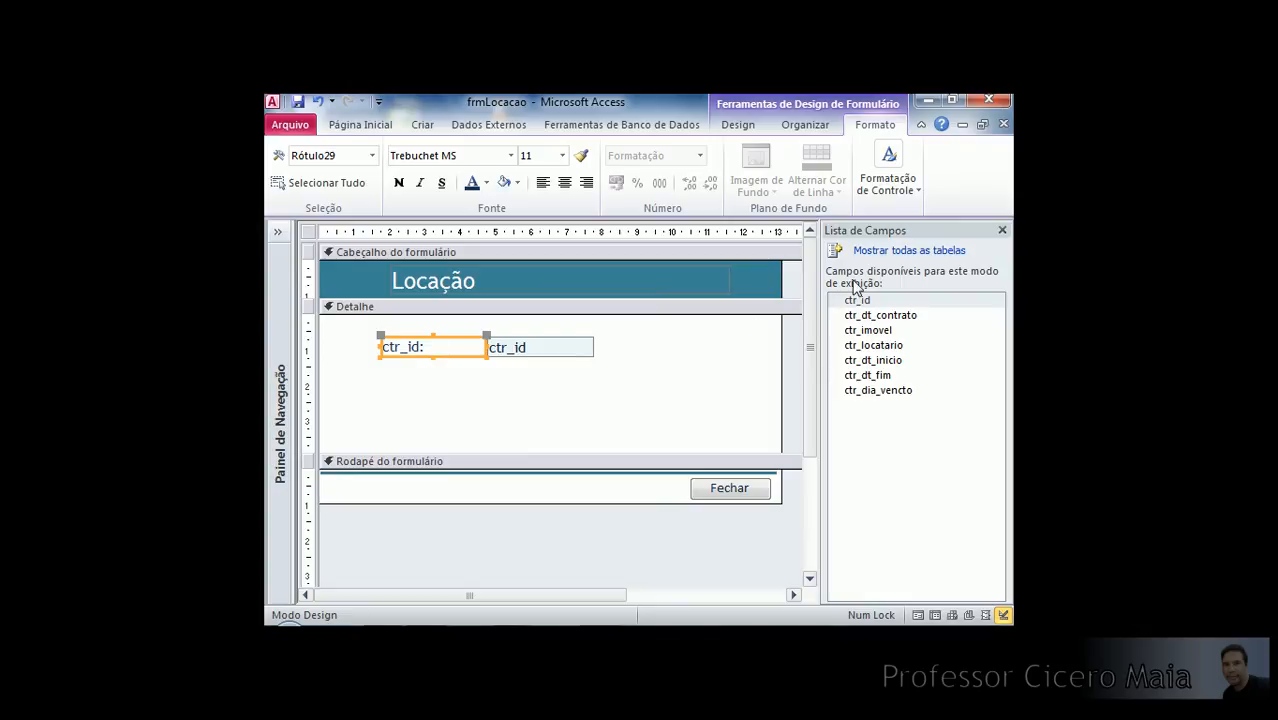
left_click(440, 347)
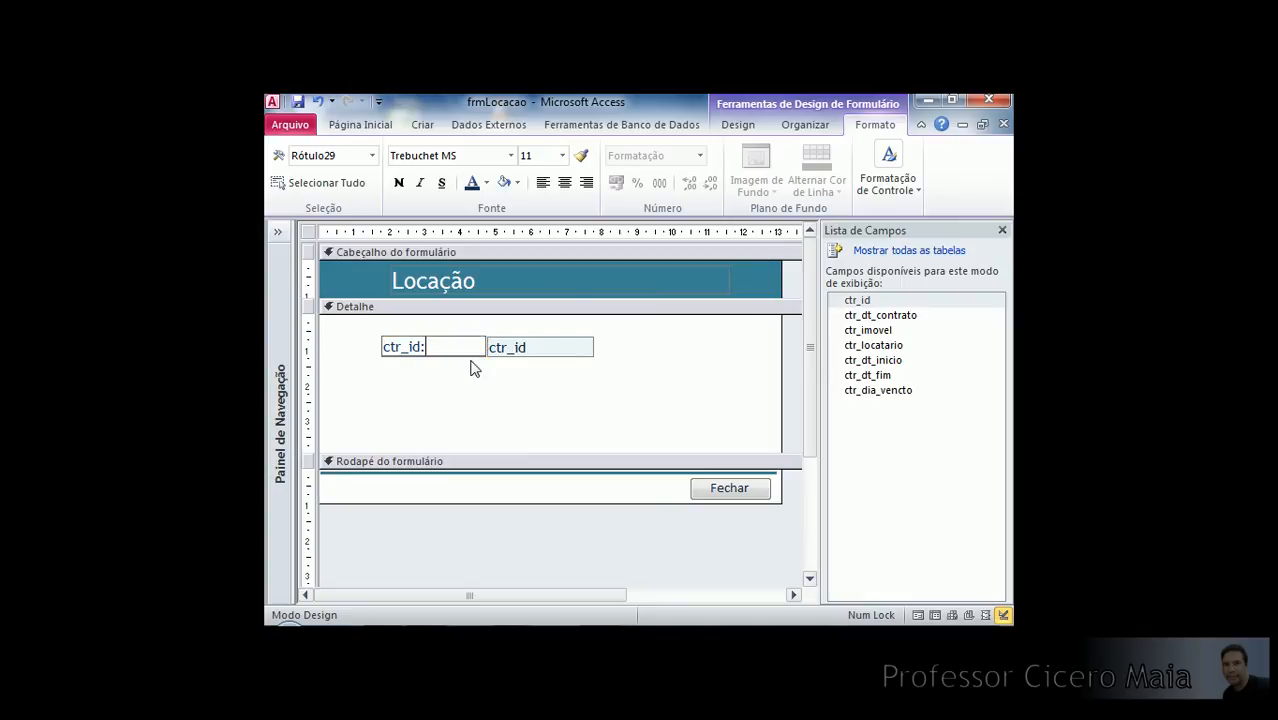
key("BackSpace")
key("BackSpace")
key("BackSpace")
key("BackSpace")
key("BackSpace")
key("BackSpace")
key("BackSpace")
type("Nº do Contra")
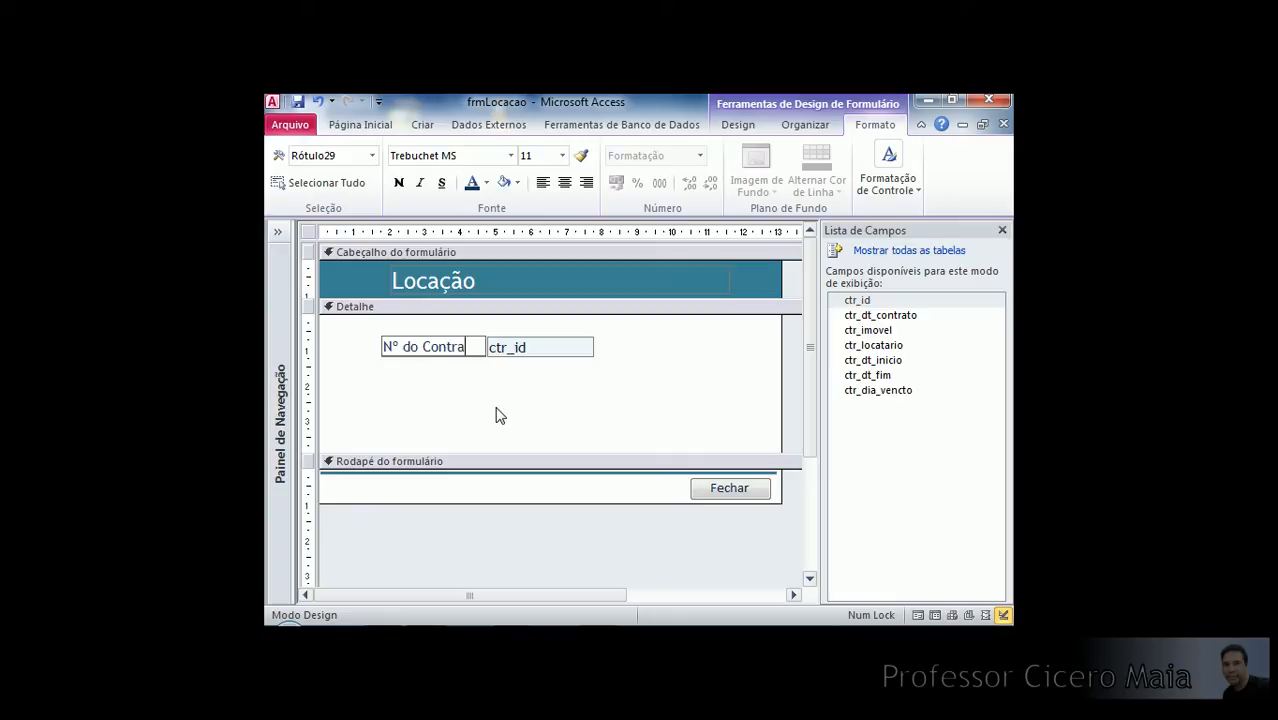
type("to:")
key("Return")
left_click(500, 415)
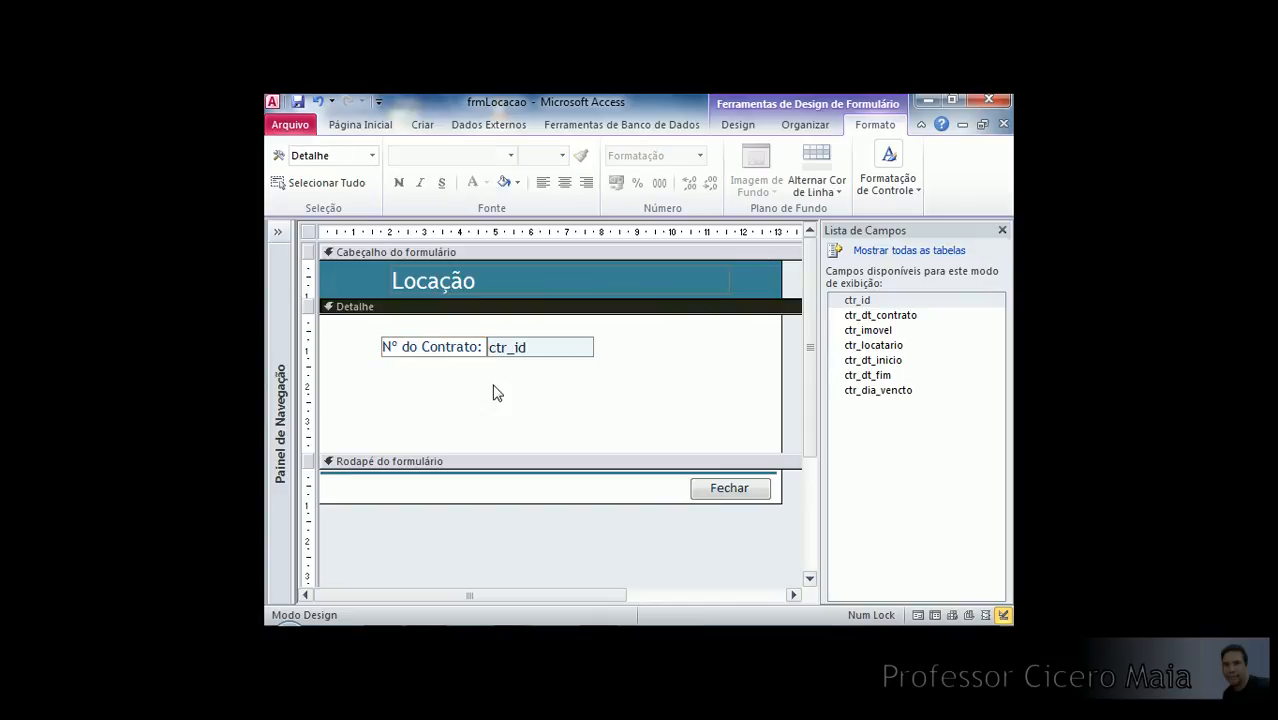
Move the Nº do Contrato label and its text box together to the upper-left corner of the Detalhe section.
left_click_drag(465, 366, 481, 331)
left_click(579, 342)
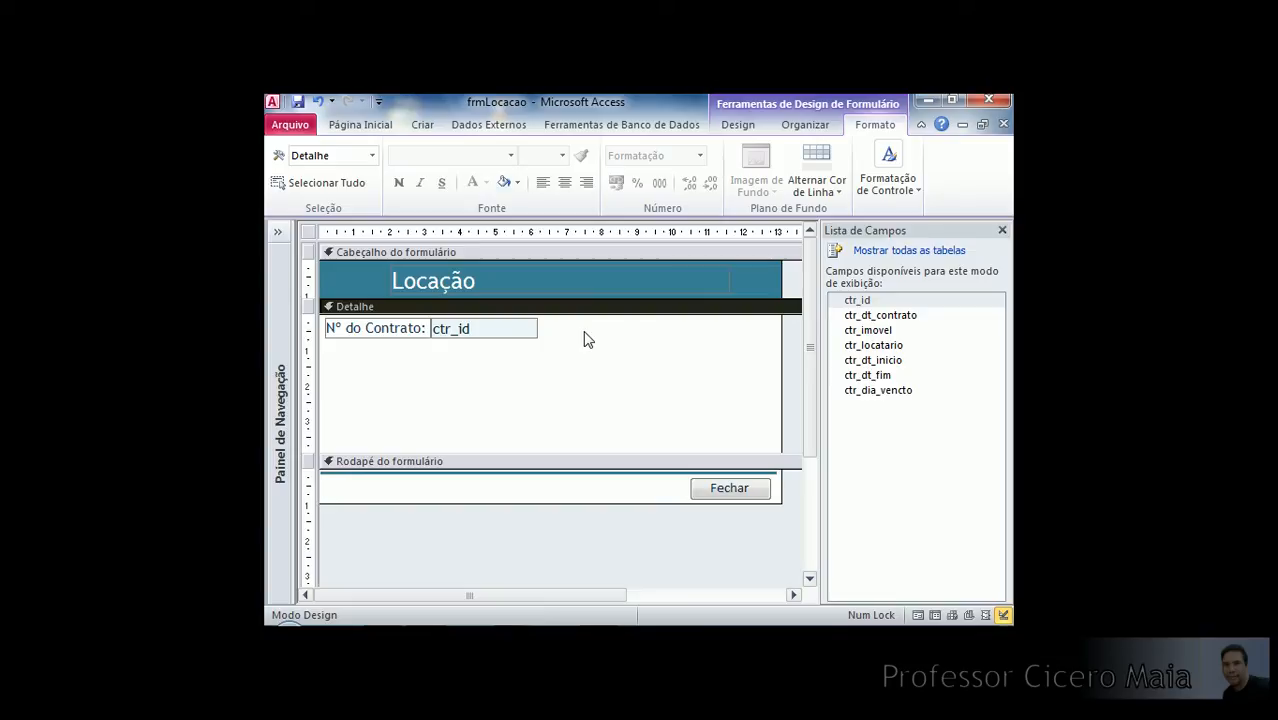
left_click(492, 337)
left_click(509, 330)
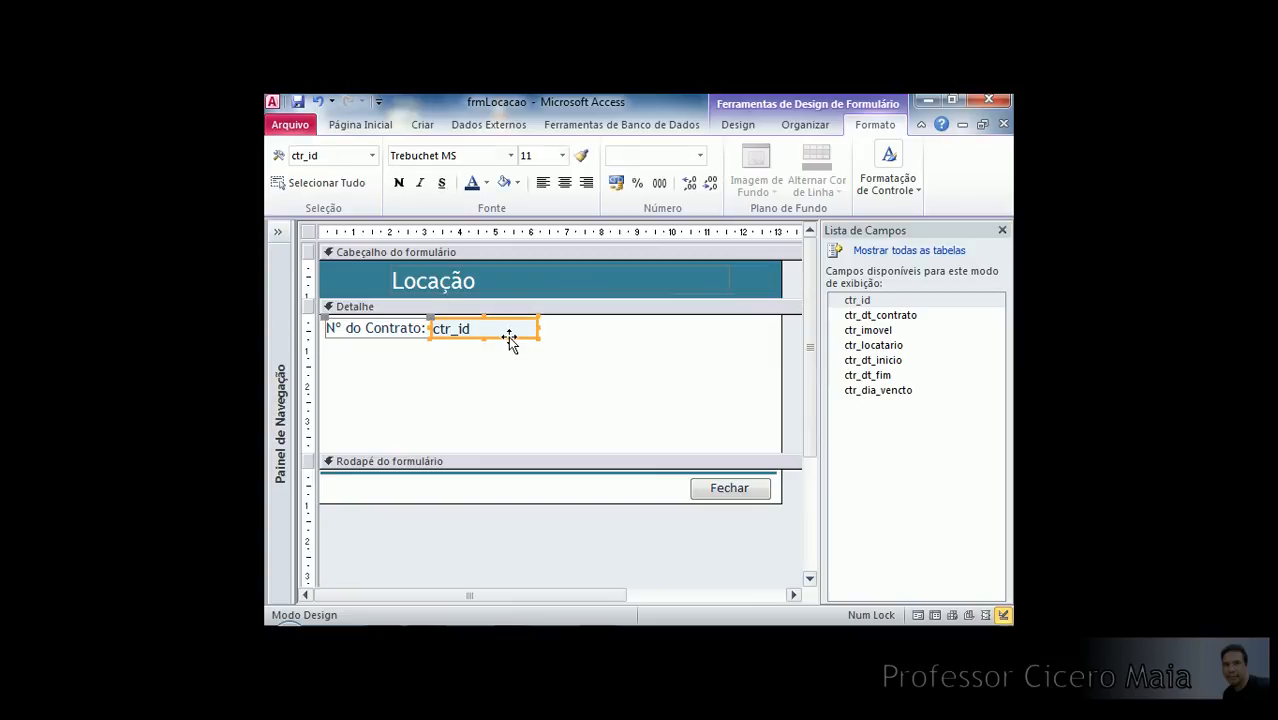
left_click(508, 334)
left_click(350, 334)
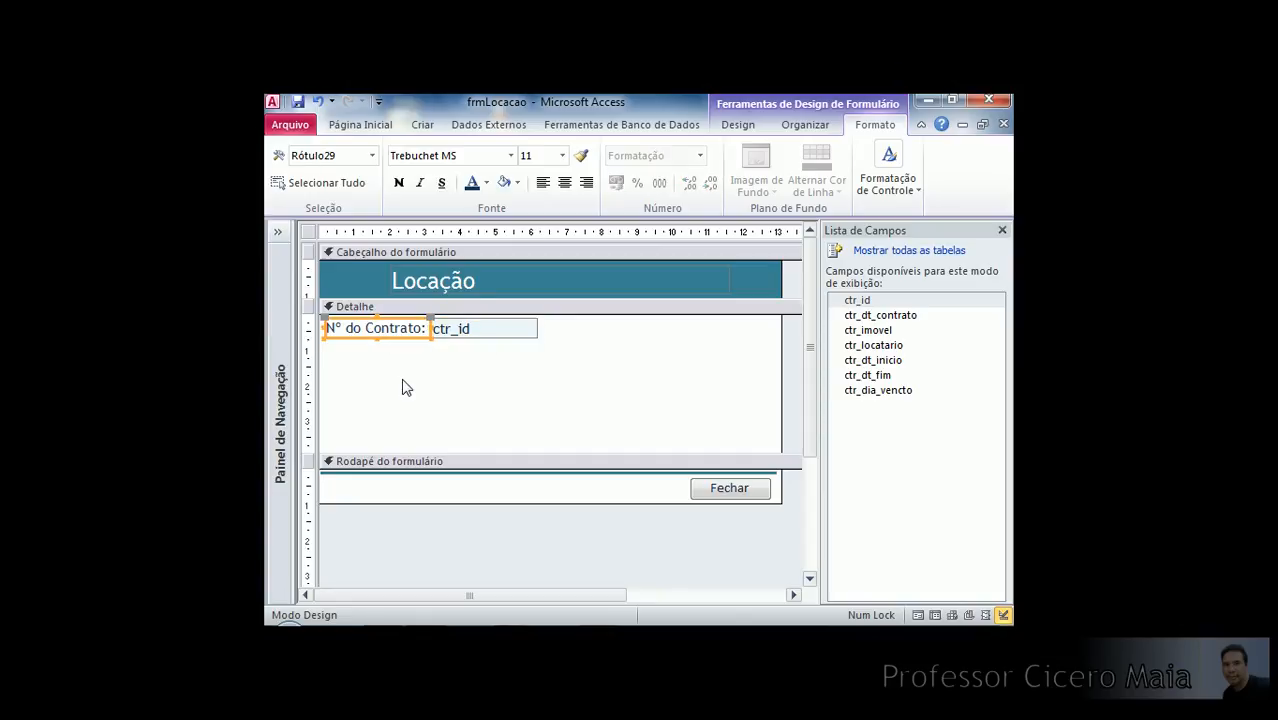
left_click(437, 369)
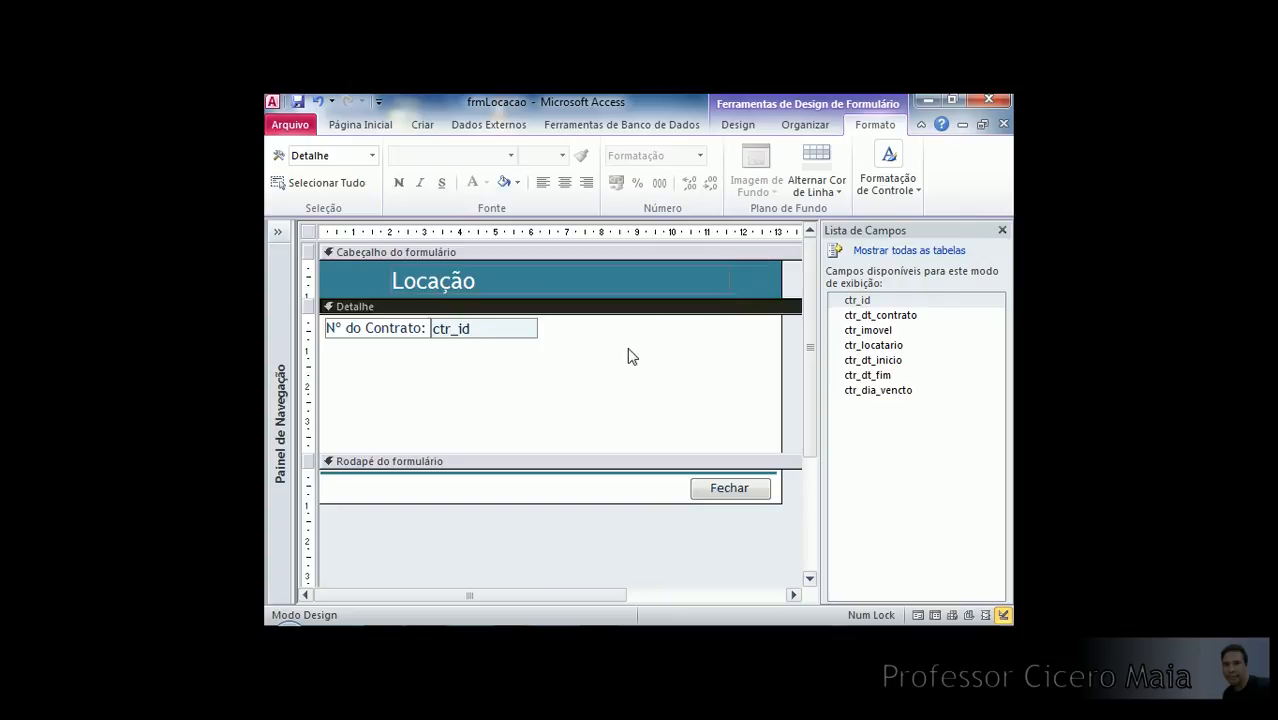
Add the ctr_dt_contrato field to the Detalhe section, below the ctr_id text box.
left_click(896, 317)
left_click_drag(896, 317, 559, 382)
left_click(604, 354)
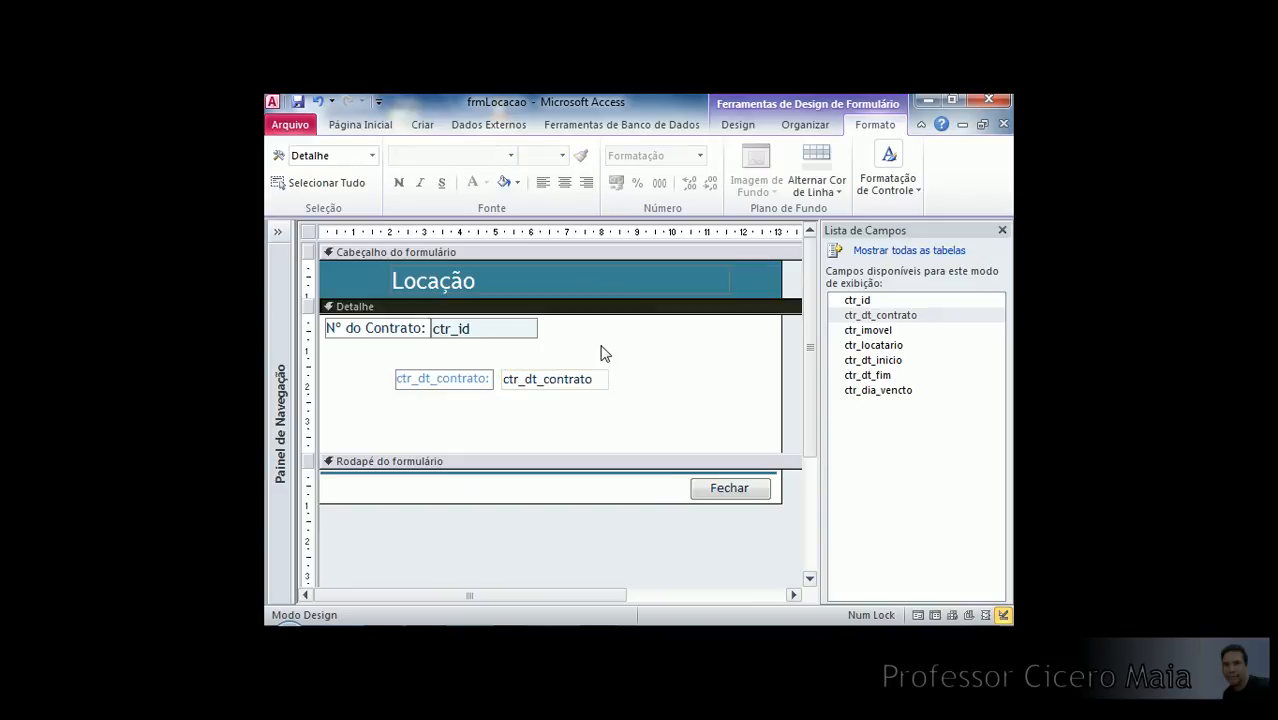
Copy the contract number field's formatting onto the ctr_dt_contrato text box and label with the format painter.
left_click(506, 333)
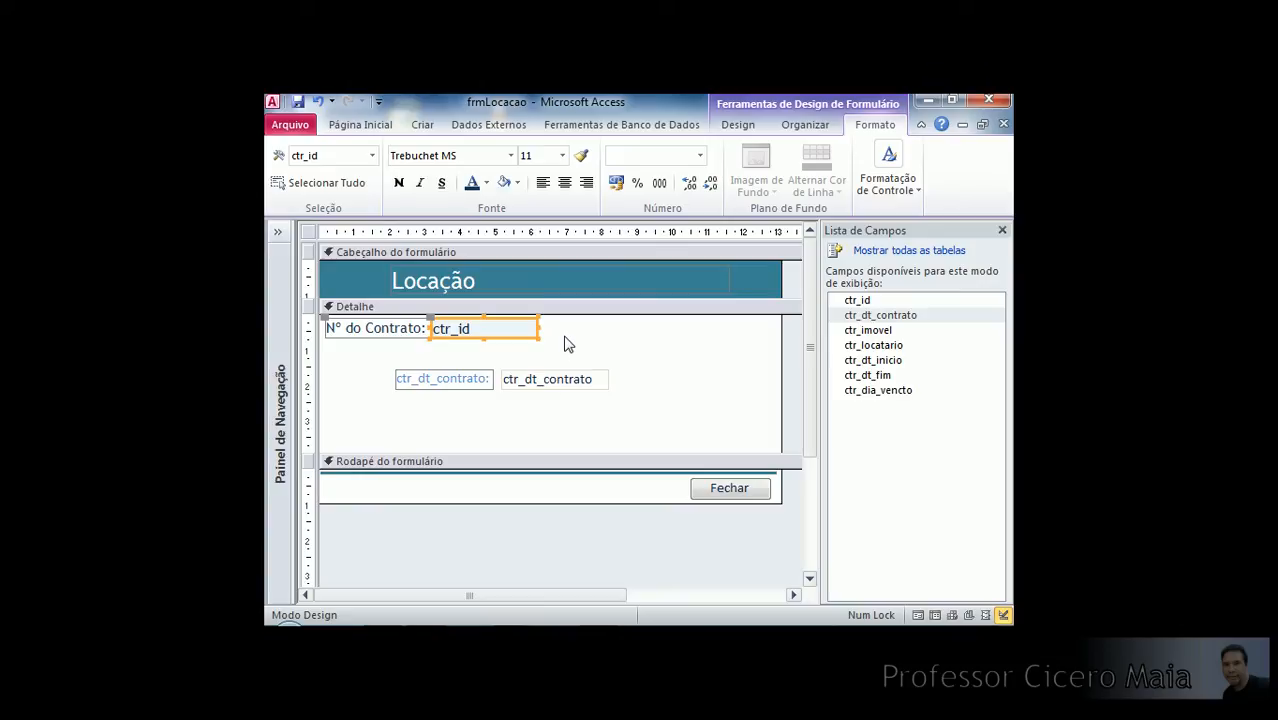
left_click(582, 160)
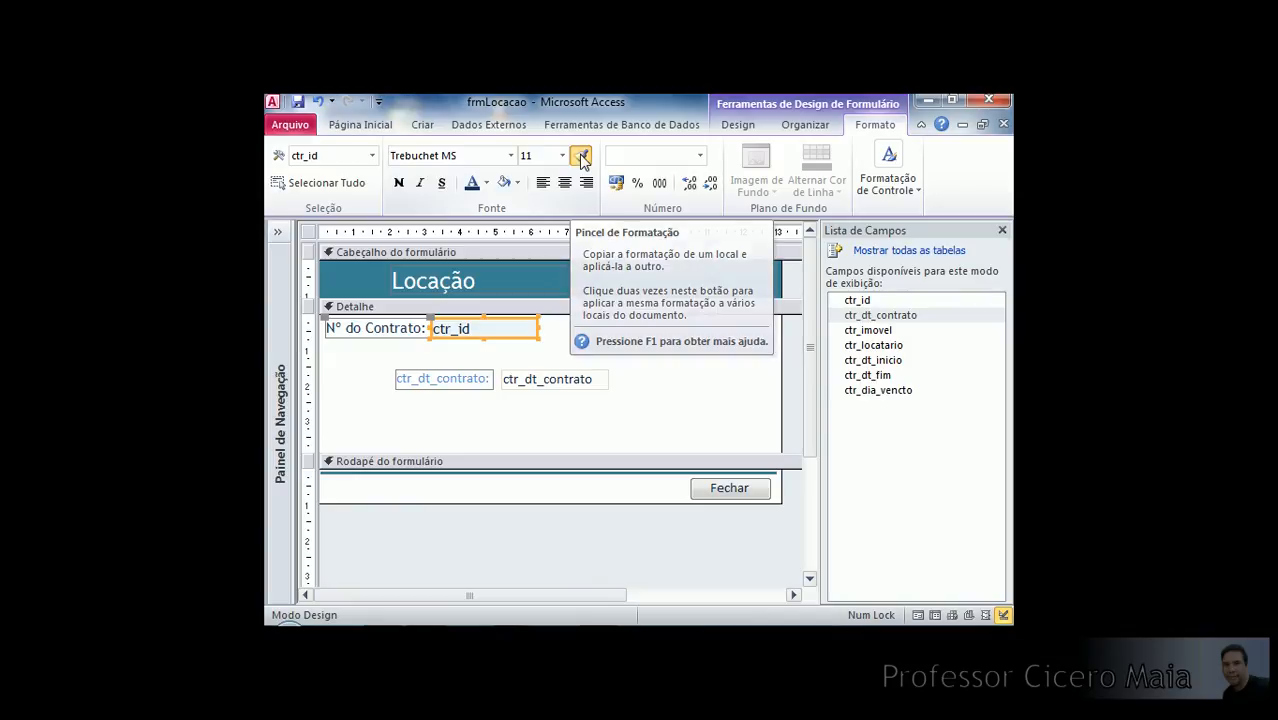
left_click(560, 385)
left_click(502, 416)
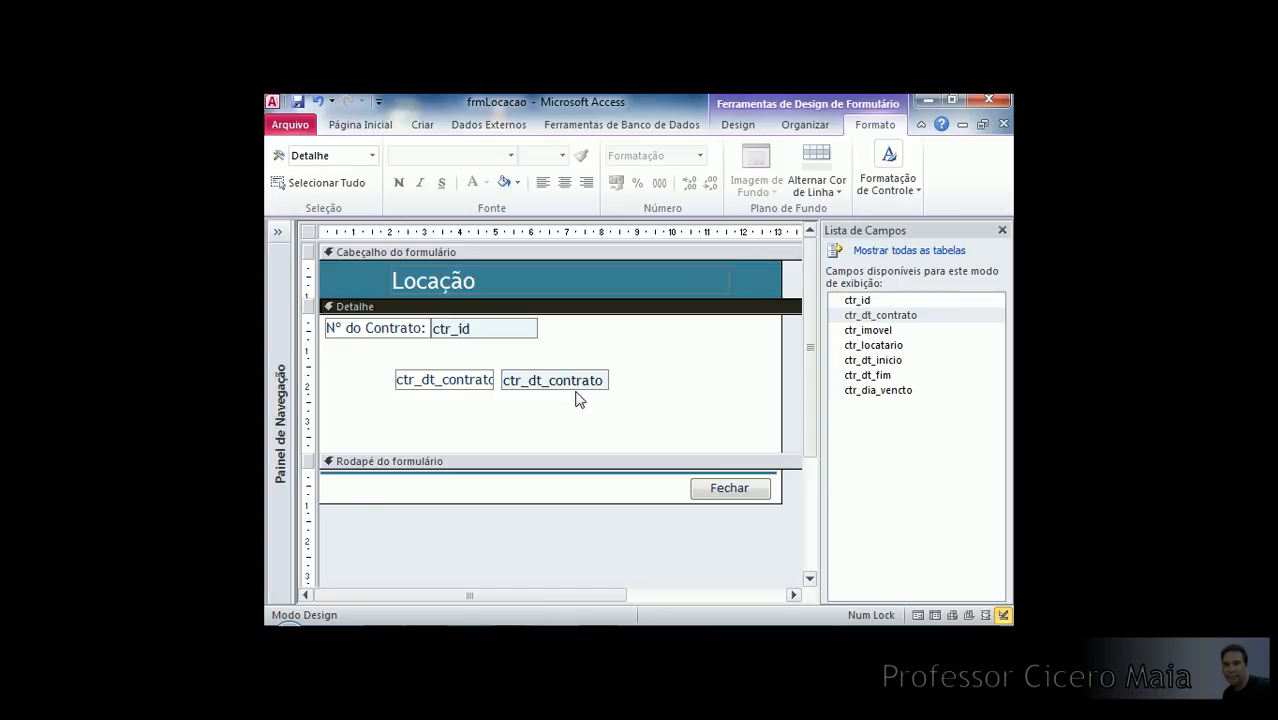
Widen the ctr_dt_contrato label so that its whole caption fits.
left_click(462, 382)
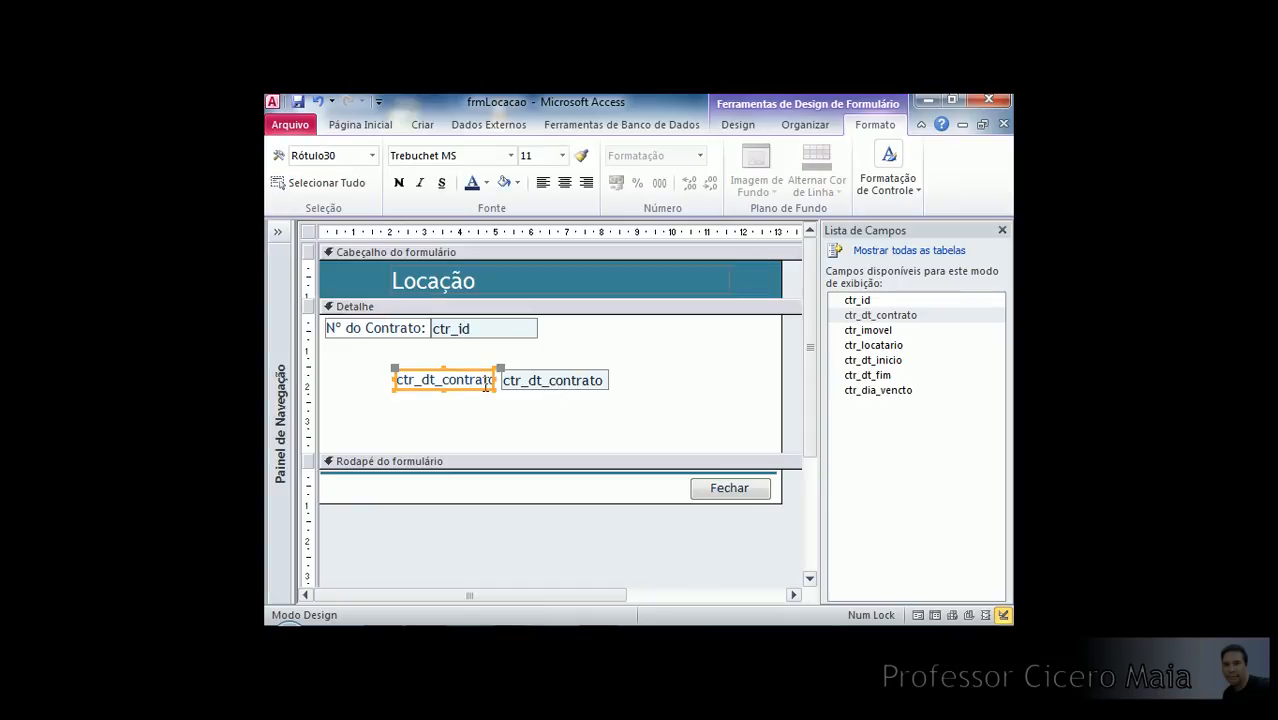
left_click_drag(491, 380, 501, 380)
left_click(475, 414)
Replace the ctr_dt_contrato label's caption with "Data do Contrato:".
left_click(461, 383)
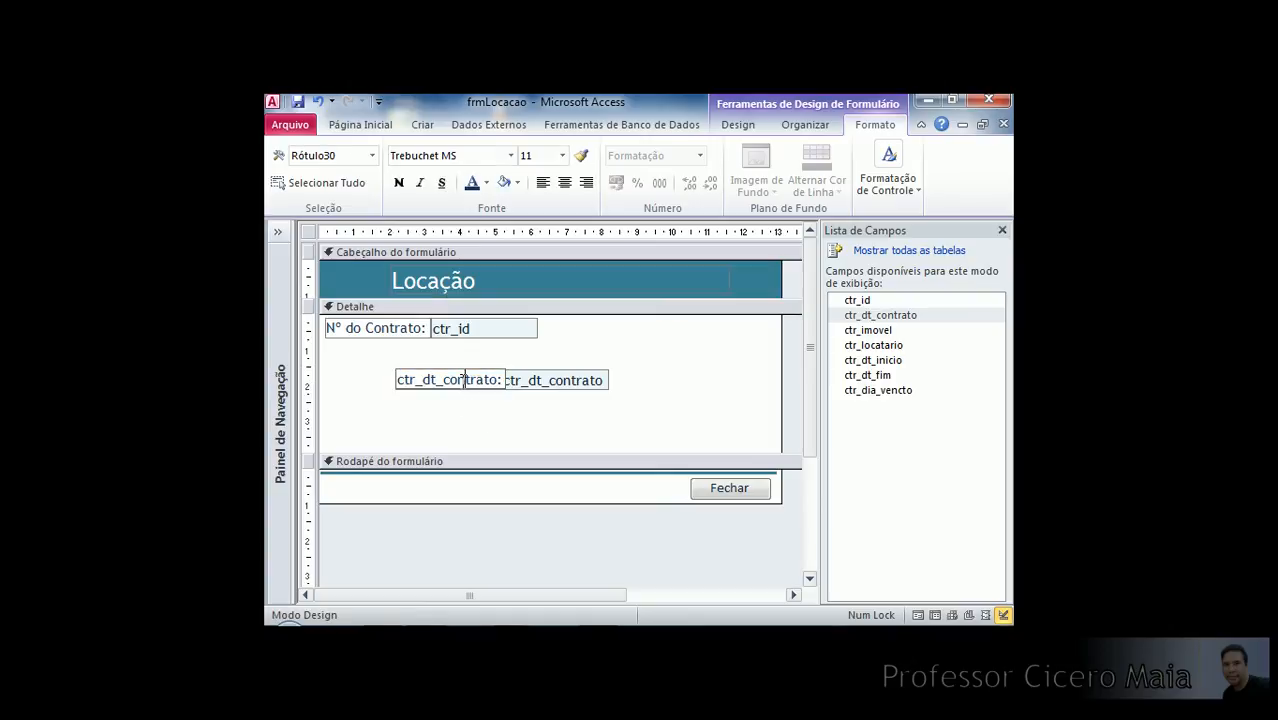
key("Delete")
key("Delete")
key("Delete")
key("Delete")
key("Delete")
key("Delete")
key("Delete")
key("Delete")
key("Delete")
key("Delete")
key("Delete")
key("Delete")
key("Delete")
type("Data do Contrato")
key("Return")
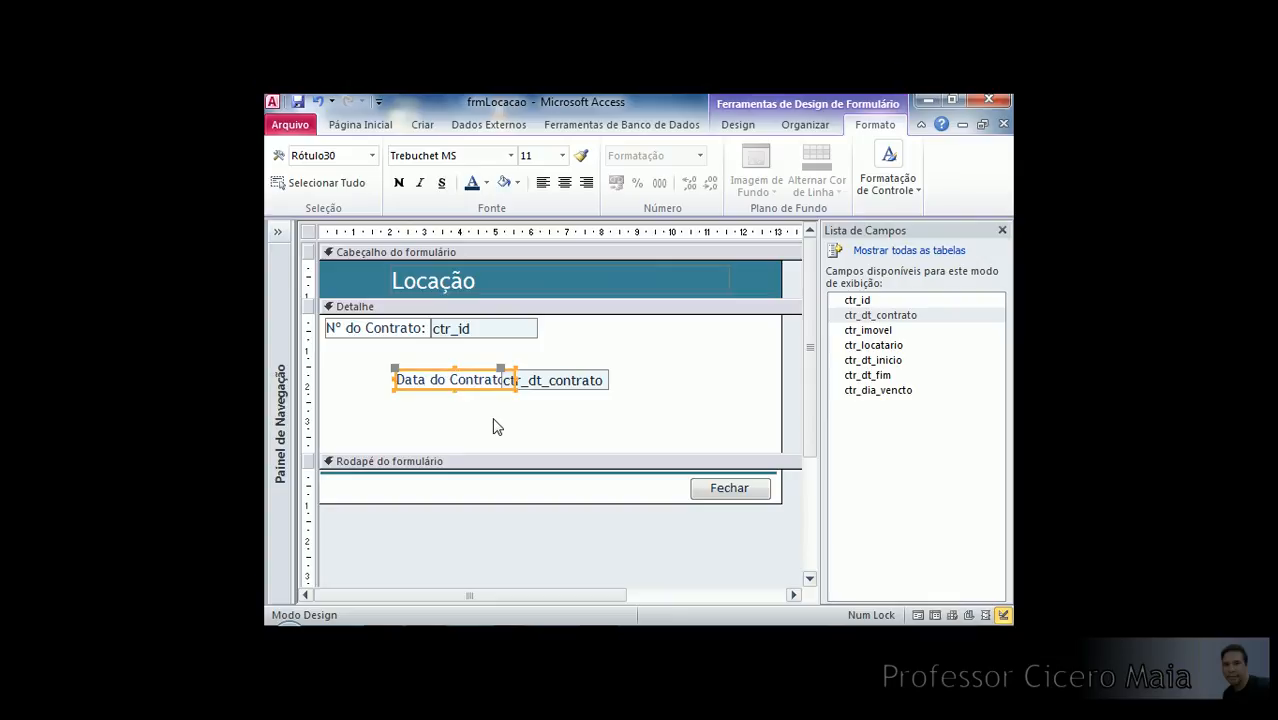
left_click(497, 427)
Pull in the left edge of the ctr_dt_contrato text box so it starts where its label ends.
left_click(504, 380)
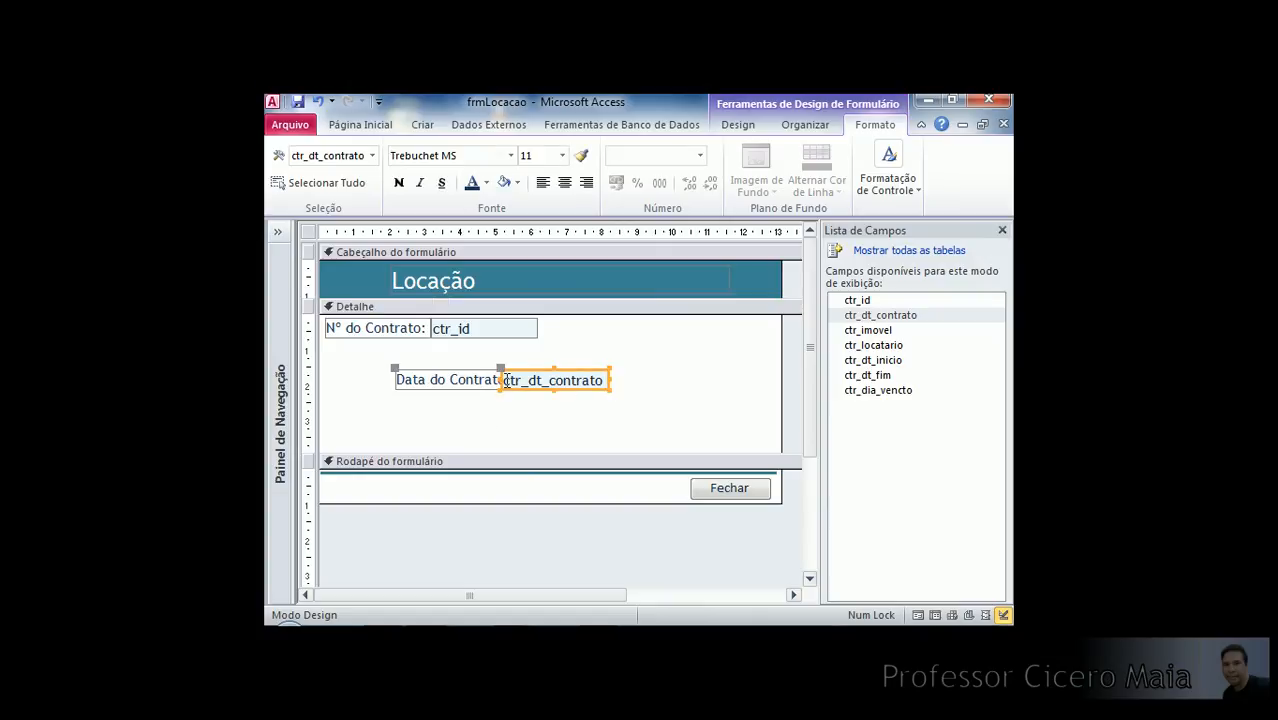
left_click_drag(500, 380, 518, 377)
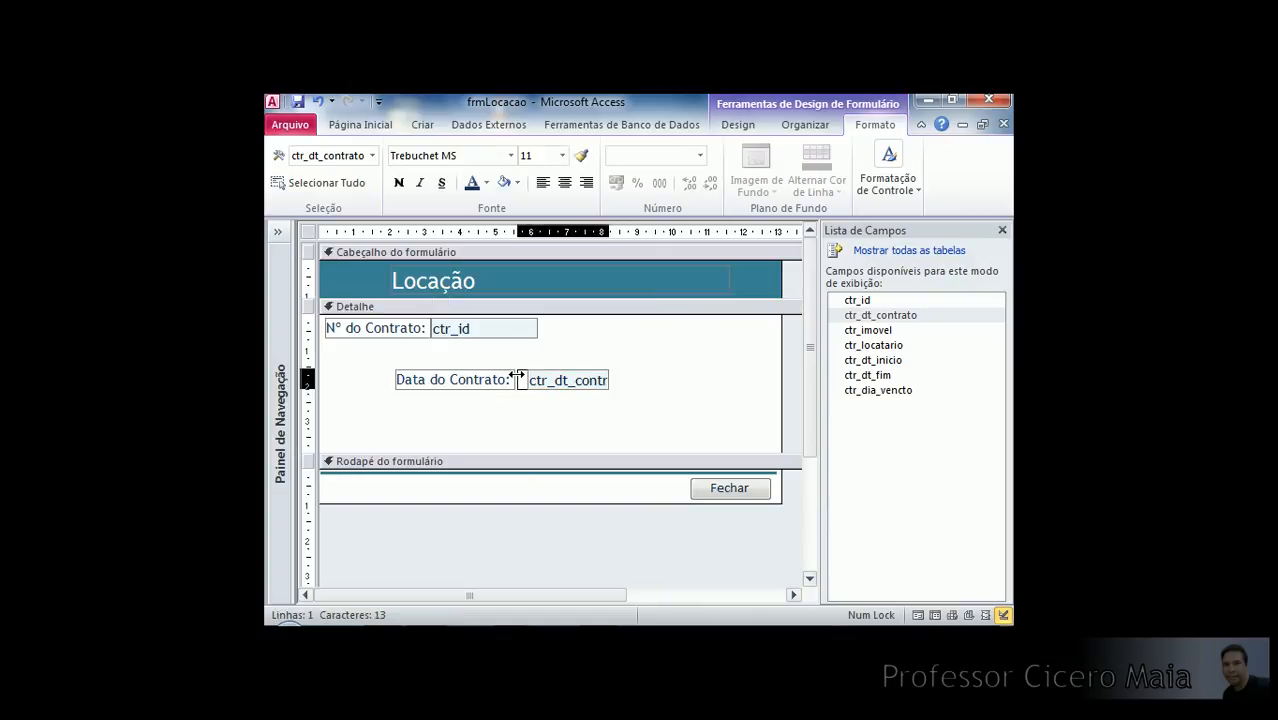
left_click(605, 401)
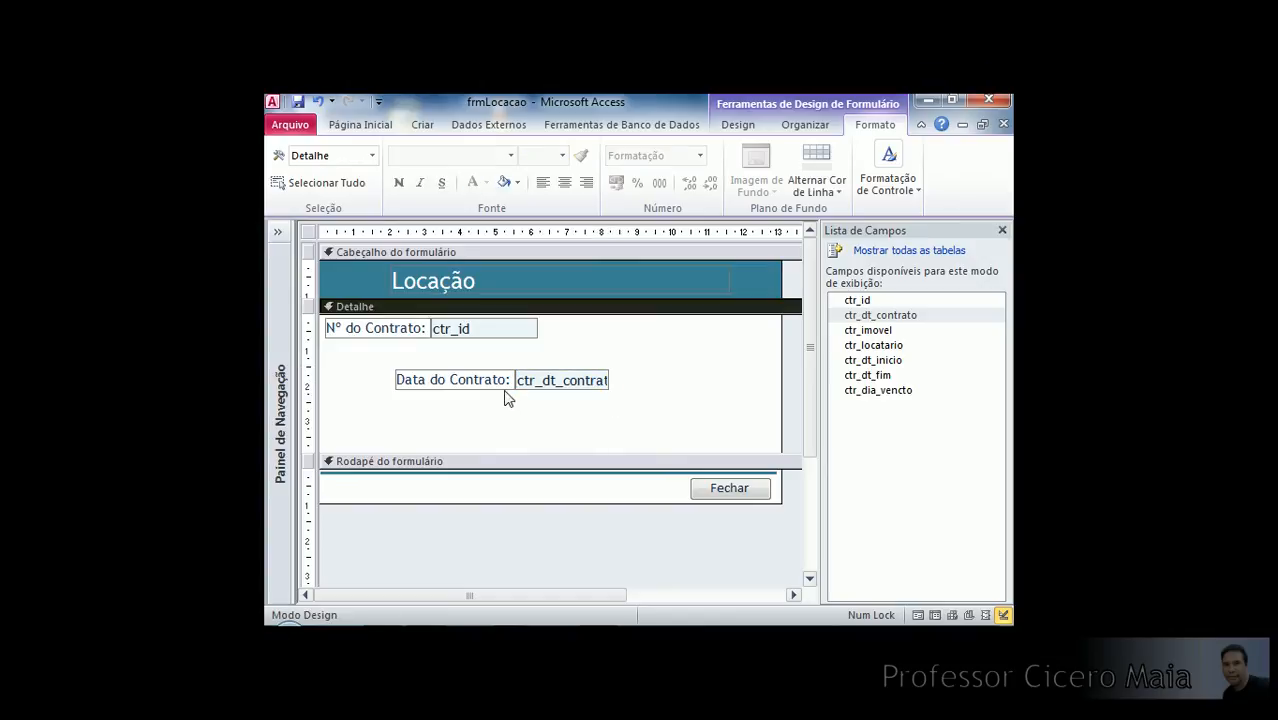
Move the Data do Contrato label and text box up and to the right, just below the ctr_id row.
left_click(576, 386)
left_click_drag(576, 386, 686, 362)
left_click(622, 393)
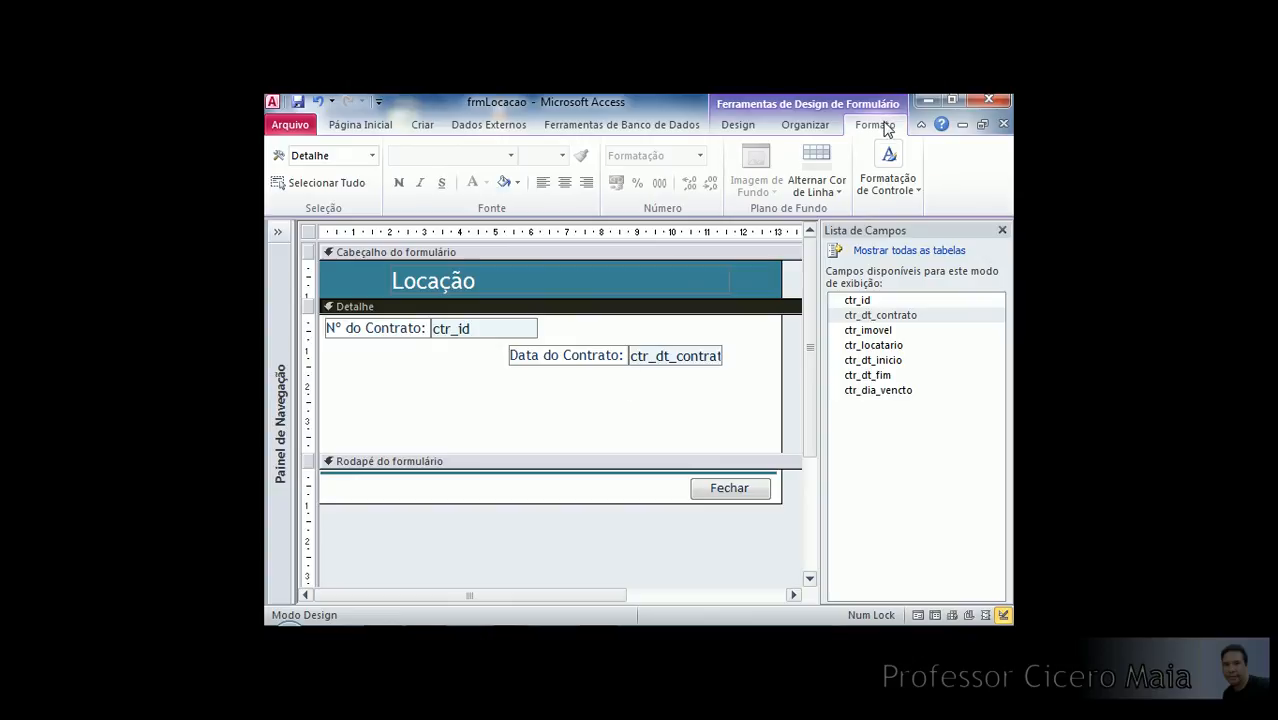
Open the property sheet and check the ctr_id text box's Superior position among its format properties.
left_click(740, 124)
left_click(790, 125)
left_click(735, 125)
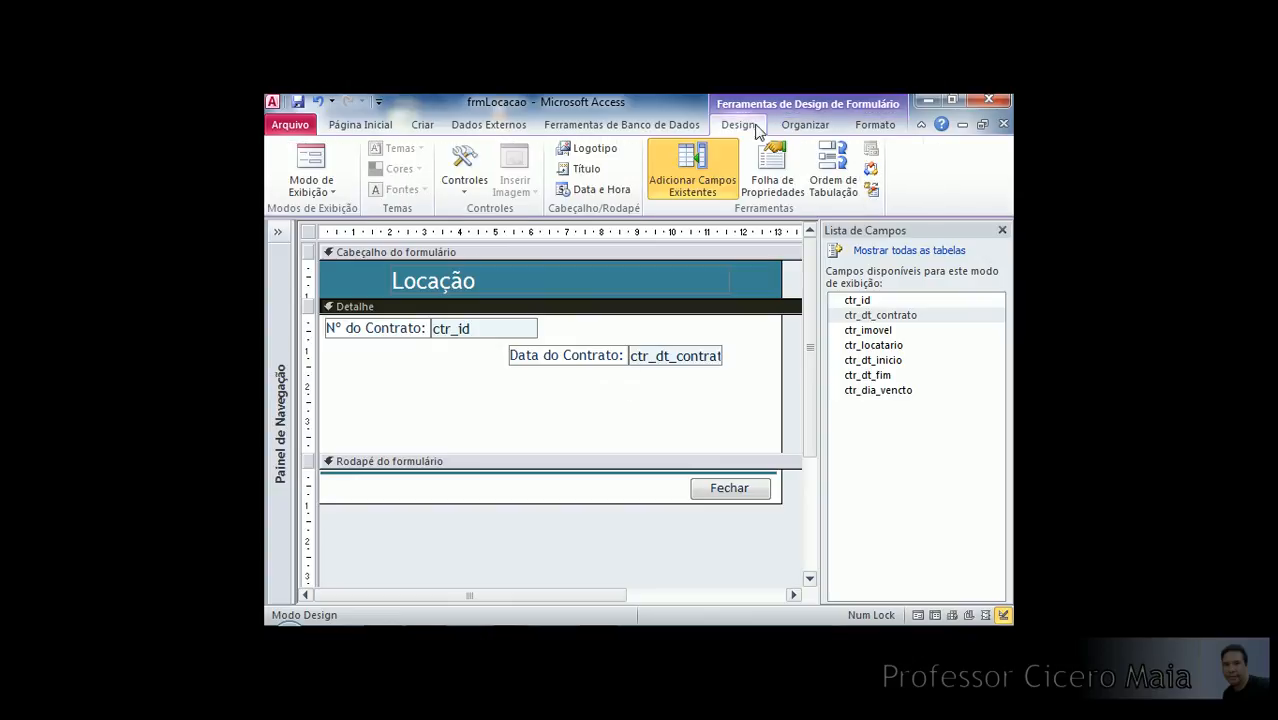
left_click(775, 160)
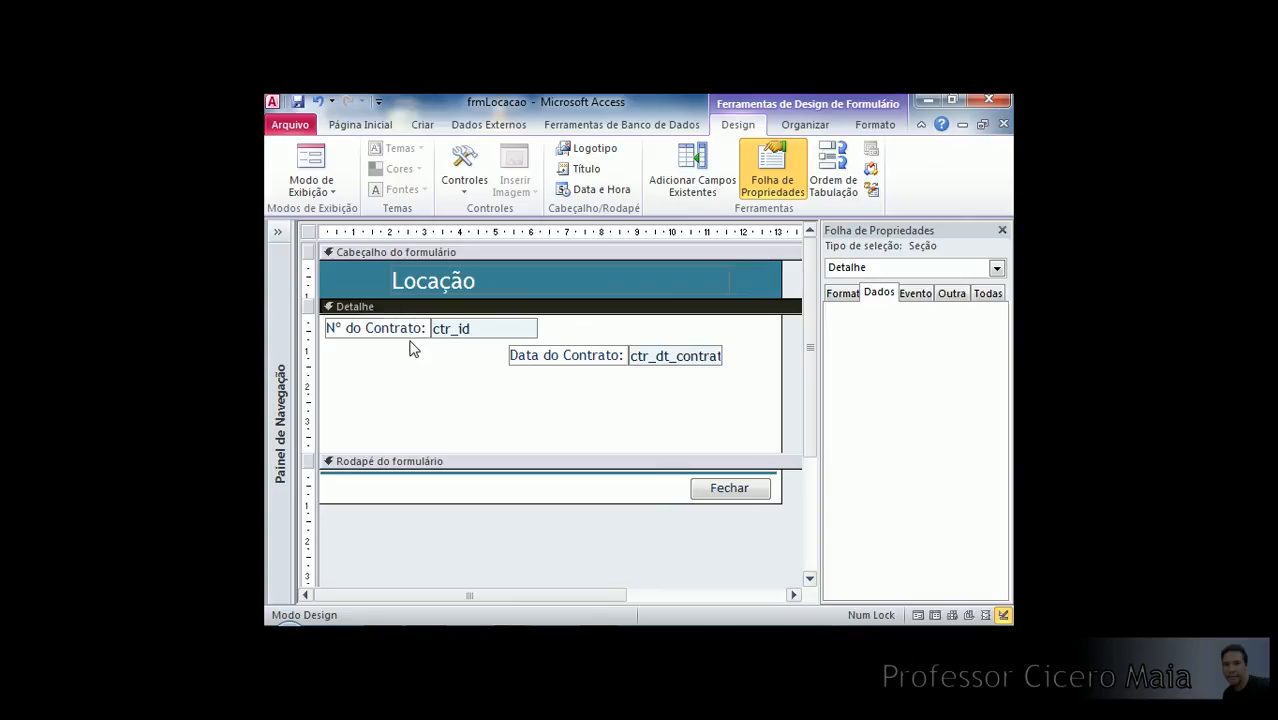
left_click(506, 331)
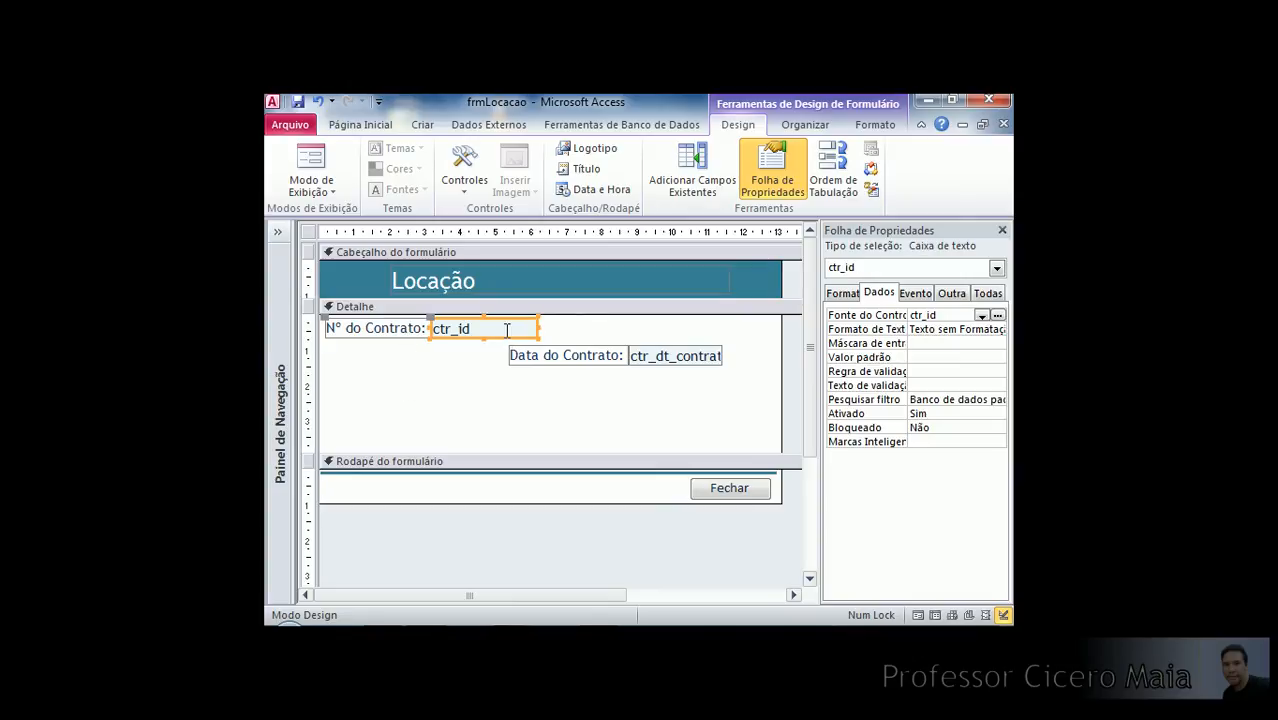
left_click(843, 295)
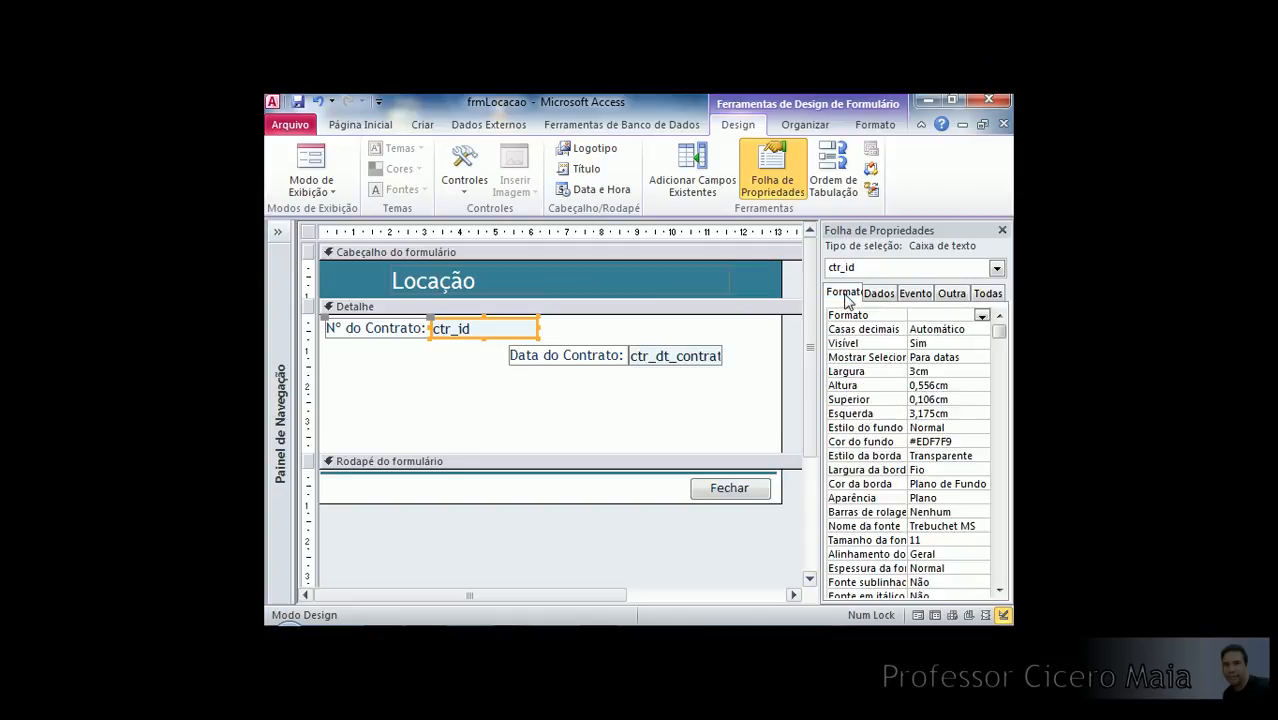
left_click(845, 401)
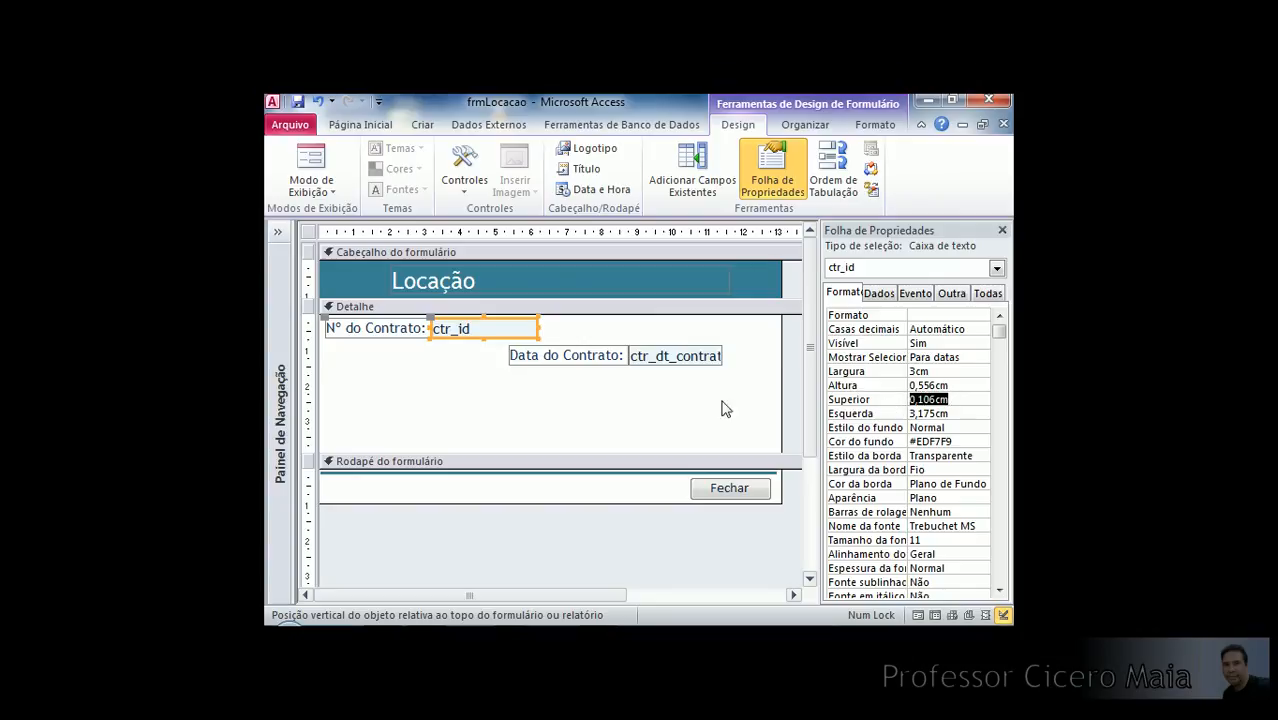
Select the Data do Contrato label and text box and set their Superior position to 0,106cm.
left_click_drag(608, 386, 675, 362)
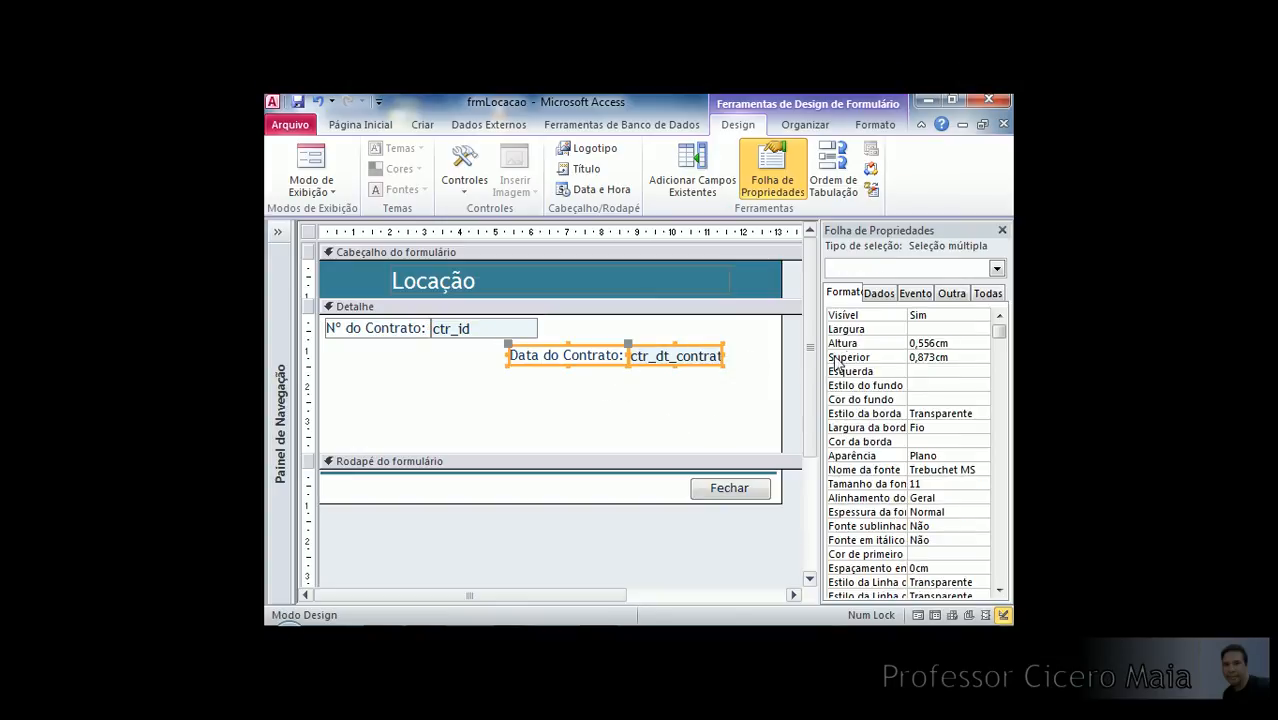
left_click_drag(963, 357, 905, 356)
type("0,108")
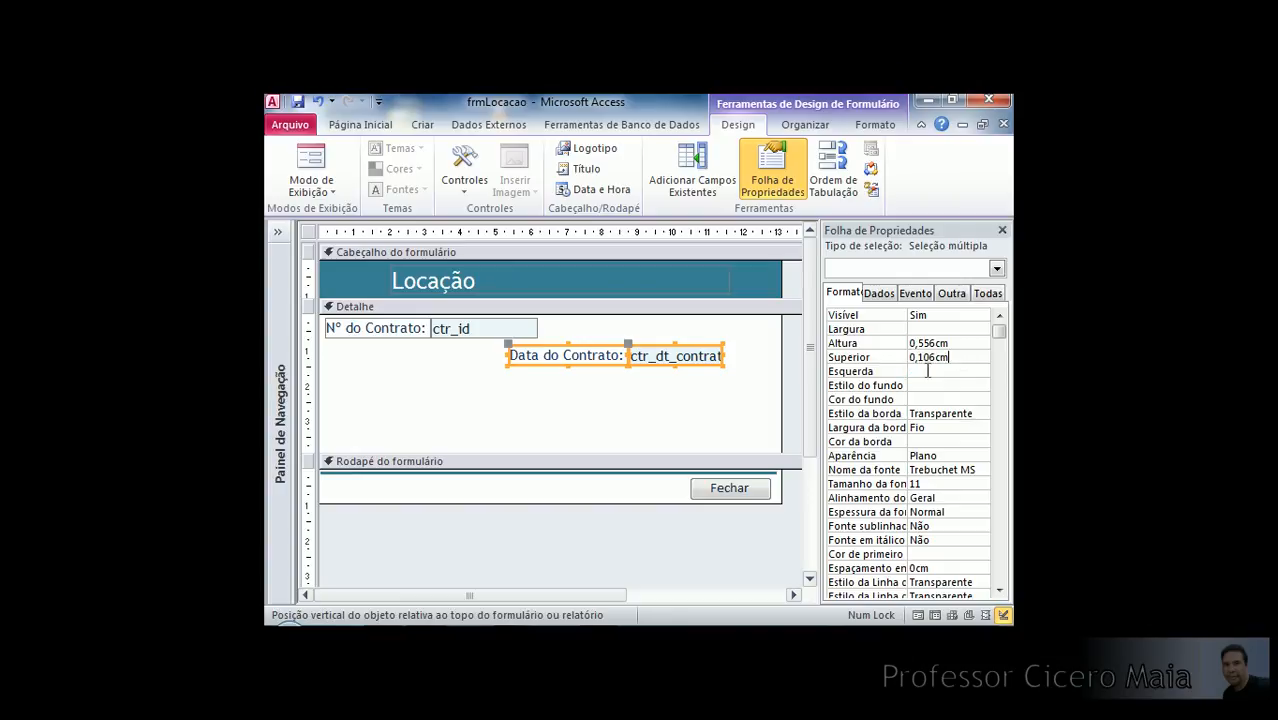
key("Return")
Nudge the Data do Contrato label and text box right until they end near the form's right edge.
left_click(605, 368)
left_click_drag(612, 330, 671, 390)
key("Right")
key("Right")
key("Right")
key("Right")
key("Right")
key("Right")
key("Right")
key("Right")
key("Right")
key("Right")
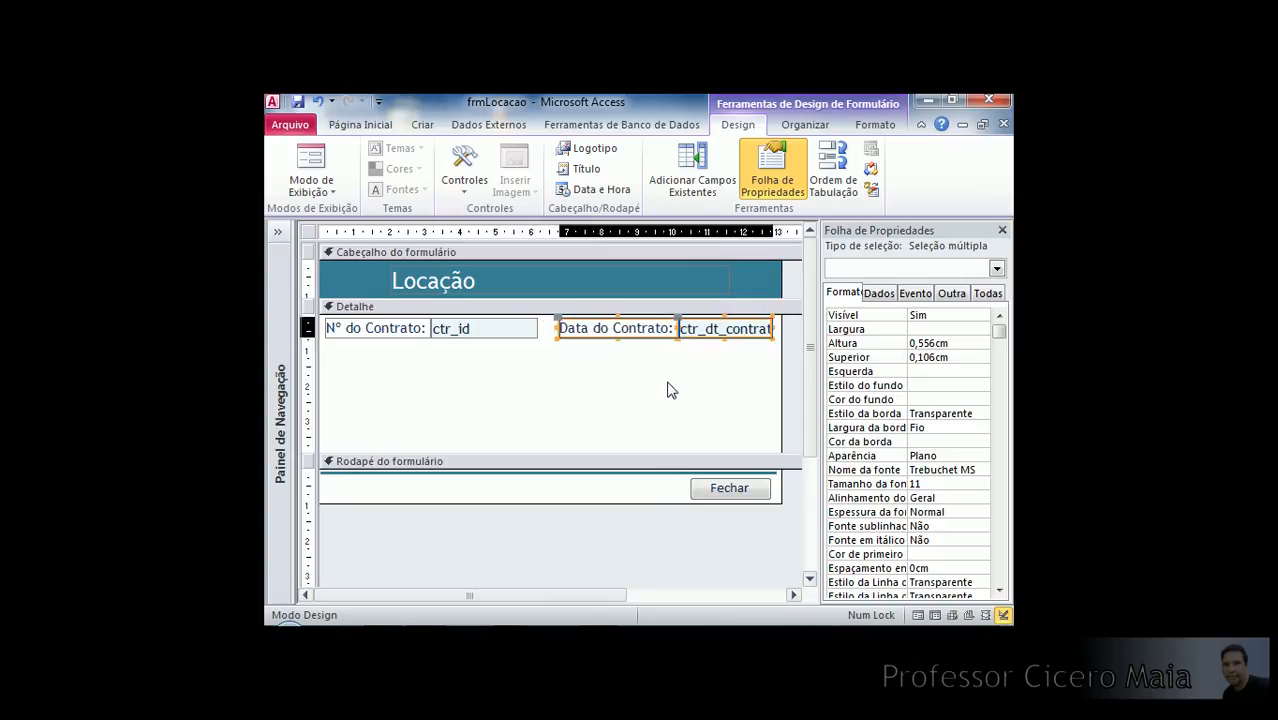
left_click(671, 390)
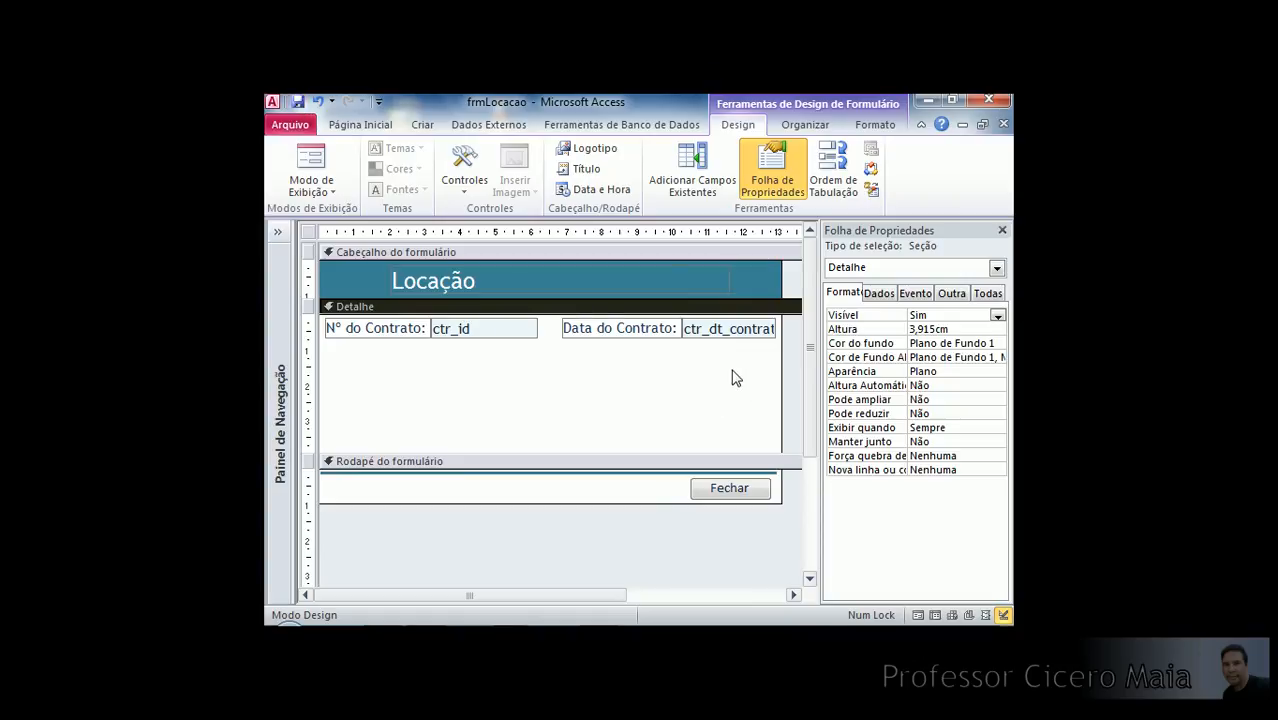
Show the available fields list, review ctr_imovel and ctr_locatario, and return to the Detalhe section's properties.
left_click(692, 172)
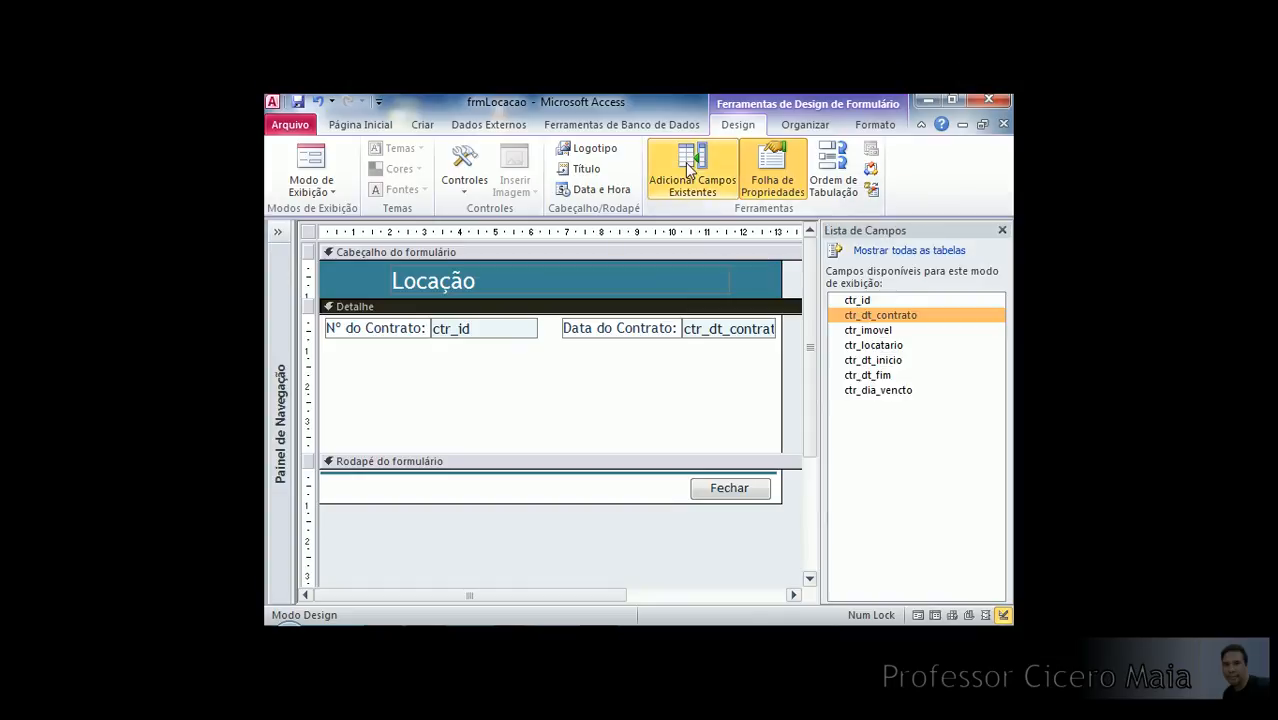
left_click(876, 332)
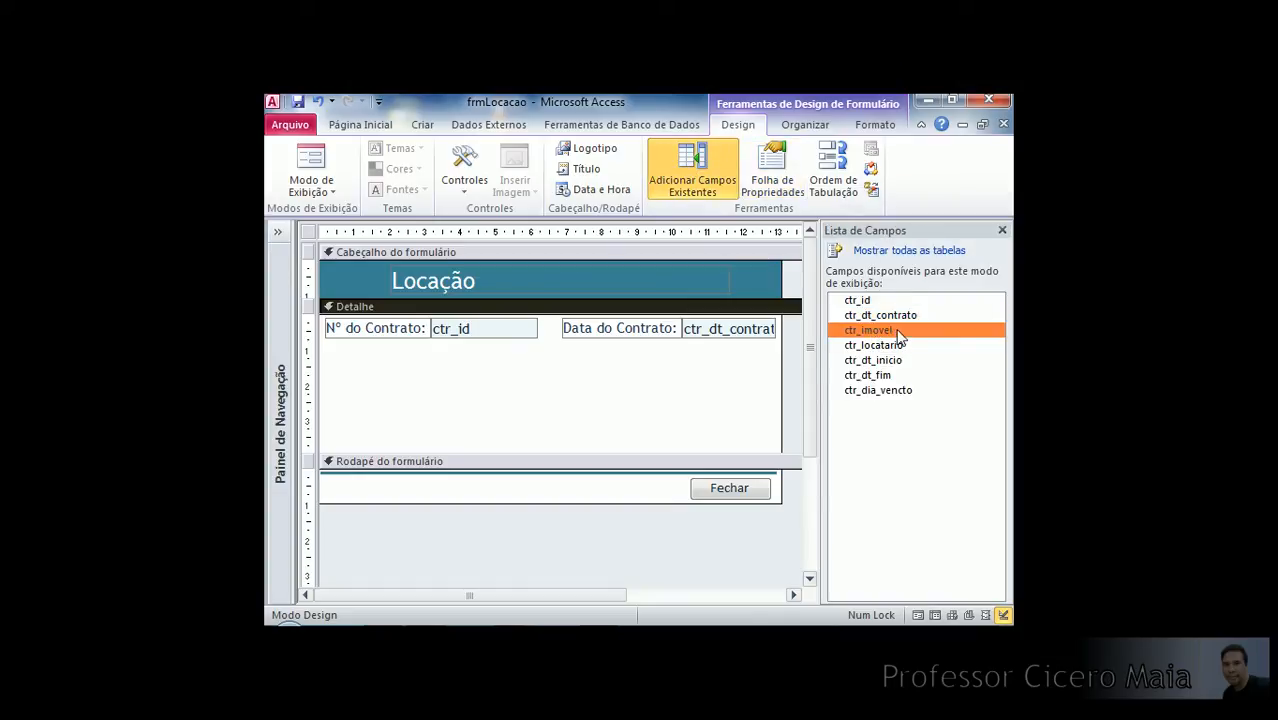
left_click(920, 346)
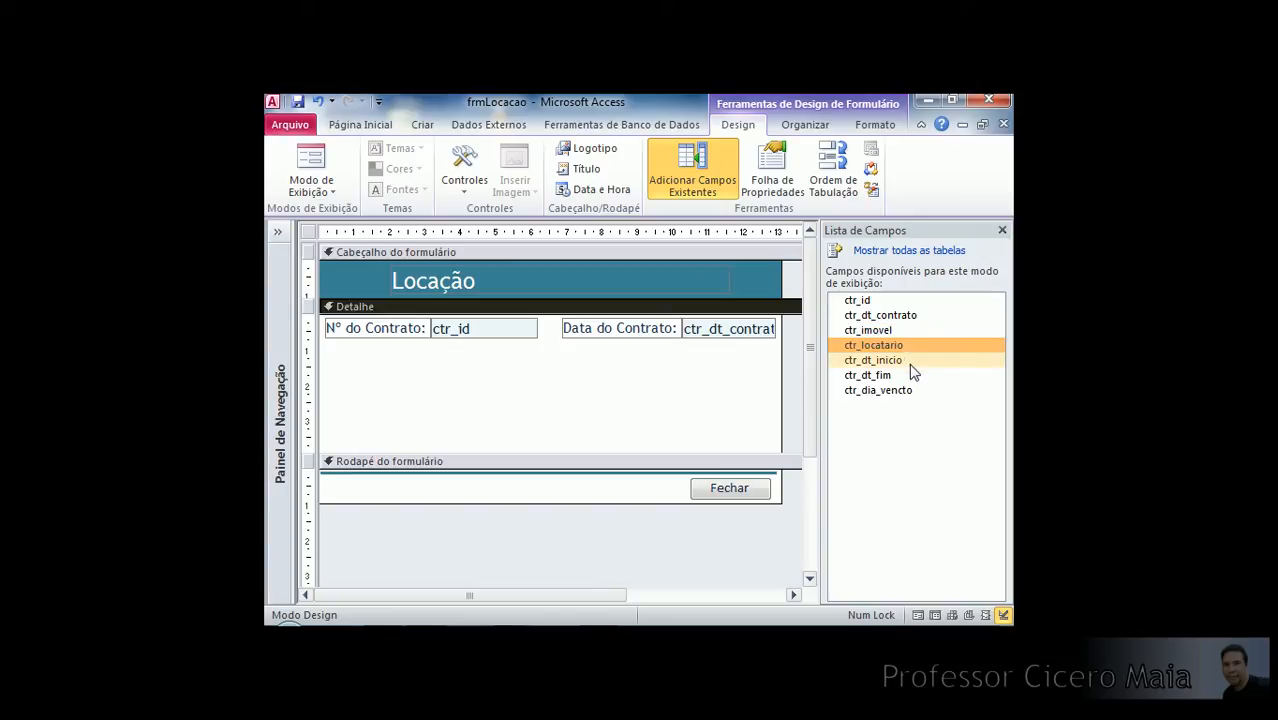
left_click(722, 355)
left_click(725, 362)
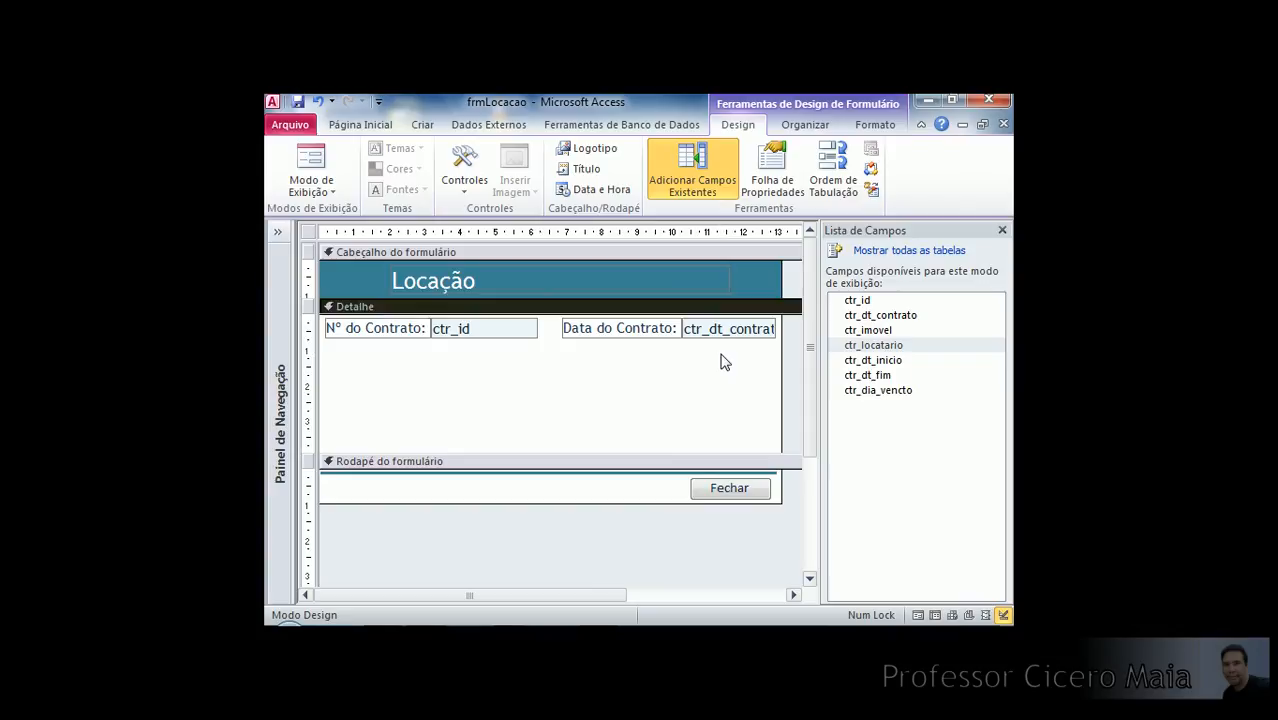
left_click_drag(668, 353, 738, 329)
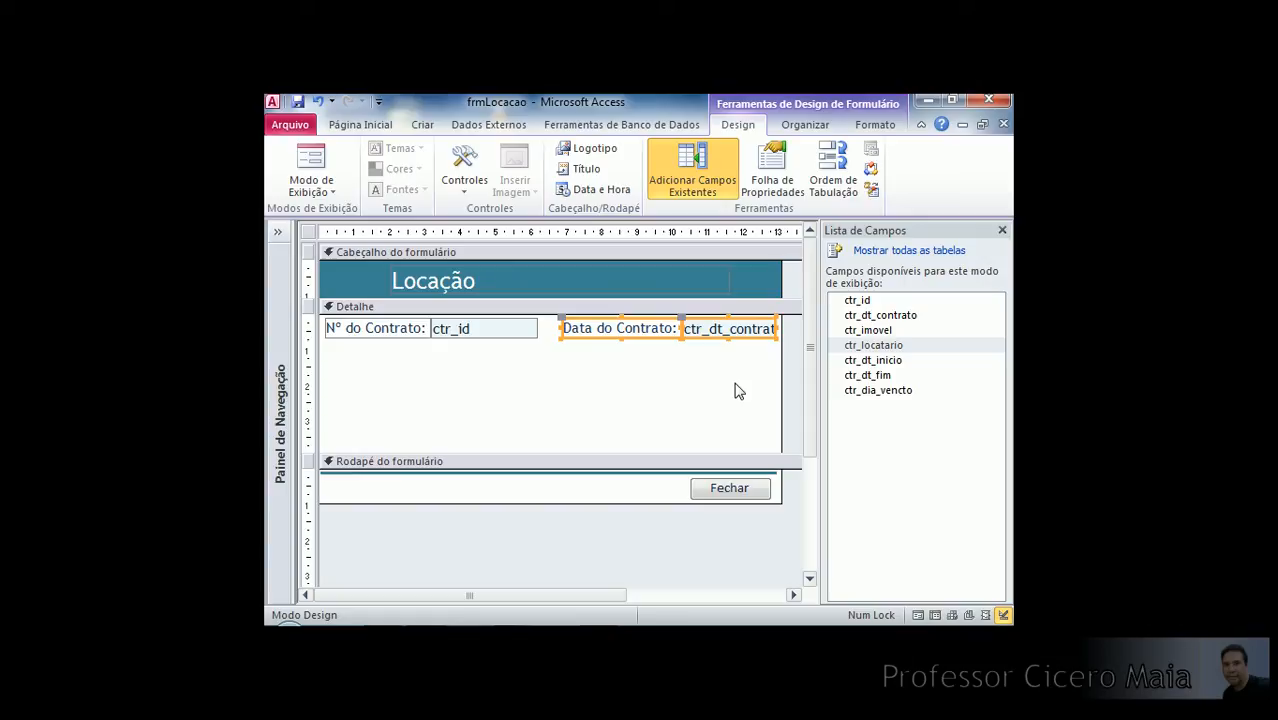
left_click(734, 391)
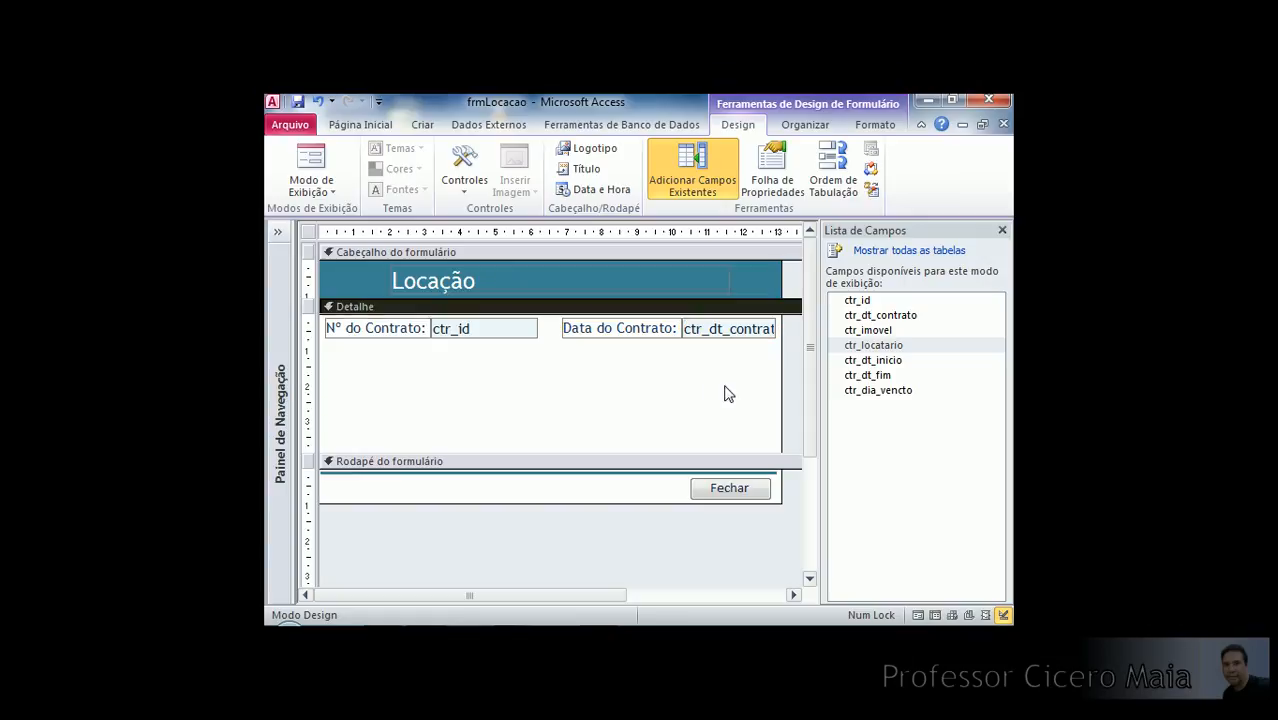
left_click(565, 378)
double_click(565, 378)
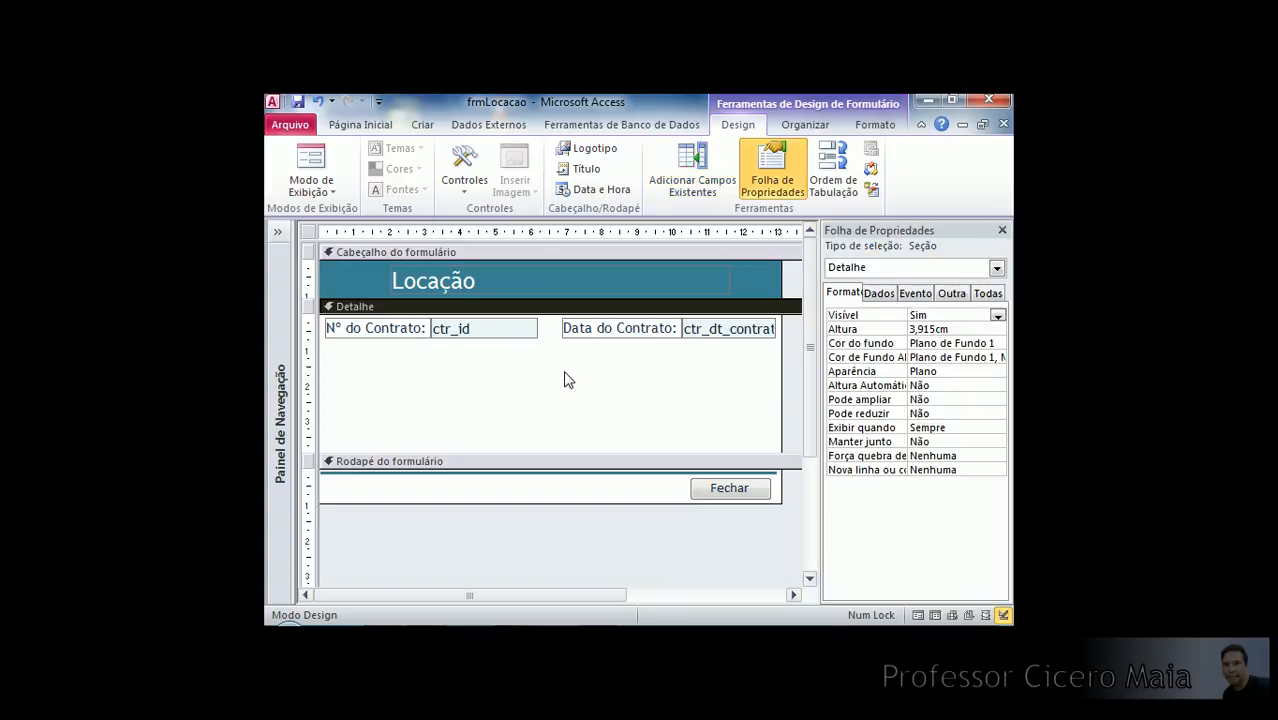
Preview the form in Form view, try the Data do Contrato date picker, and return to Design view.
left_click(330, 166)
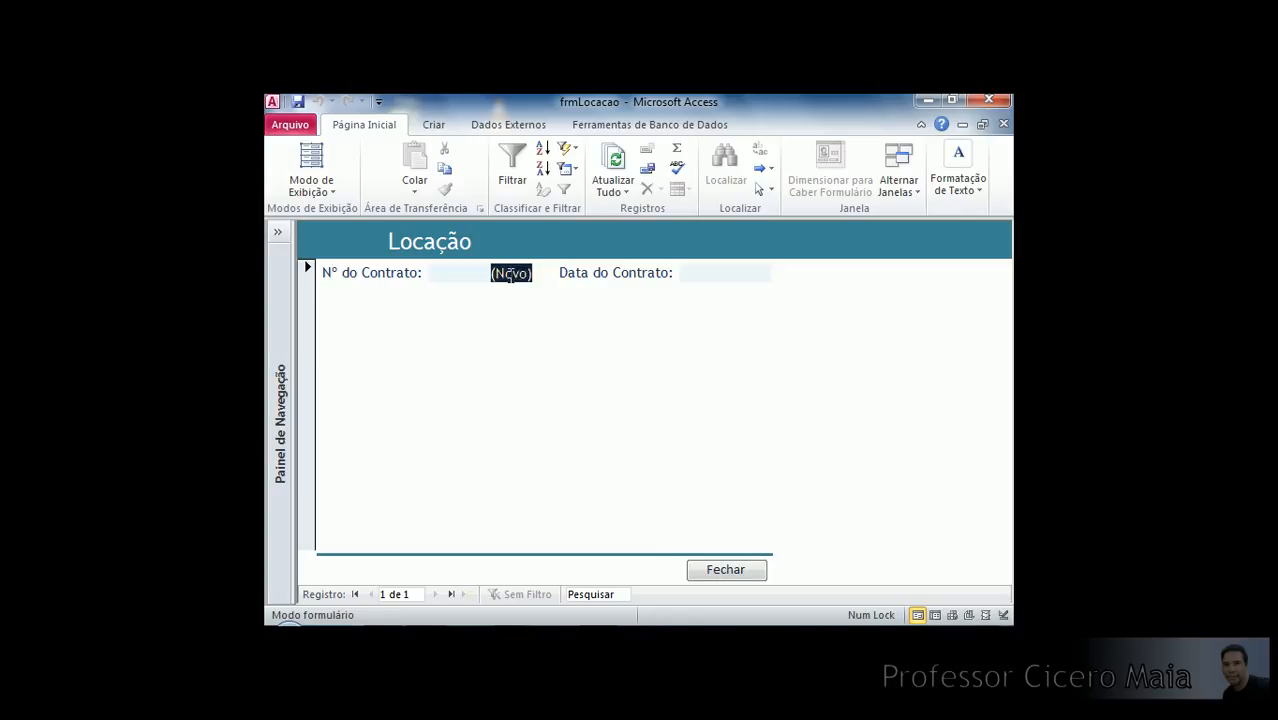
left_click(724, 274)
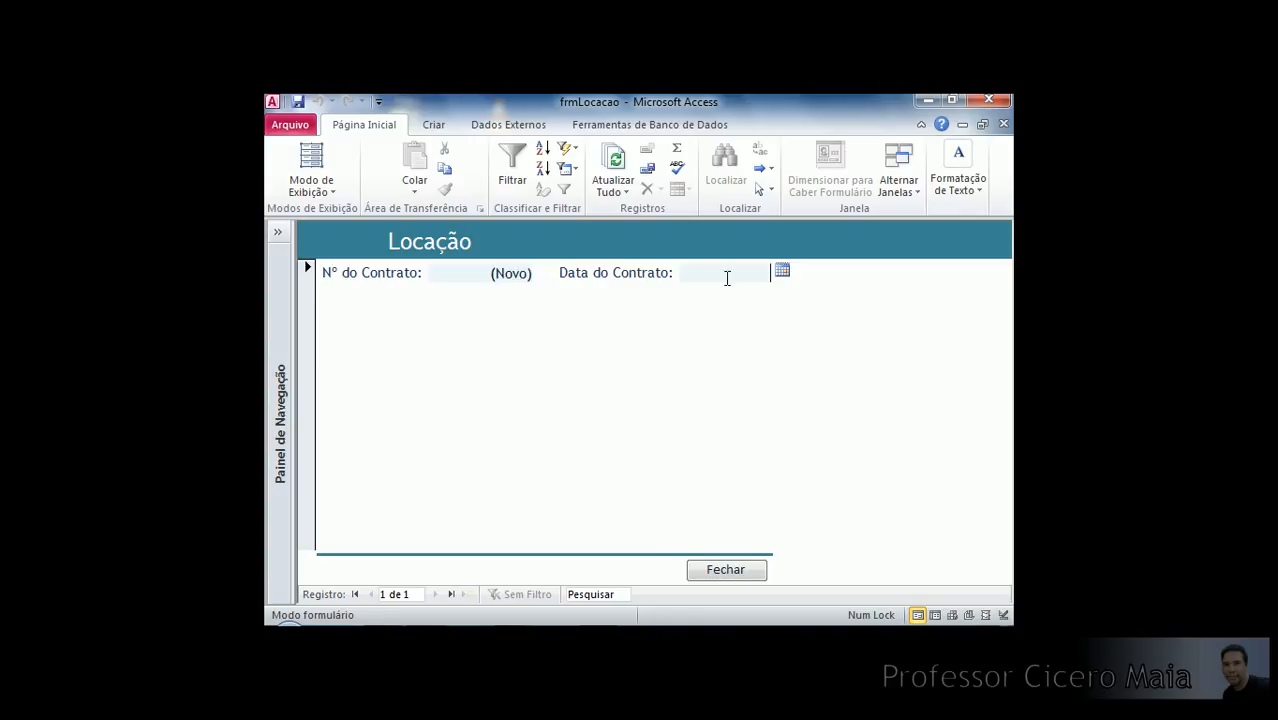
left_click(783, 271)
left_click(783, 272)
left_click(783, 273)
left_click(783, 273)
left_click(703, 273)
right_click(826, 282)
left_click(640, 334)
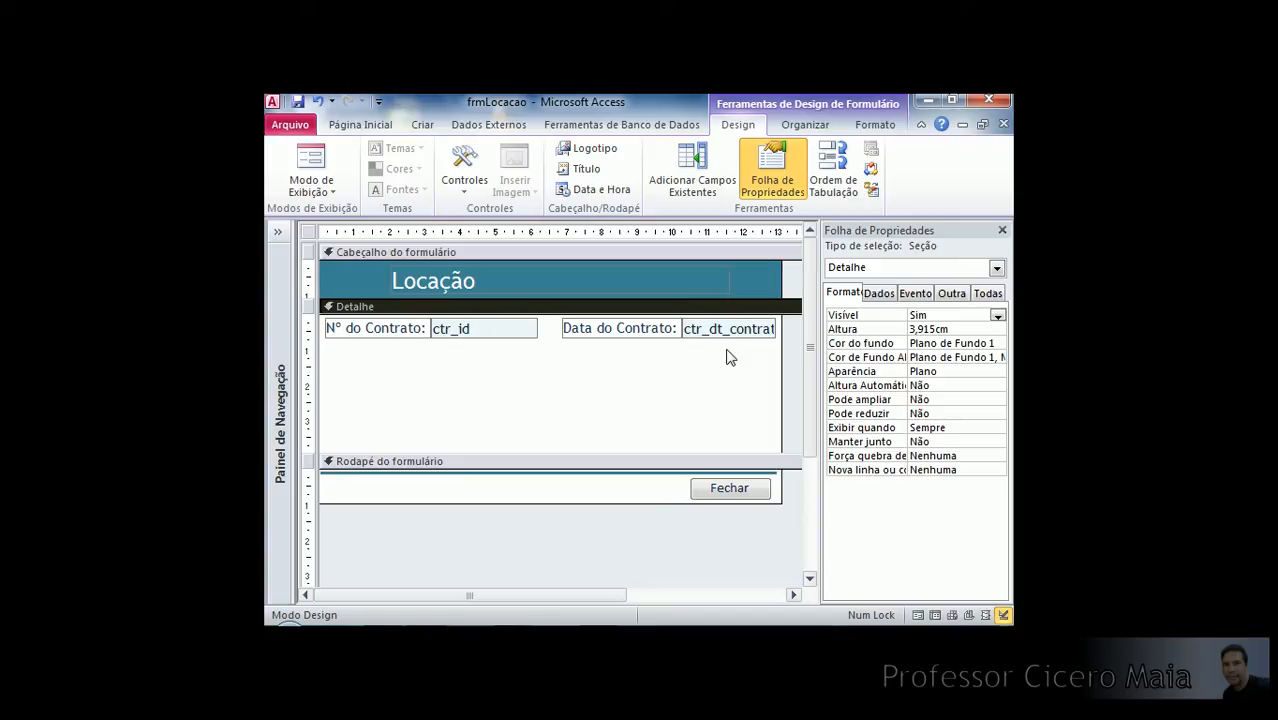
Extend the Detalhe section downward to a height of about 5 cm.
left_click_drag(597, 458, 597, 499)
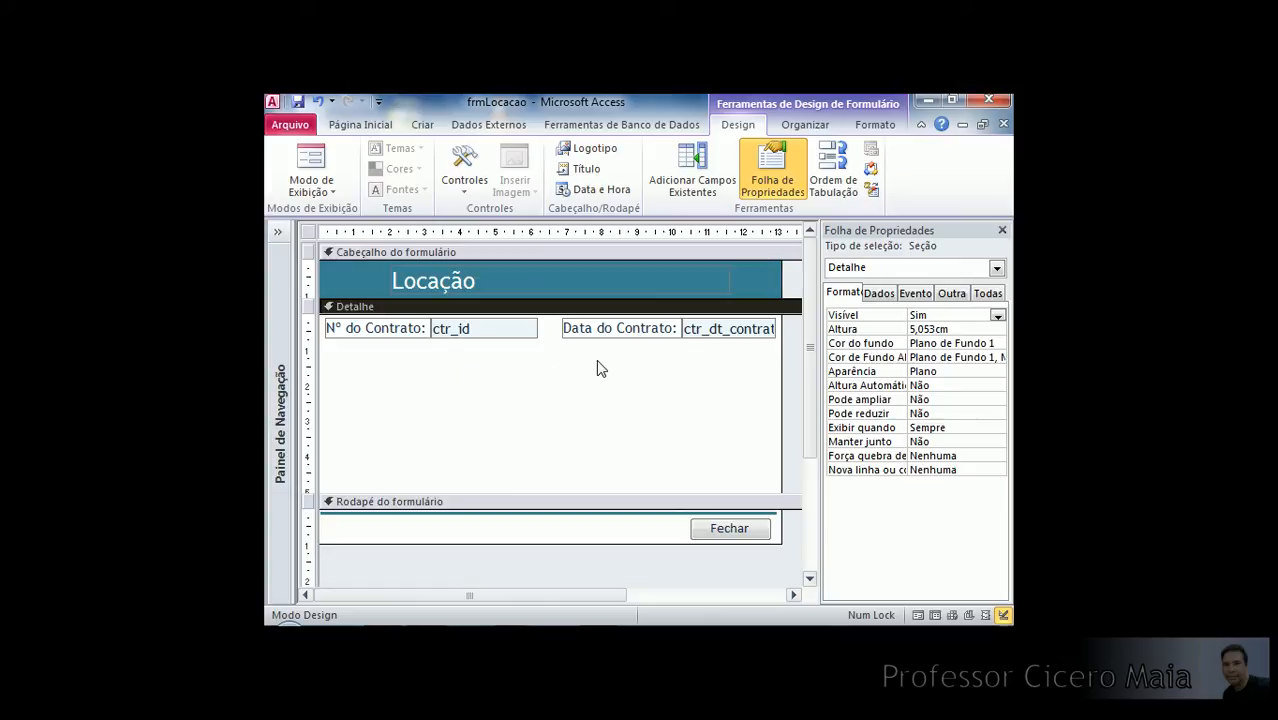
Open the tb_contrato table in datasheet view and widen its ctr_locatario column to fit the field name.
left_click(277, 231)
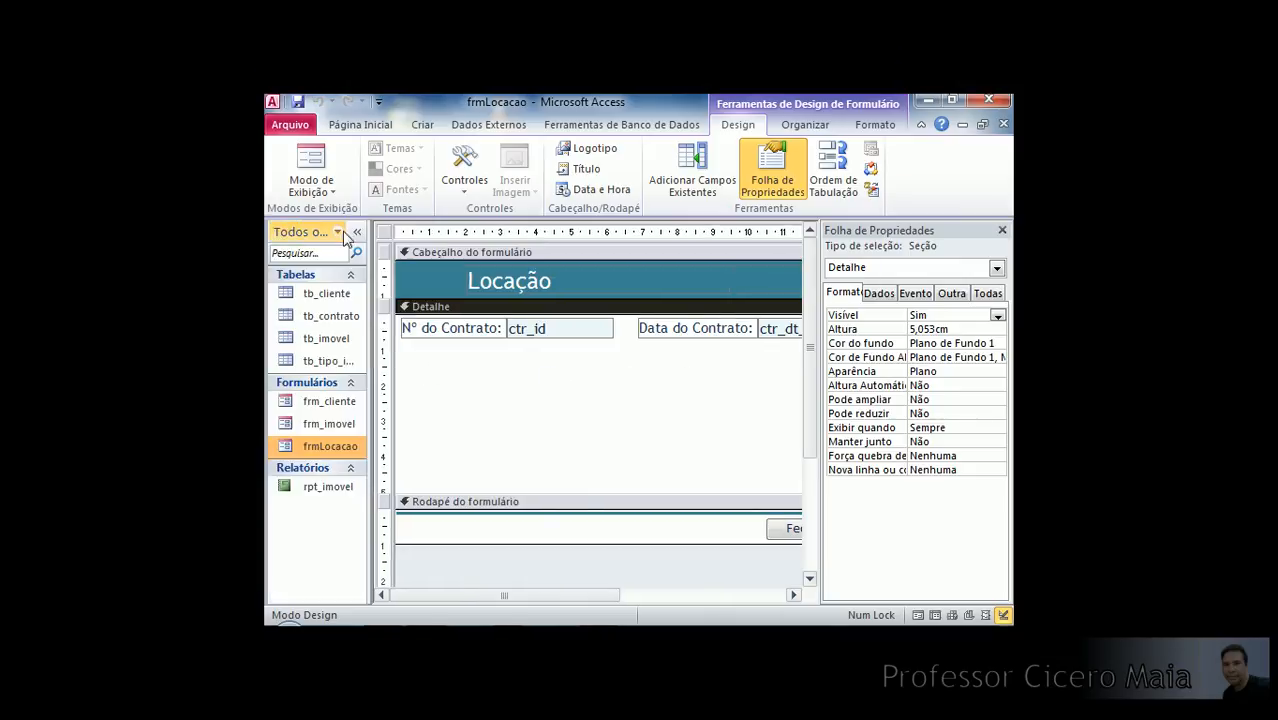
left_click(342, 318)
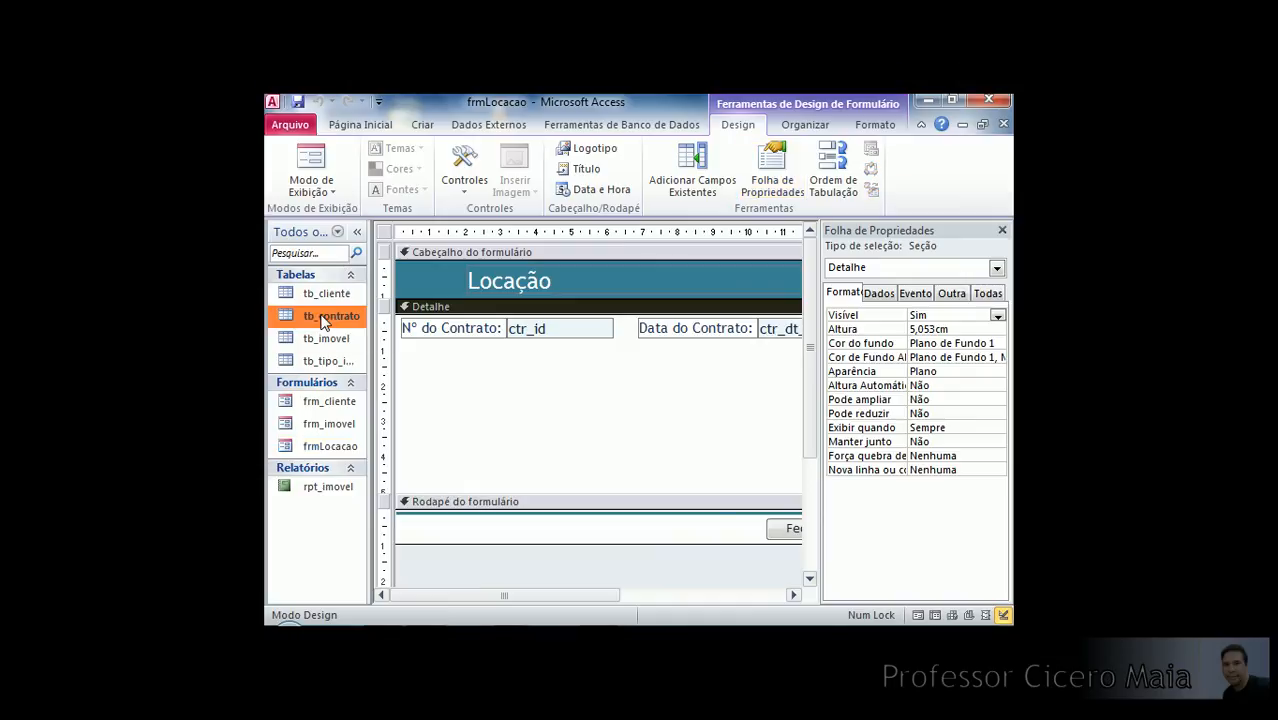
double_click(322, 318)
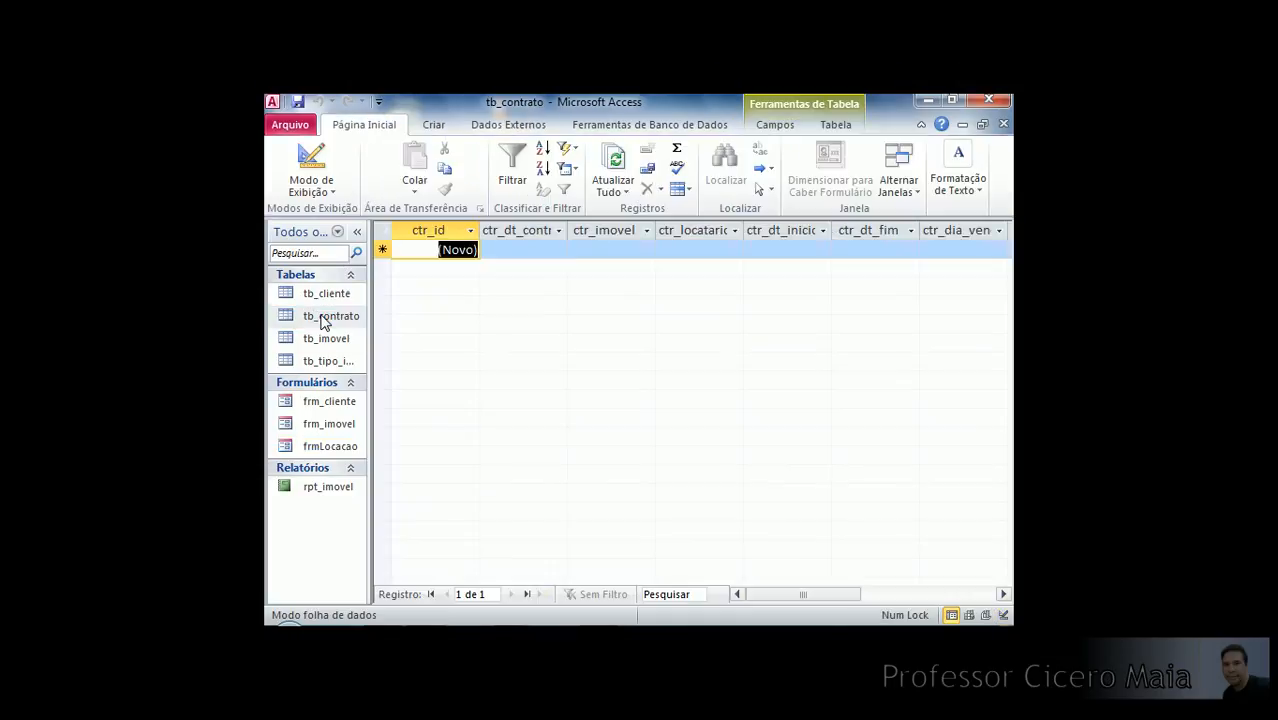
left_click(513, 248)
left_click(602, 250)
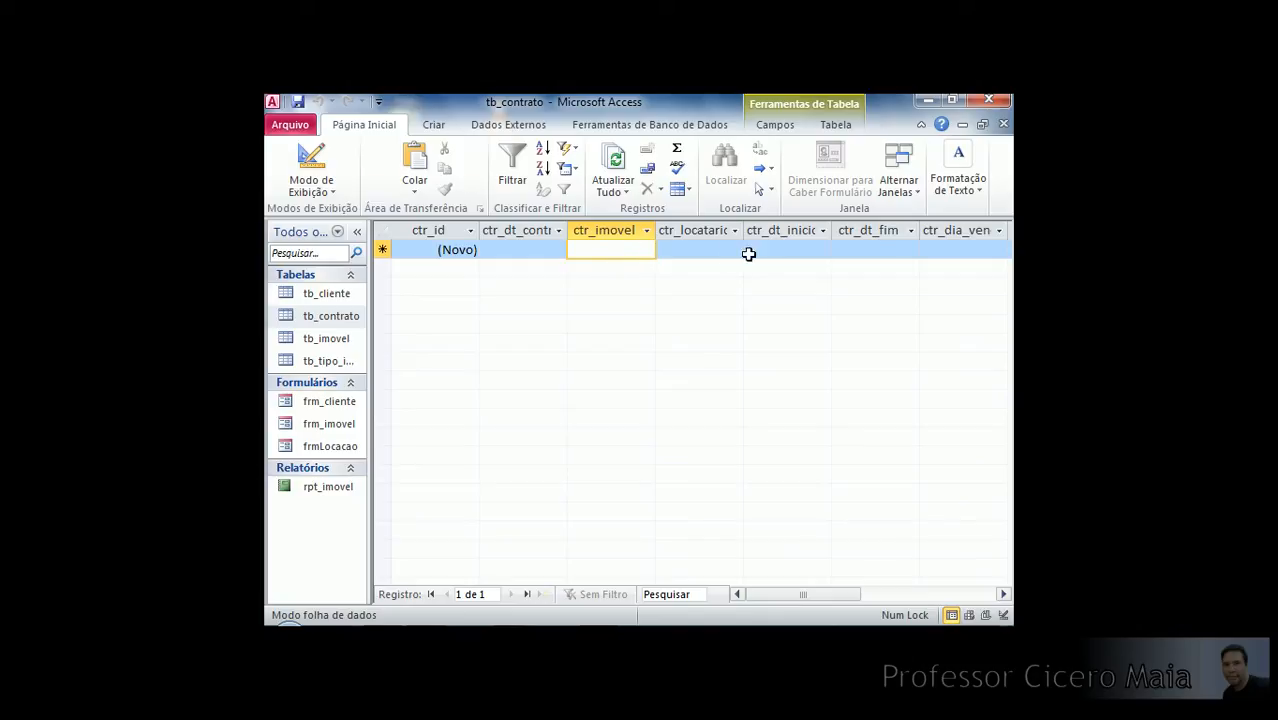
left_click(706, 250)
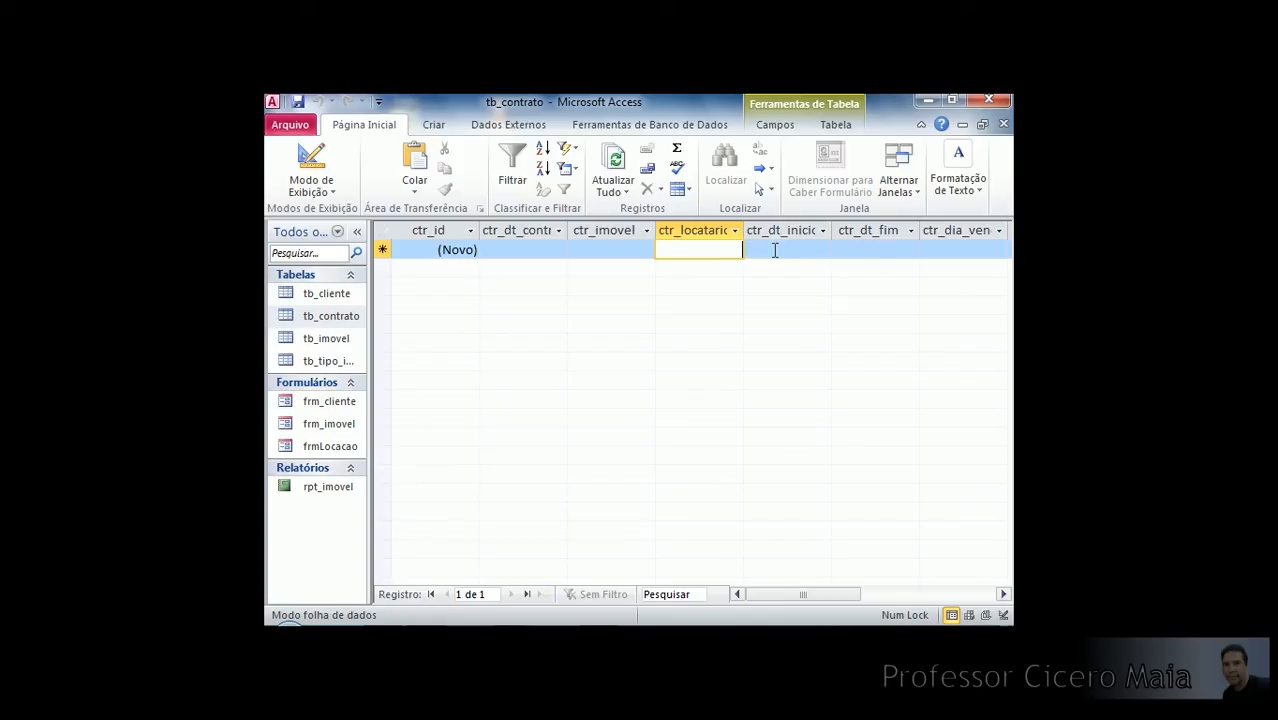
left_click_drag(743, 230, 754, 230)
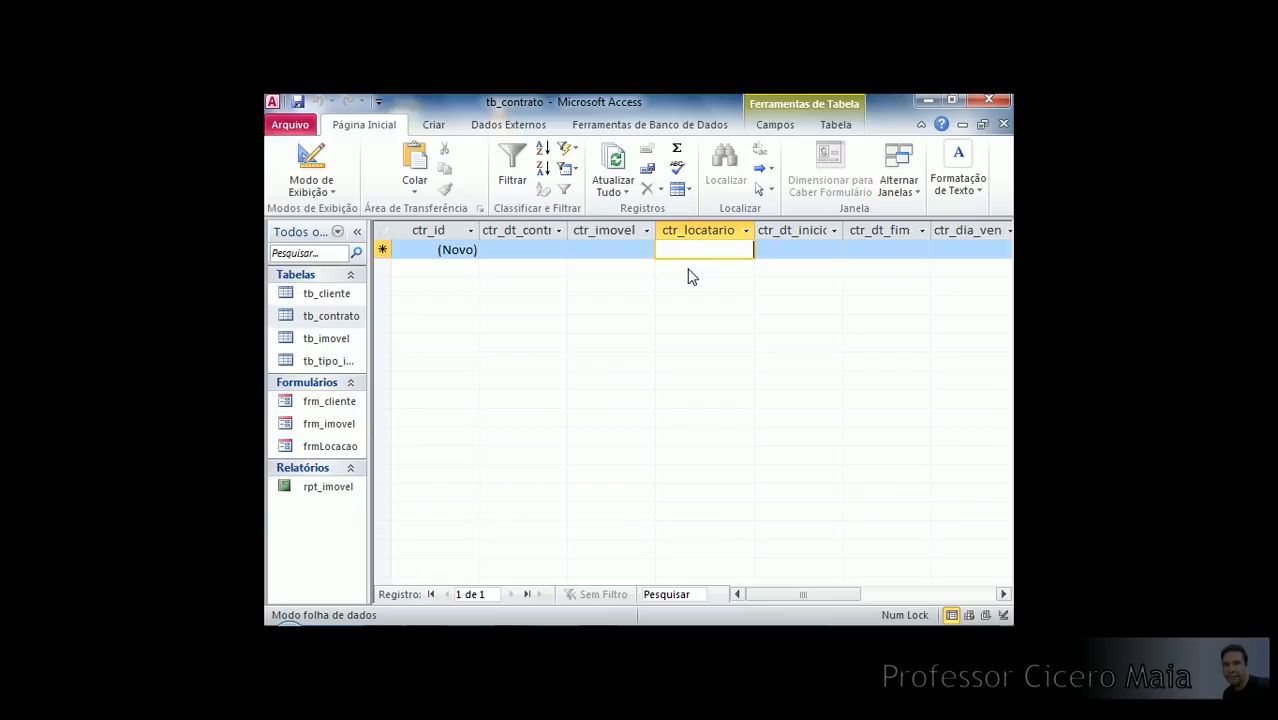
Examine the ctr_imovel and ctr_locatario cells of the new record in the tb_contrato datasheet.
left_click(597, 250)
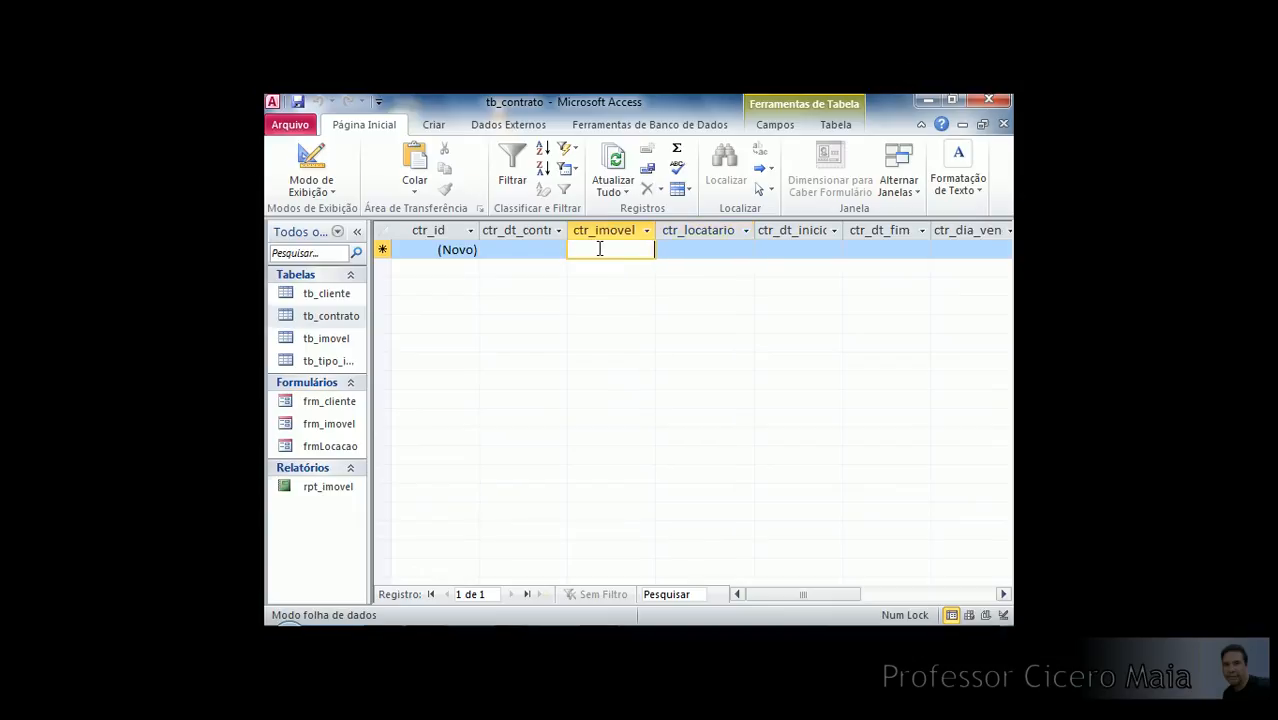
left_click(710, 250)
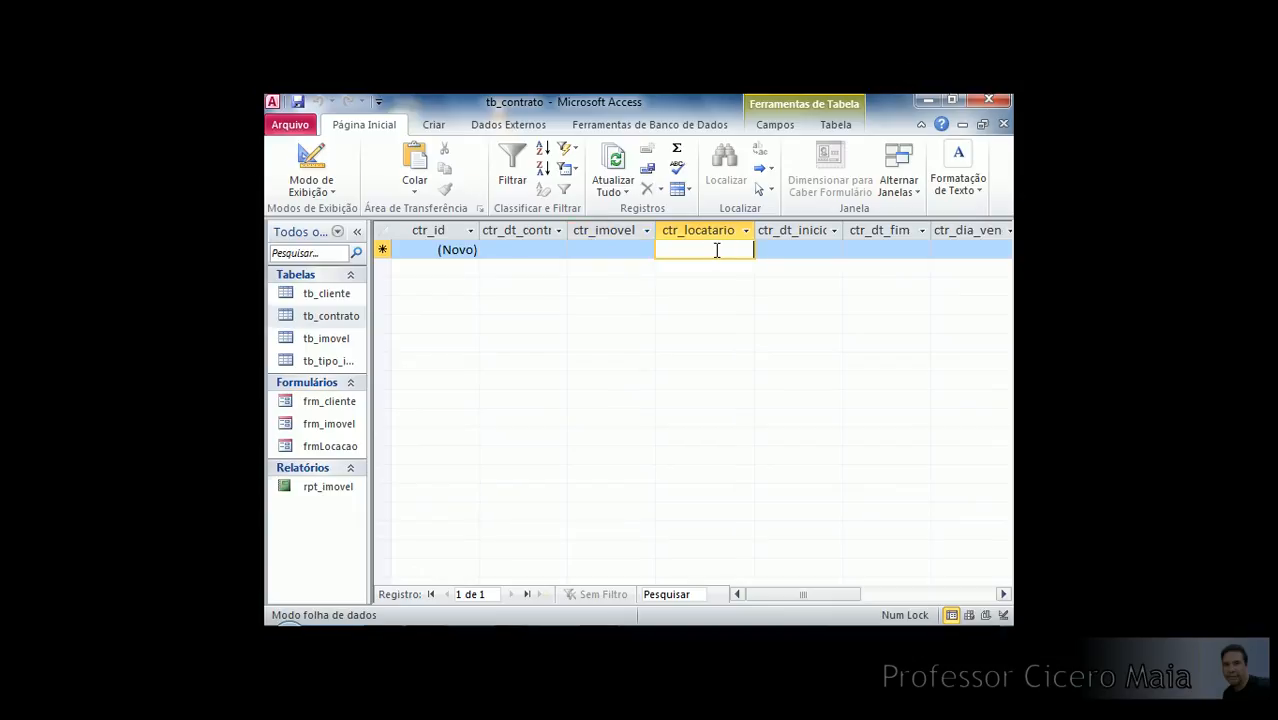
left_click(611, 250)
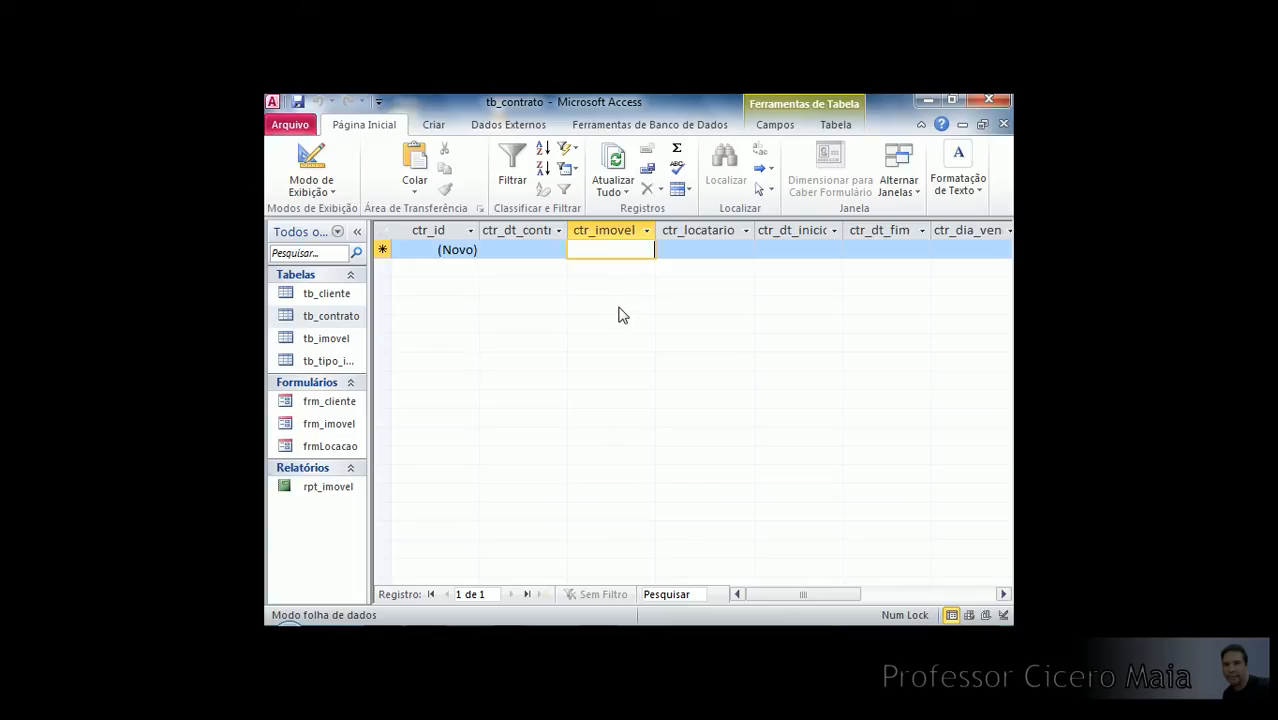
key("Tab")
left_click(626, 248)
left_click(690, 248)
left_click(627, 249)
left_click(694, 248)
left_click(603, 248)
left_click(685, 248)
left_click(620, 248)
left_click(704, 248)
Switch tb_contrato to Design view and inspect the ctr_imovel and ctr_locatario fields, including ctr_locatario's field size.
left_click(313, 160)
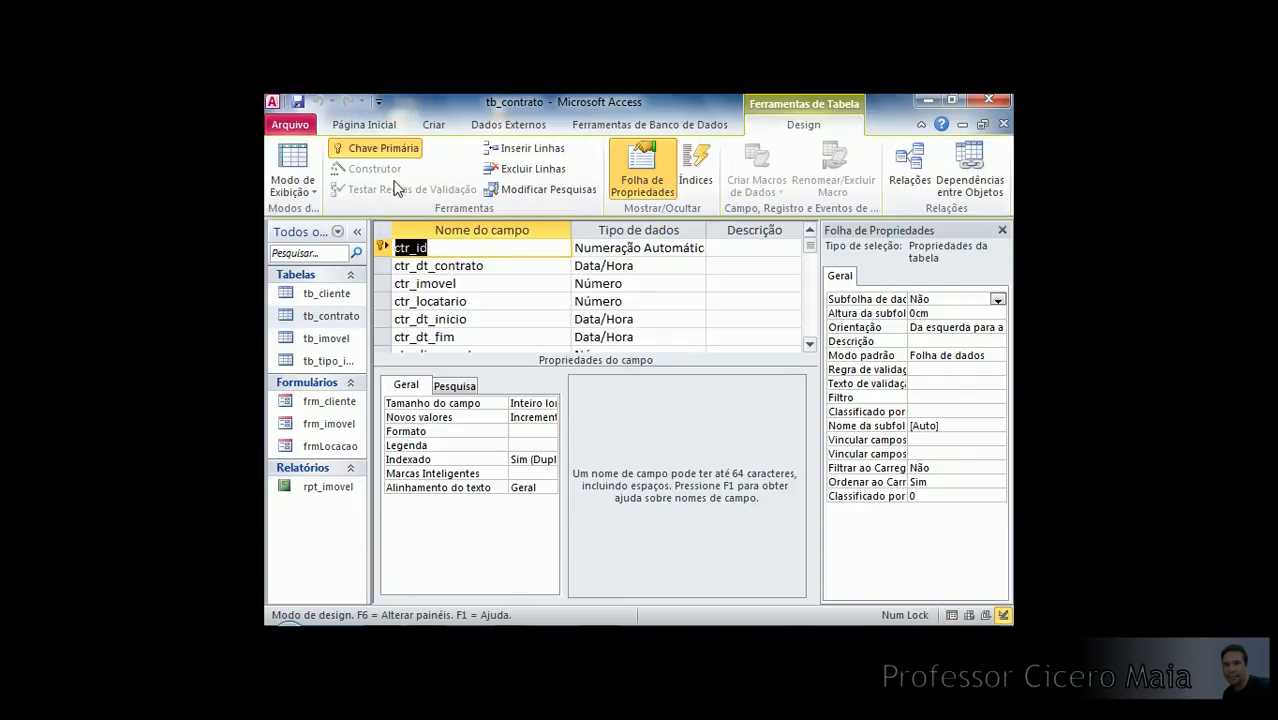
left_click(527, 284)
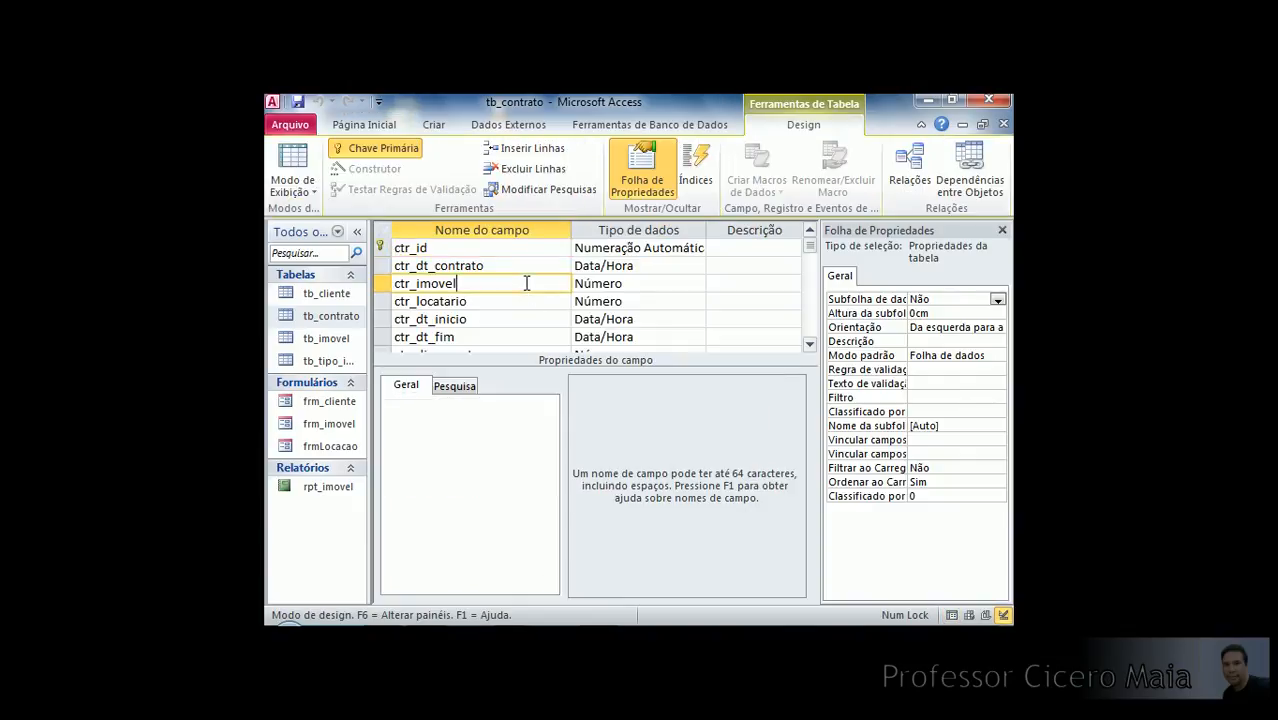
left_click(520, 302)
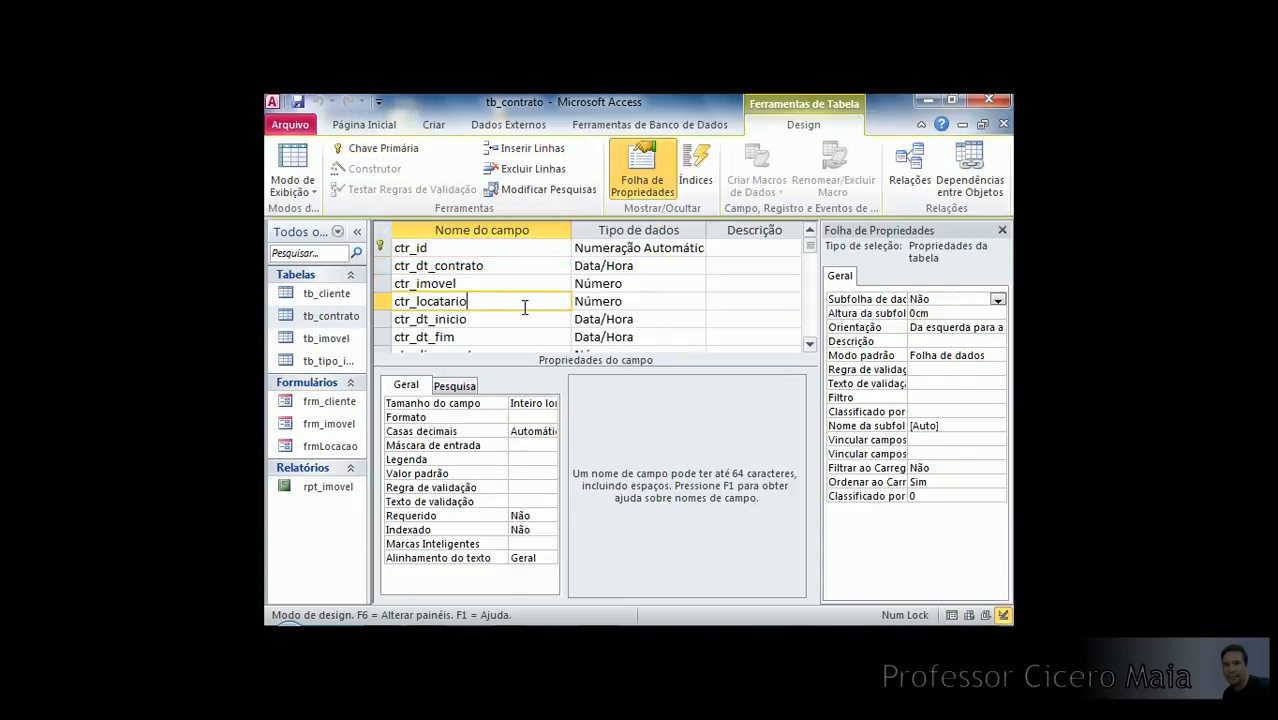
left_click(533, 403)
left_click(526, 431)
left_click(528, 403)
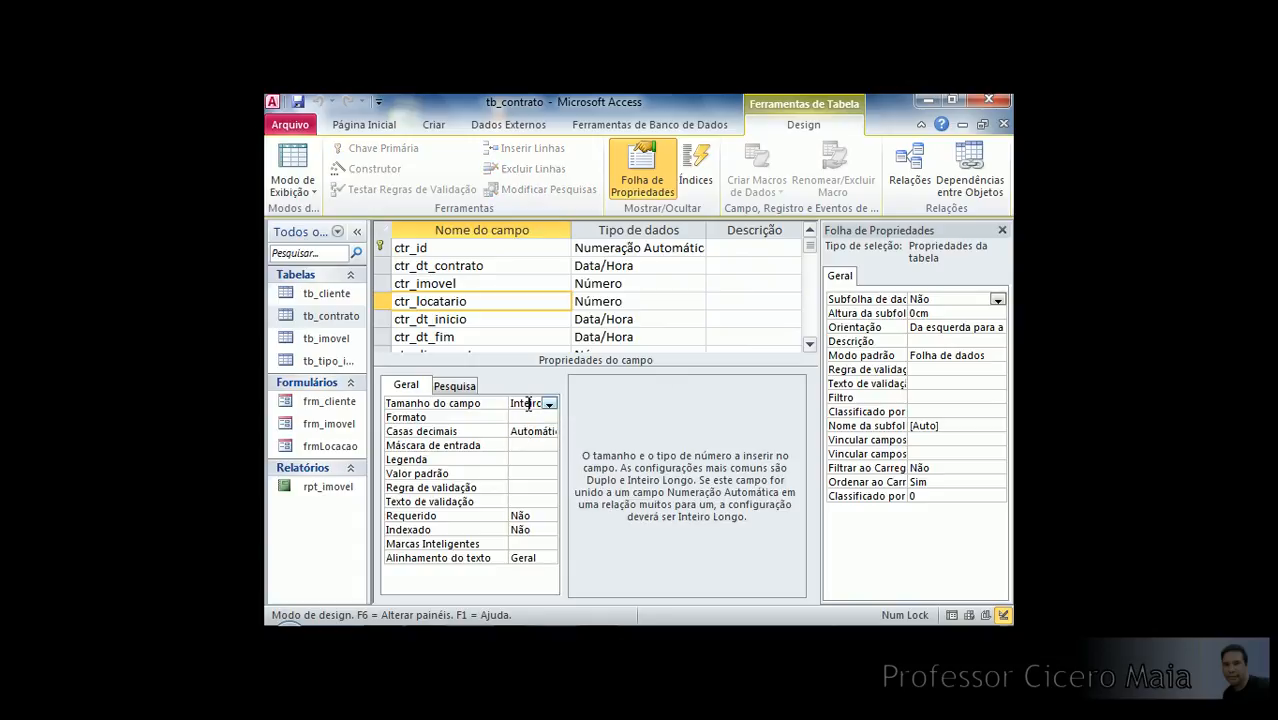
Close the tb_contrato table without saving its layout changes and collapse the Navigation Pane beside frmLocacao.
left_click(293, 160)
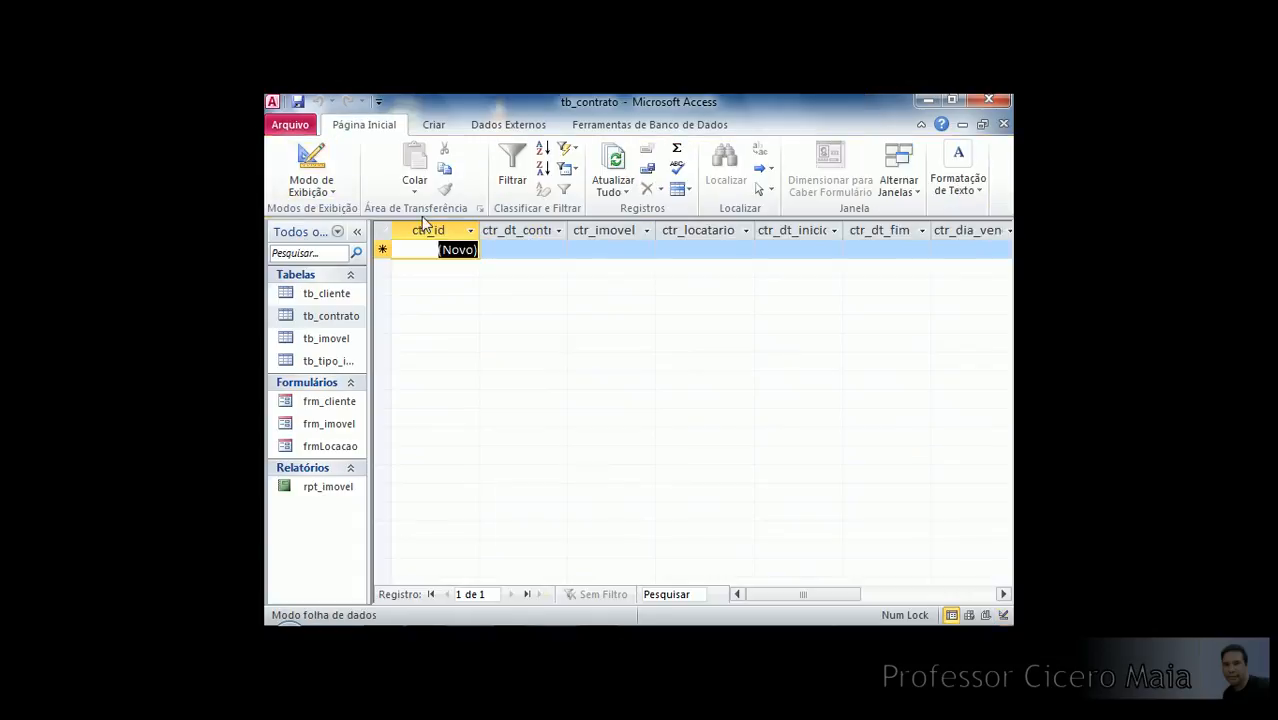
left_click(1003, 123)
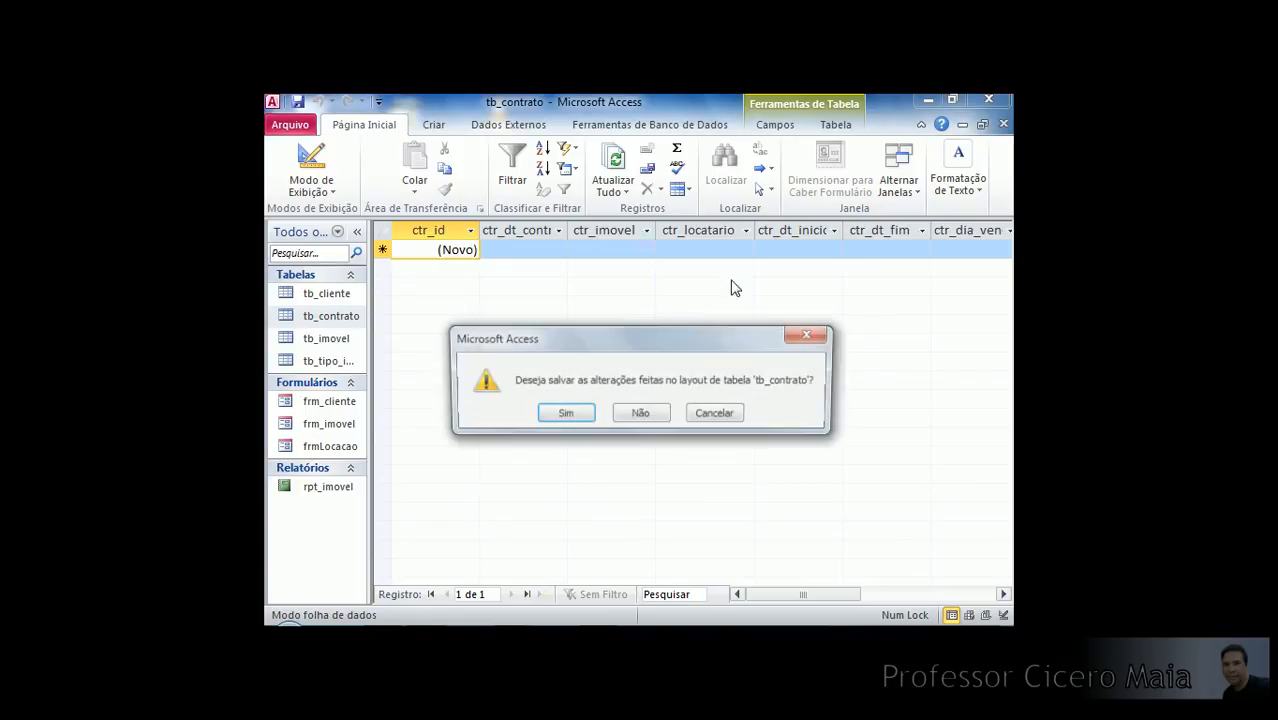
left_click(625, 410)
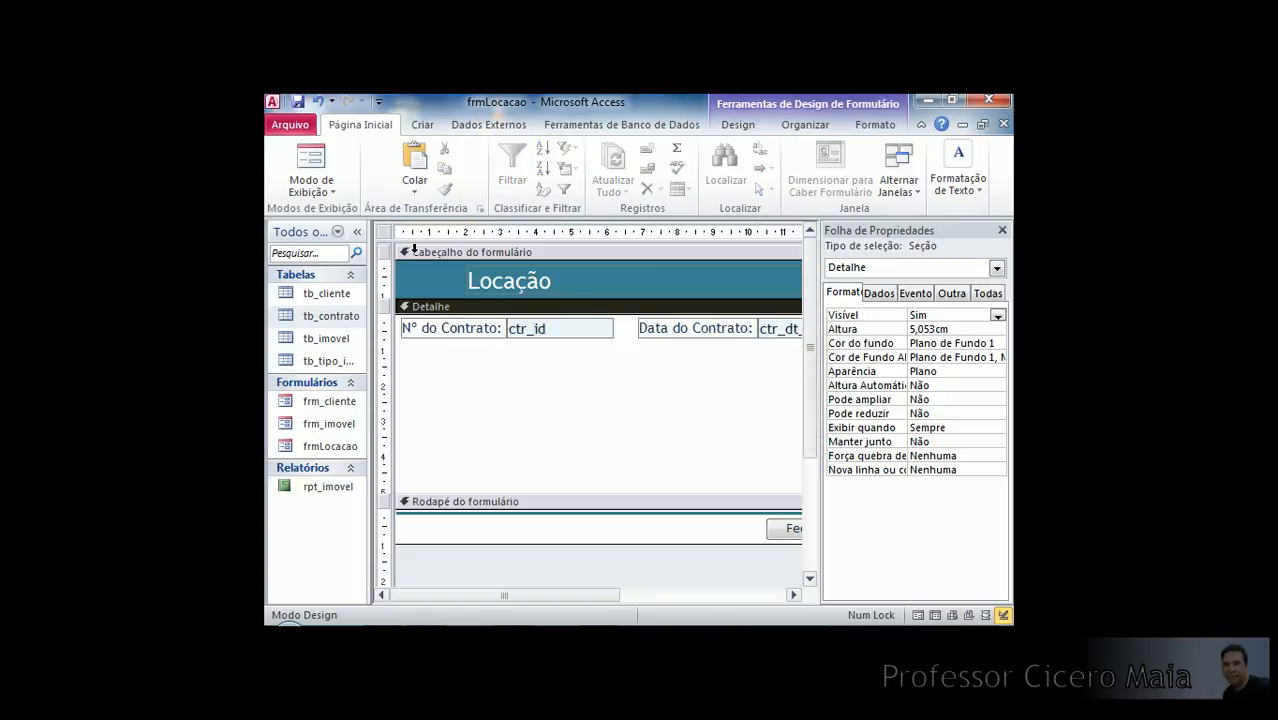
left_click(356, 233)
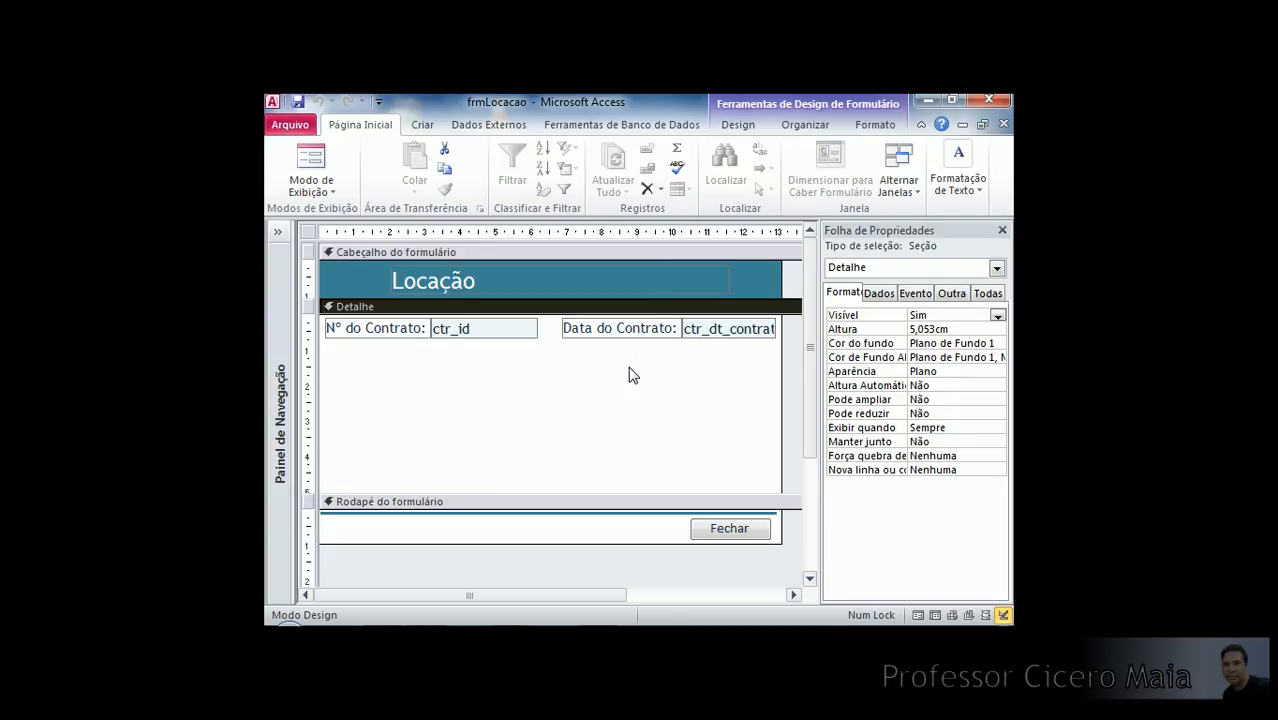
Insert a combo box in the Detalhe section below the N° do Contrato field, with control wizards enabled.
left_click(470, 368)
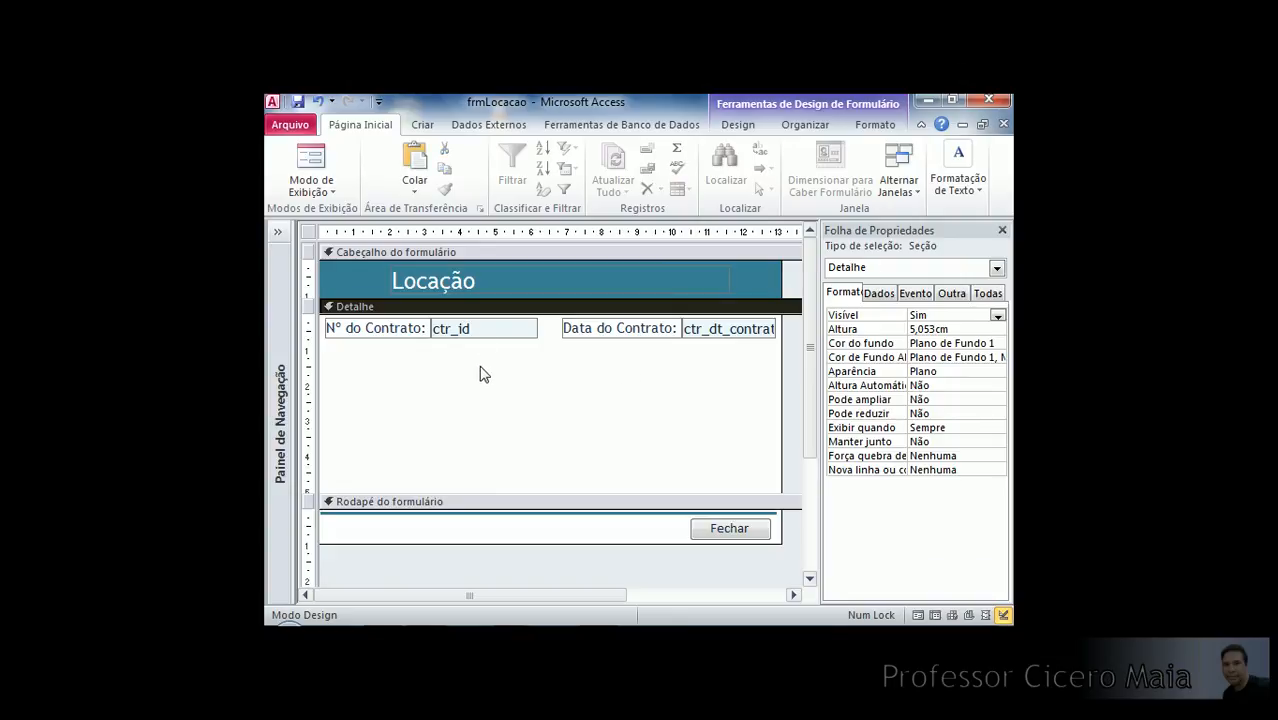
left_click(732, 126)
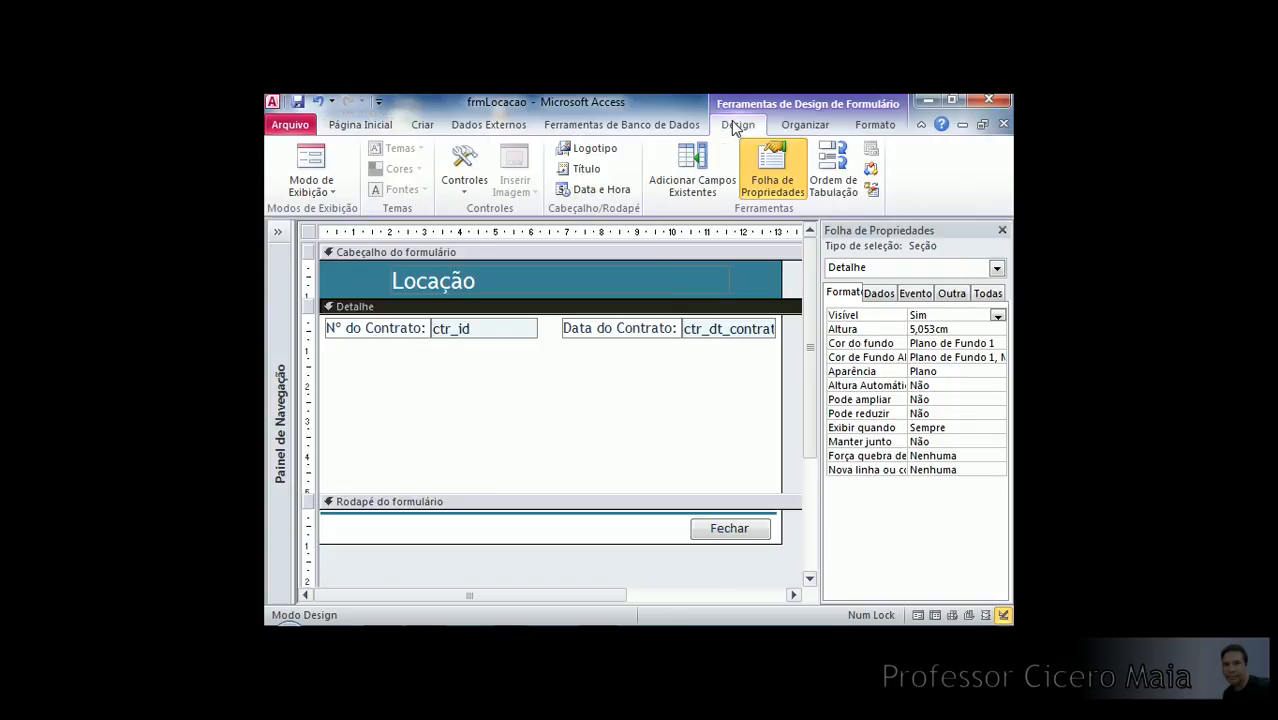
left_click(457, 185)
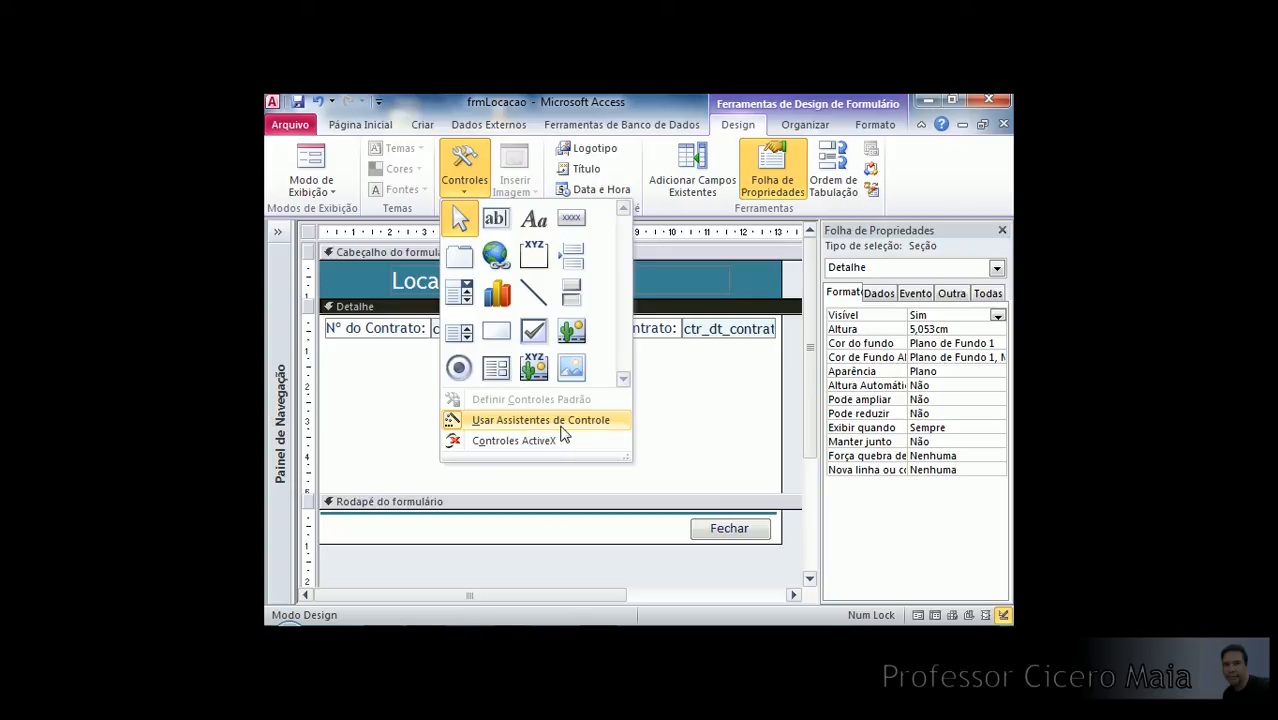
left_click(463, 290)
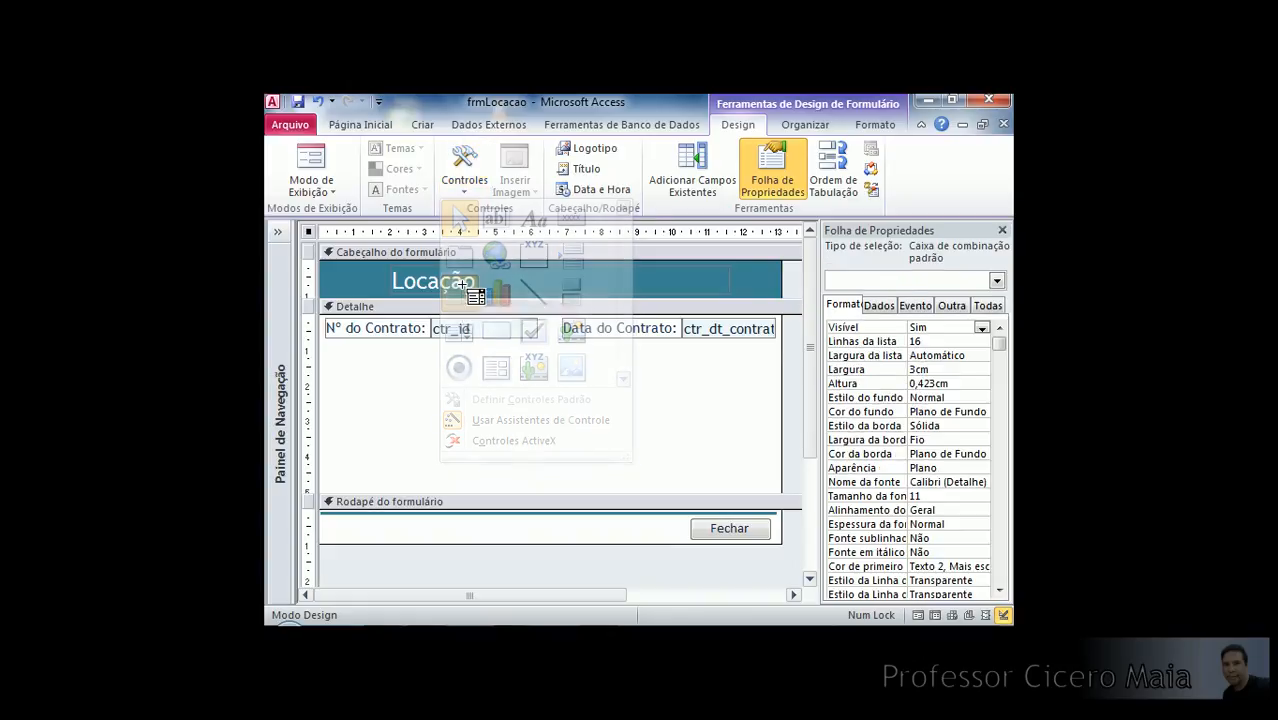
left_click(477, 369)
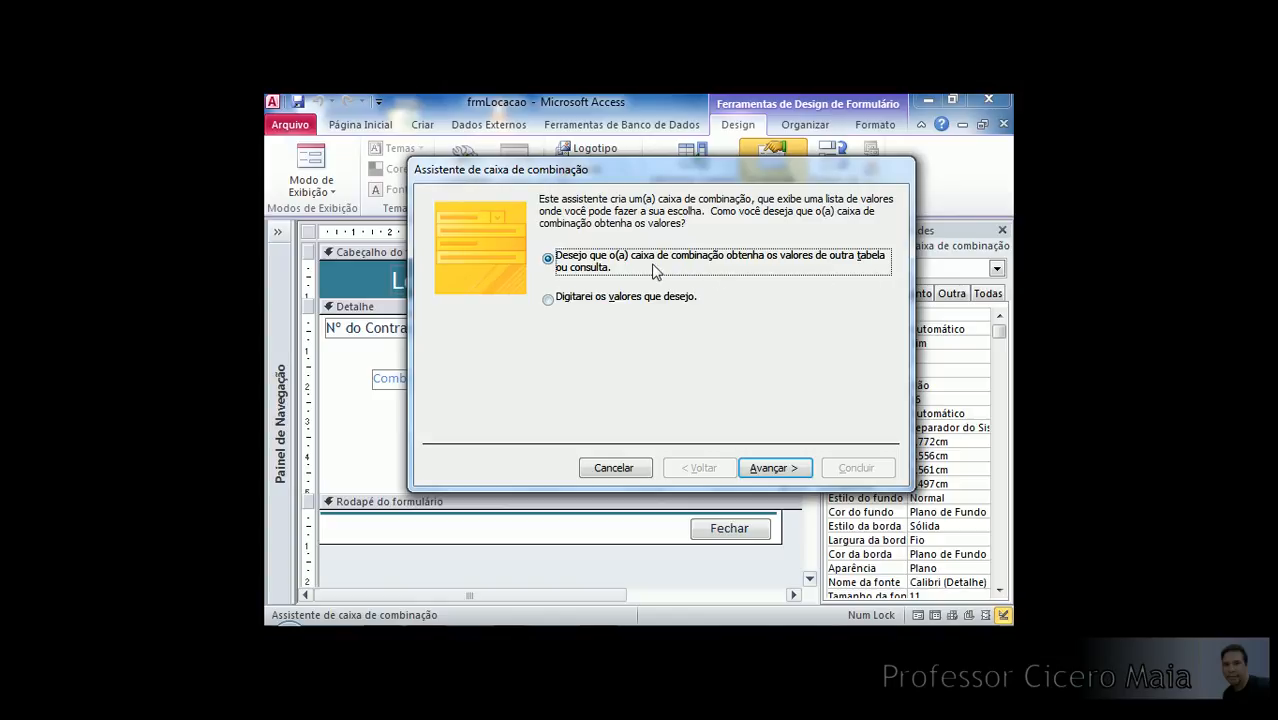
Make the combo box obtain its values from the table tb_imovel and include its imv_id field.
left_click(638, 309)
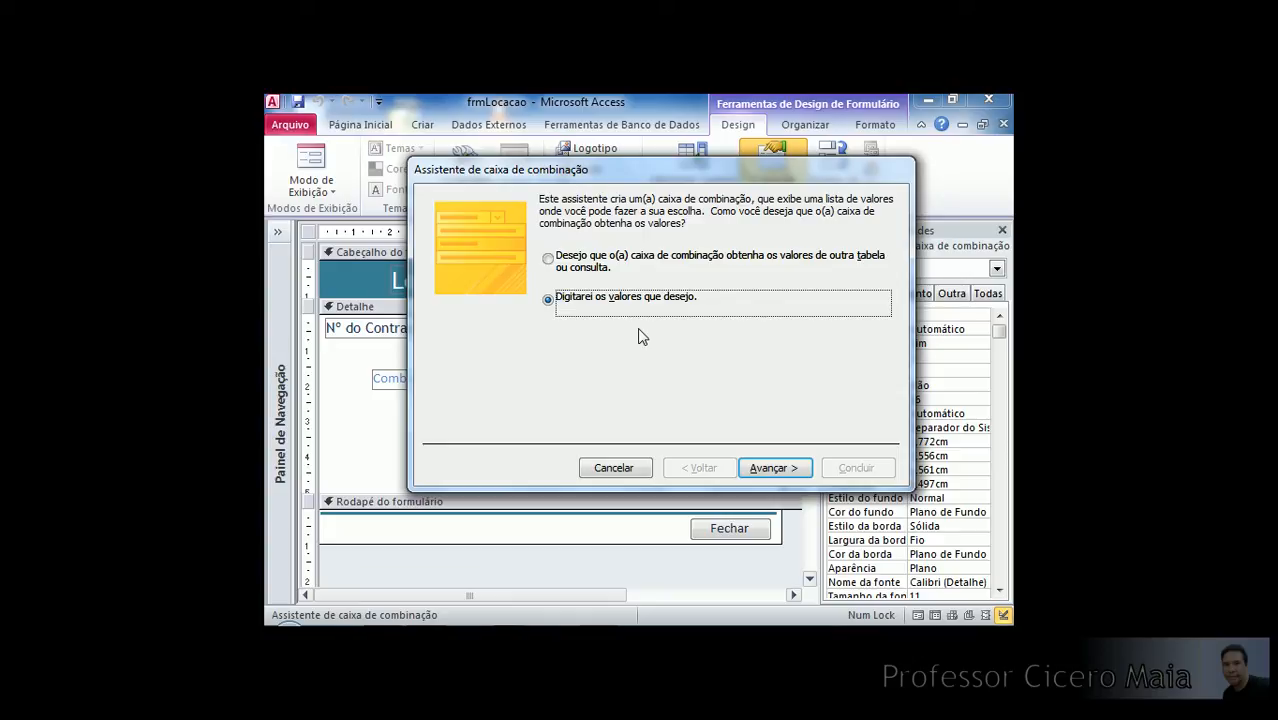
left_click(598, 262)
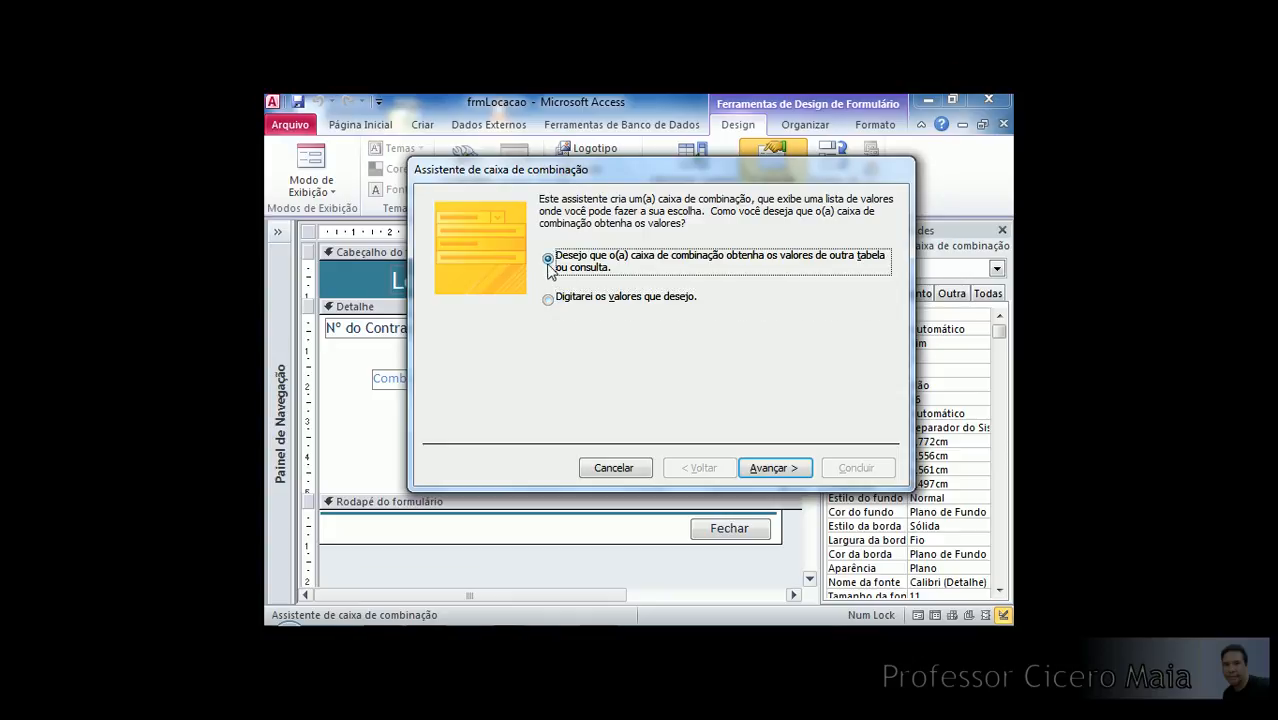
left_click(767, 469)
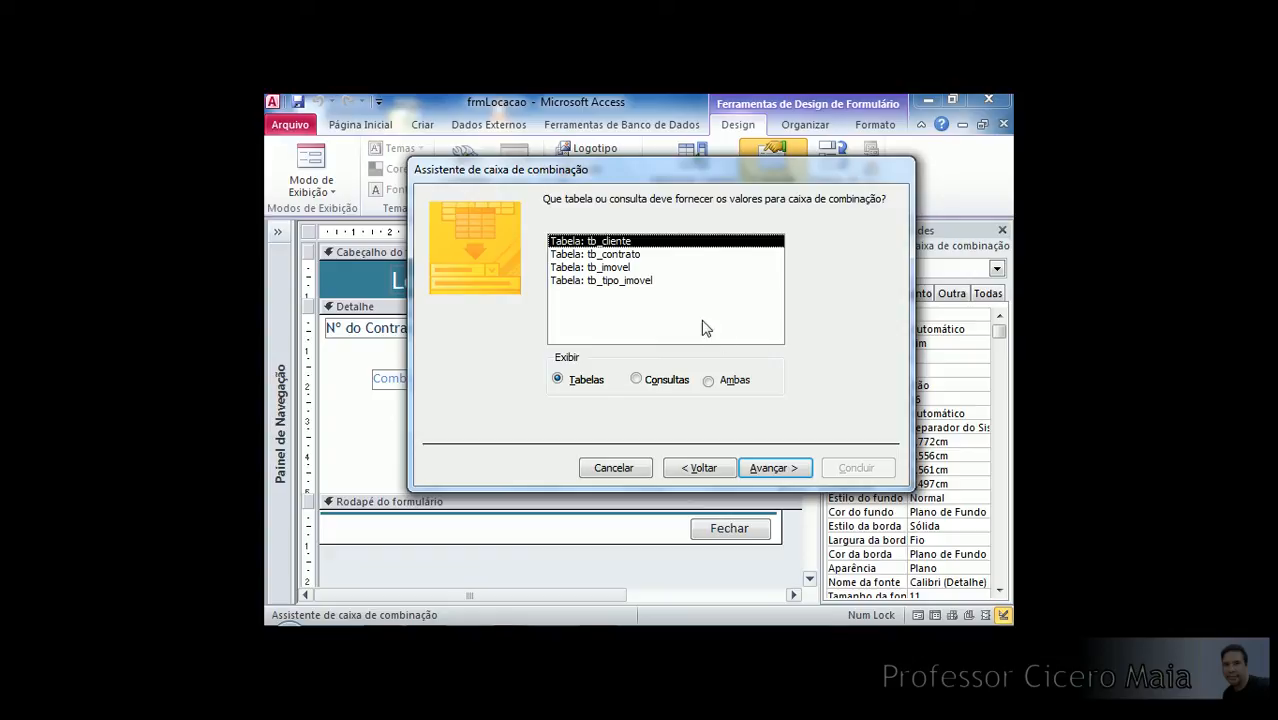
left_click(610, 268)
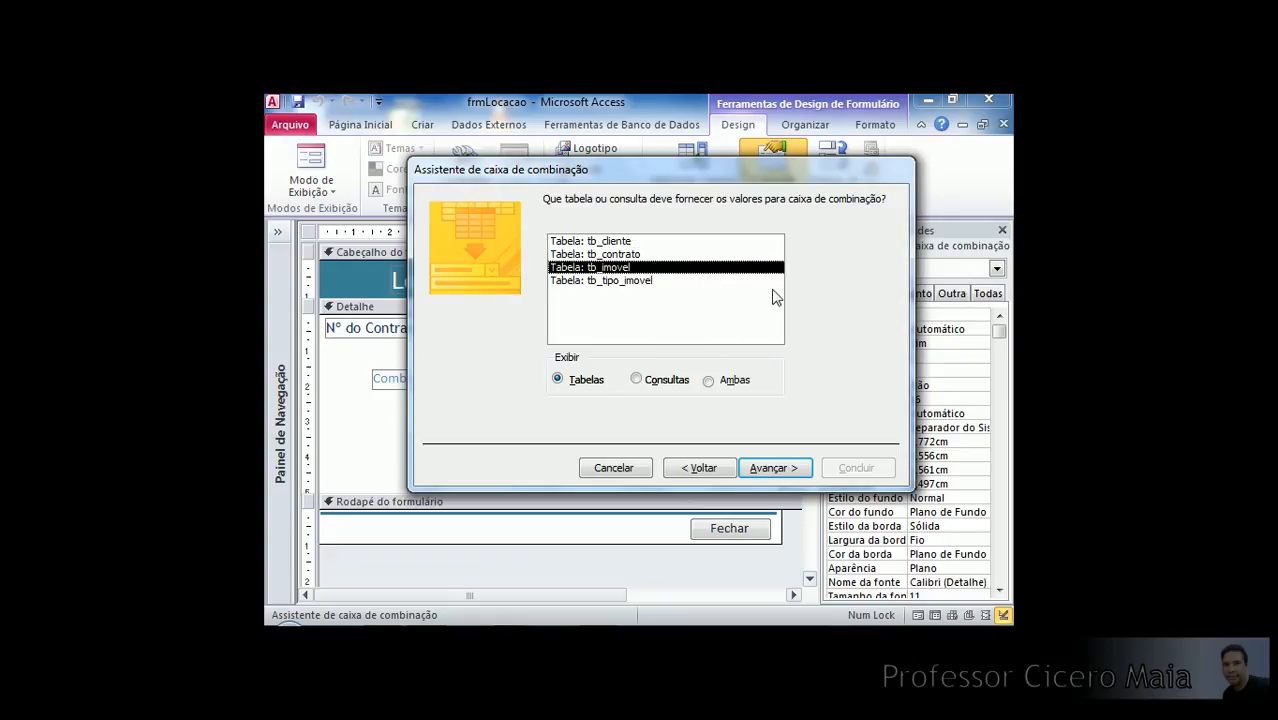
left_click(772, 470)
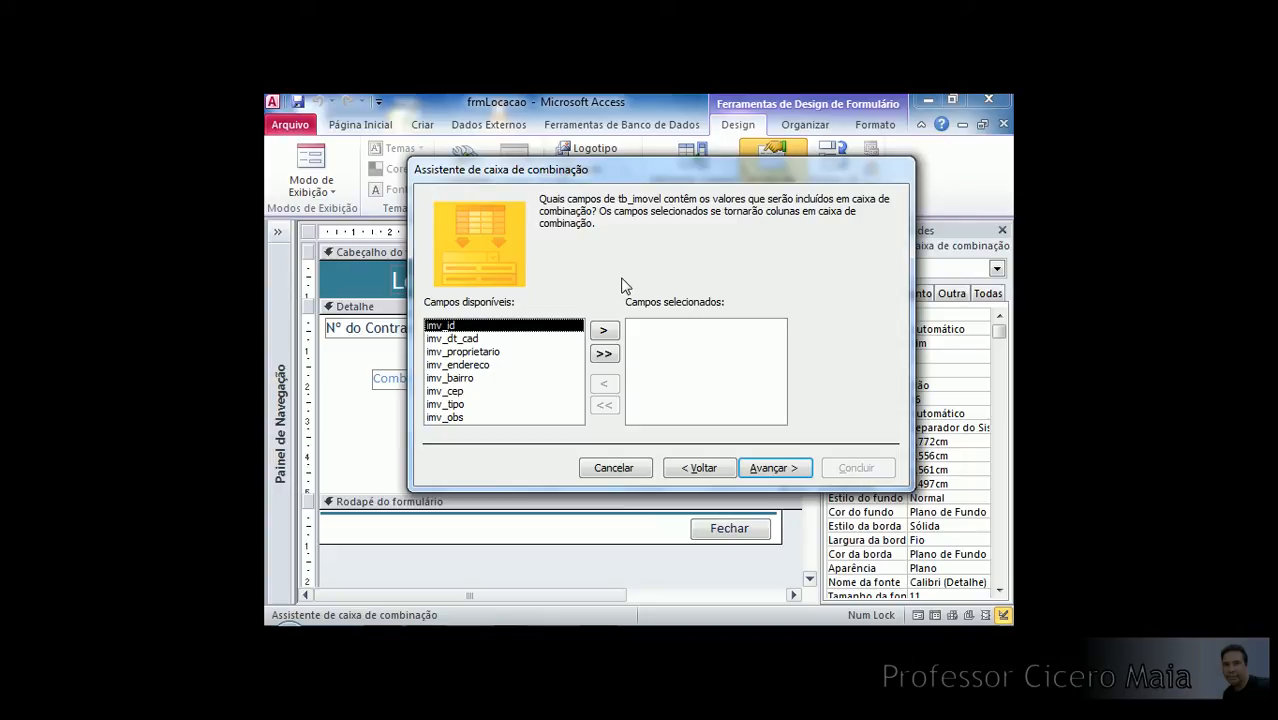
left_click(603, 331)
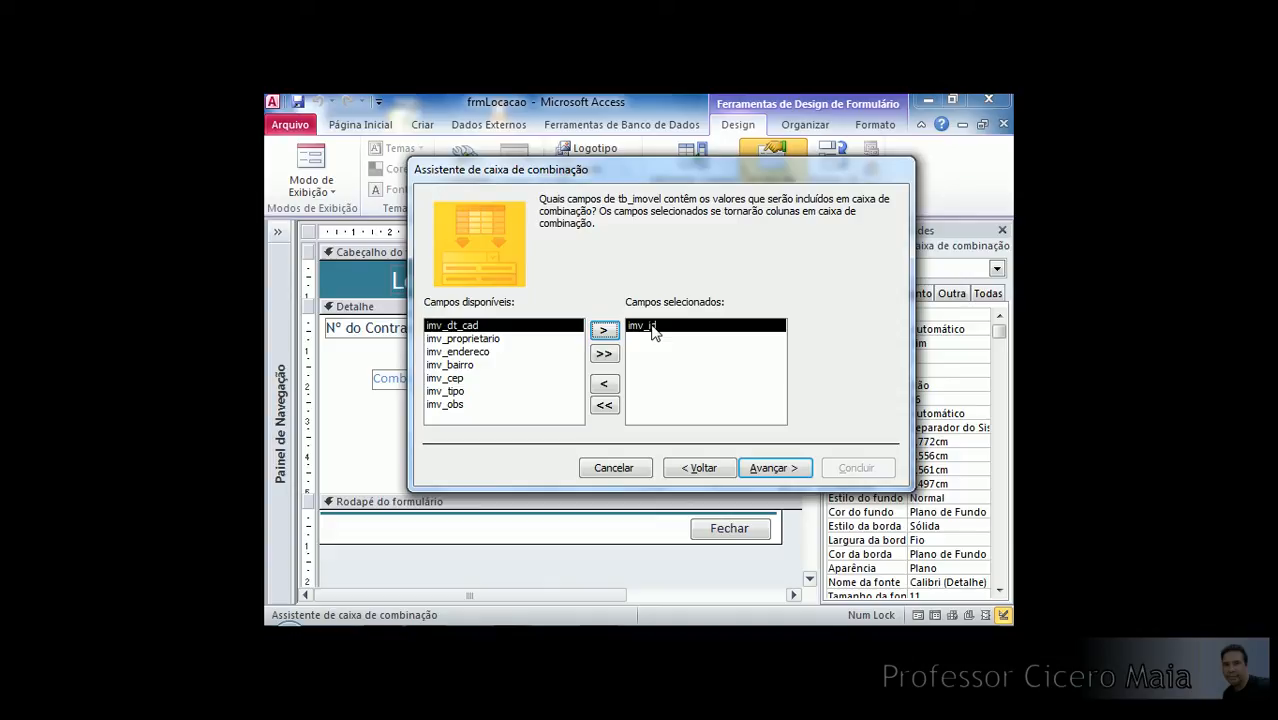
left_click(490, 352)
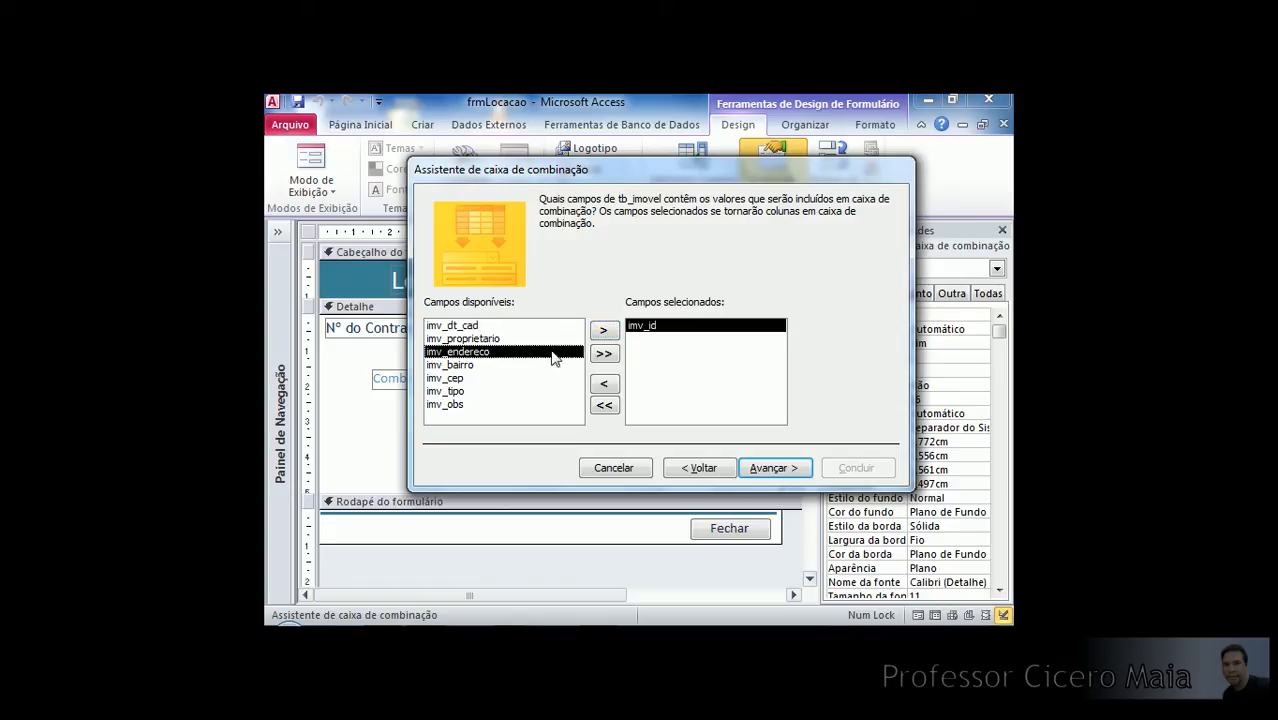
left_click(604, 333)
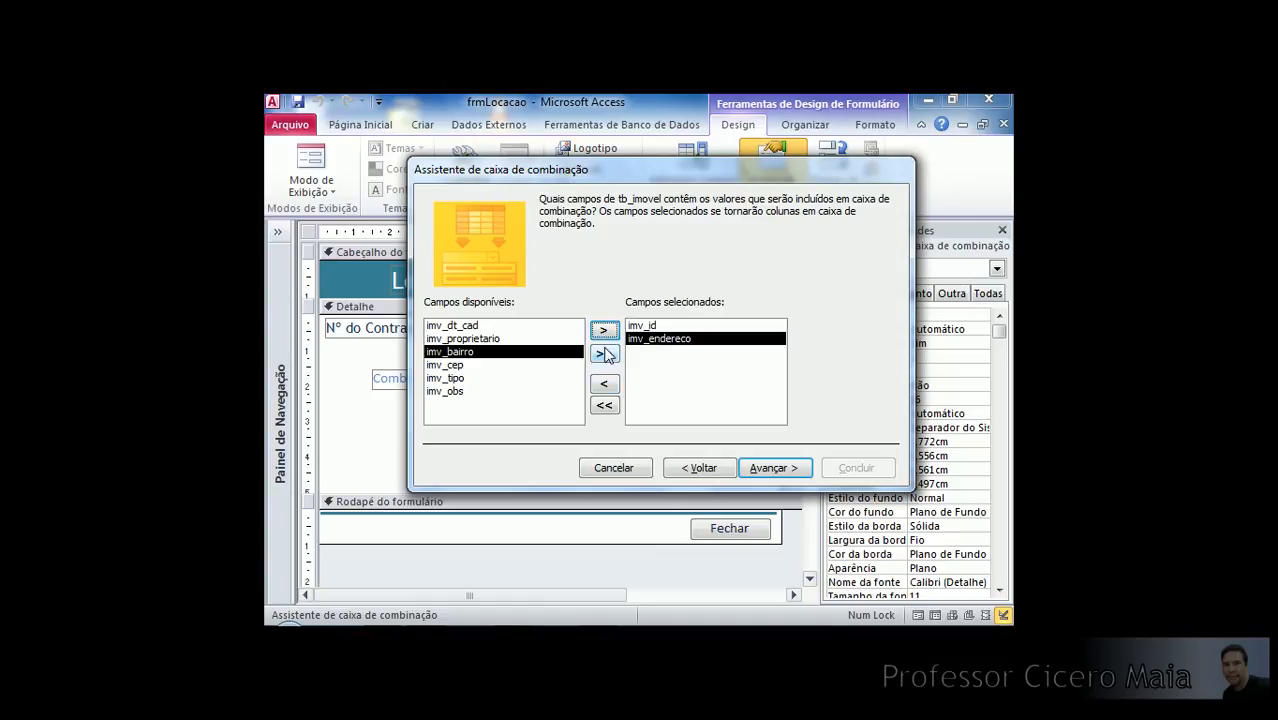
left_click(603, 383)
Add imv_proprietario as the combo box's second column after imv_id and accept the field selection.
left_click(577, 339)
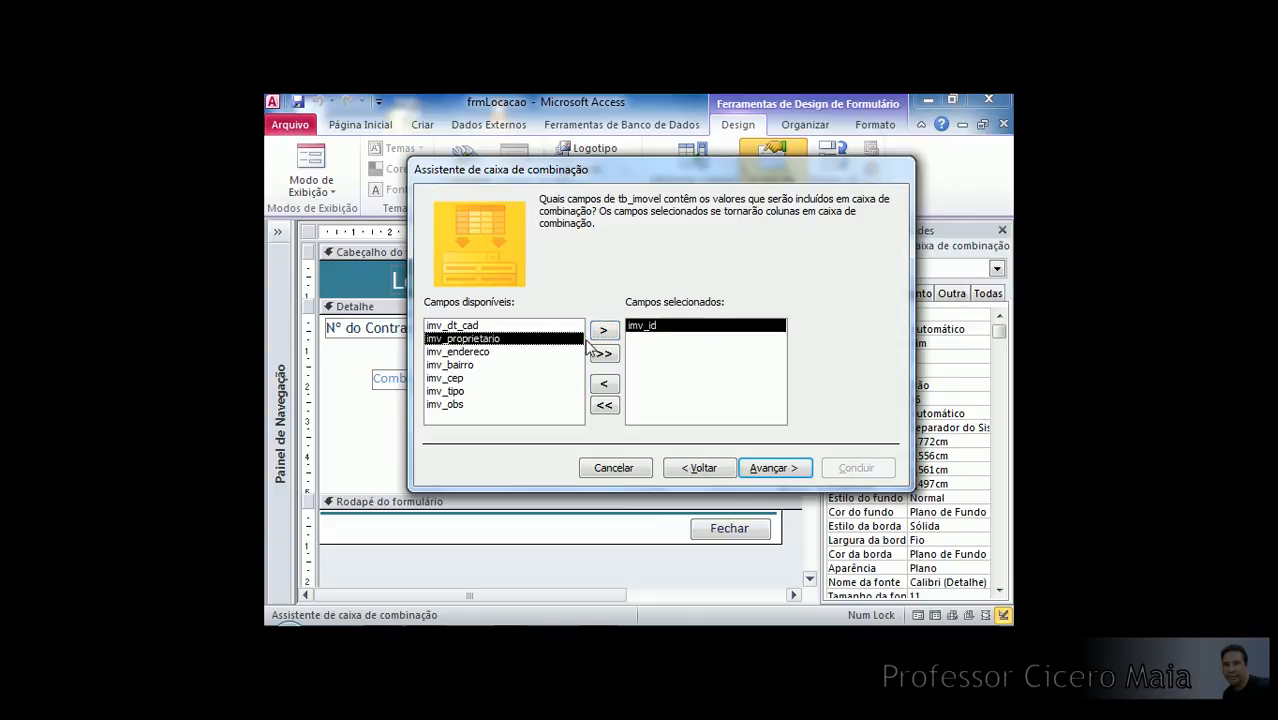
left_click(603, 331)
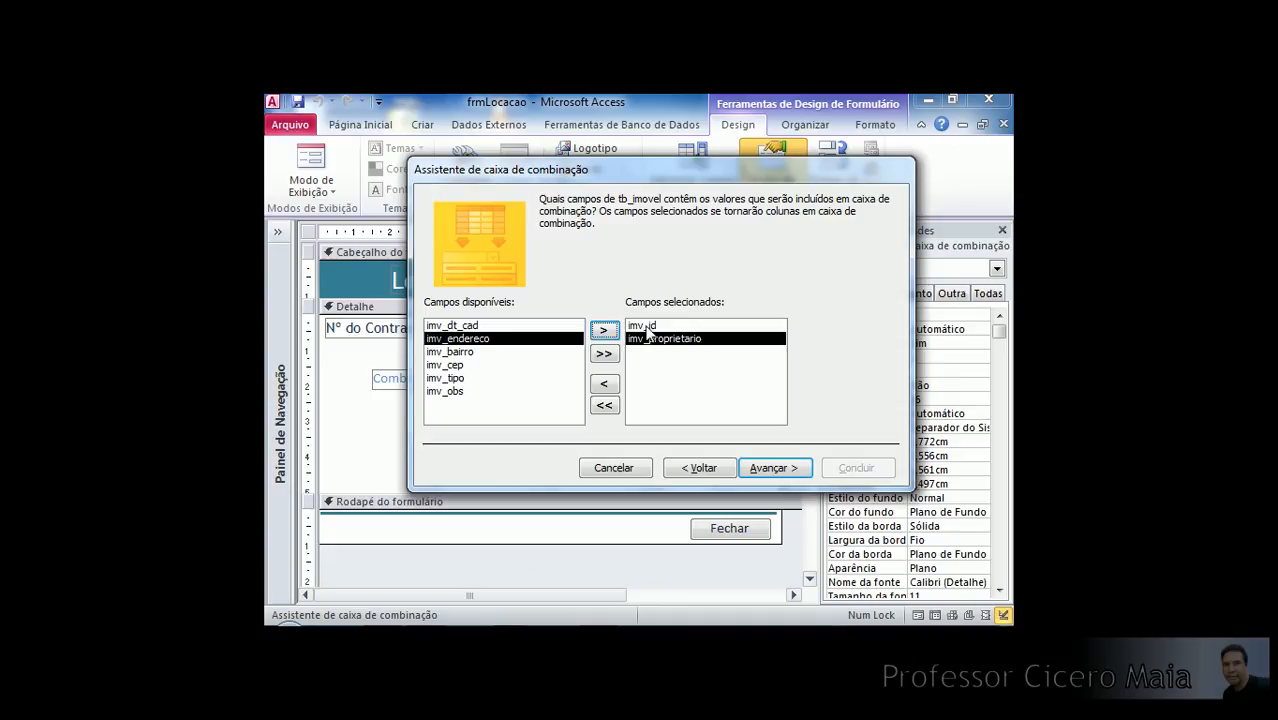
left_click(650, 327)
left_click(663, 338)
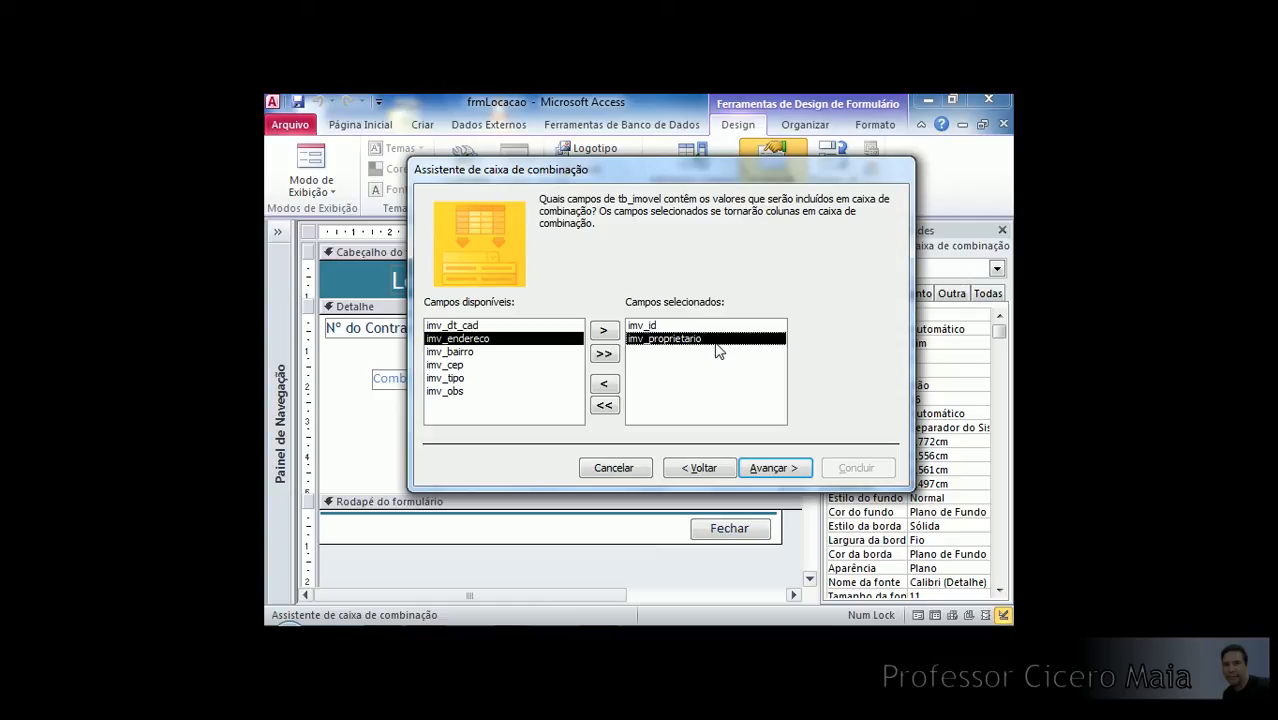
left_click(643, 331)
left_click_drag(643, 329, 643, 345)
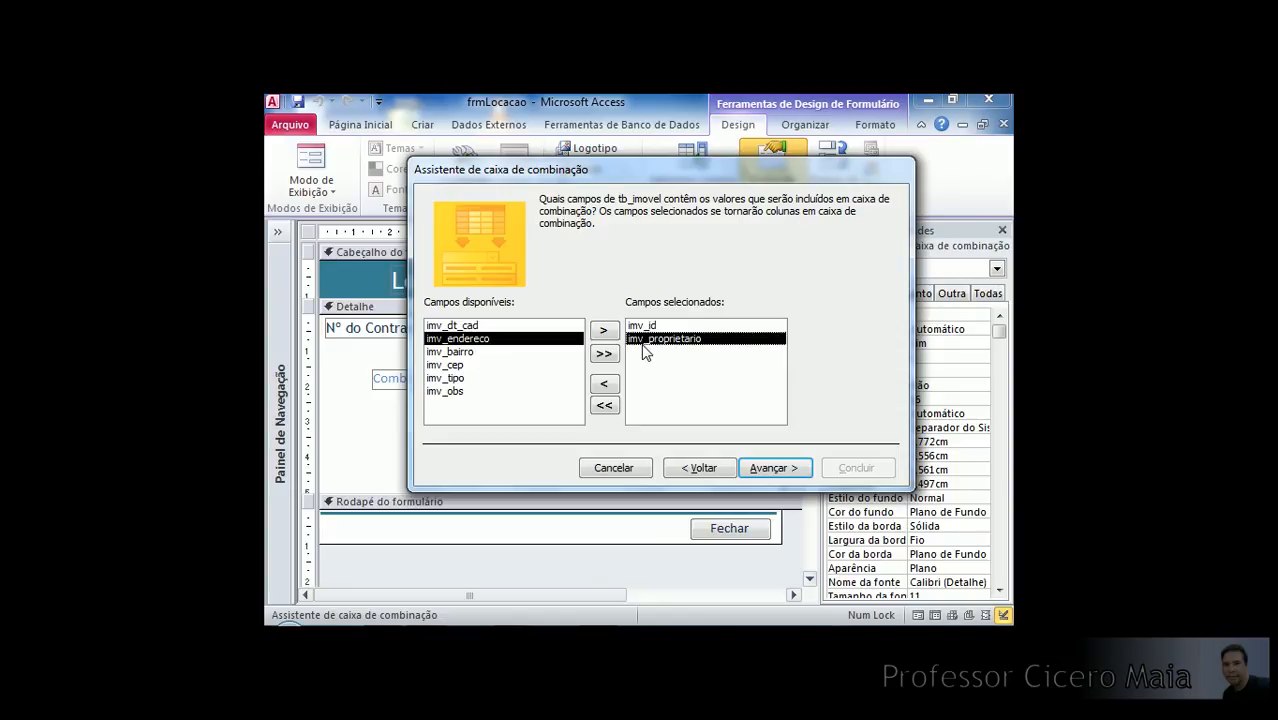
left_click(771, 470)
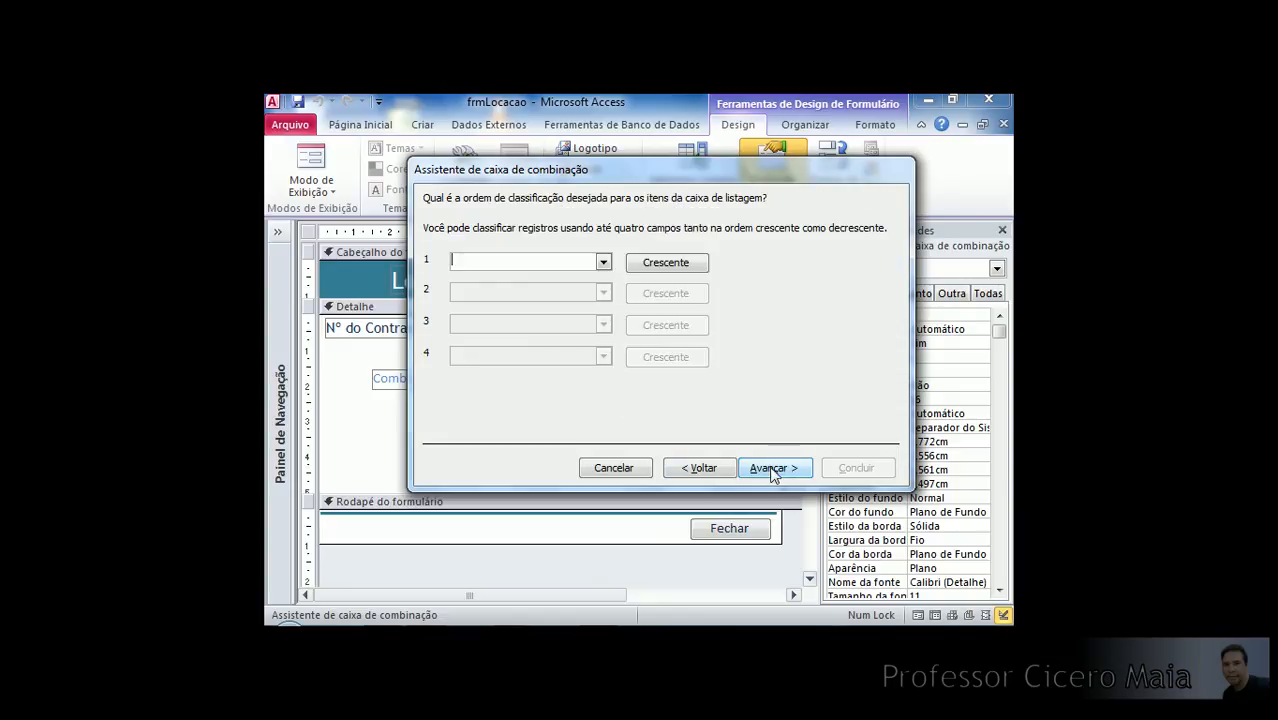
Leave the list without a sort field and turn off Ocultar coluna chave to show the imv_id column.
left_click(603, 262)
left_click(603, 262)
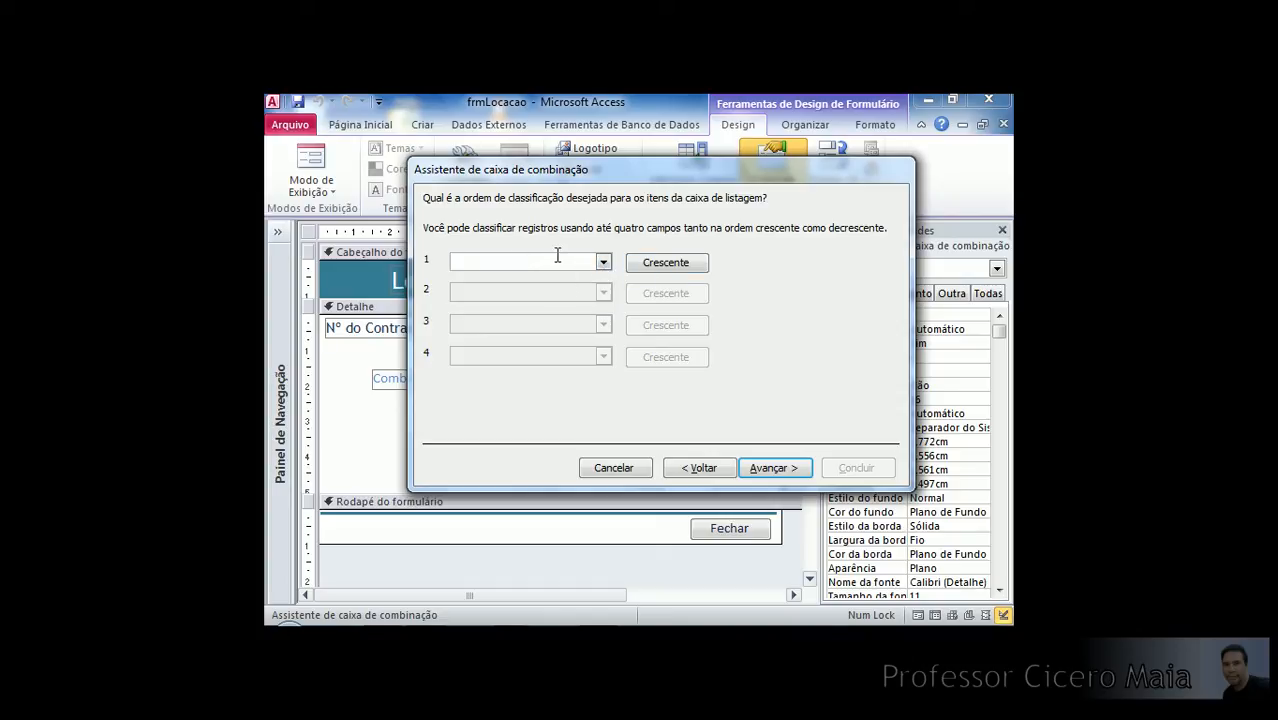
left_click(766, 469)
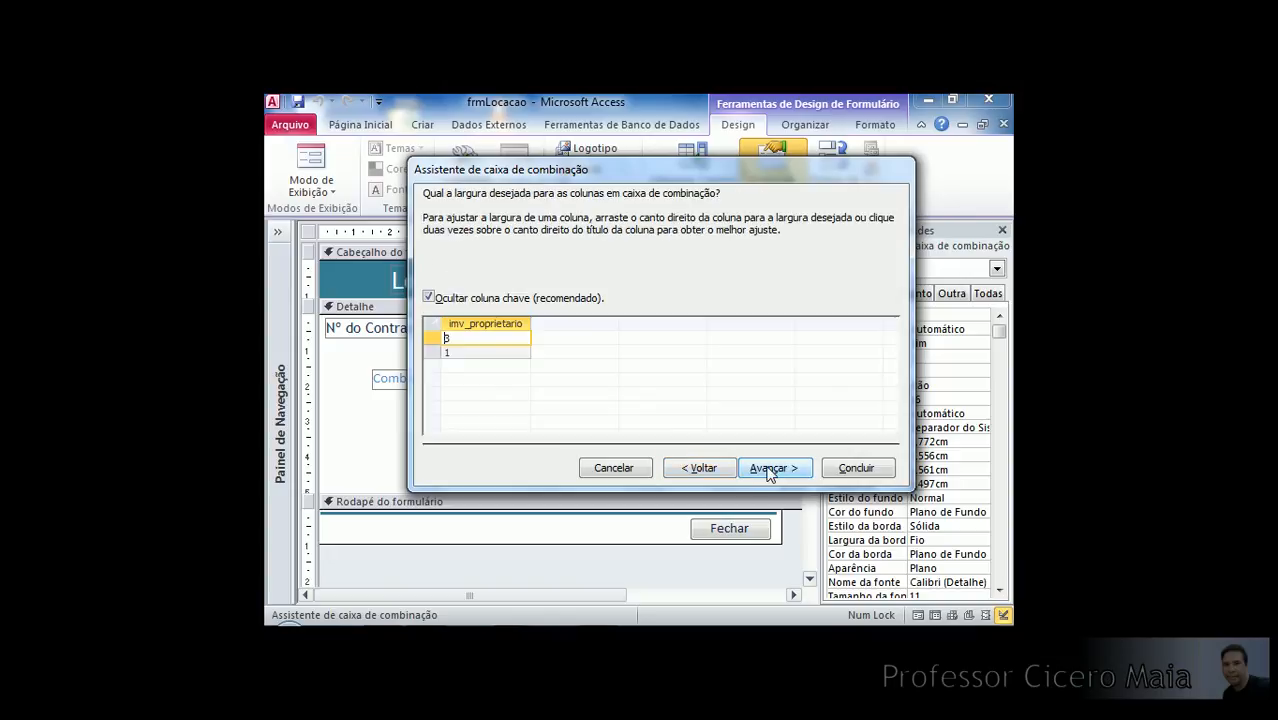
left_click(431, 296)
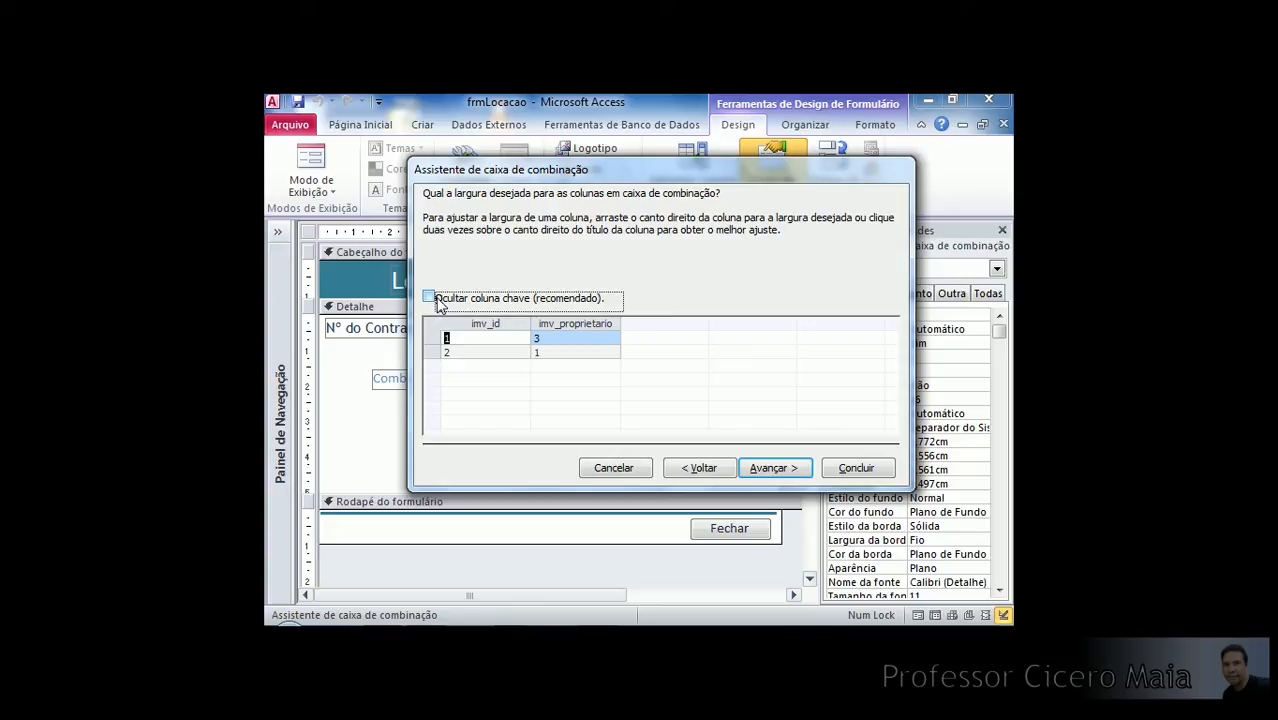
left_click(462, 302)
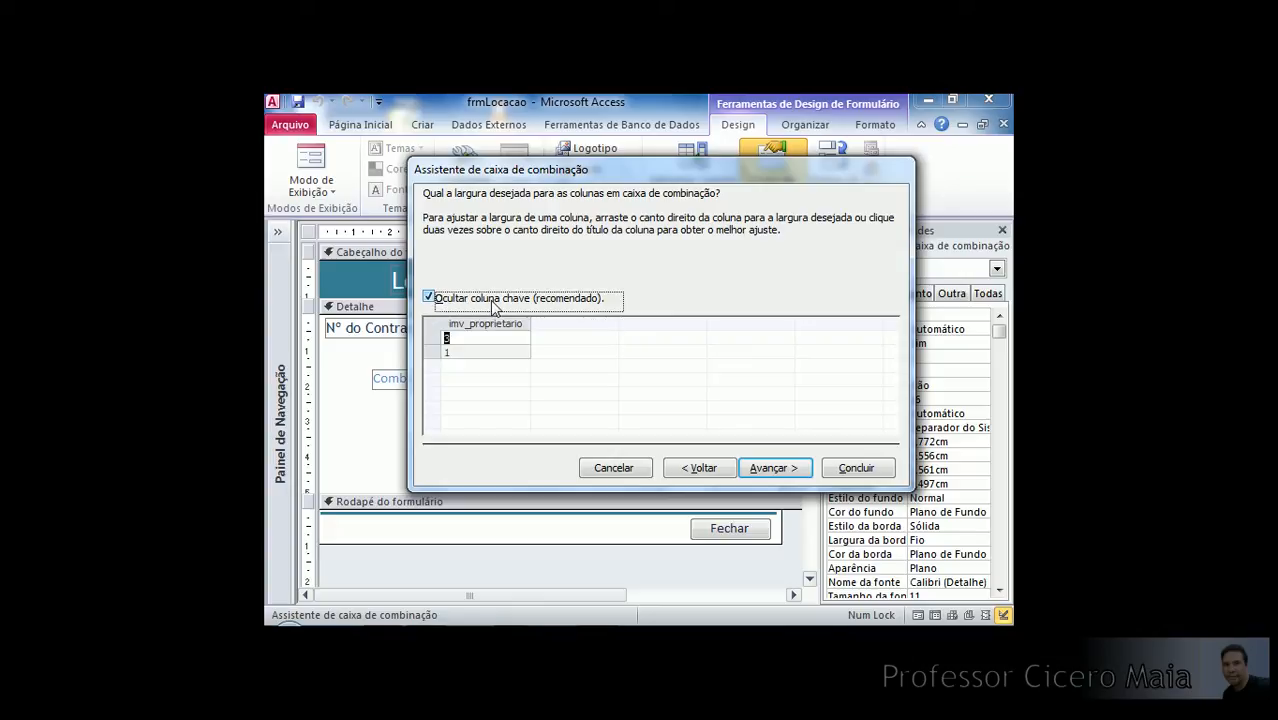
left_click(483, 307)
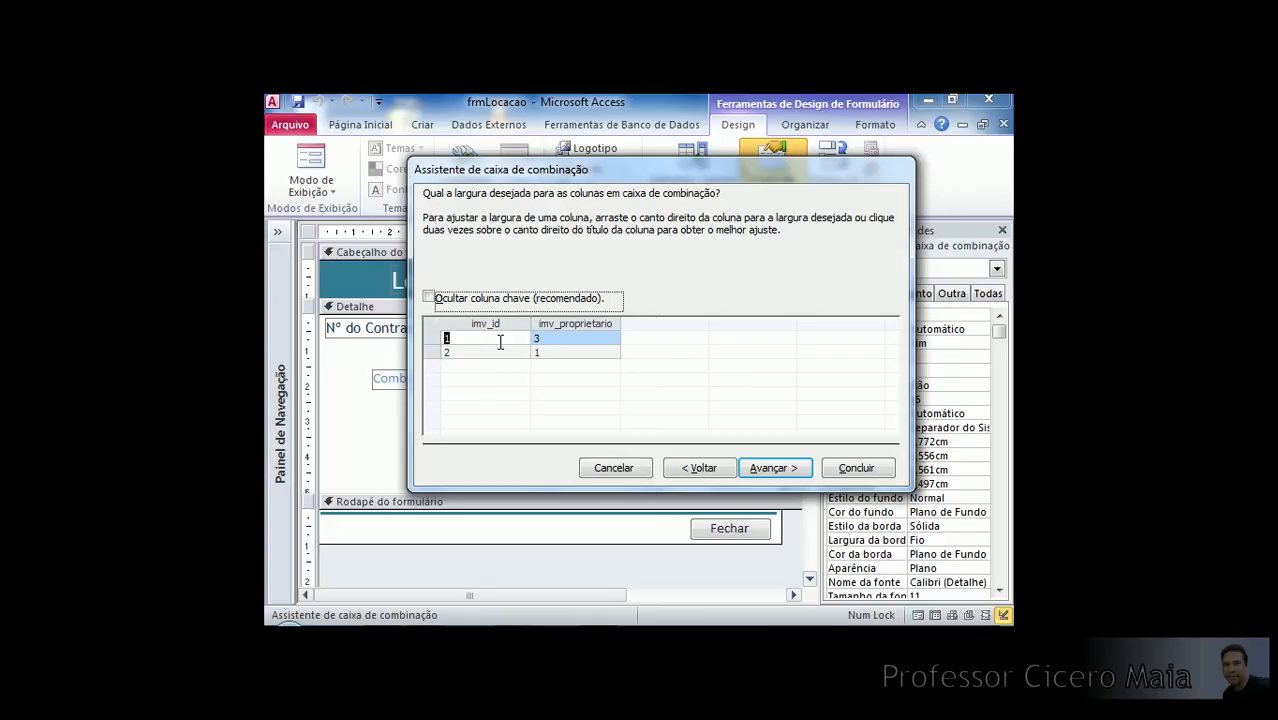
Examine how the imv_id and imv_proprietario values pair up in the rows of the column preview.
left_click(493, 340)
left_click(494, 355)
left_click(560, 343)
left_click(557, 353)
left_click(556, 340)
left_click(508, 341)
left_click(505, 354)
left_click(571, 340)
left_click(566, 355)
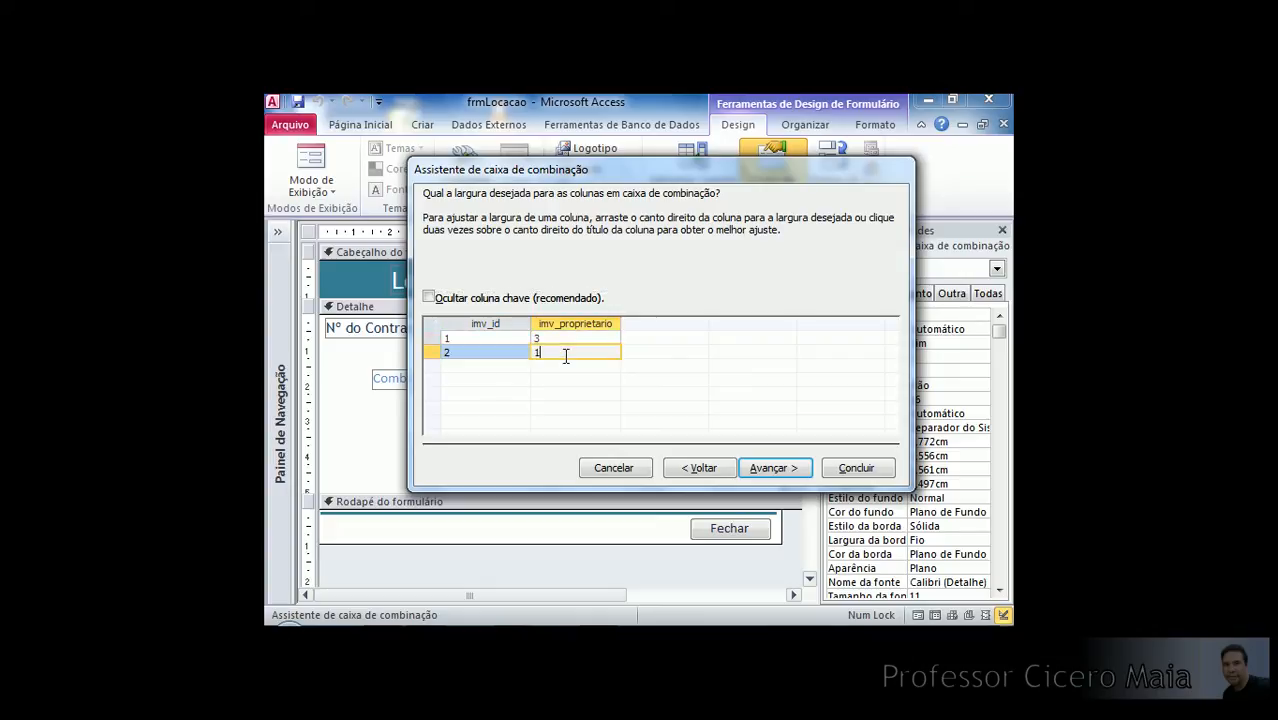
left_click(571, 341)
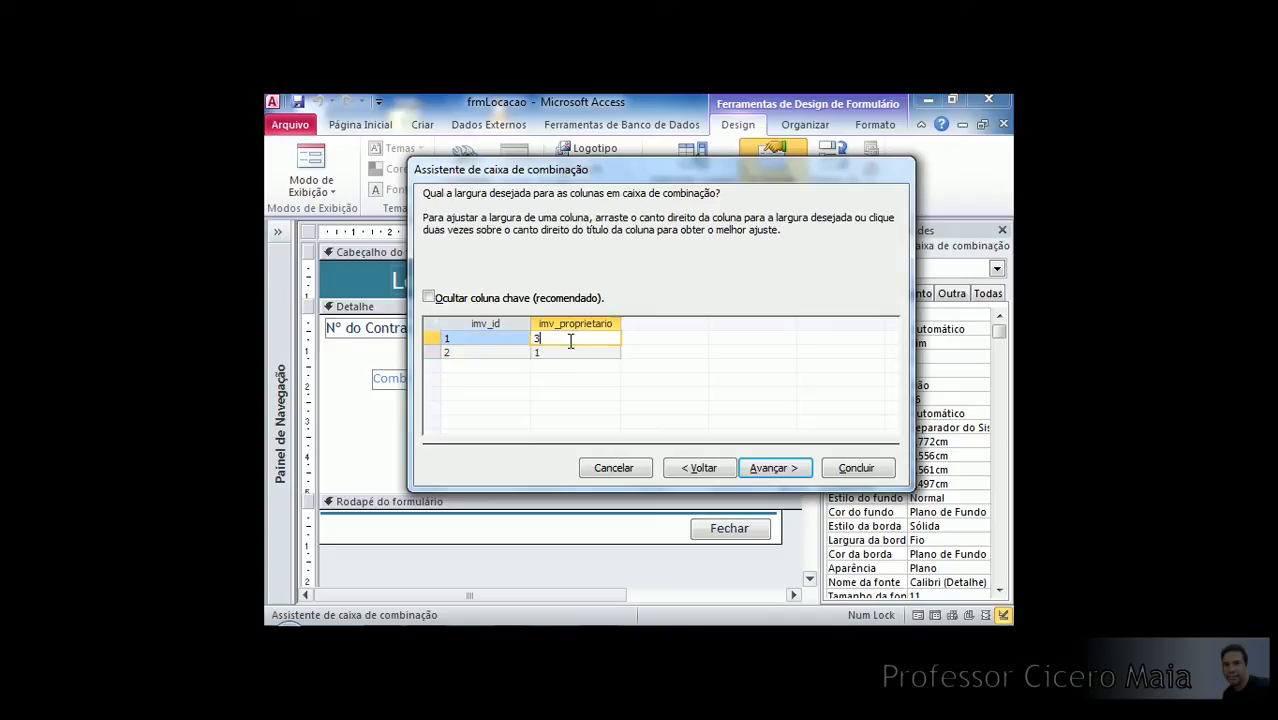
Accept the column layout and use imv_id as the column that identifies each row.
left_click(771, 469)
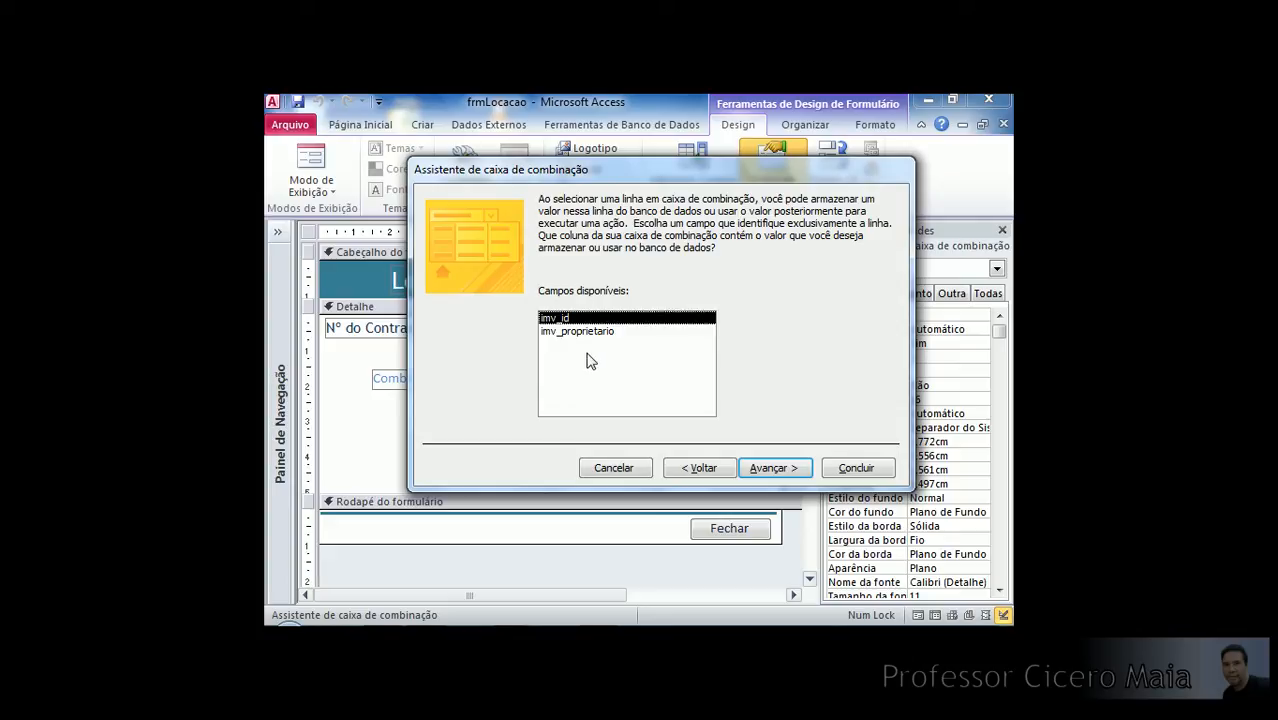
left_click(773, 464)
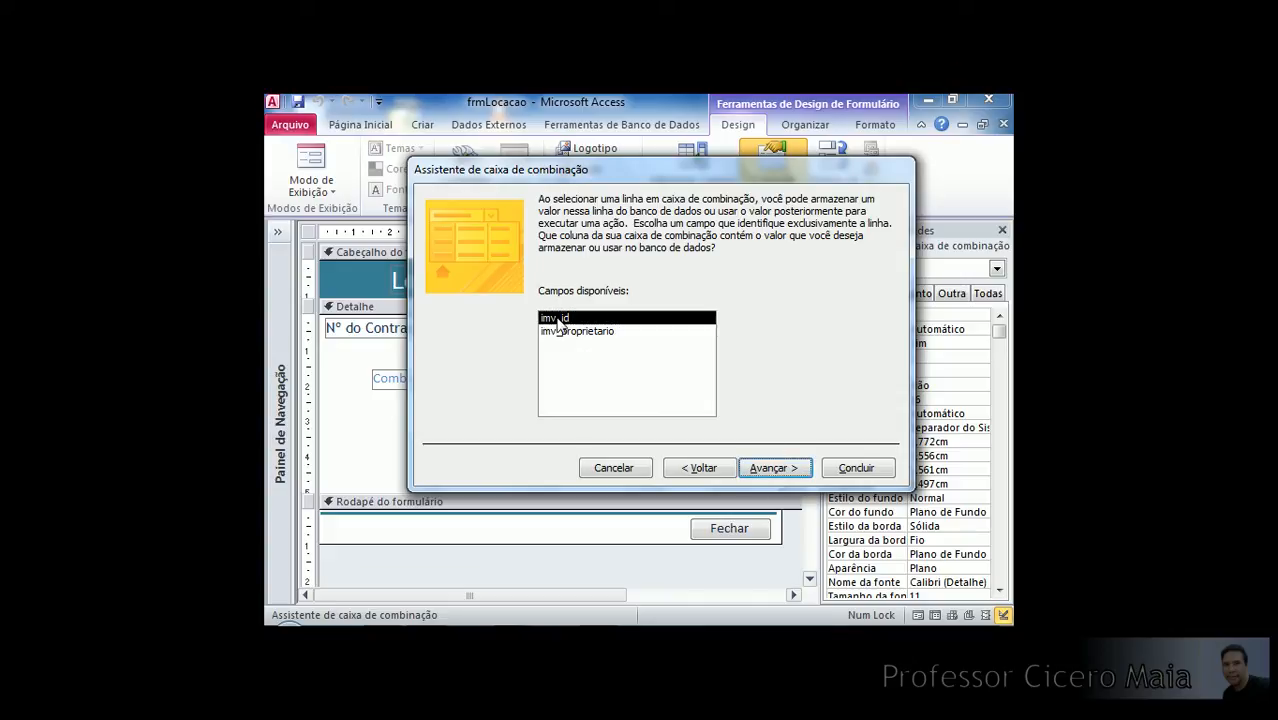
left_click(776, 467)
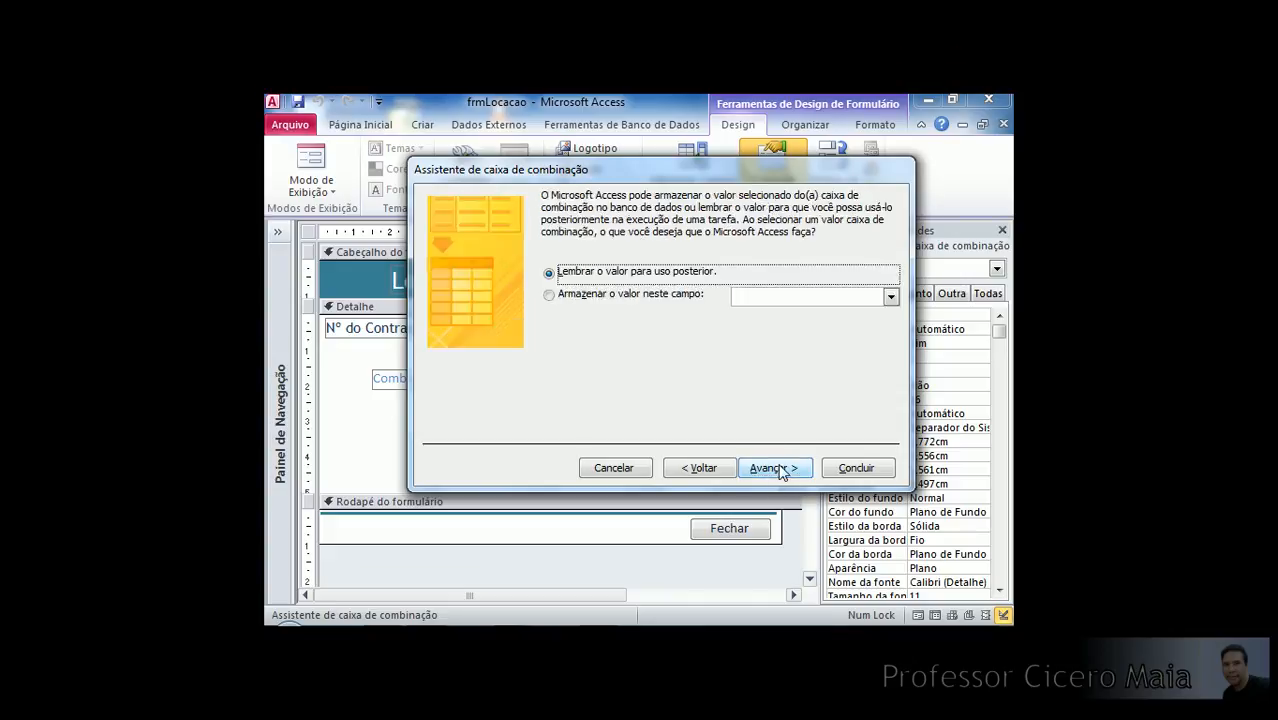
Store the combo box value in the ctr_imovel field and finish the wizard with the default label.
left_click(646, 296)
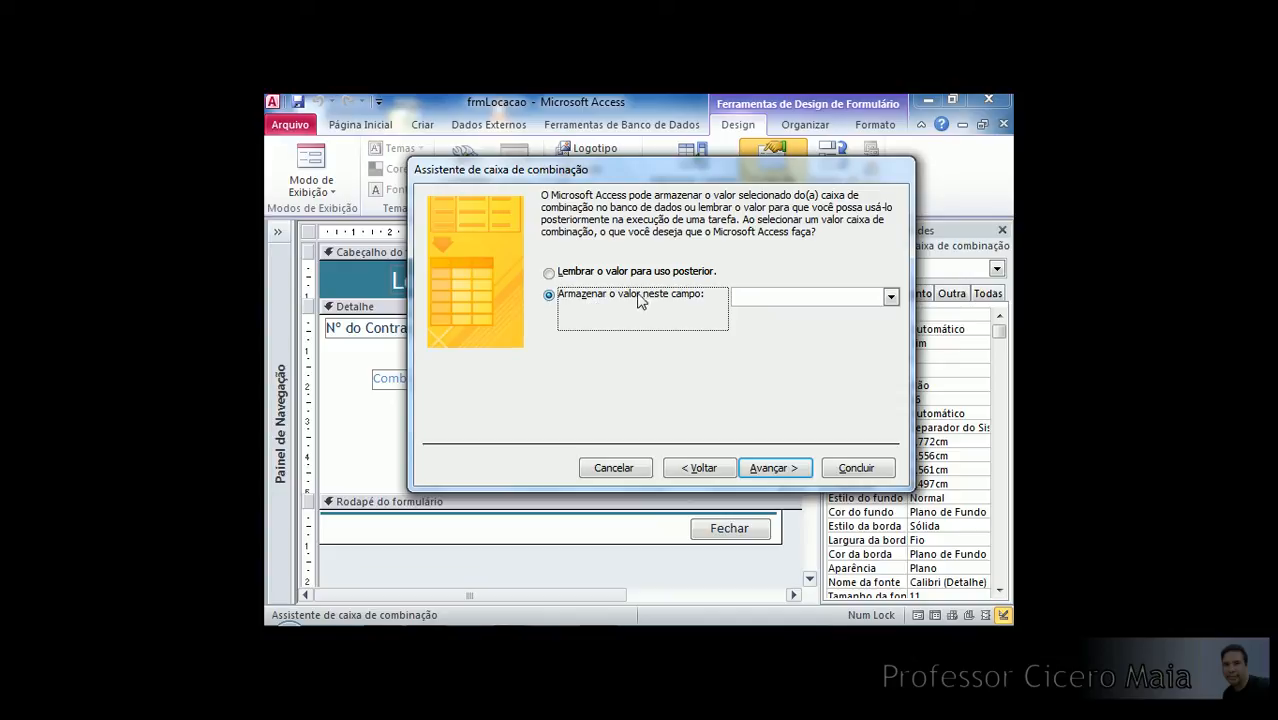
left_click(890, 296)
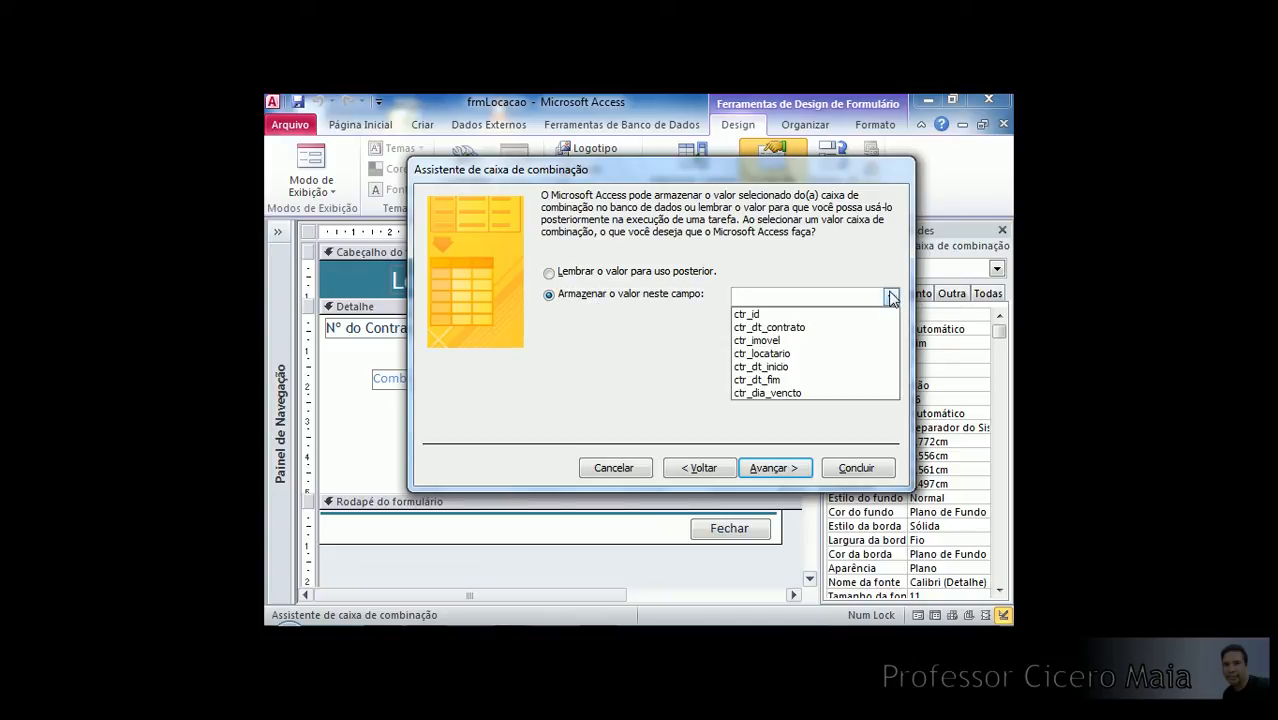
left_click(760, 341)
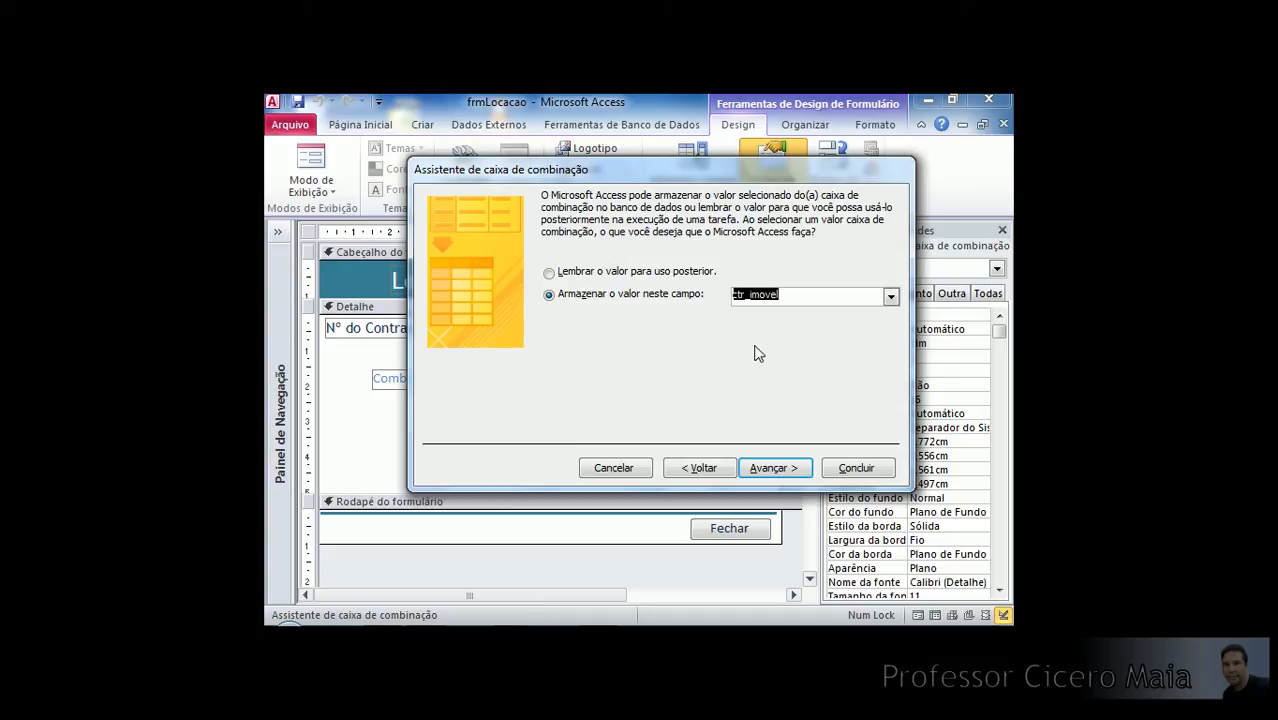
left_click(772, 463)
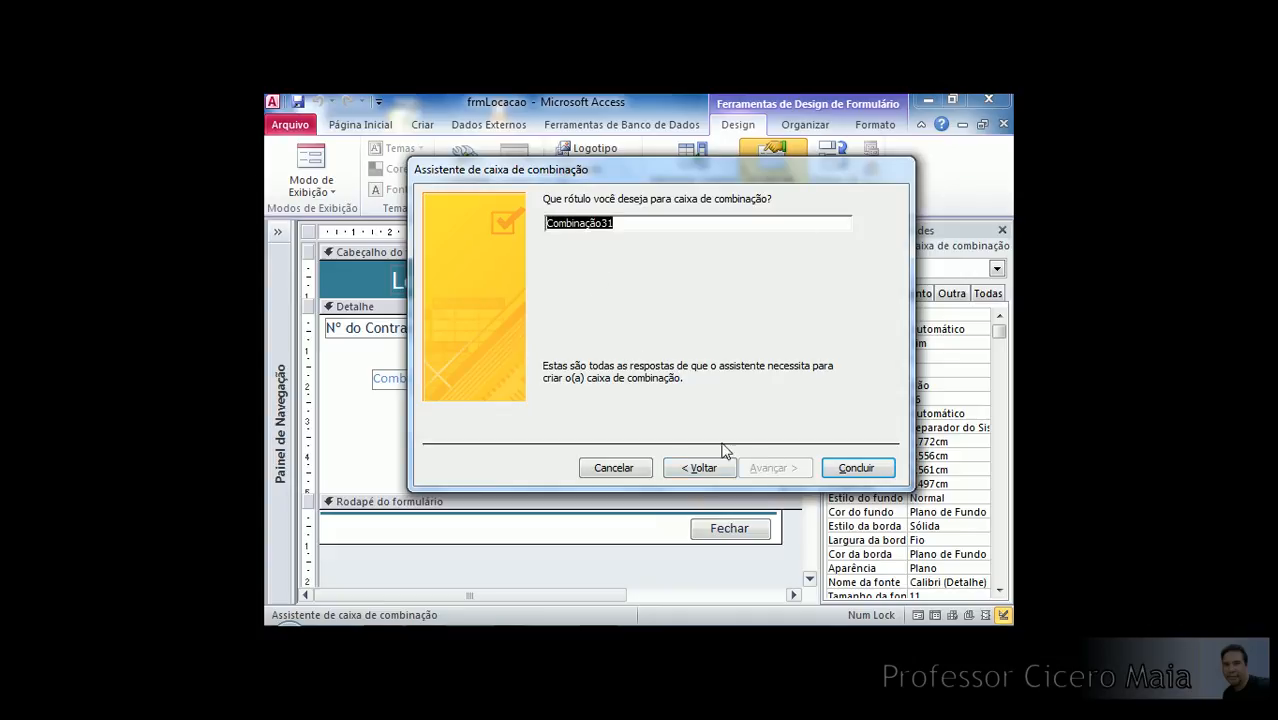
left_click(847, 473)
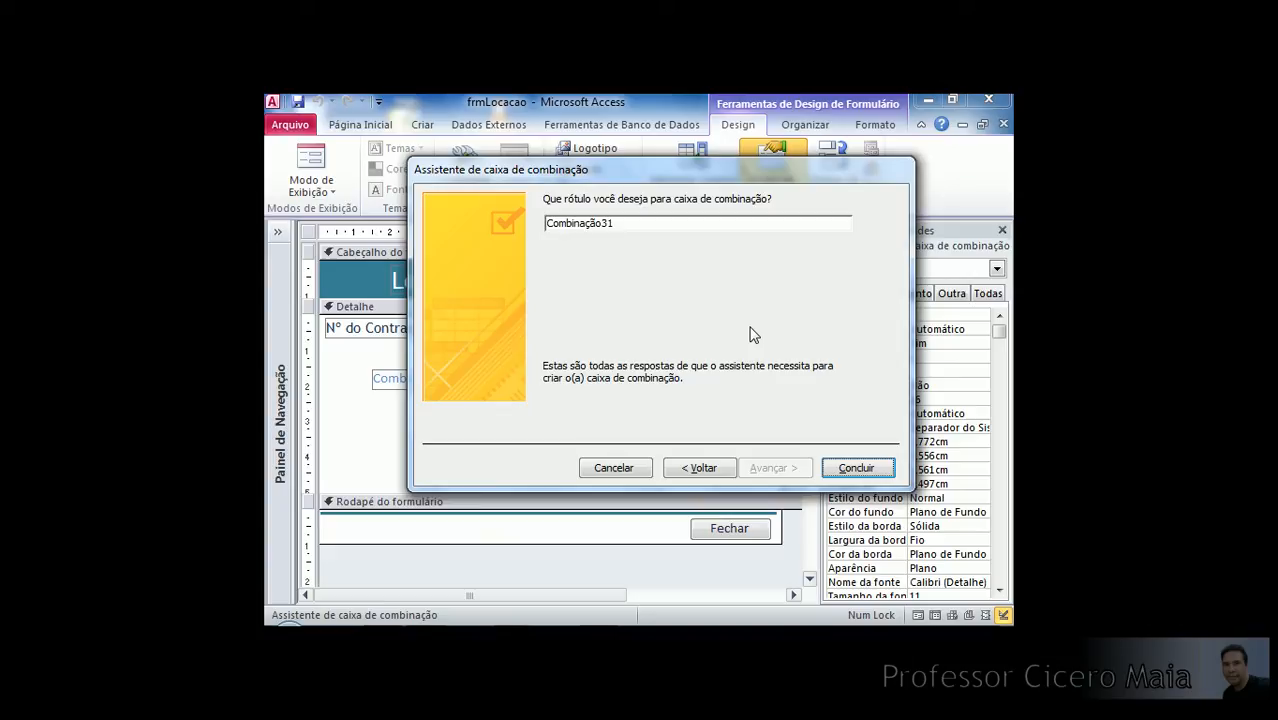
left_click(851, 467)
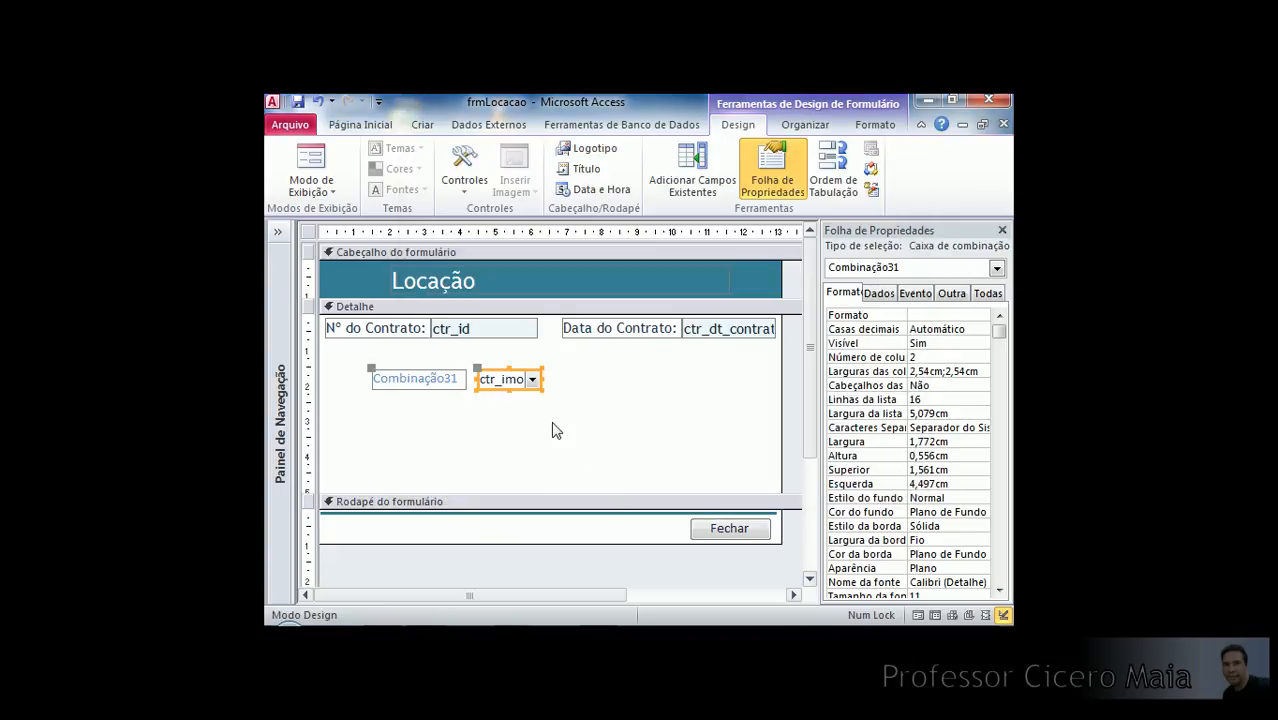
Copy the formatting of the ctr_id text box onto the ctr_imovel combo box.
left_click(545, 420)
left_click_drag(440, 405, 518, 385)
left_click(535, 428)
left_click(503, 328)
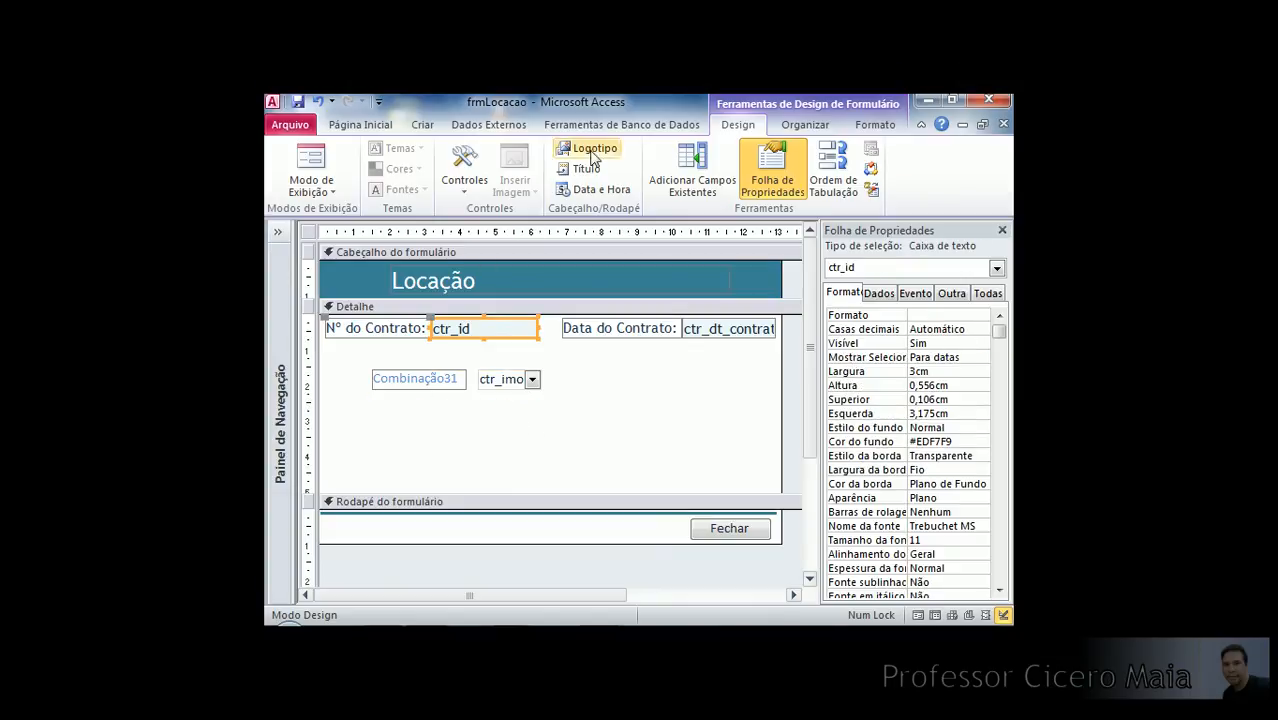
left_click(874, 124)
left_click(581, 155)
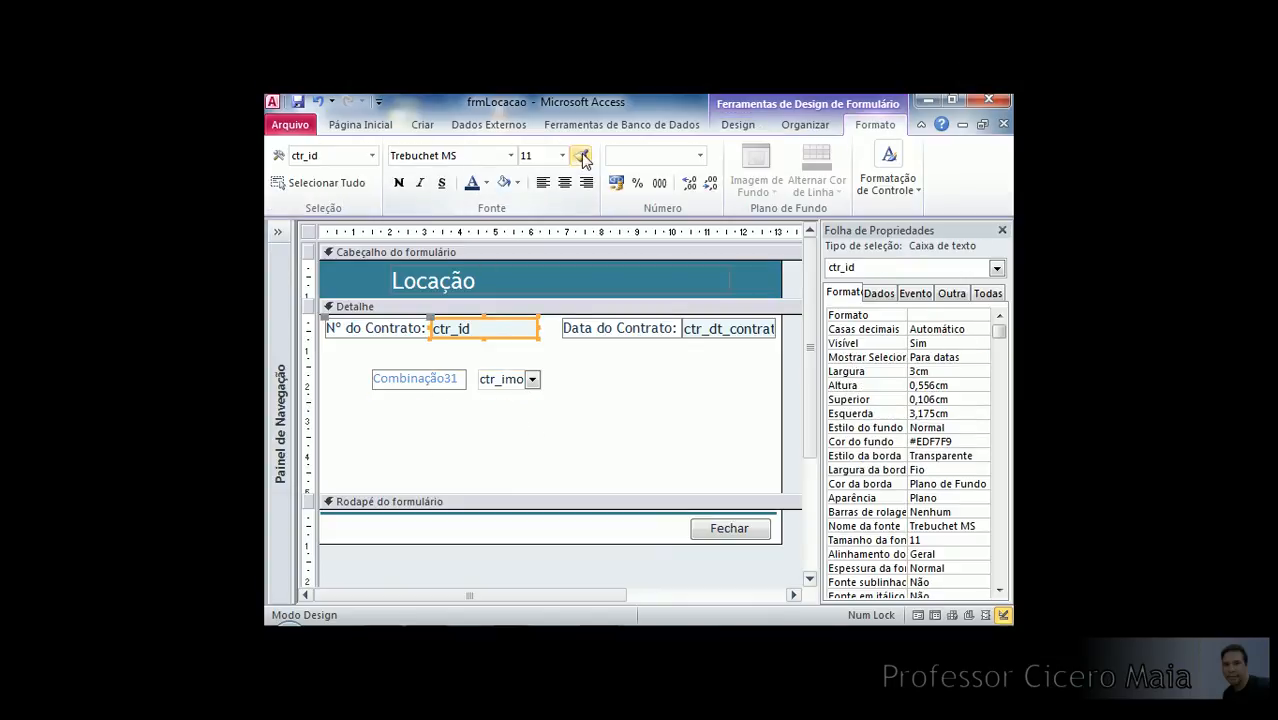
left_click(515, 380)
Match the combo box label's format, move both controls directly below N° do Contrato, and widen the combo box to about 7 cm.
left_click(483, 420)
left_click_drag(430, 396, 676, 353)
left_click(481, 378)
left_click(486, 350)
left_click(622, 397)
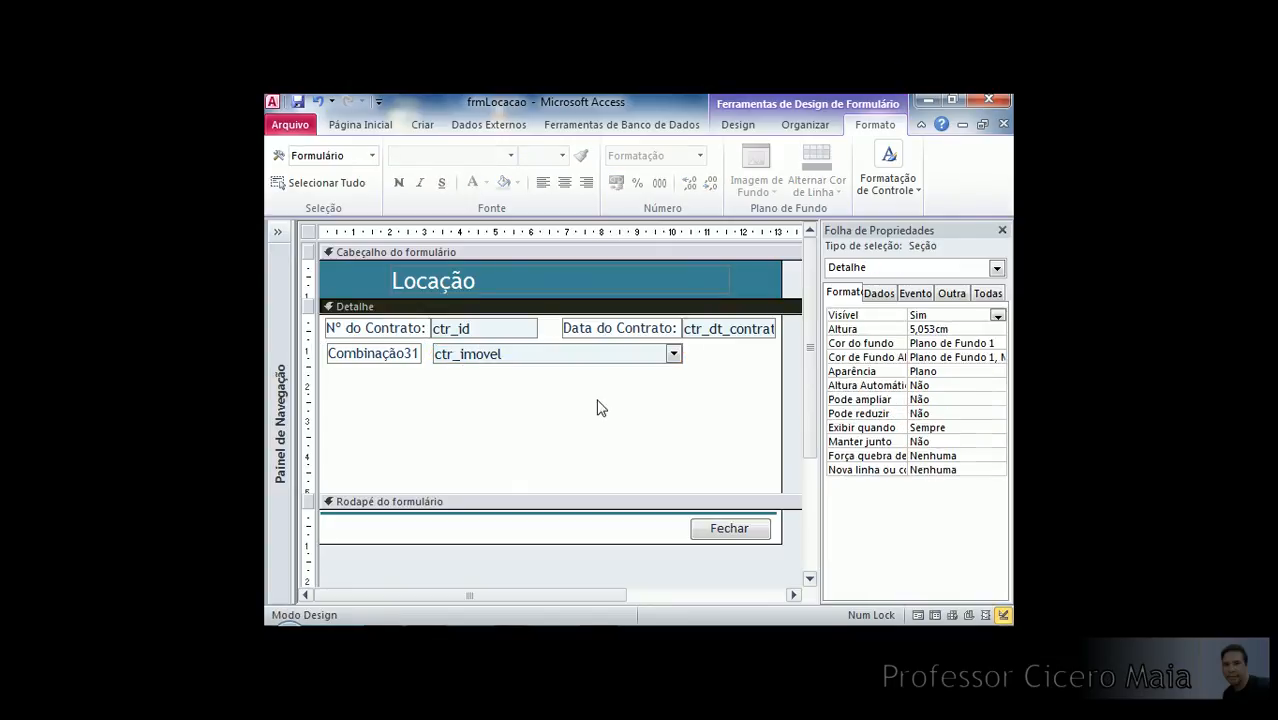
Switch frmLocacao to Form view and open the property combo box's list to check its columns.
left_click(355, 125)
left_click(320, 152)
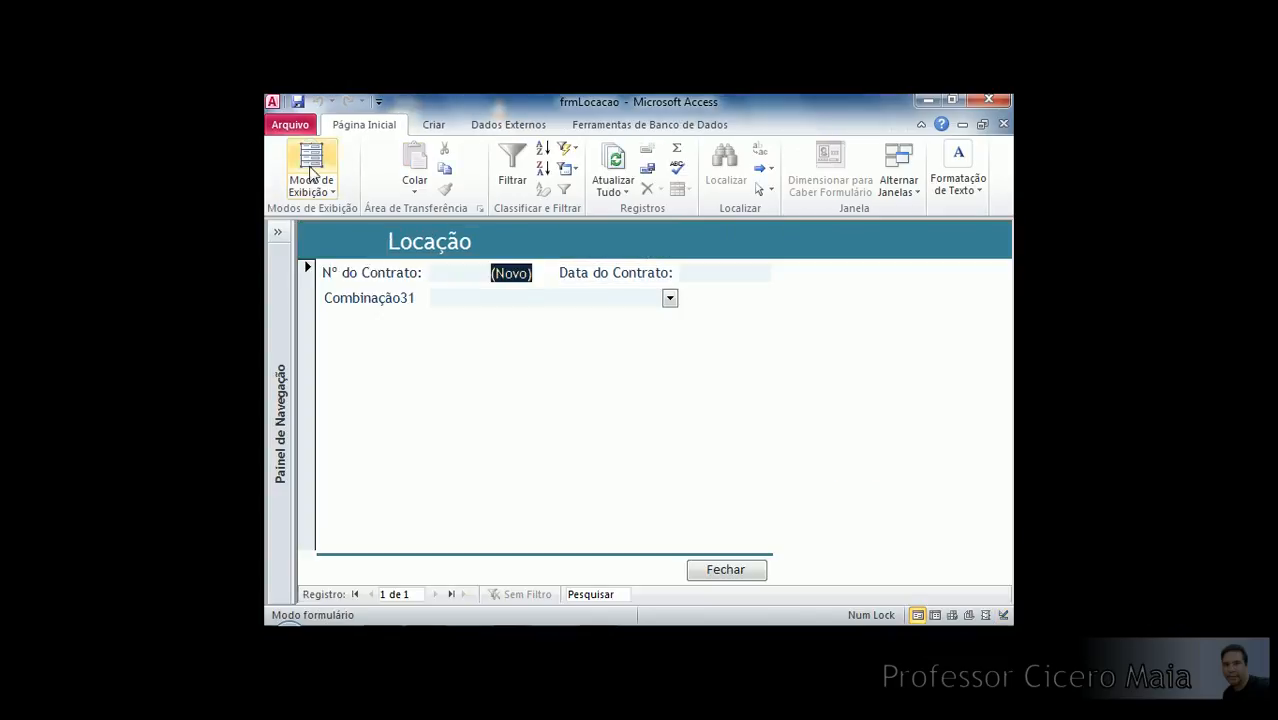
left_click(669, 298)
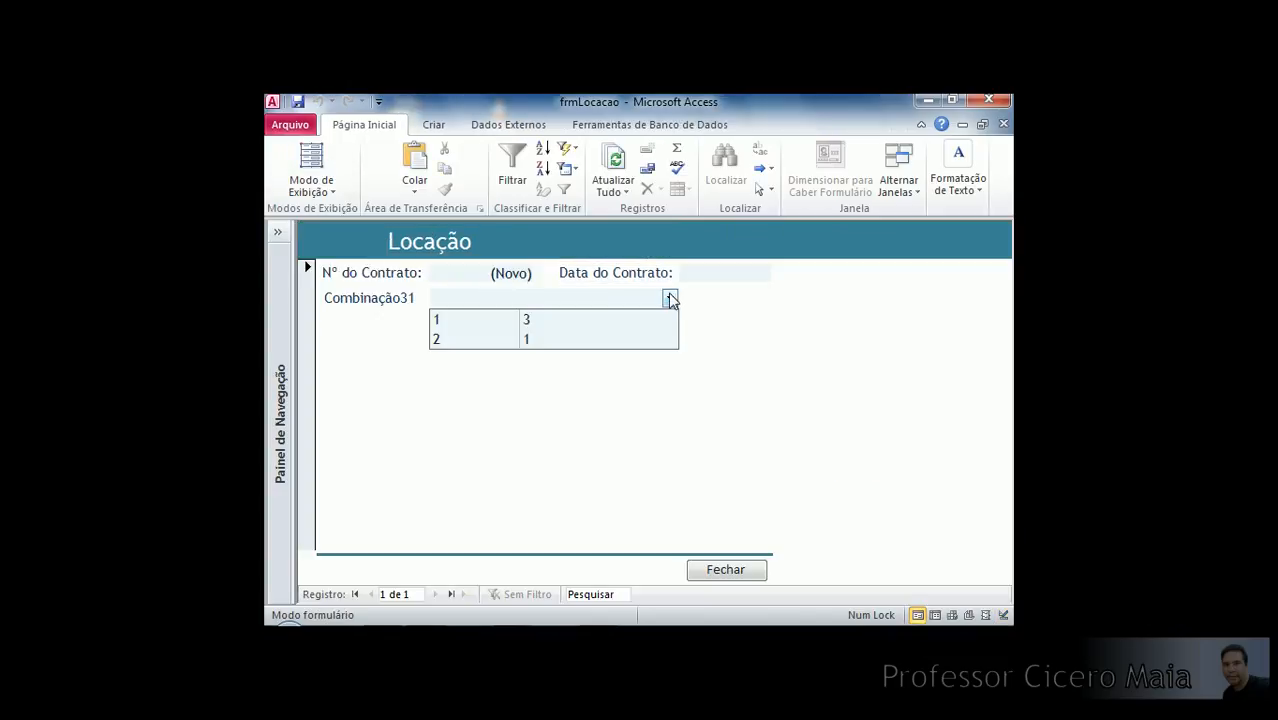